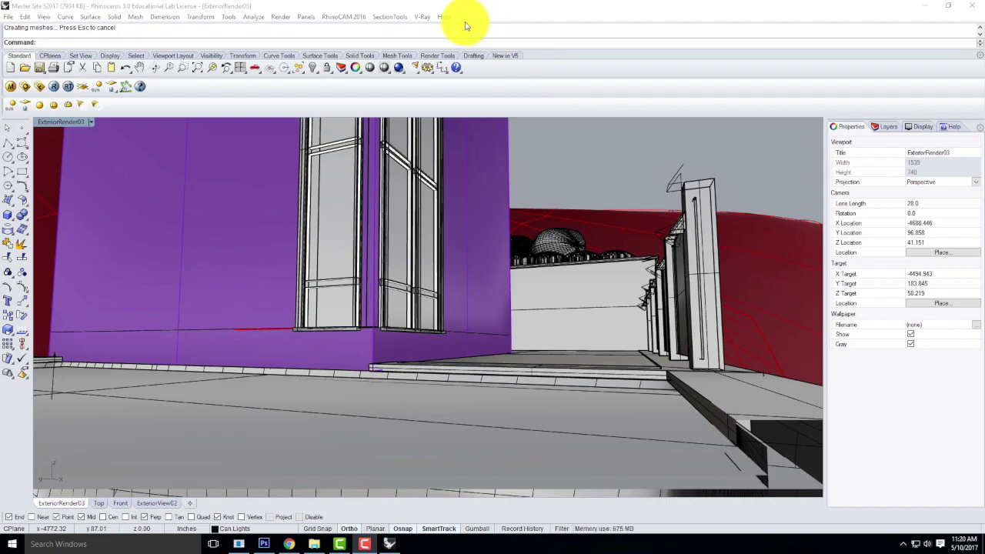
Step: Save a copy of the site model in the Ex220 folder as Plan_S2017
right_click_drag(433, 214, 351, 284)
right_click_drag(378, 213, 77, 369)
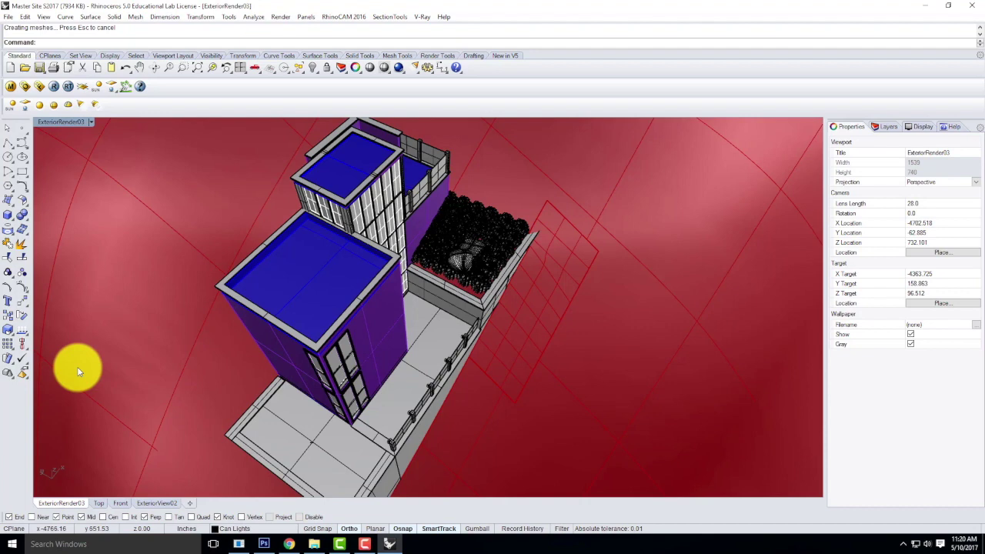
left_click(8, 17)
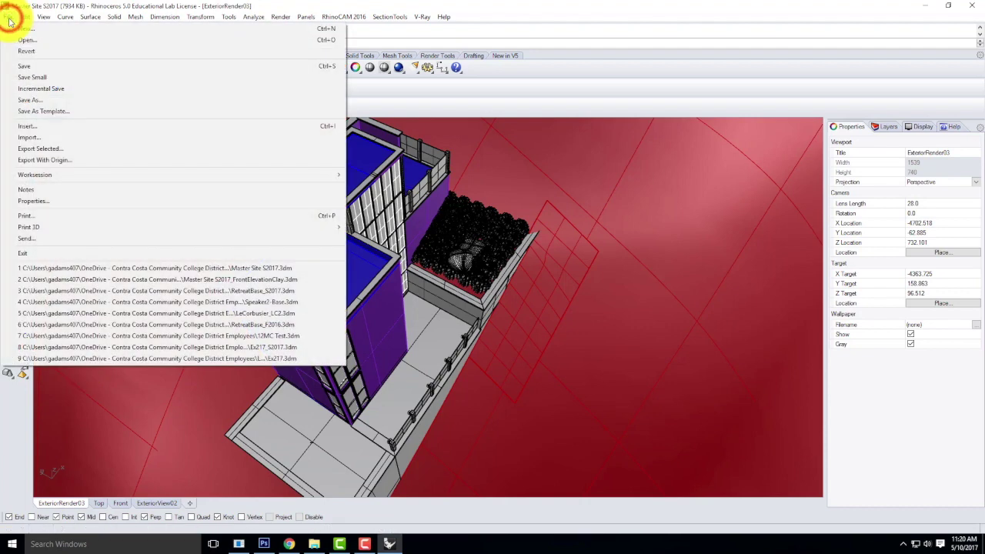
left_click(28, 99)
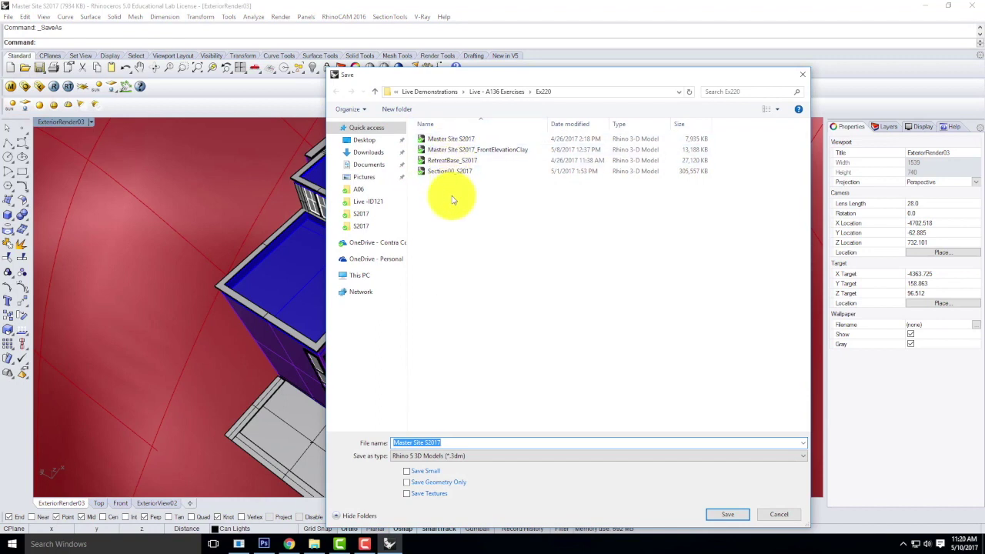
left_click(450, 171)
left_click(426, 443)
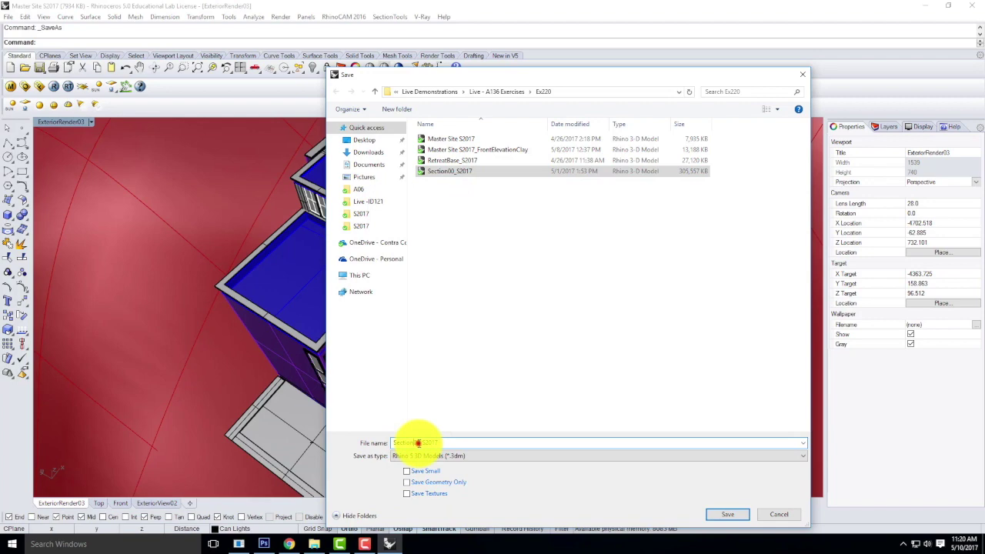
left_click_drag(418, 443, 375, 441)
type("Plan")
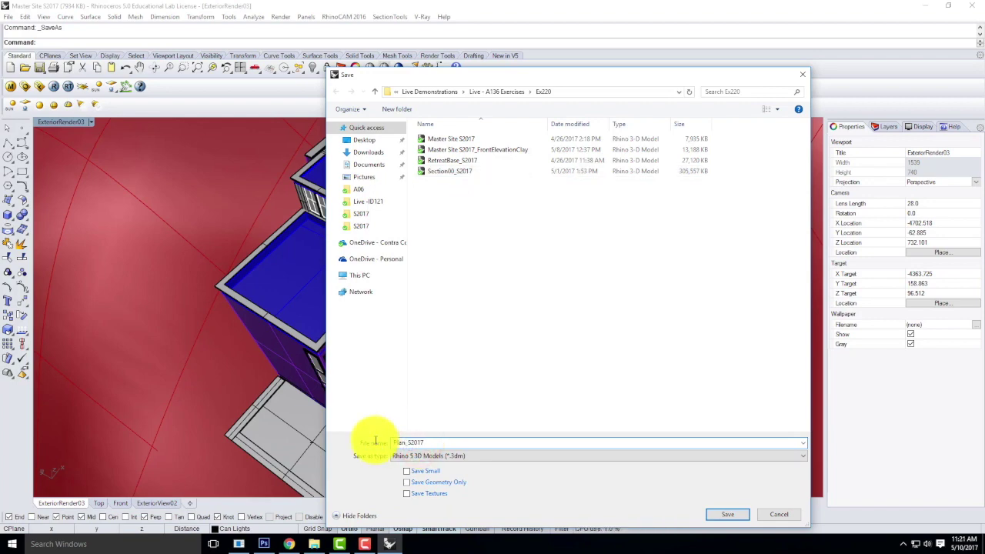
left_click(730, 514)
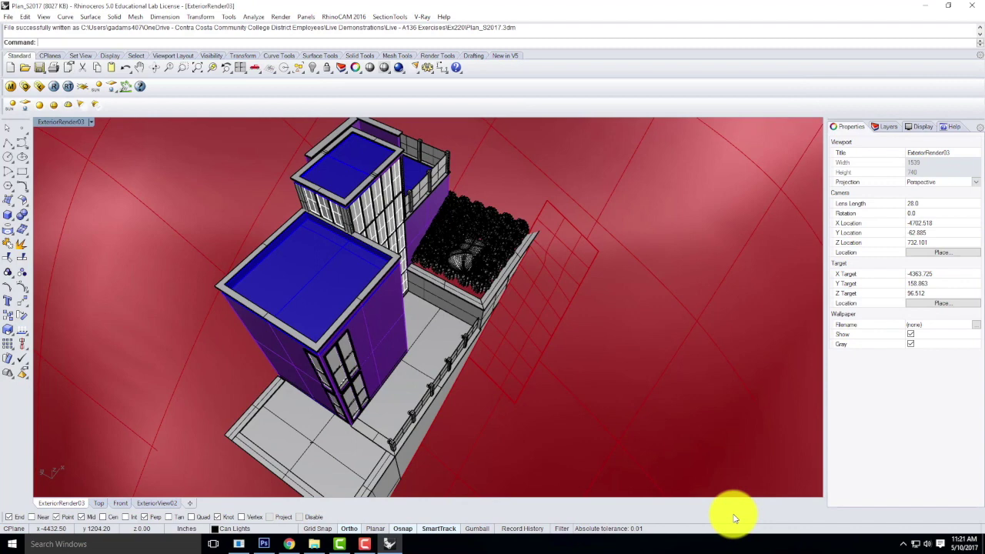
Step: Create a corner-to-corner horizontal plane surface large enough to extend past the whole circular ground disc around the site
right_click_drag(375, 182, 536, 299)
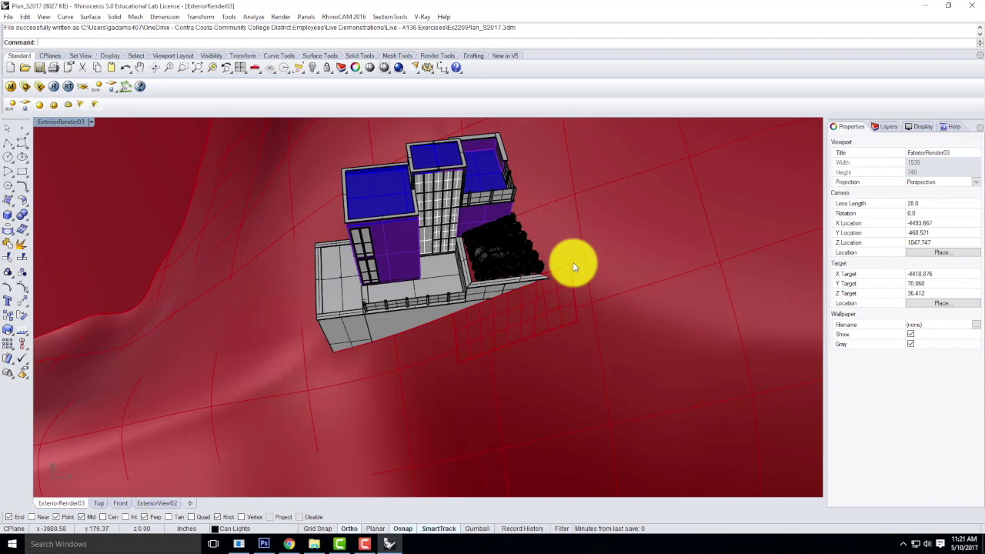
scroll(609, 282, "down", 3)
right_click_drag(452, 308, 431, 282)
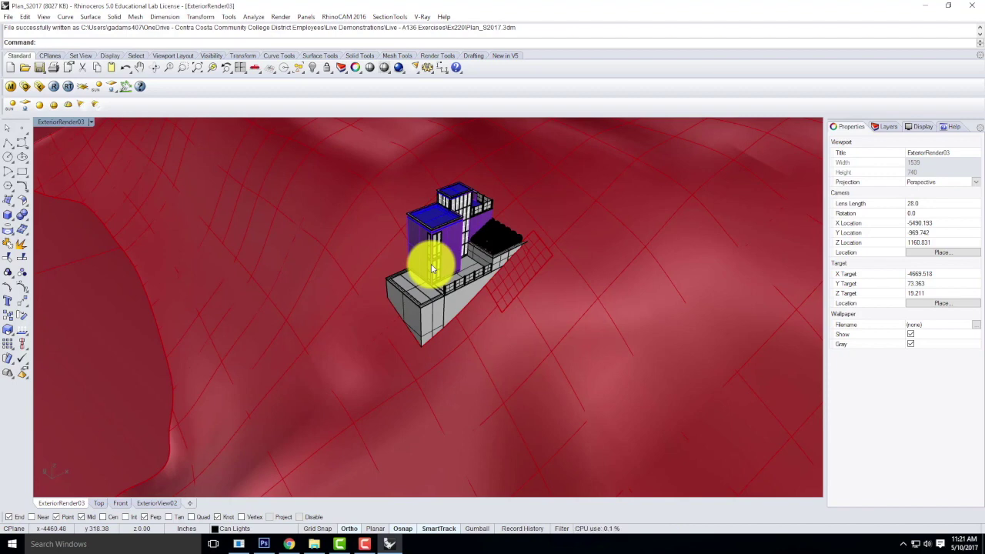
scroll(432, 268, "down", 8)
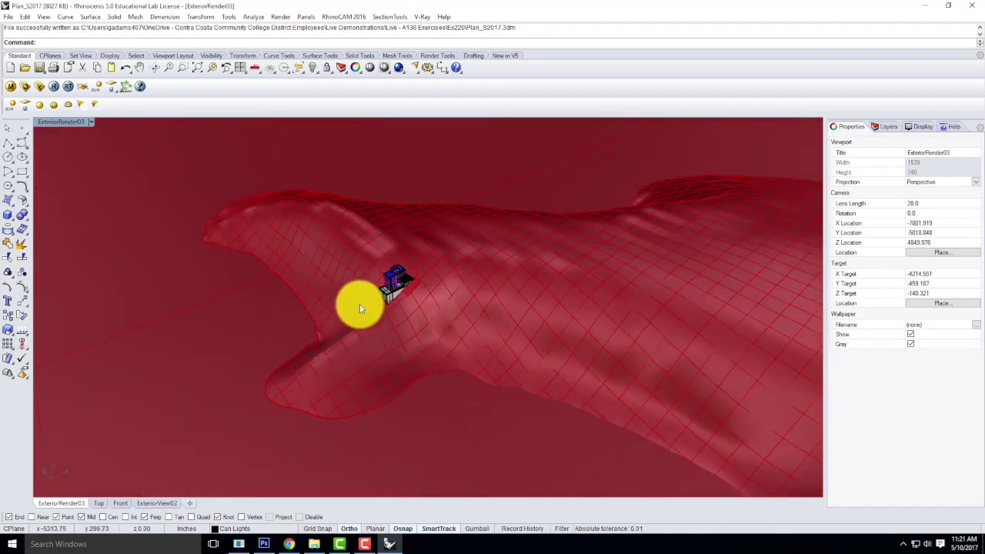
scroll(349, 303, "down", 10)
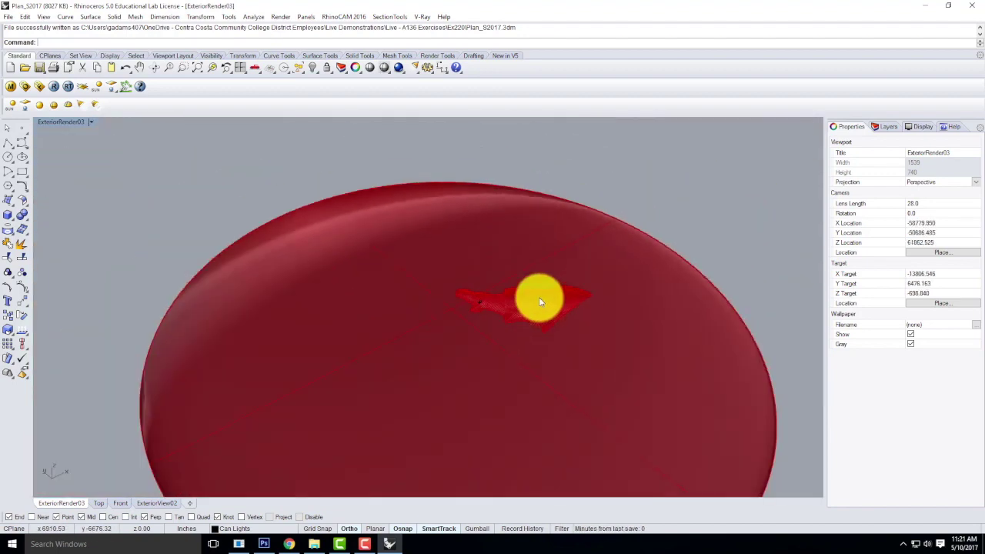
scroll(539, 302, "down", 4)
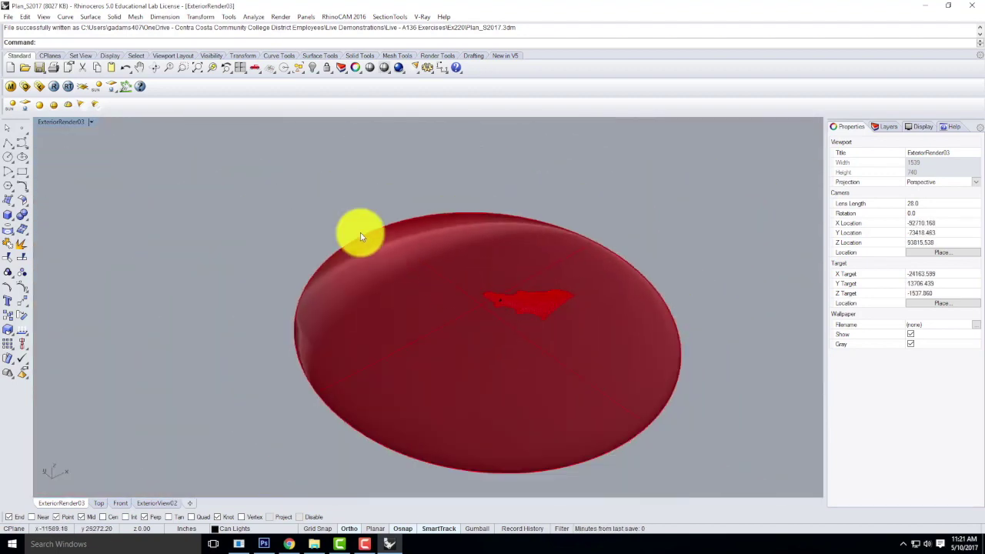
left_click(12, 199)
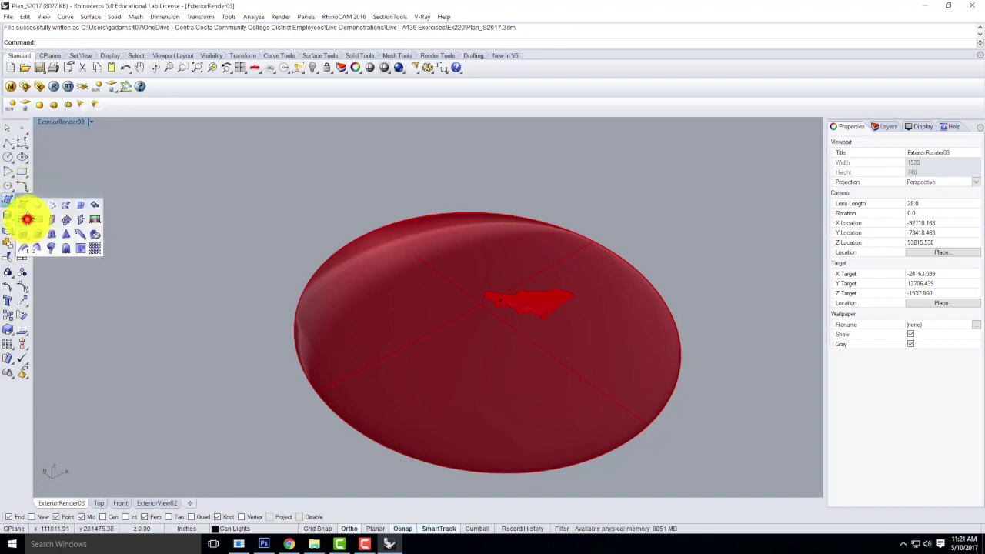
left_click(26, 219)
left_click(480, 177)
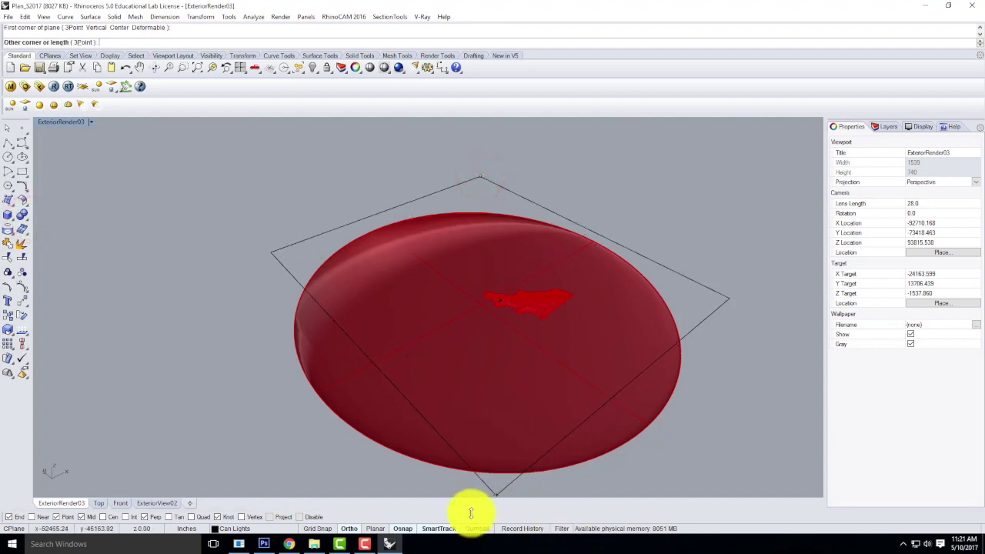
scroll(501, 370, "down", 3)
left_click(479, 454)
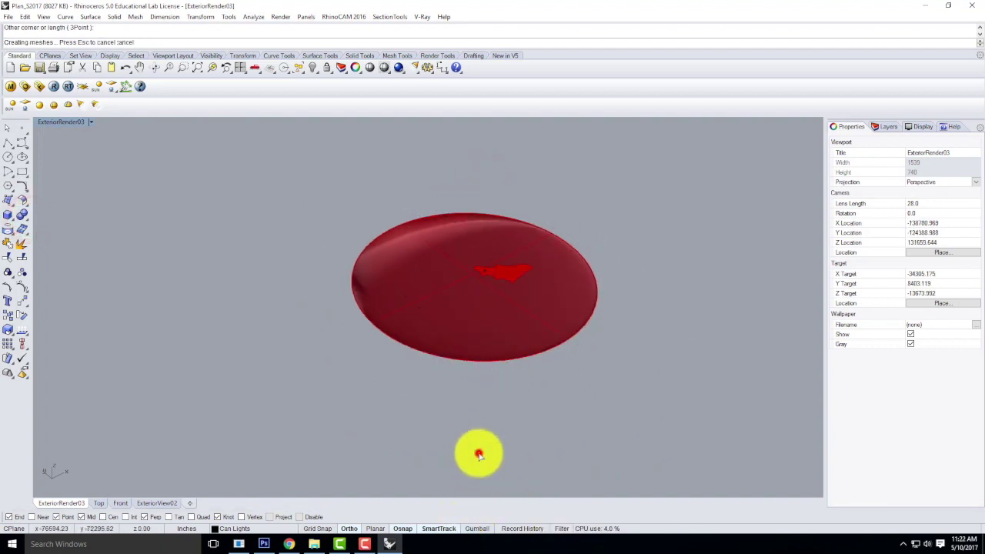
Step: Select the new plane and switch from the maximized perspective view to the four-viewport layout, framing the house in the Front view
left_click(486, 426)
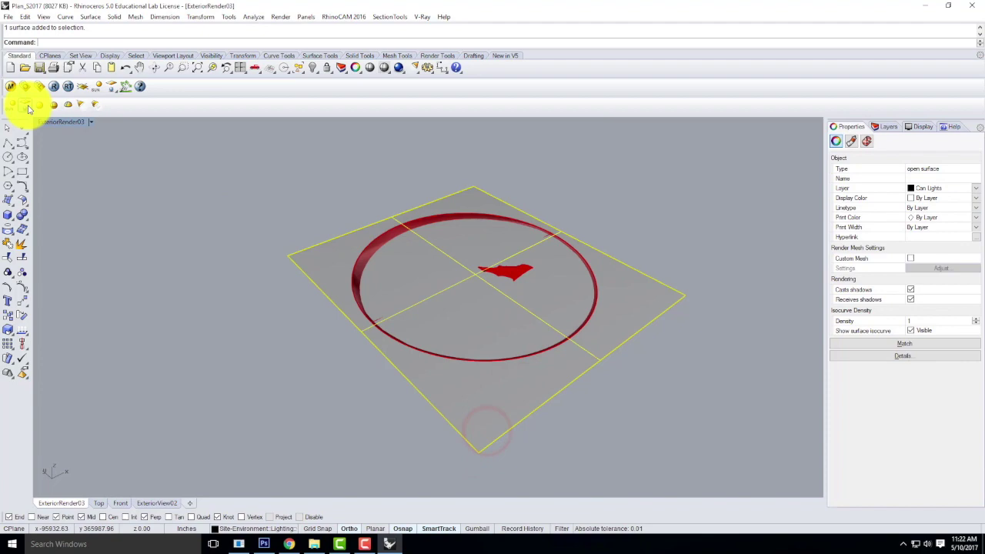
double_click(49, 122)
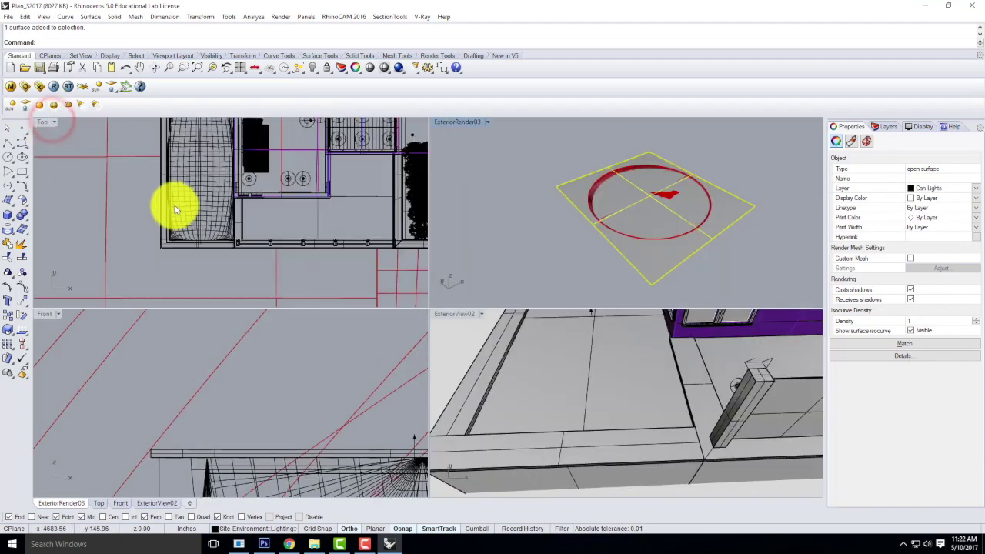
scroll(154, 411, "down", 15)
scroll(317, 396, "up", 8)
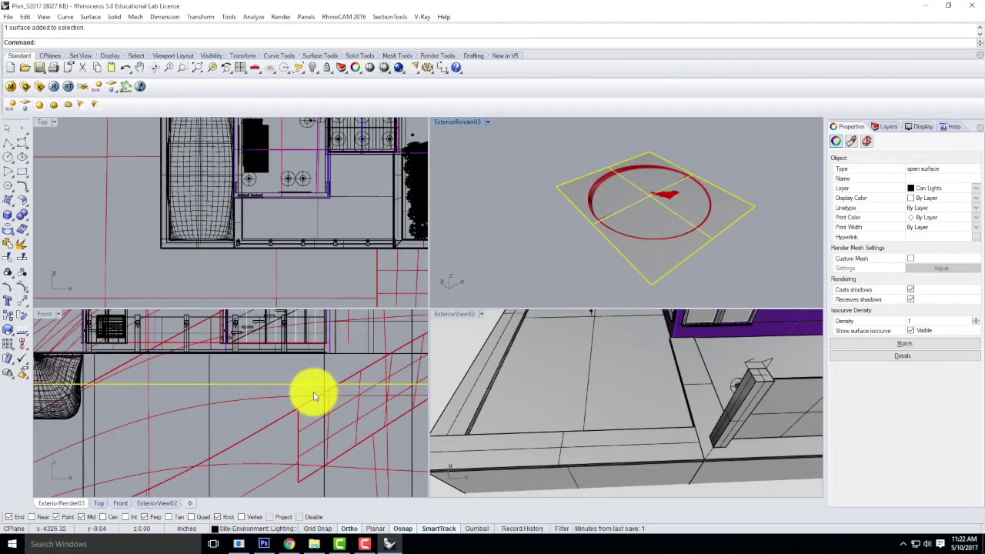
scroll(325, 411, "down", 2)
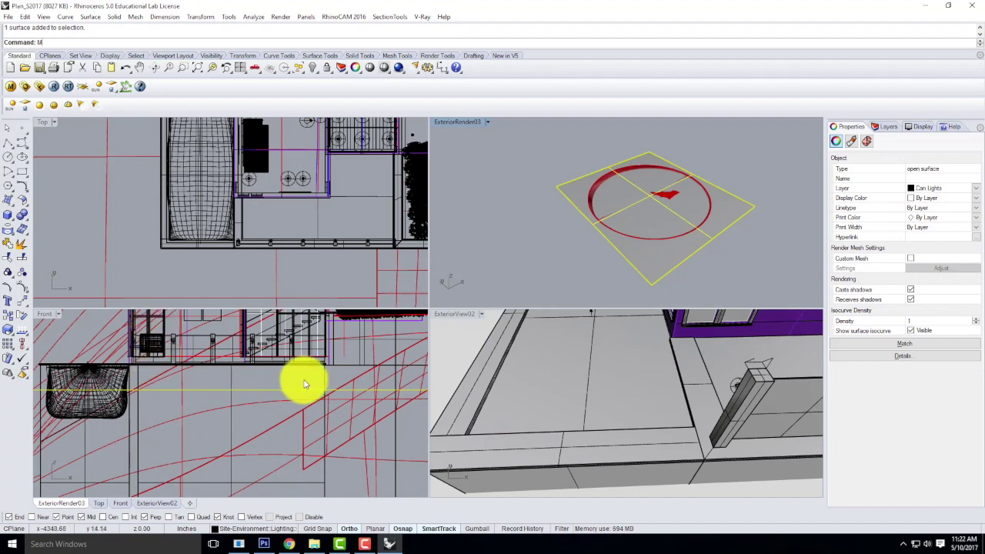
Step: Move the plane straight up about 95 inches in the Front view so it cuts through the house's lower floor
type("ove")
key("Return")
scroll(198, 339, "up", 3)
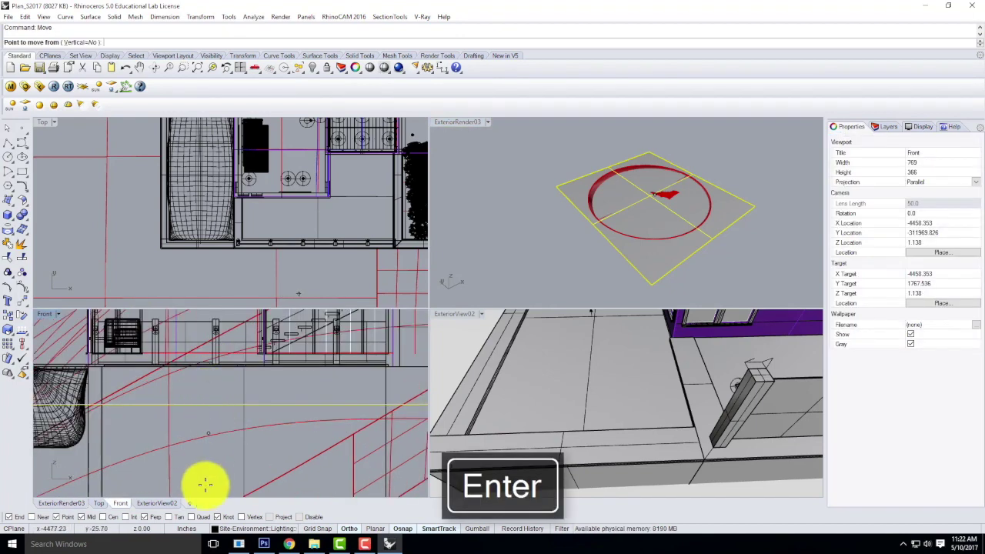
scroll(206, 466, "up", 2)
left_click(203, 433)
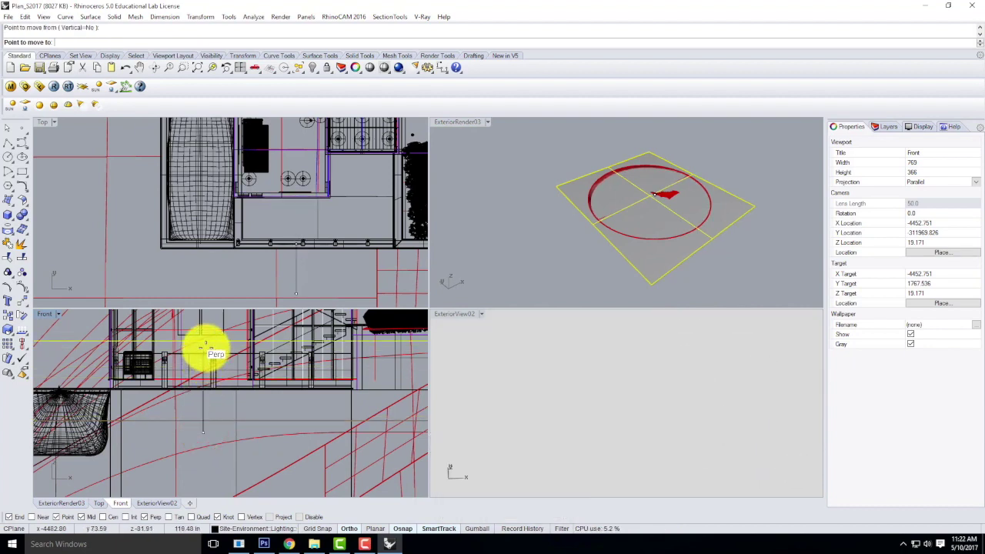
scroll(205, 350, "up", 2)
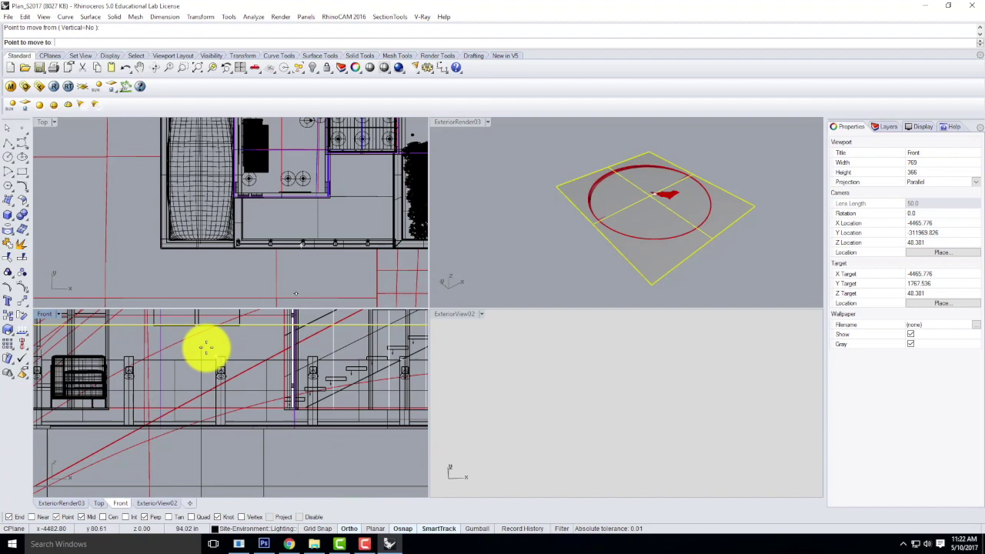
scroll(204, 342, "up", 2)
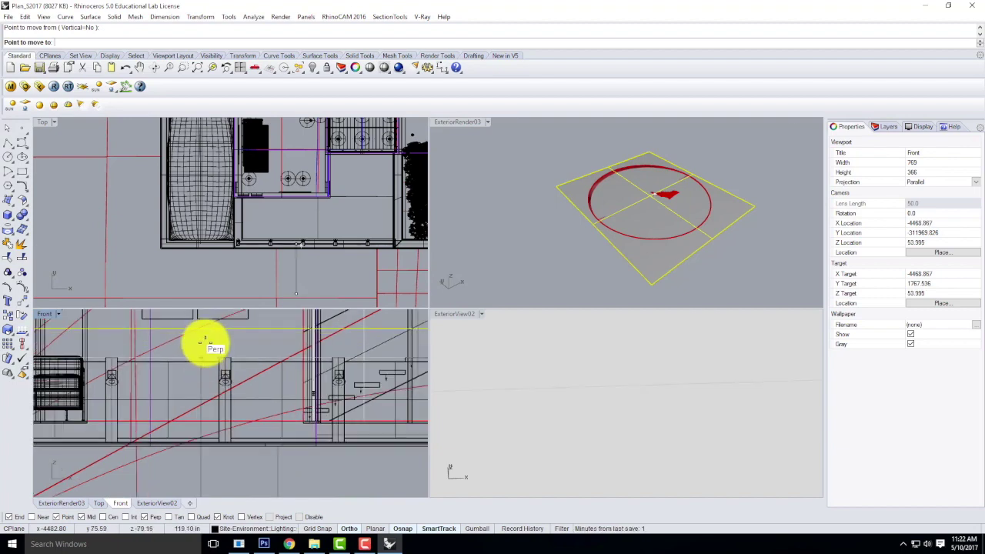
left_click(205, 344)
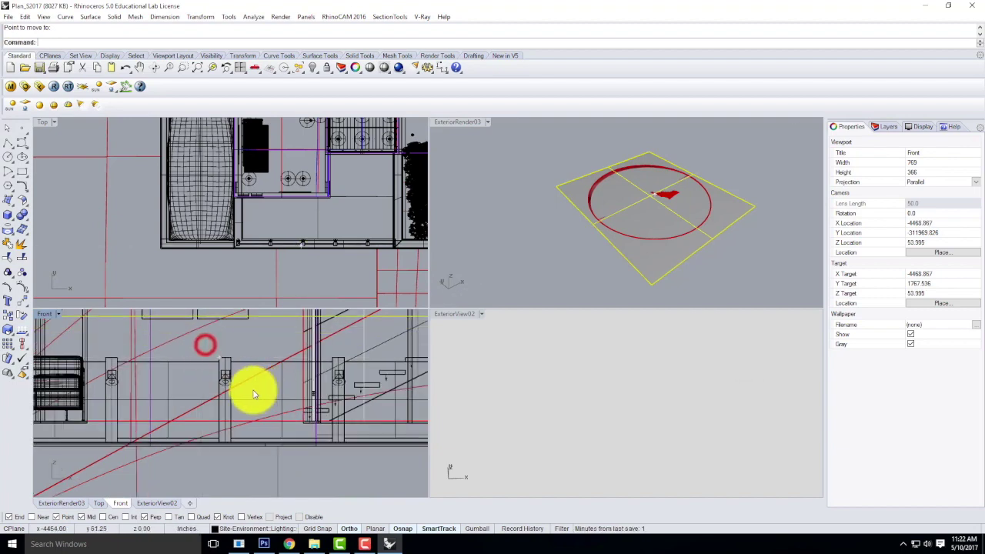
Step: Repeat the Move command in the Front view to raise the plane vertically to the windows of the house's upper floor
scroll(209, 402, "down", 4)
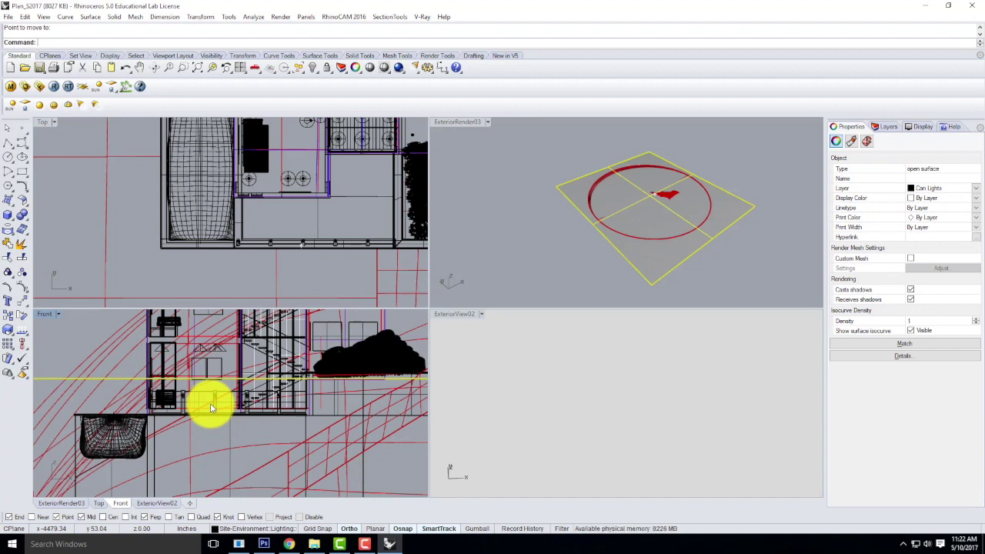
scroll(323, 451, "down", 3)
scroll(246, 341, "up", 2)
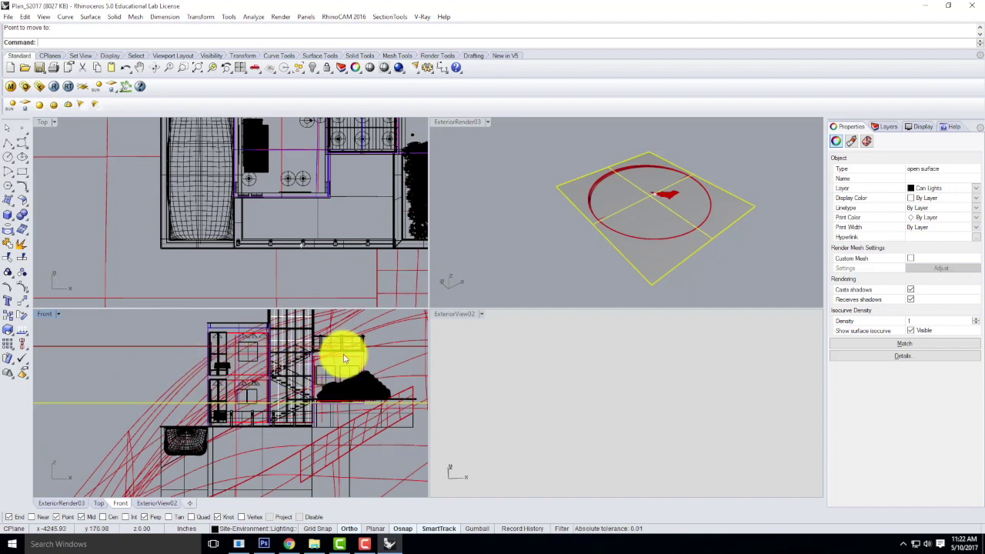
left_click(128, 379)
right_click(129, 378)
left_click(129, 377)
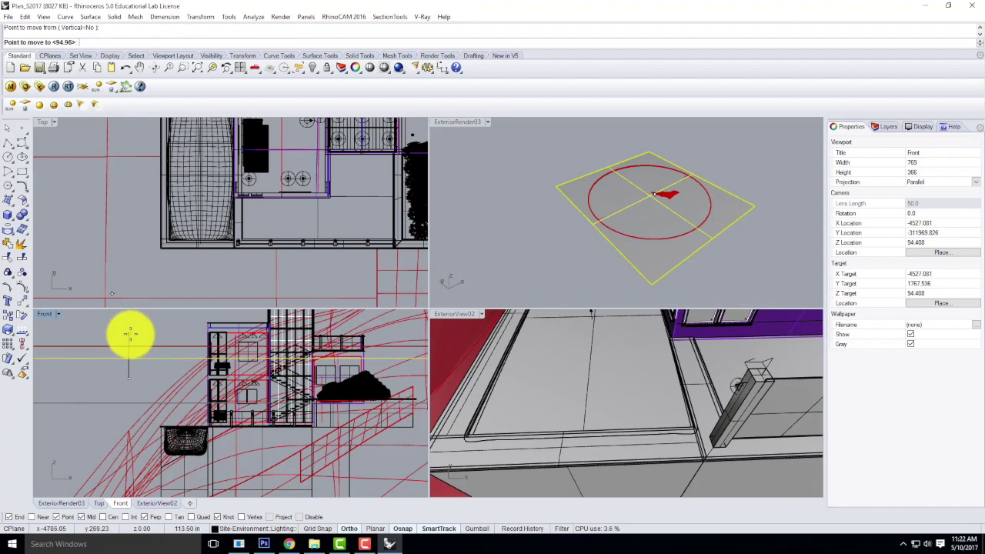
left_click(129, 332)
Step: Start a SectionTools section and select all visible objects except the large cutting plane and the circular ground disc
scroll(353, 354, "up", 3)
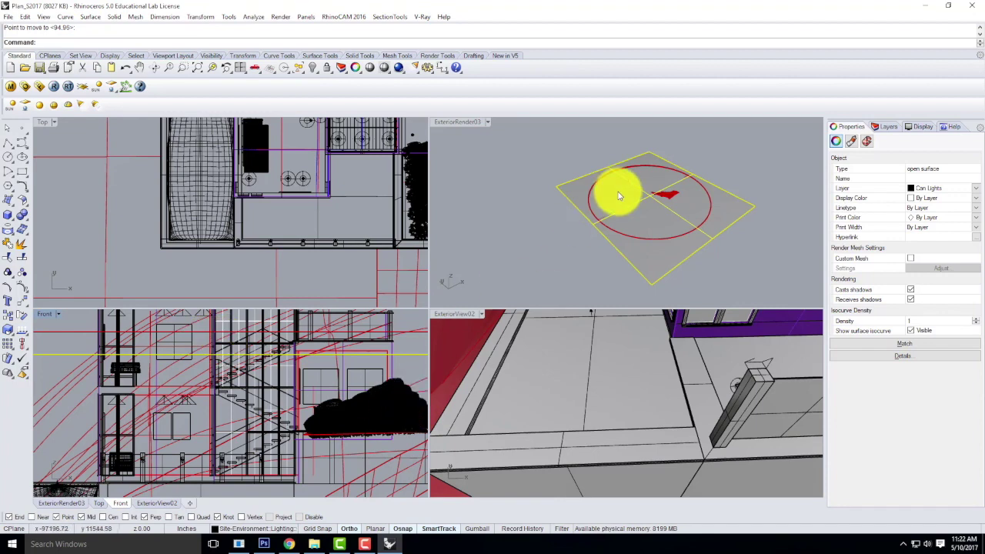
right_click_drag(559, 341, 557, 383)
scroll(558, 382, "up", 3)
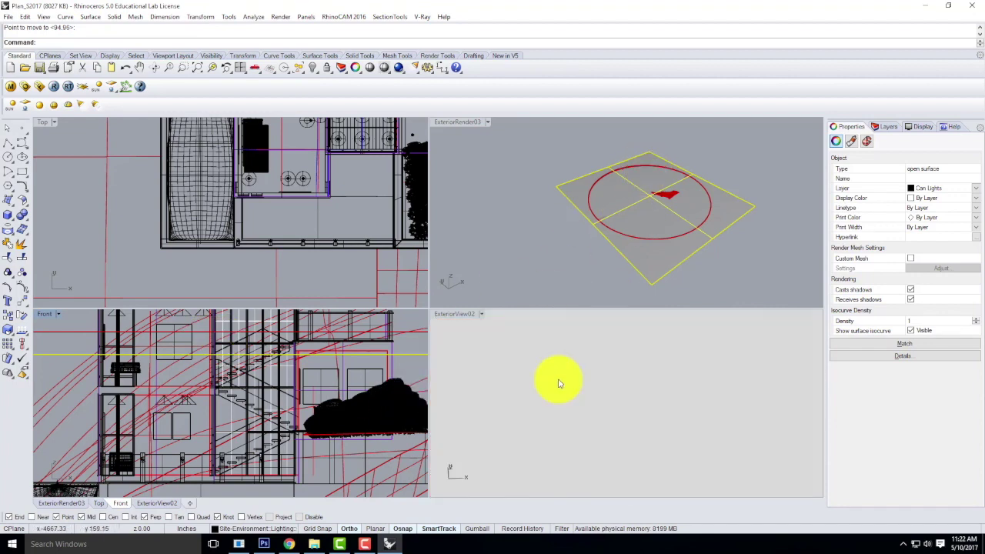
scroll(573, 389, "down", 5)
right_click_drag(677, 388, 704, 379)
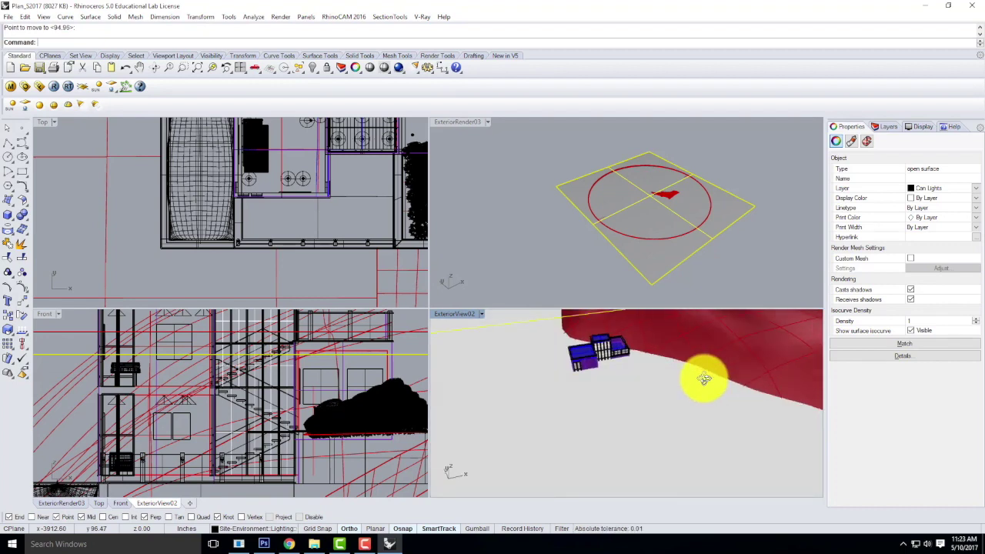
key("Escape")
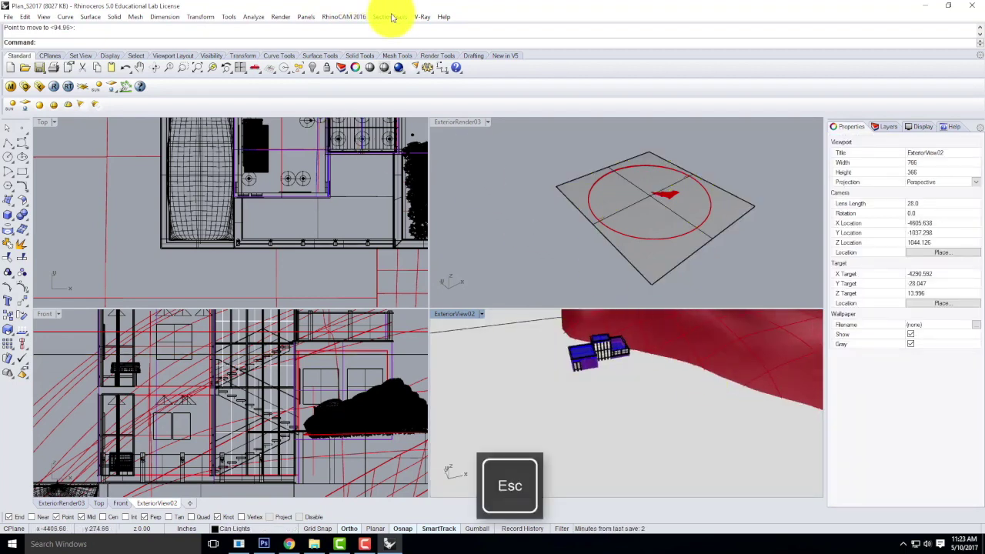
left_click(391, 17)
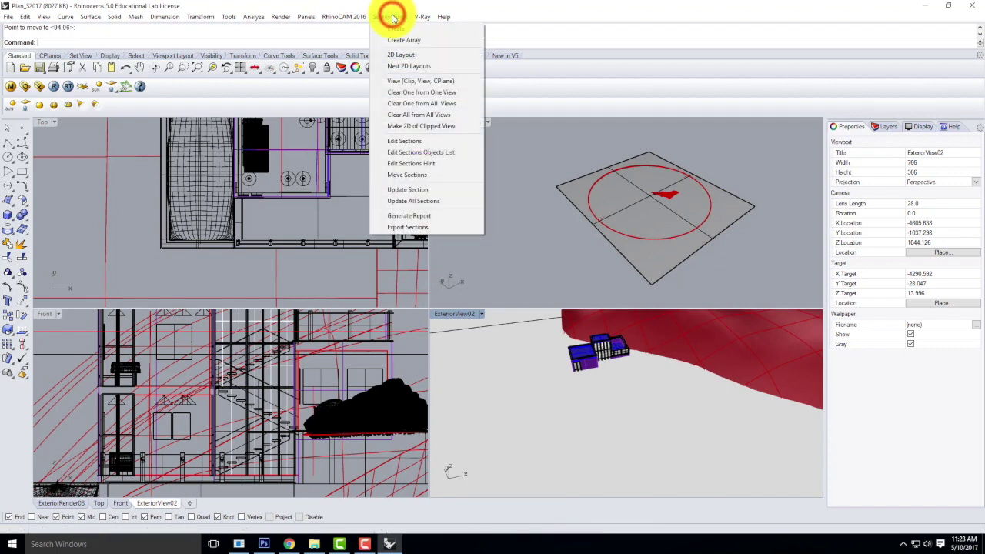
left_click(394, 29)
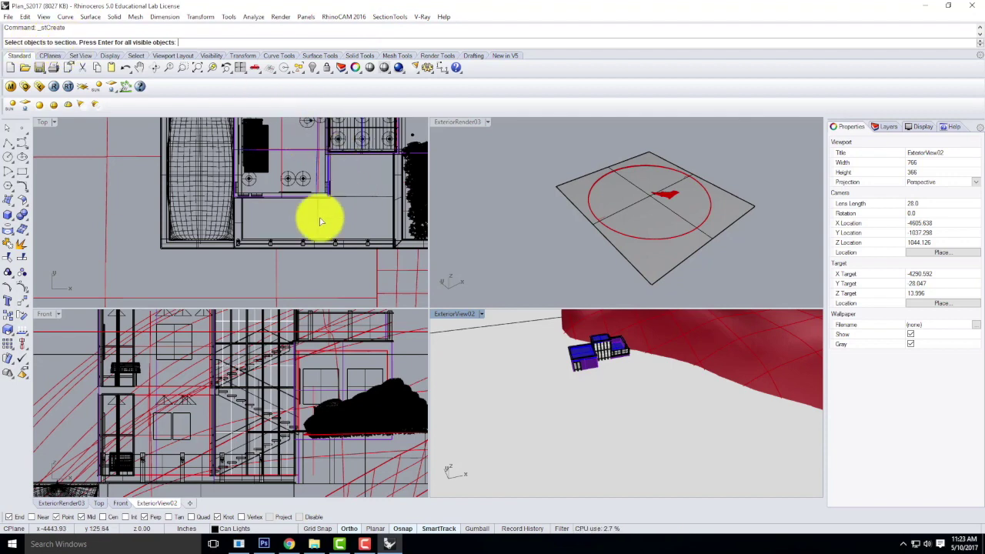
key("Return")
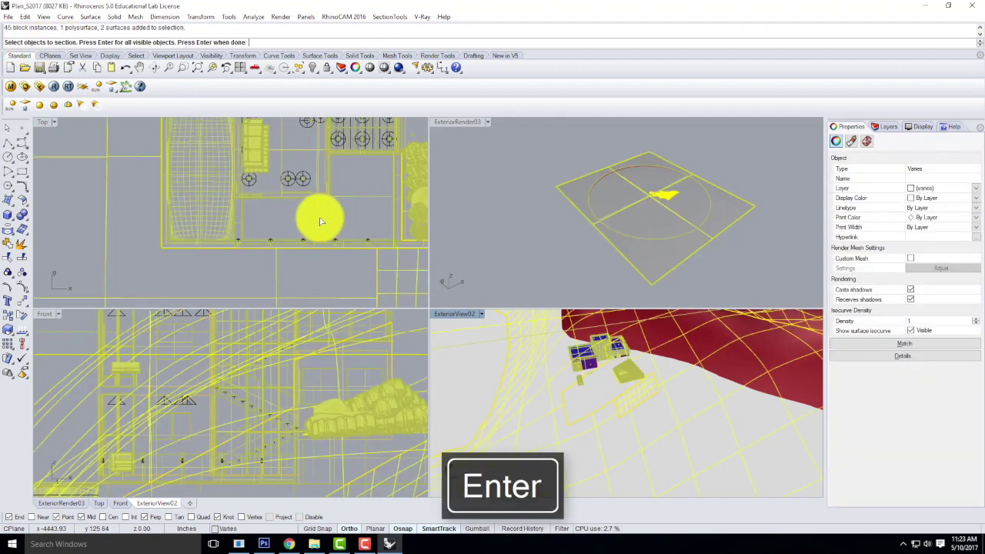
left_click(568, 191)
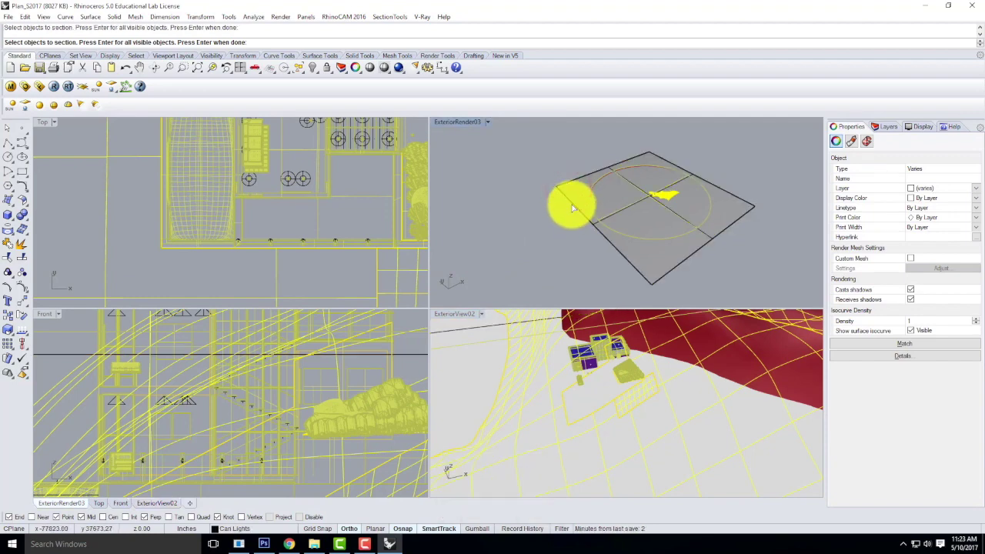
left_click(608, 177)
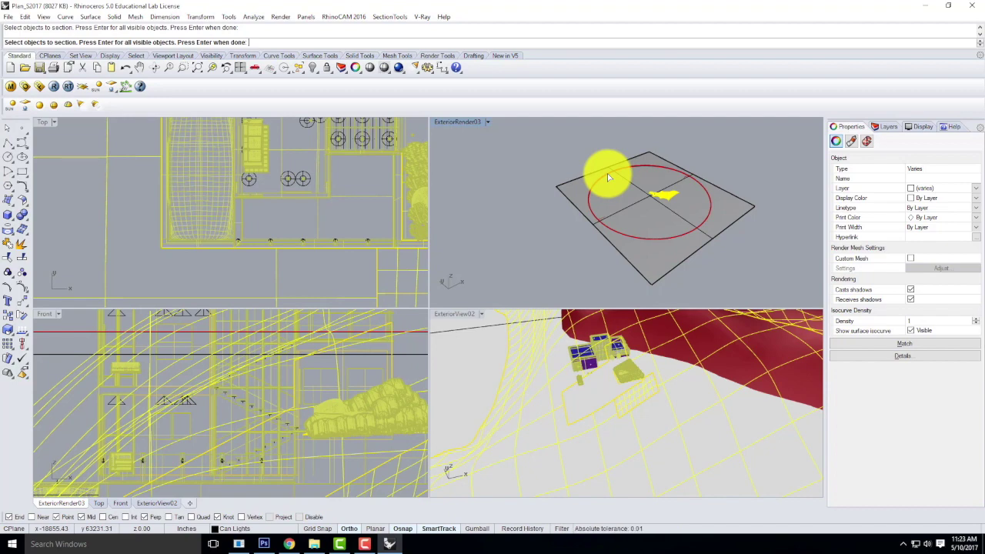
key("Return")
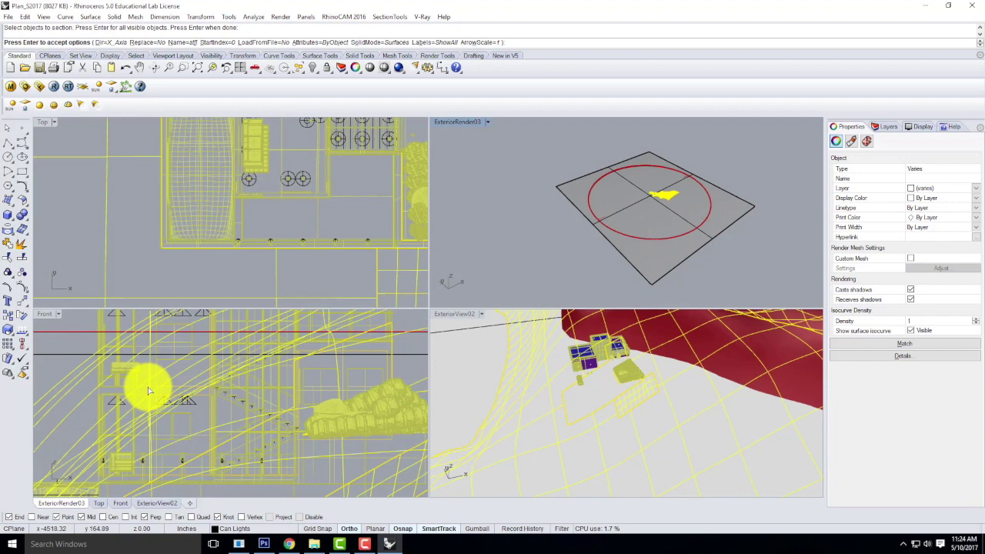
Step: Accept the section options with the X_Axis direction, enable the Cen snap, and place one horizontal section along the cutting plane in the Front view
key("Return")
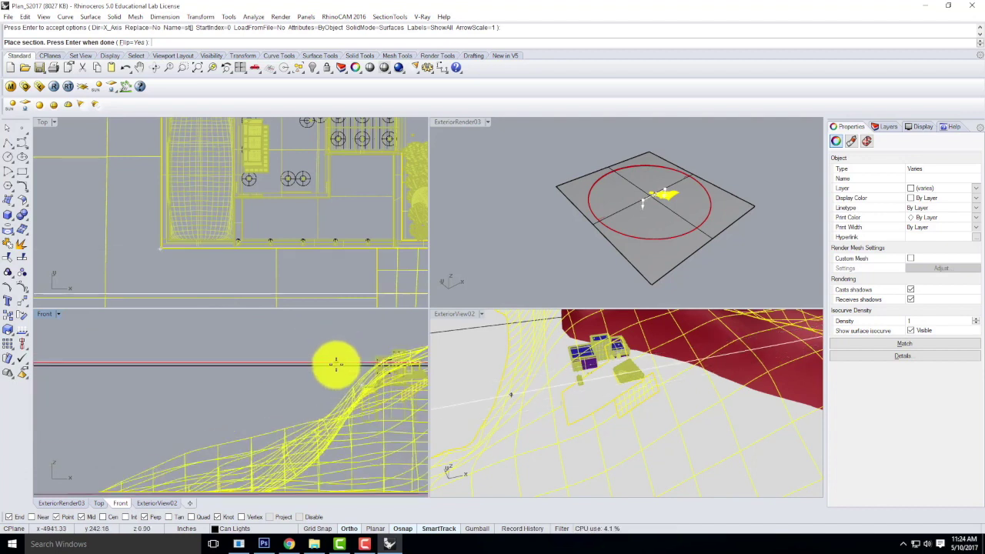
left_click(102, 517)
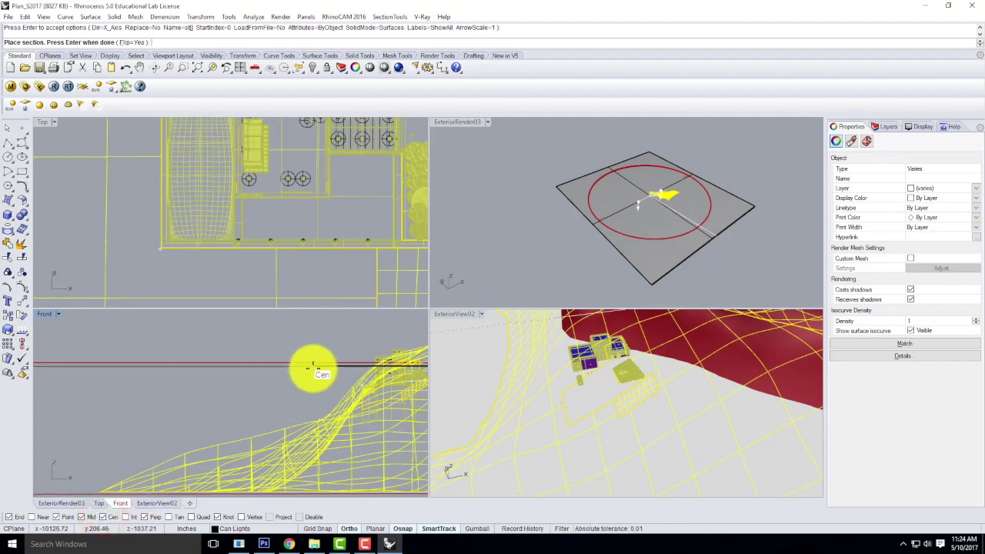
left_click(312, 368)
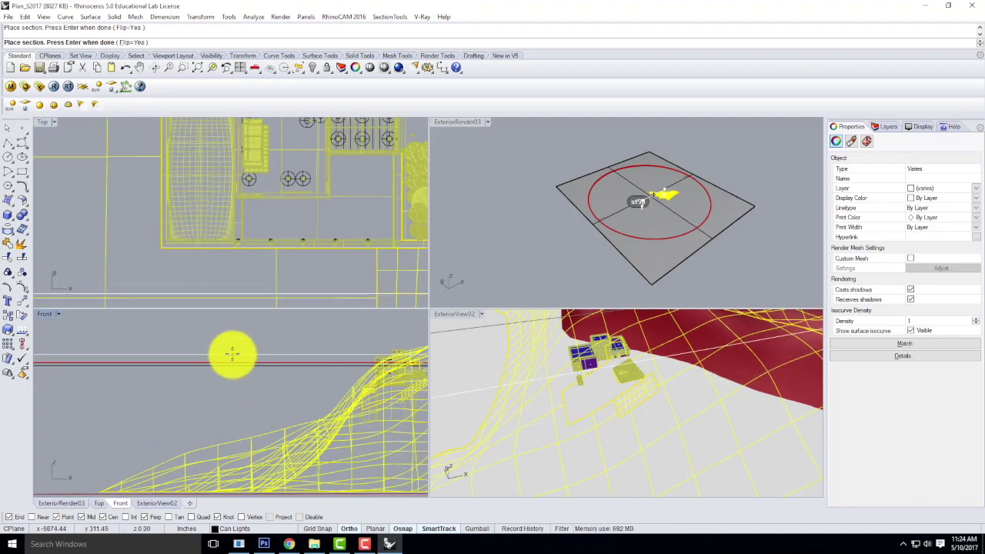
key("Return")
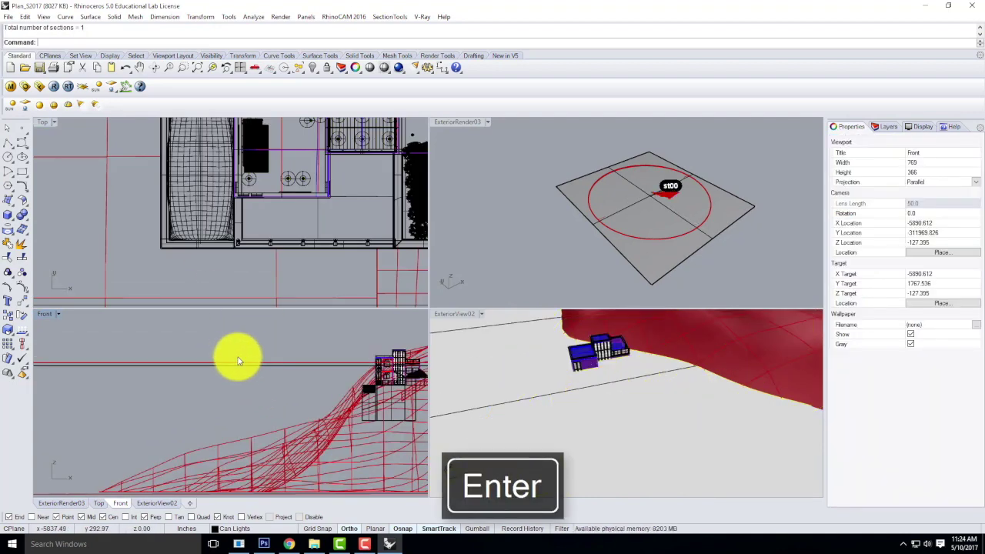
Step: Maximize ExteriorRender03 and clip that viewport with section st00, using Clip=Yes, SetView=No and SetCPlane=No
double_click(467, 122)
scroll(522, 310, "up", 6)
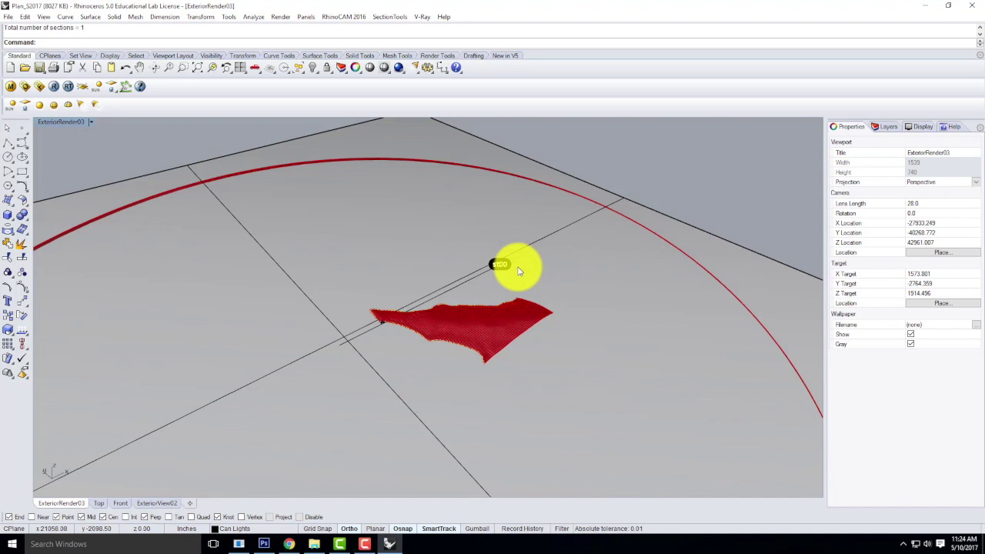
right_click_drag(336, 285, 343, 318)
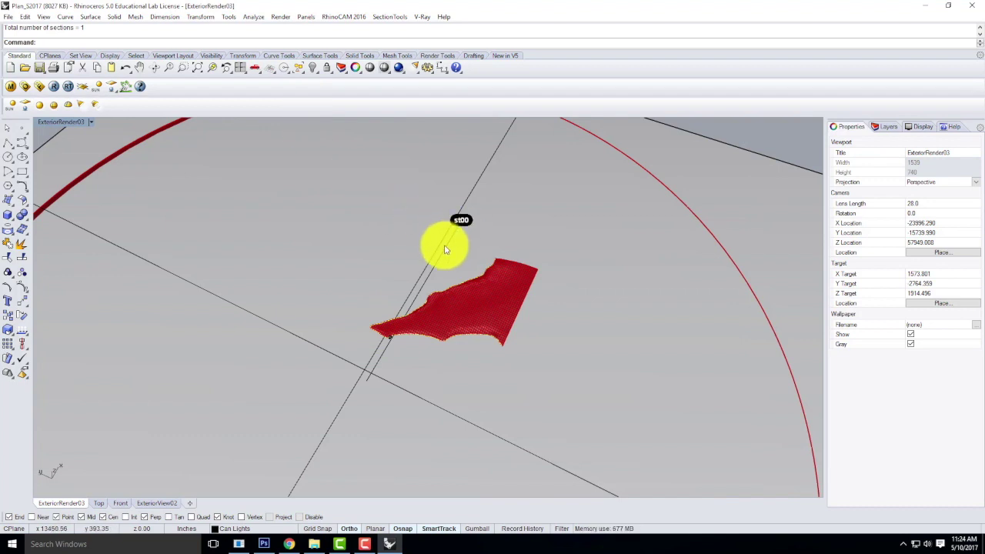
left_click(390, 17)
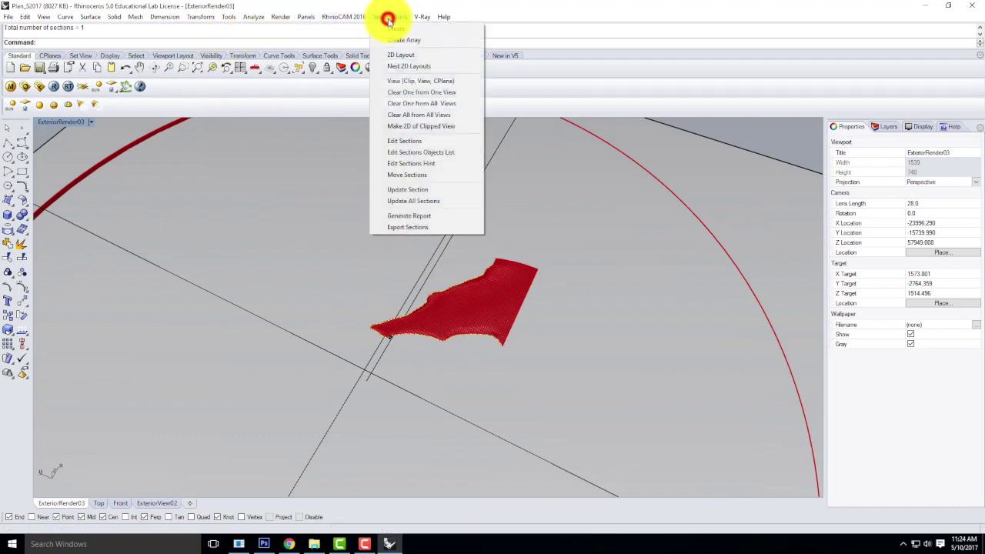
left_click(402, 80)
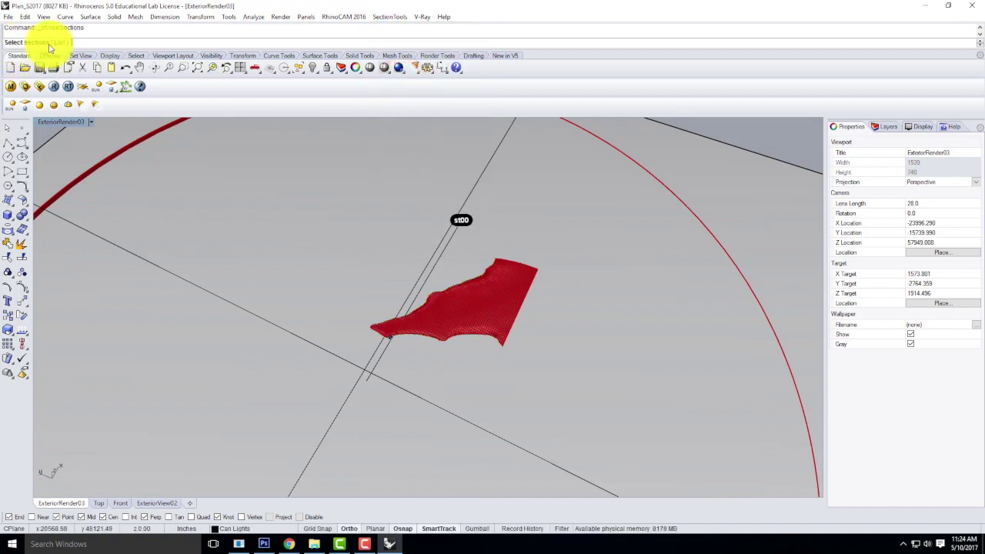
left_click(64, 44)
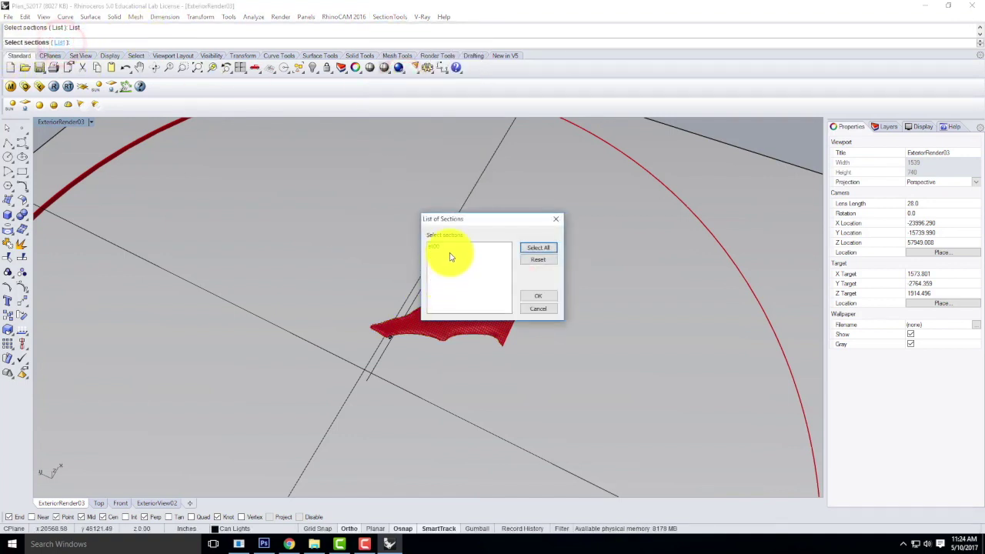
left_click(542, 296)
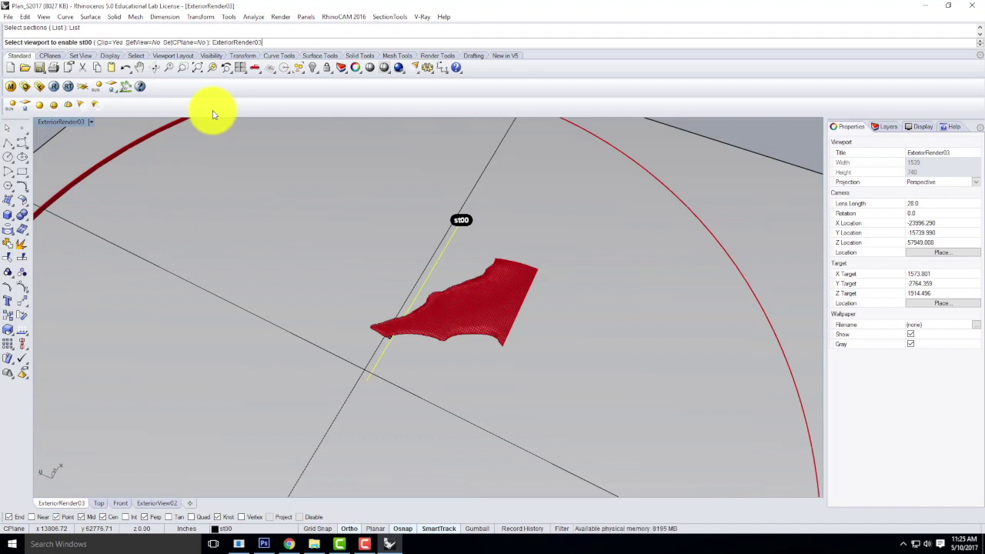
key("Return")
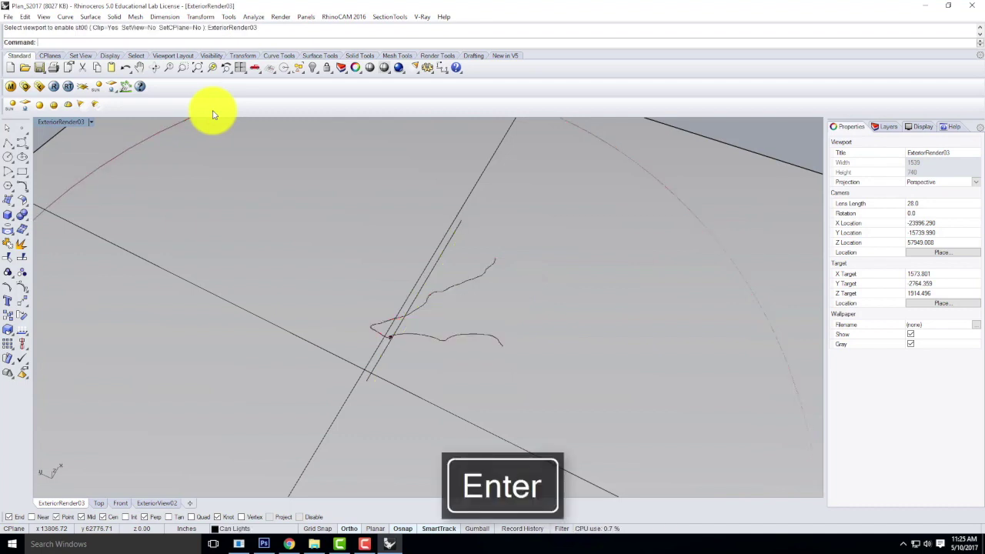
Step: Hide the large horizontal cutting plane covering the clipped model
scroll(565, 248, "down", 4)
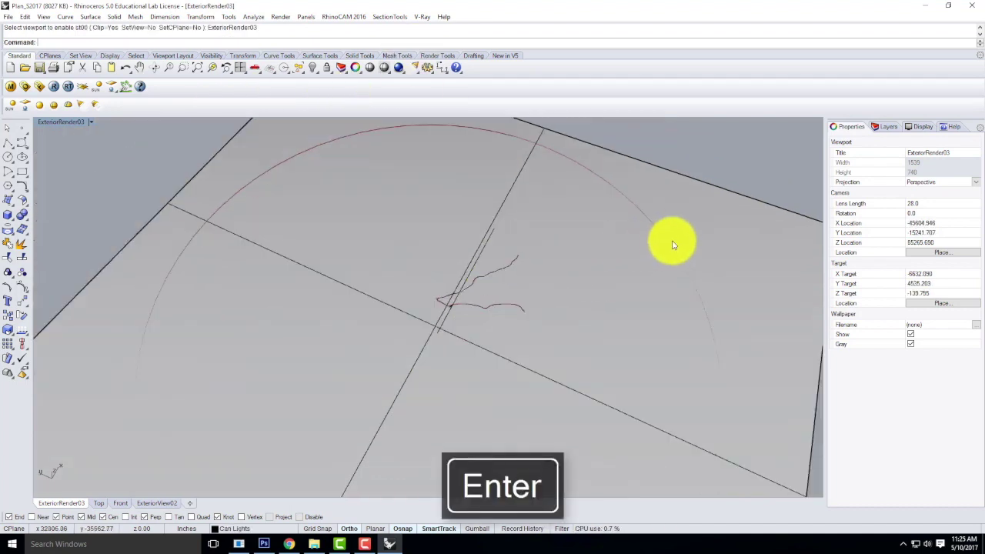
left_click(749, 233)
type("hide")
key("Return")
Step: Examine the clipped house from above, checking the cut walls, stairs, furniture and planting in the floor plan view
scroll(459, 306, "up", 8)
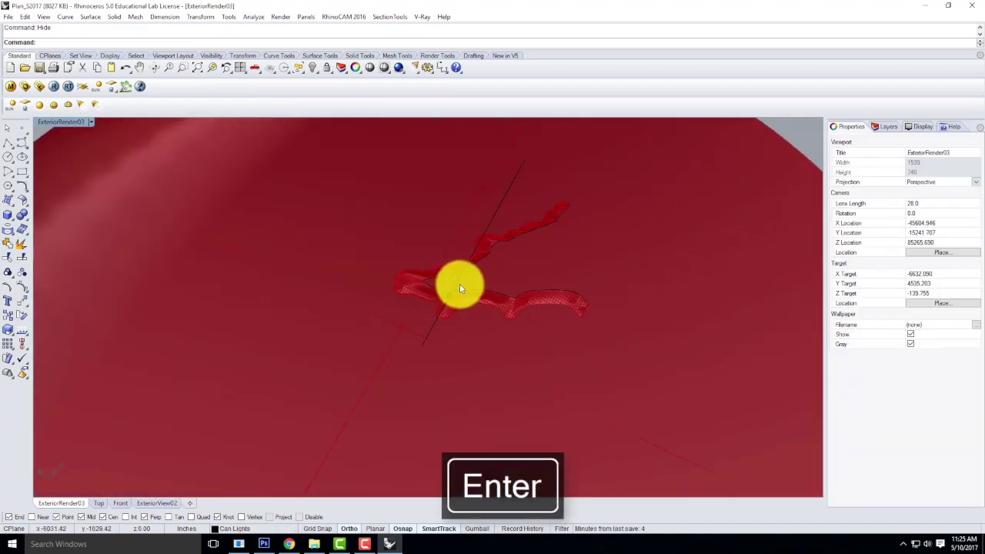
right_click_drag(489, 303, 430, 297)
scroll(434, 297, "up", 8)
scroll(474, 298, "up", 6)
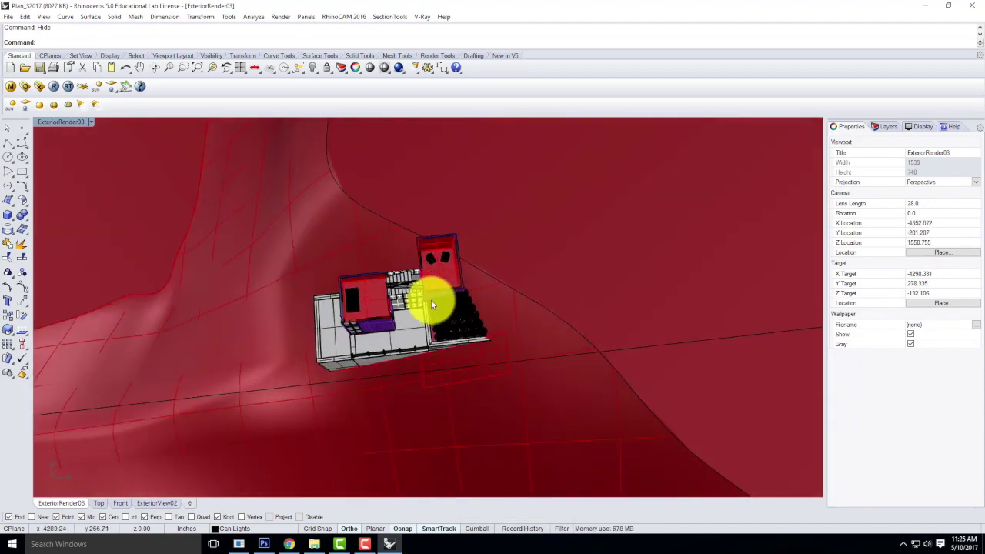
right_click_drag(436, 259, 418, 281)
scroll(321, 321, "up", 8)
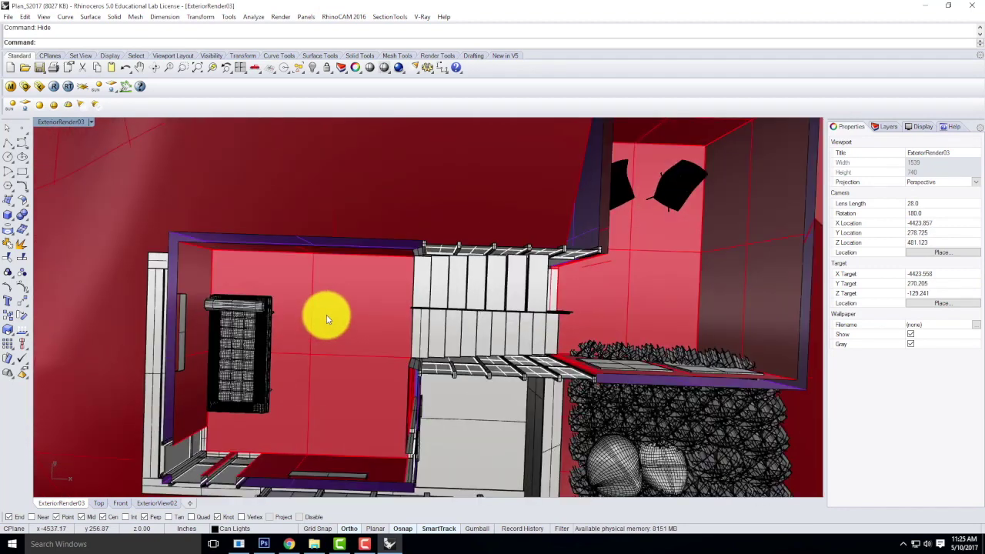
scroll(474, 315, "down", 5)
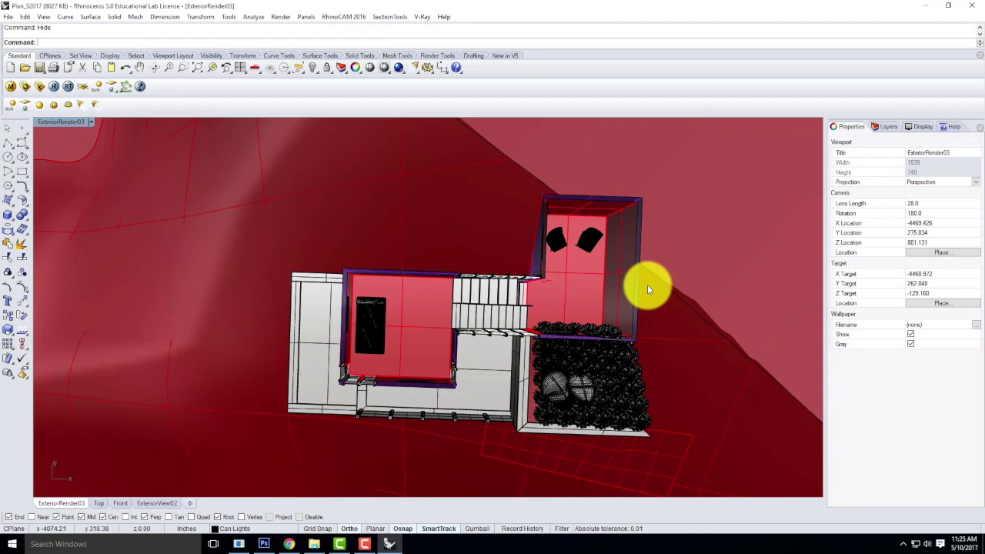
scroll(454, 289, "down", 3)
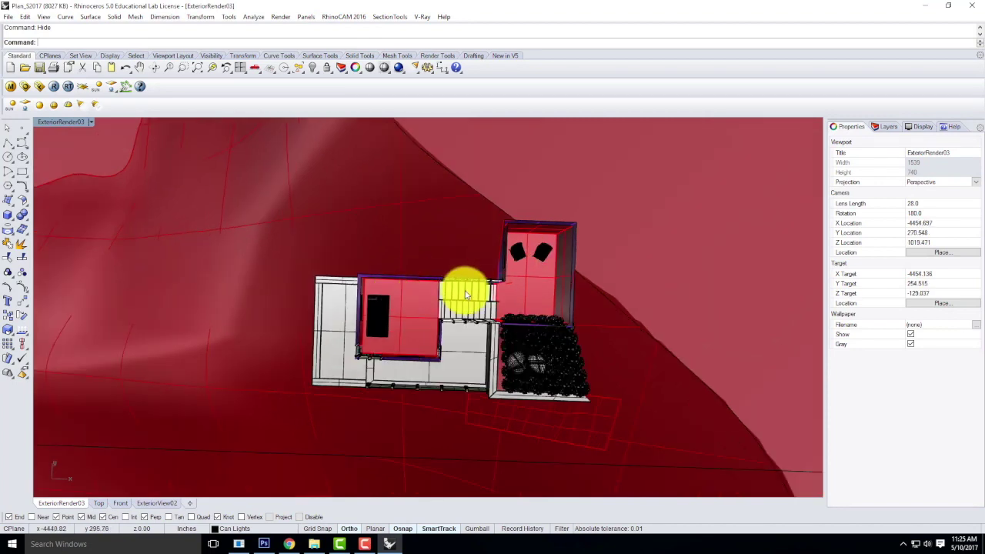
scroll(523, 293, "up", 5)
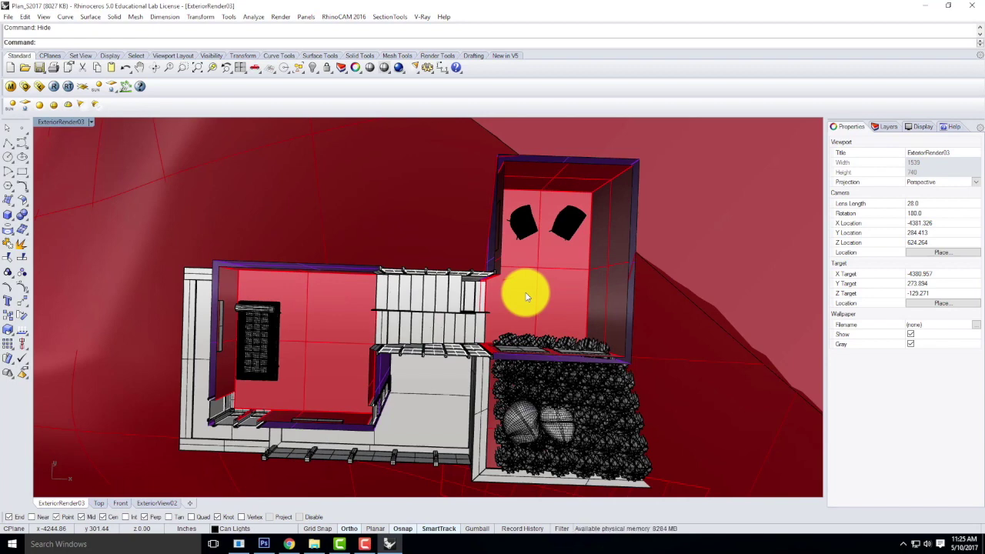
Step: Create a new layer named Plan and nest the st00 layer under it
left_click(887, 128)
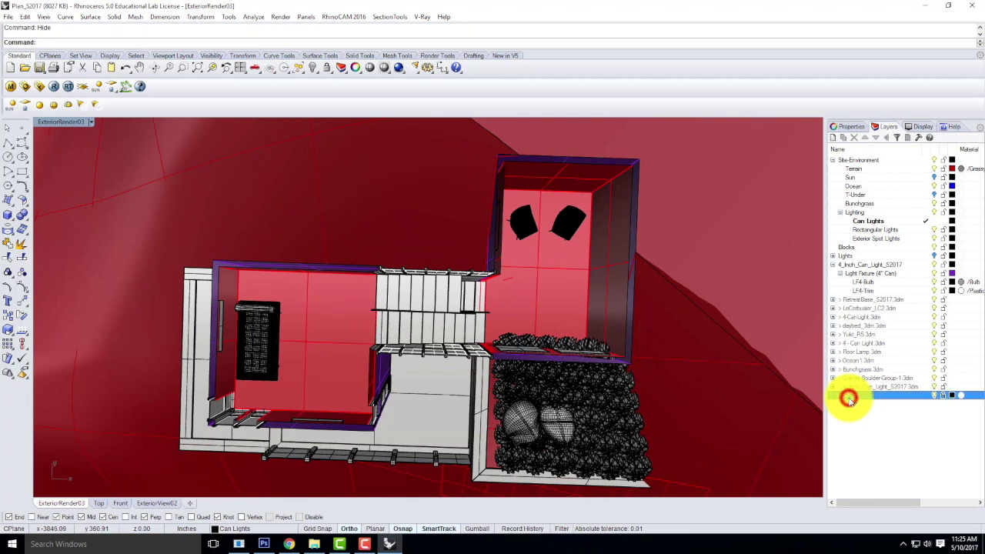
left_click(834, 139)
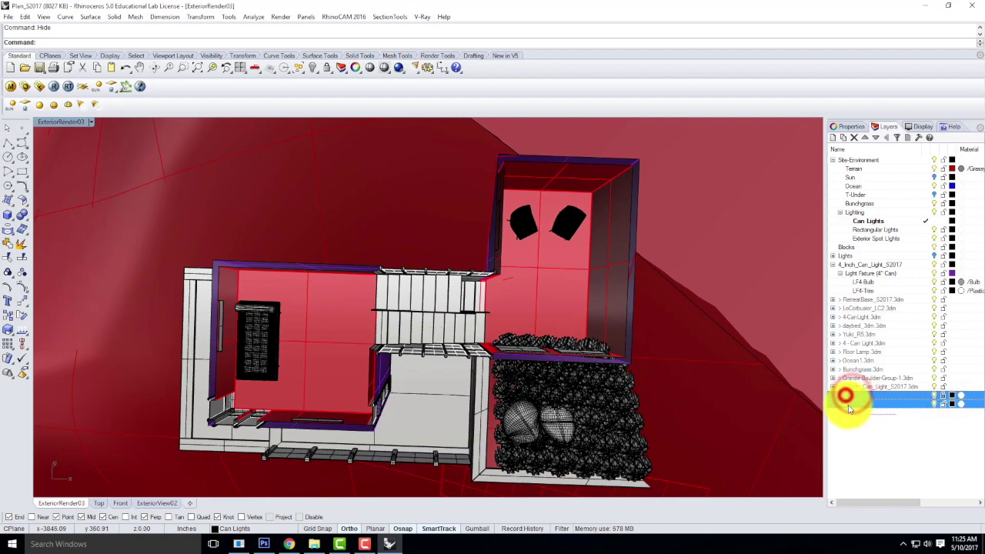
left_click(839, 395)
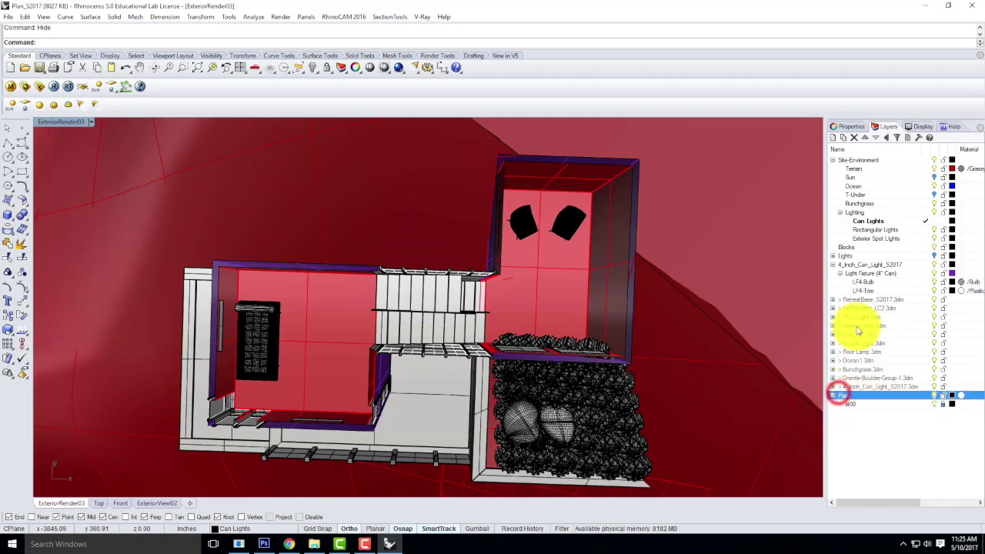
Step: Add a sublayer named Wall Fill under Plan and make it the current layer
left_click(843, 139)
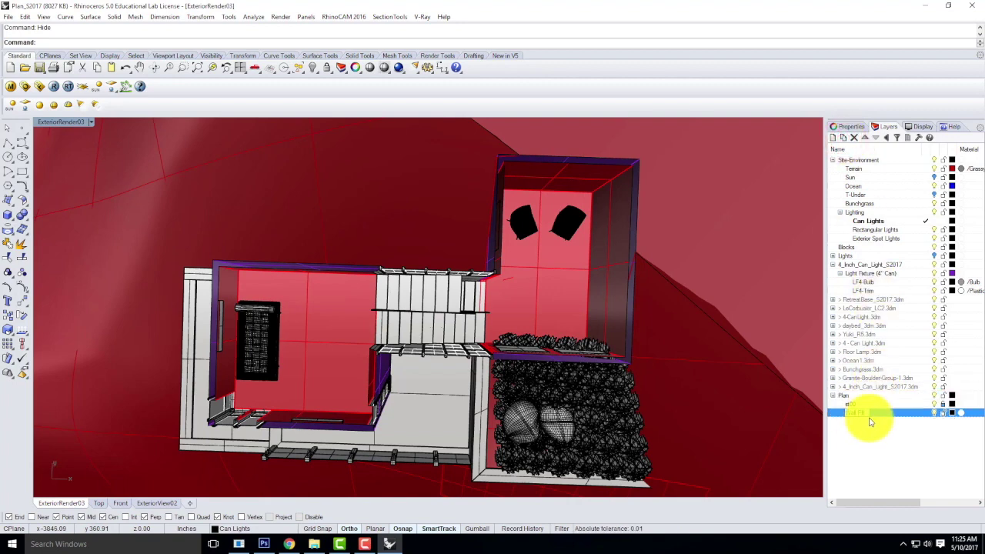
type("Wall Fill")
double_click(870, 414)
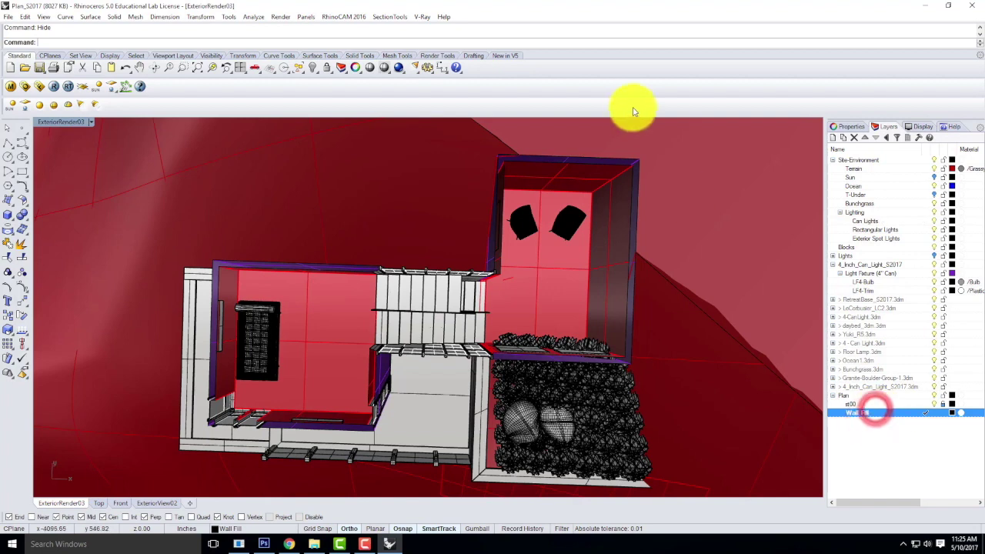
Step: Fill the cut top of the chair room's far end wall with a three-point plane 6 in wide, snapped to its corners
scroll(606, 134, "up", 3)
scroll(606, 133, "up", 3)
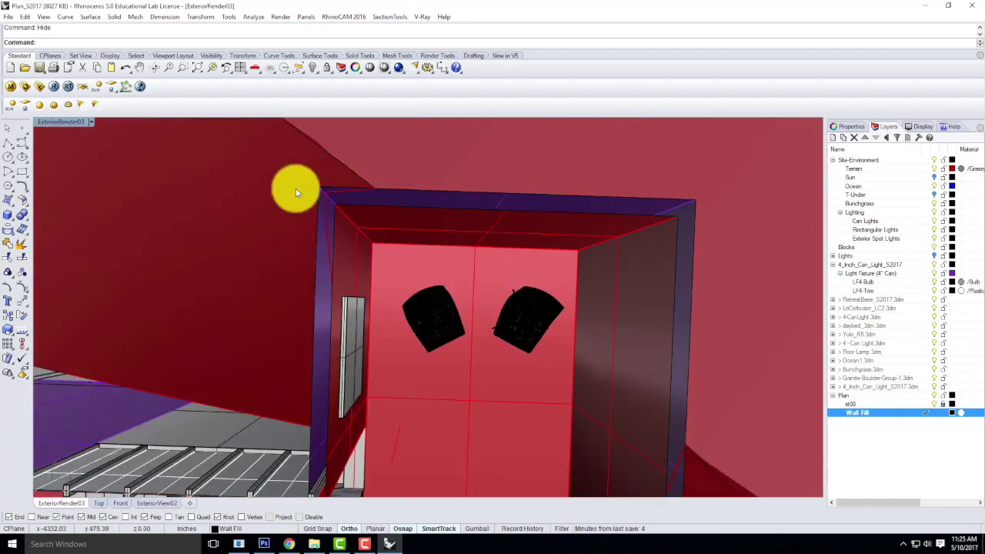
left_click(10, 201)
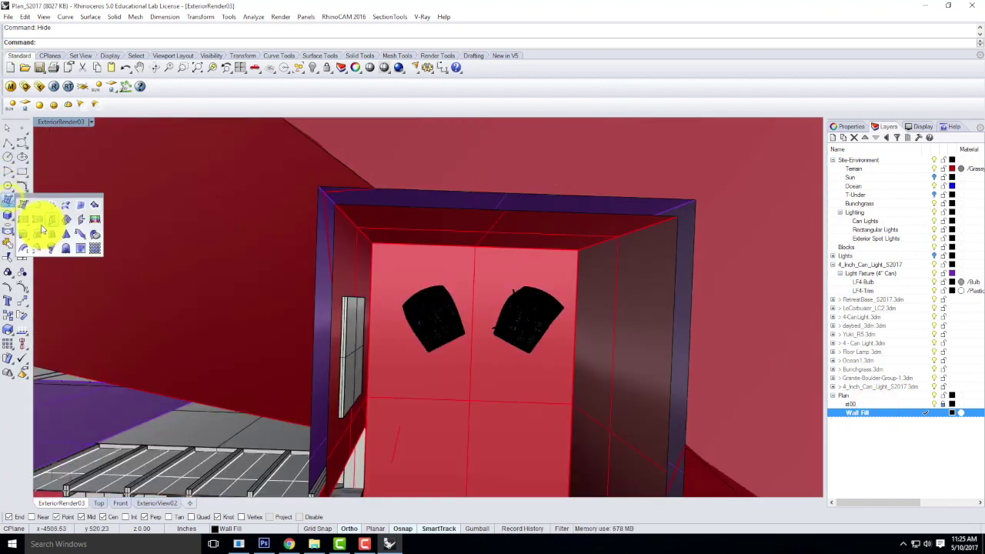
left_click(40, 222)
left_click(319, 187)
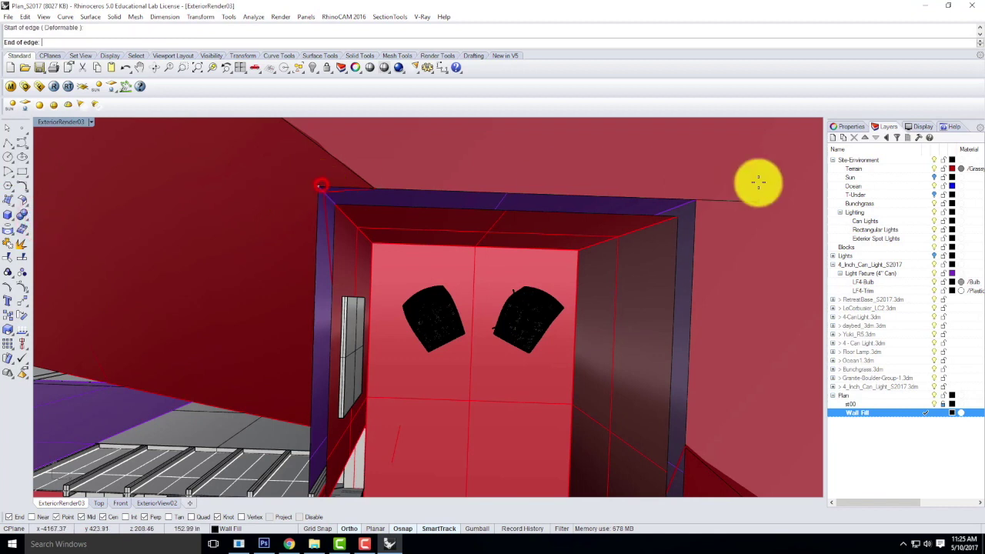
left_click(698, 194)
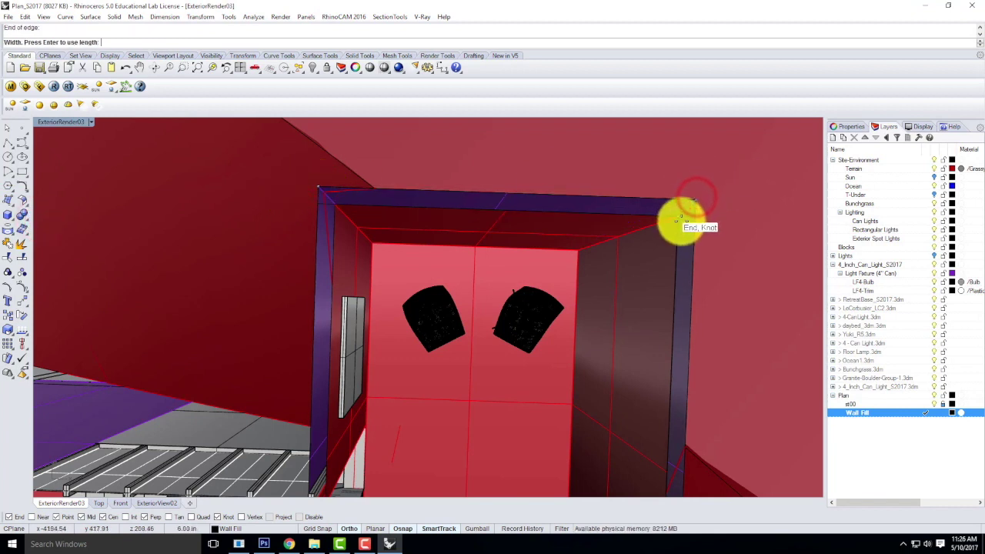
left_click(680, 222)
Step: Fill the chair room's long outer side wall with a three-point plane from the end wall fill to the corner by the planting
key("Return")
left_click(680, 220)
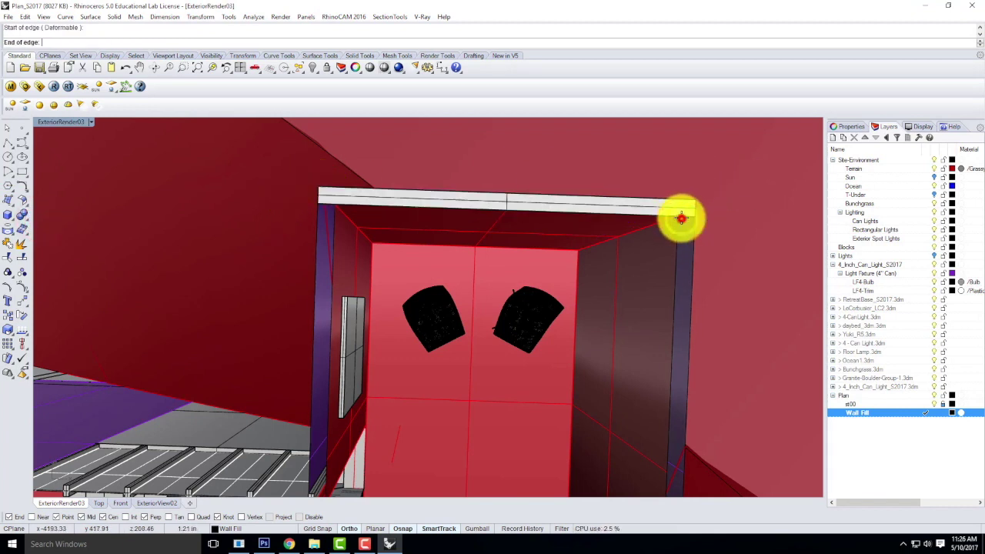
left_click(690, 200)
scroll(696, 246, "down", 5)
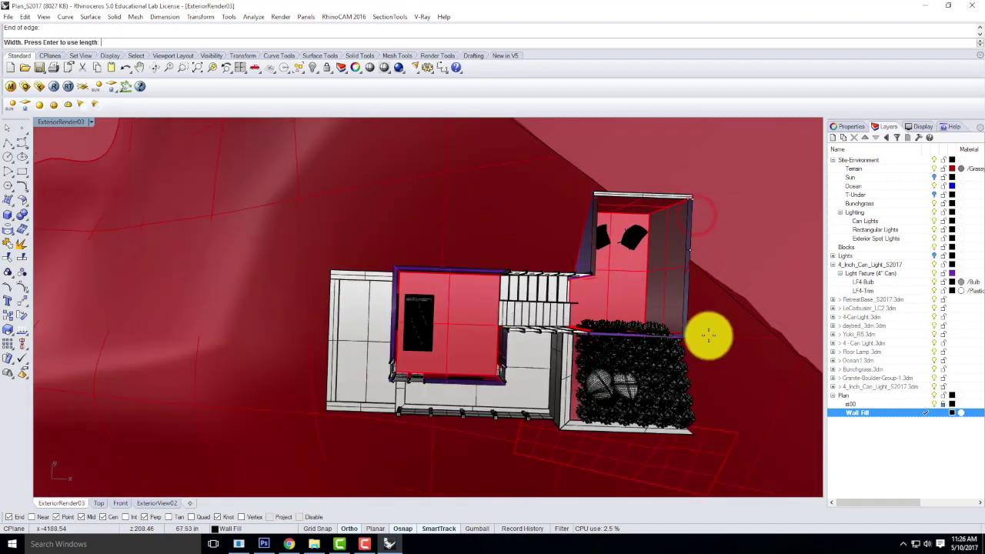
scroll(682, 306, "up", 8)
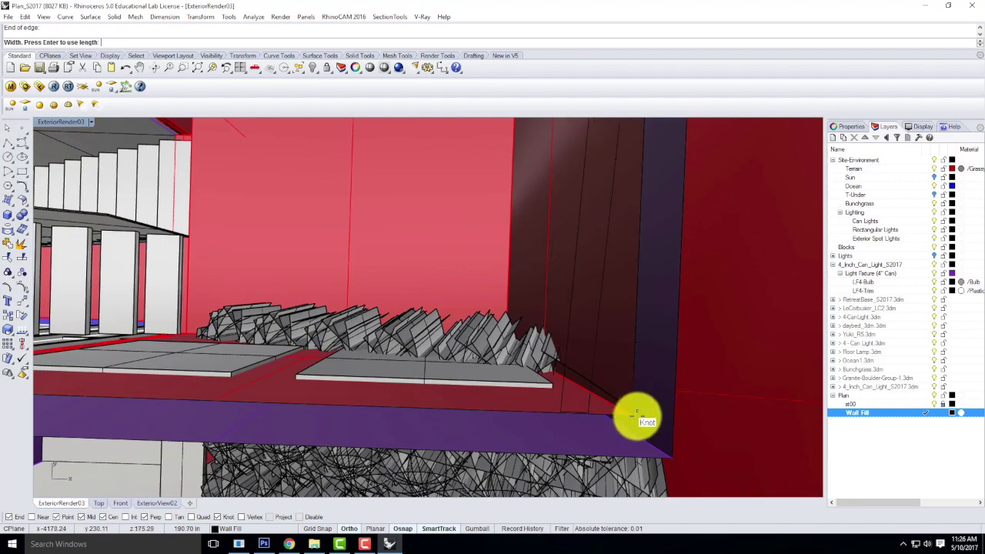
left_click(673, 457)
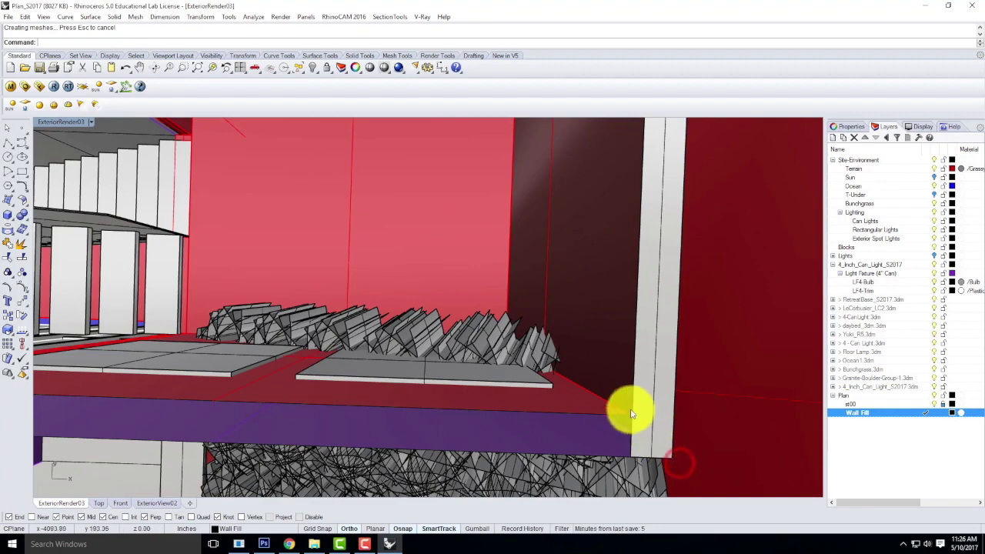
Step: Fill the chair room's wall along the planting bed with a three-point plane, from the side wall fill to the stair-side post
right_click(631, 419)
left_click(632, 414)
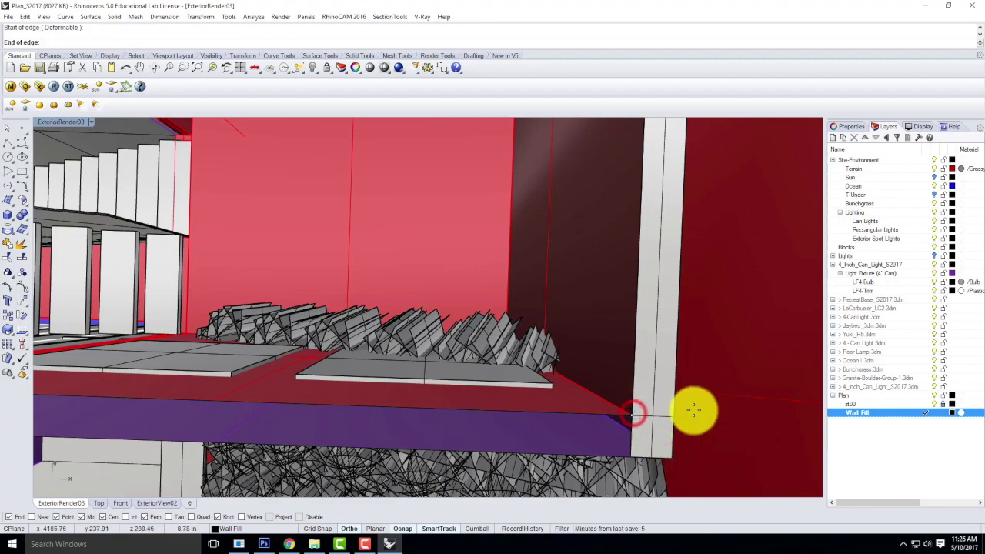
scroll(692, 411, "down", 5)
scroll(567, 403, "up", 6)
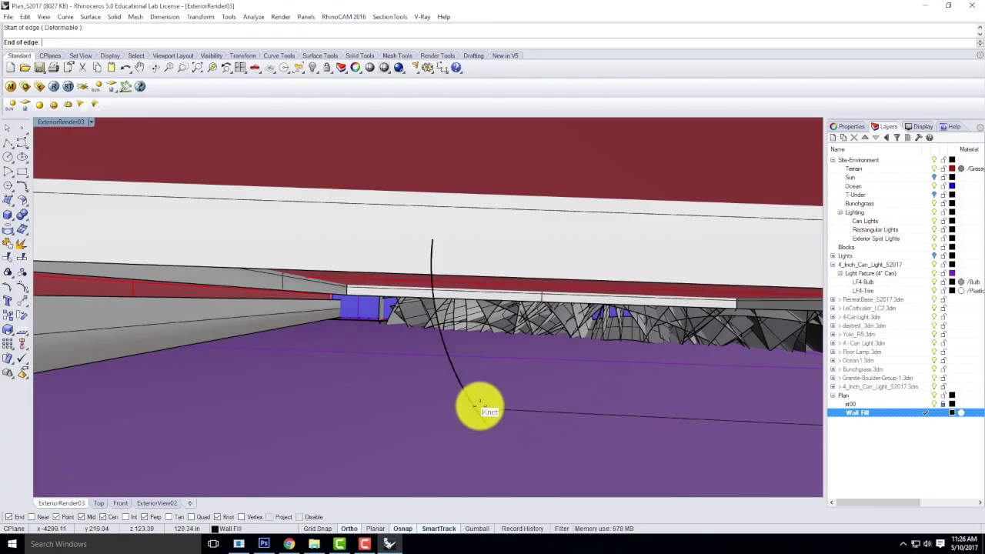
scroll(462, 400, "up", 3)
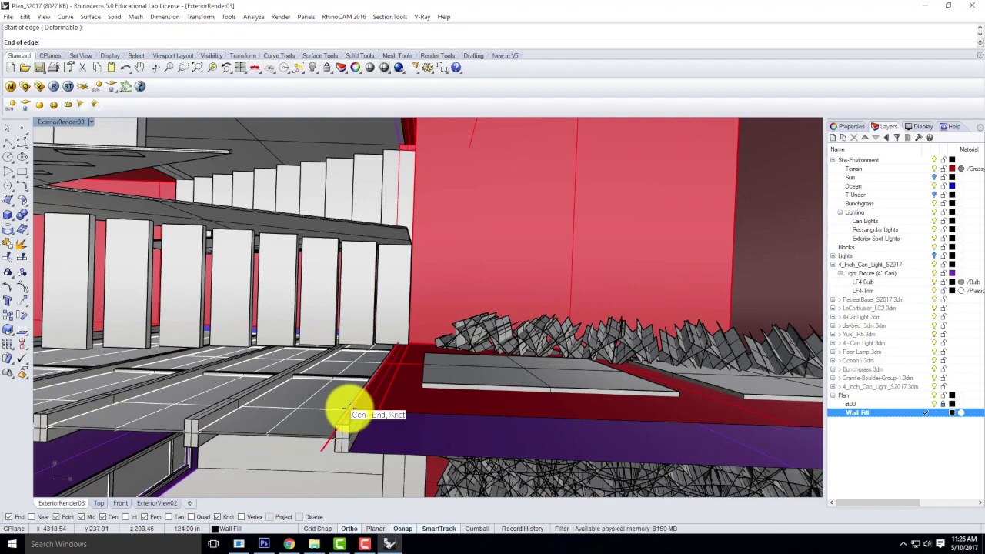
left_click(348, 453)
Step: Fill the chair room's stair-side wall with a three-point plane running from the far end wall to the stair railing
right_click_drag(347, 452, 395, 402)
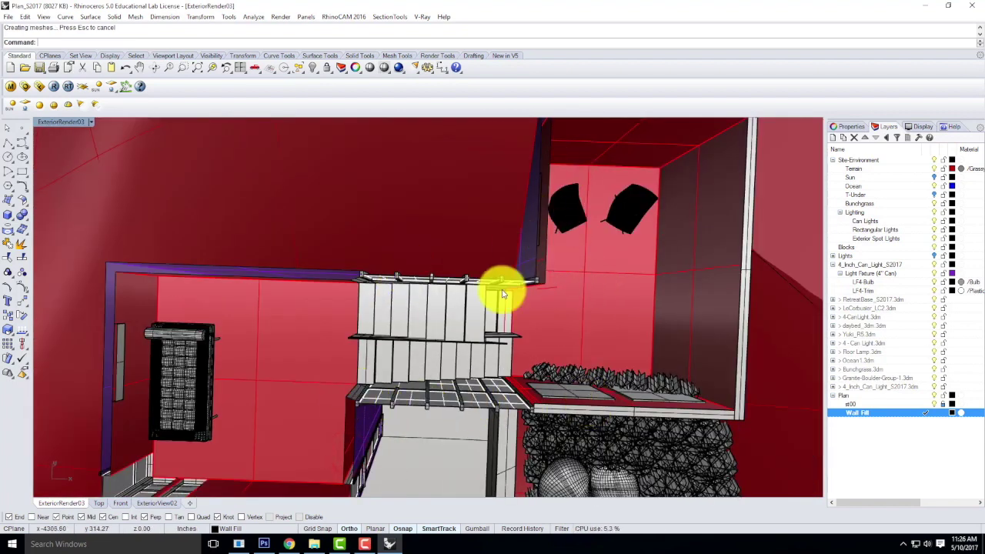
scroll(501, 294, "down", 2)
scroll(539, 144, "up", 5)
right_click(460, 300)
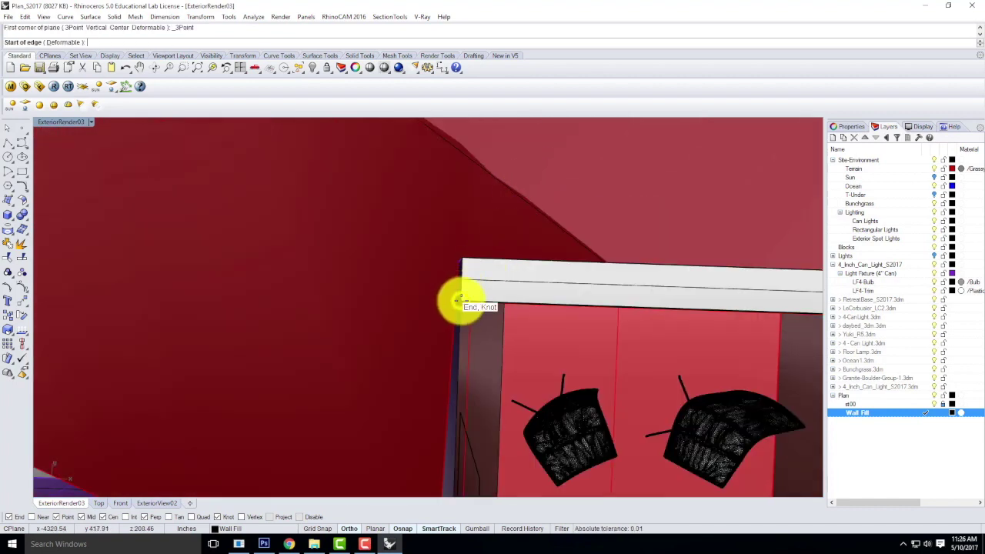
left_click(460, 300)
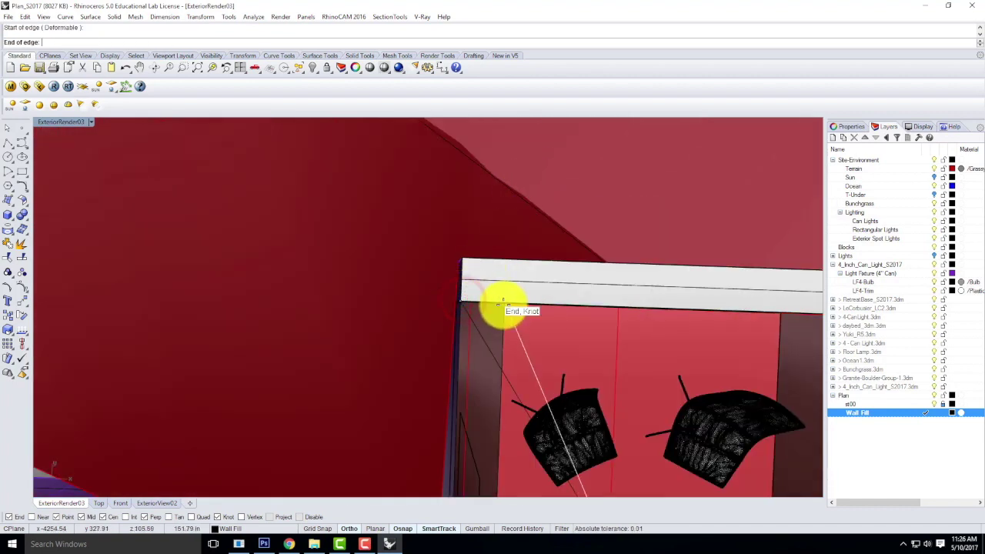
scroll(502, 302, "down", 3)
right_click_drag(574, 297, 564, 120)
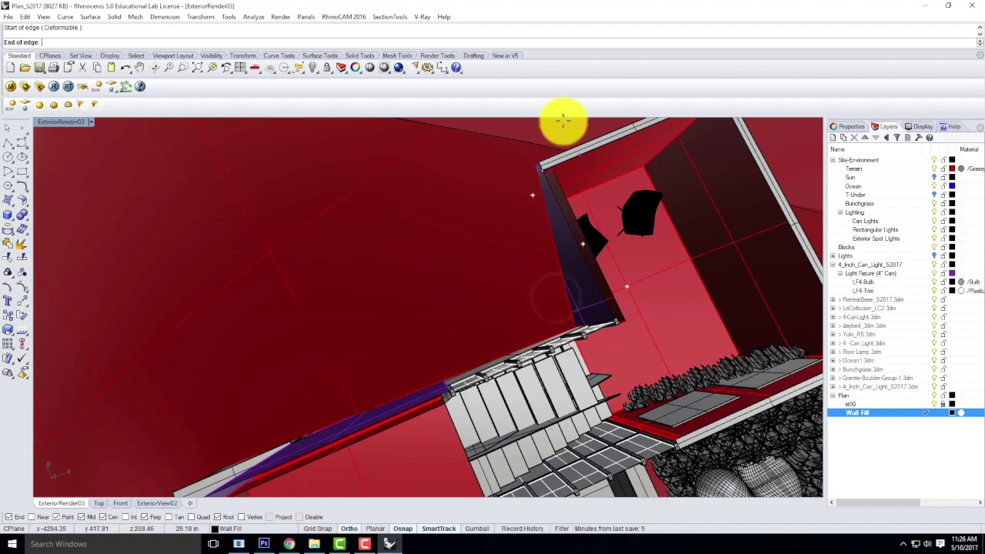
scroll(563, 120, "up", 3)
left_click(514, 304)
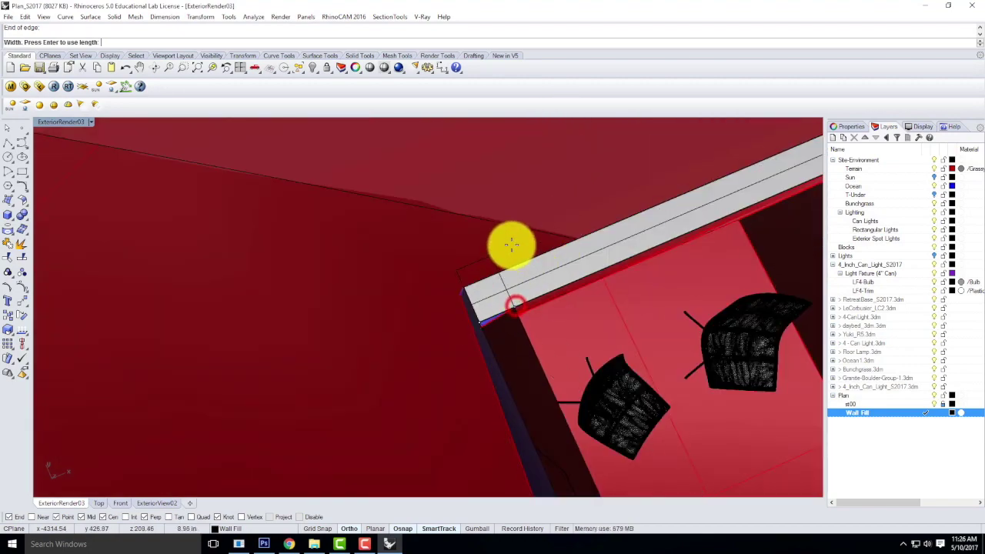
scroll(510, 242, "down", 3)
scroll(539, 319, "up", 3)
scroll(553, 328, "up", 3)
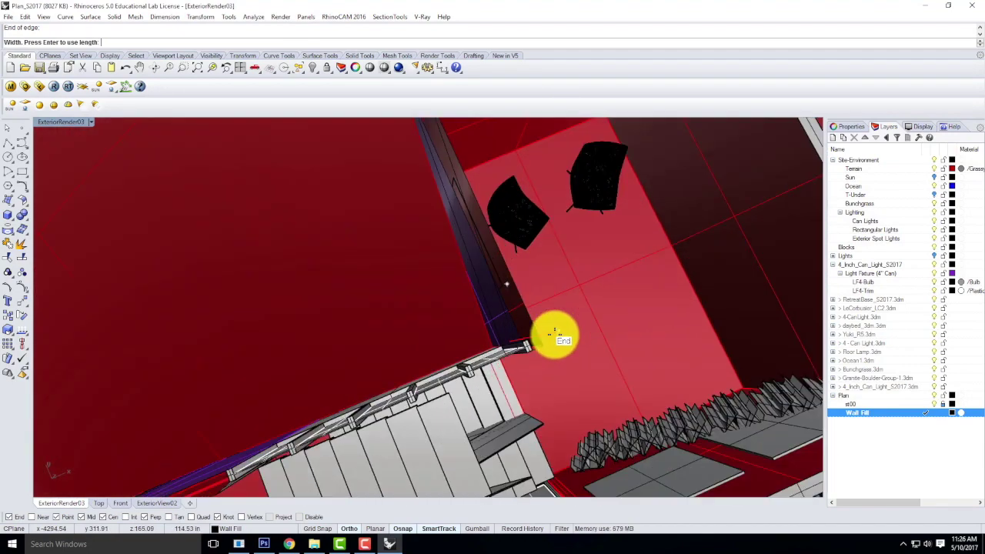
left_click(526, 365)
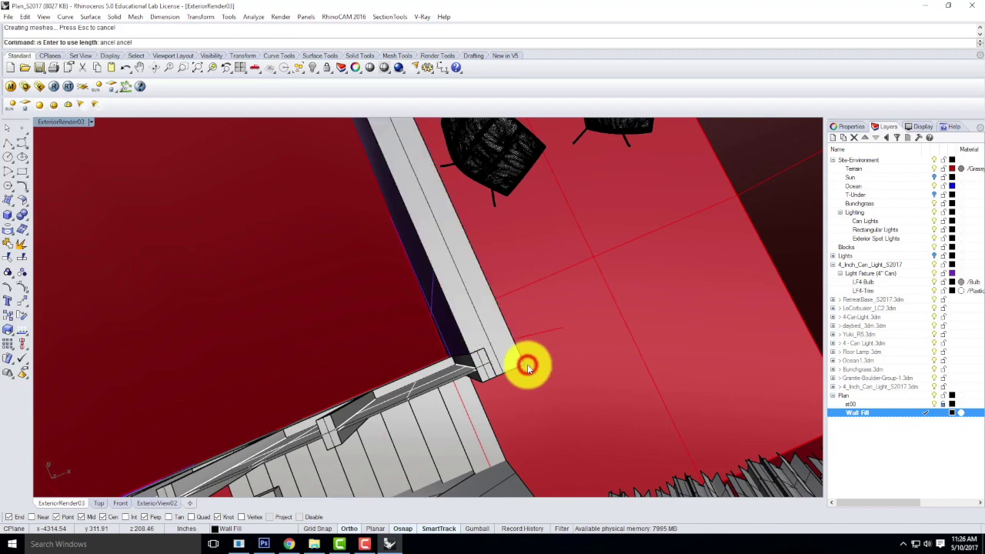
Step: Cover the outer strip of the daybed room's back wall with a three-point plane 156 in long and 4 in wide
scroll(528, 362, "down", 5)
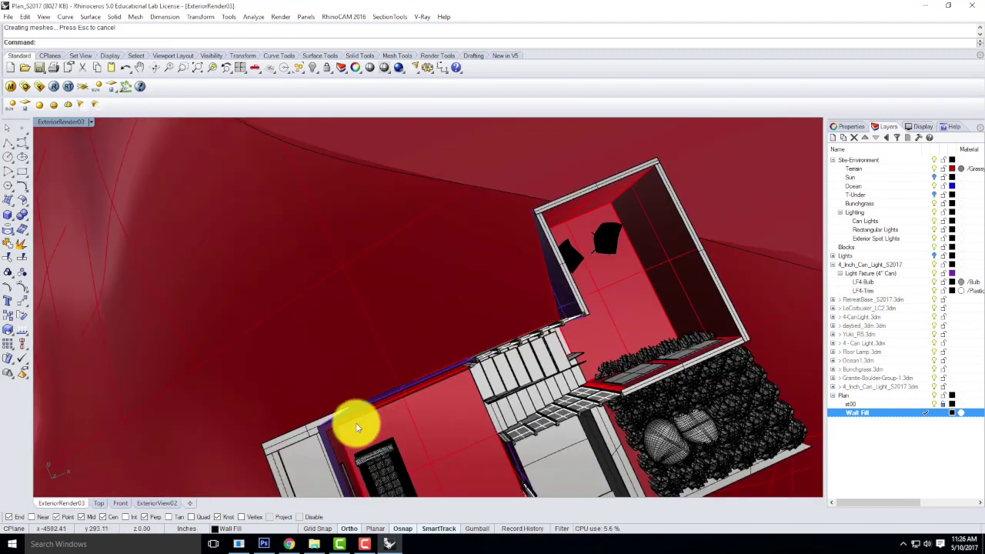
scroll(356, 428, "up", 2)
key("Return")
left_click(300, 429)
scroll(556, 330, "up", 4)
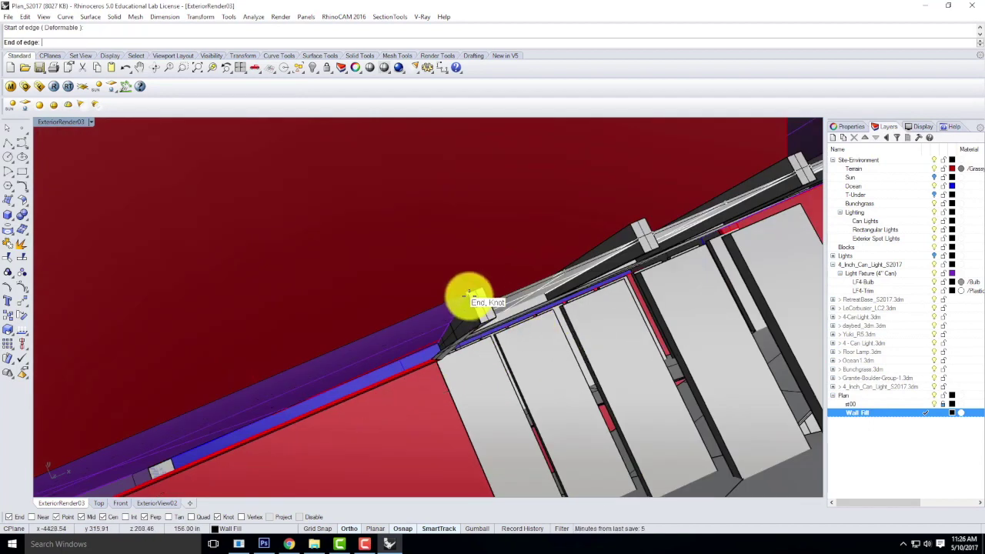
left_click(469, 294)
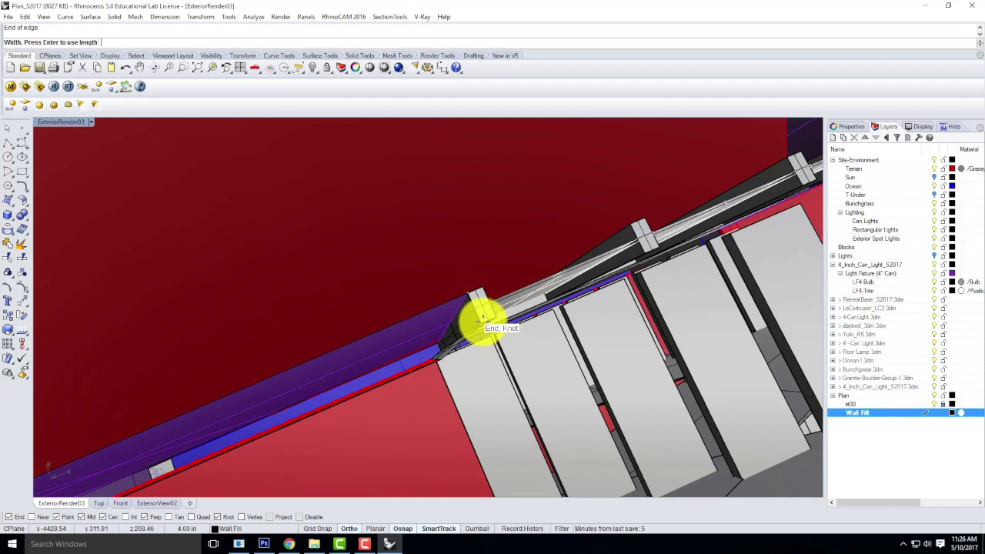
left_click(482, 320)
Step: Try to fill the remaining inner strip of the daybed room's back wall with a three-point plane
key("Return")
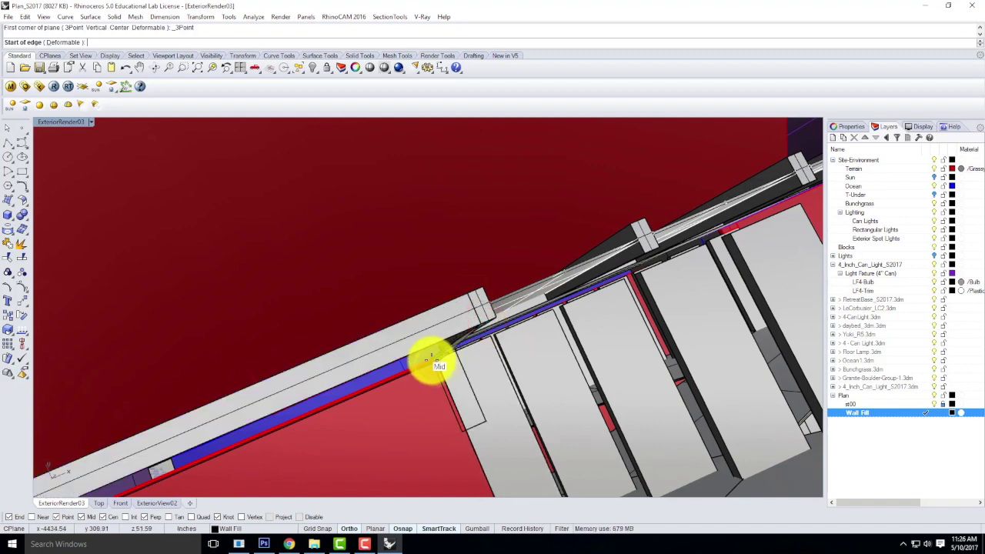
left_click(430, 359)
scroll(552, 331, "down", 5)
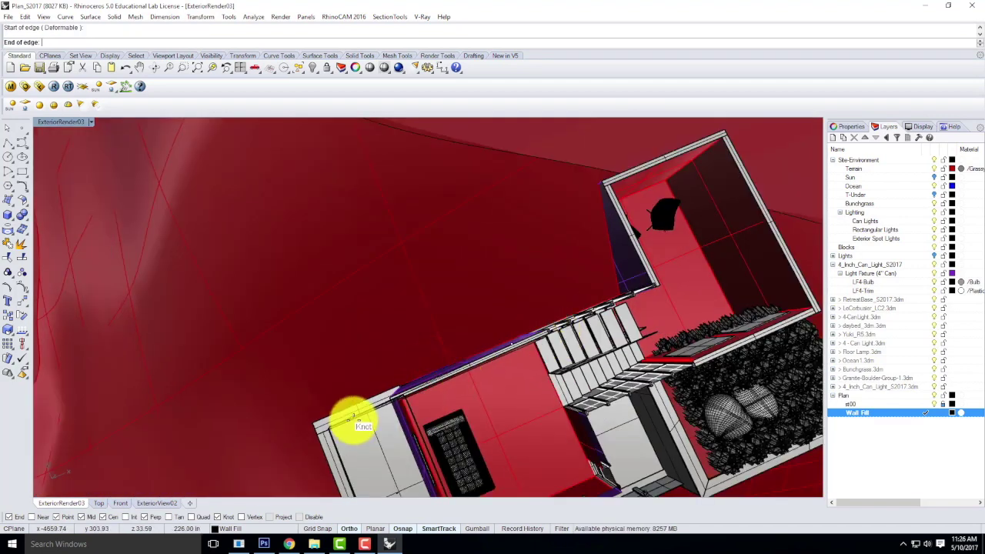
scroll(408, 416, "up", 4)
scroll(408, 415, "up", 2)
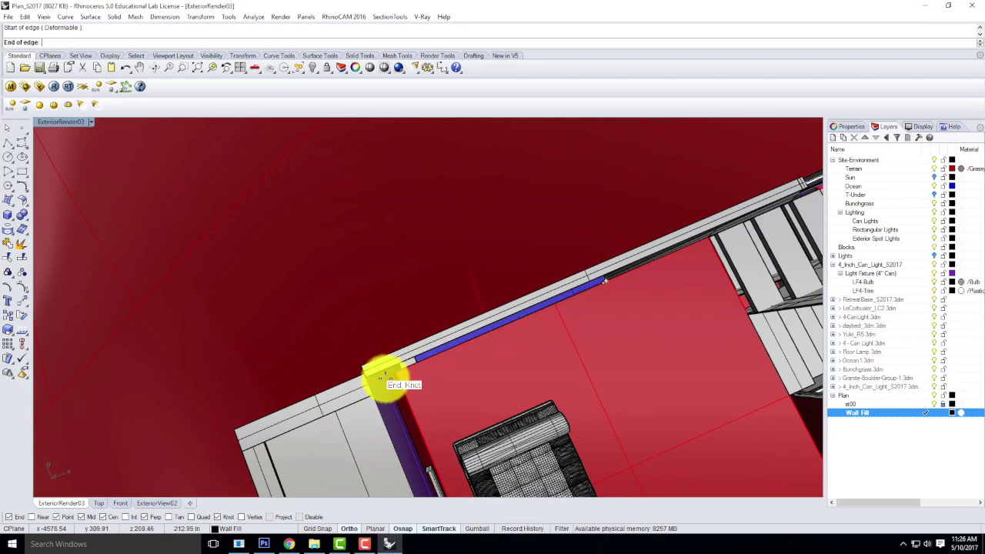
left_click(385, 372)
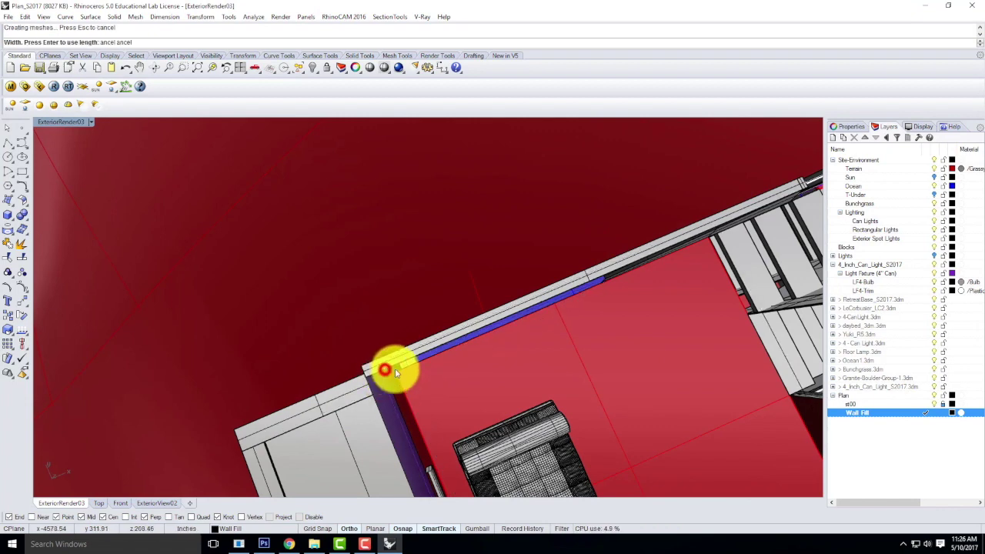
Step: Inspect the daybed room's back wall fill up close and undo the last plane
scroll(608, 270, "up", 5)
scroll(625, 283, "down", 5)
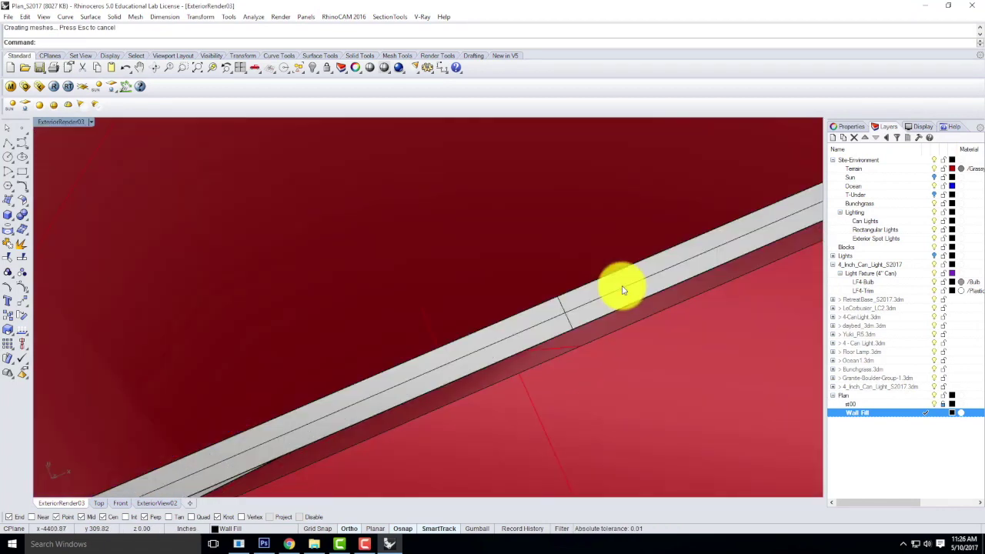
right_click_drag(616, 302, 699, 281)
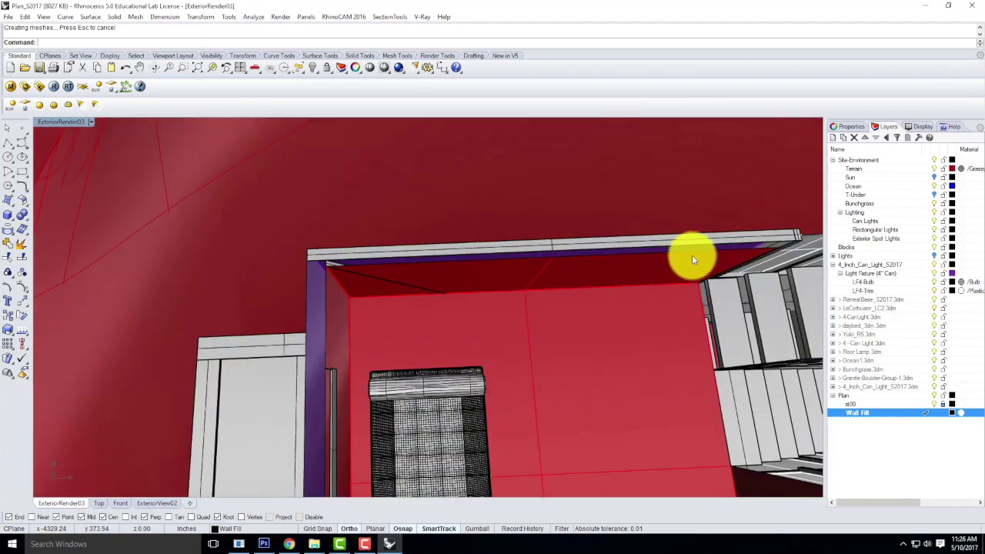
key("ctrl+z")
Step: Fill the inner strip of the daybed room's back wall with a four-corner surface between the inner wall corners and the outer fill
right_click_drag(785, 264, 97, 110)
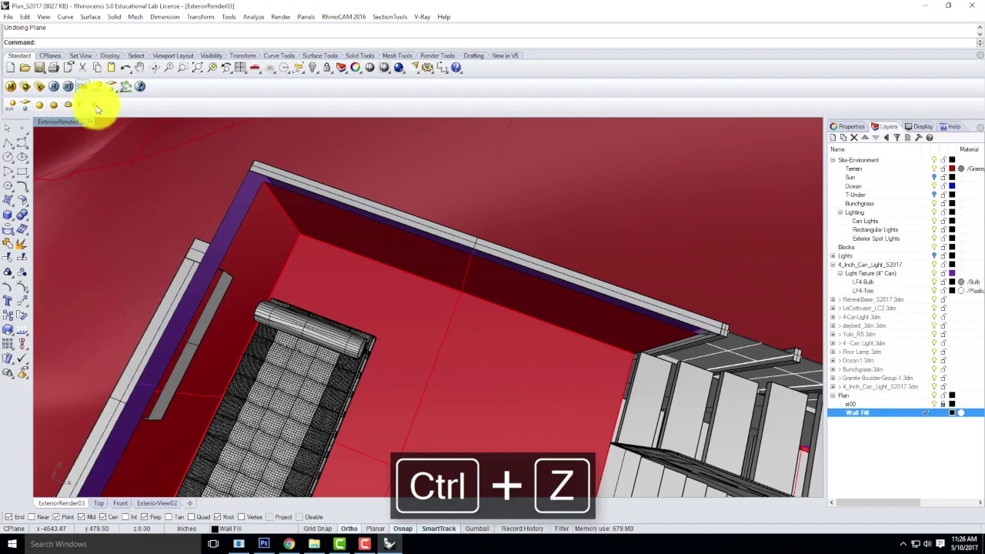
left_click(6, 203)
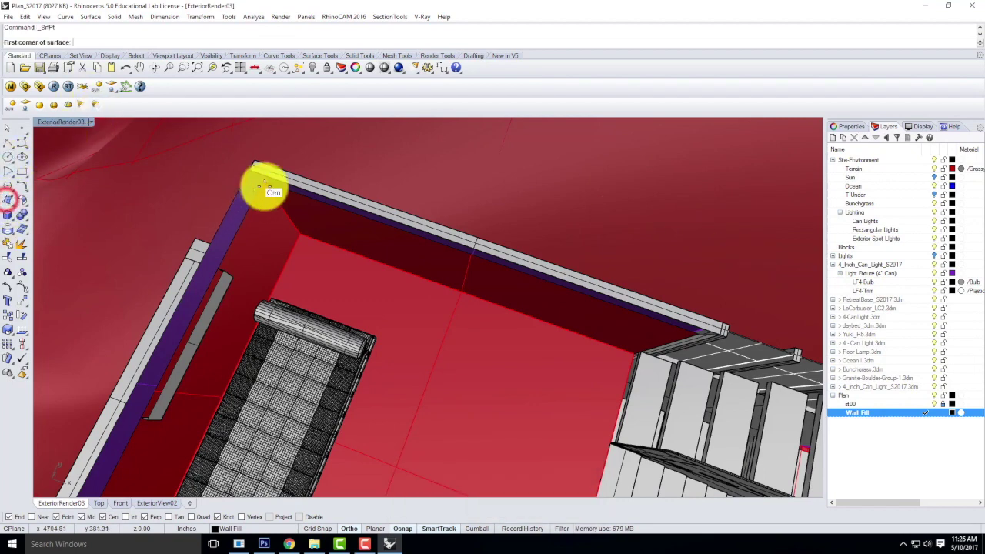
left_click(262, 181)
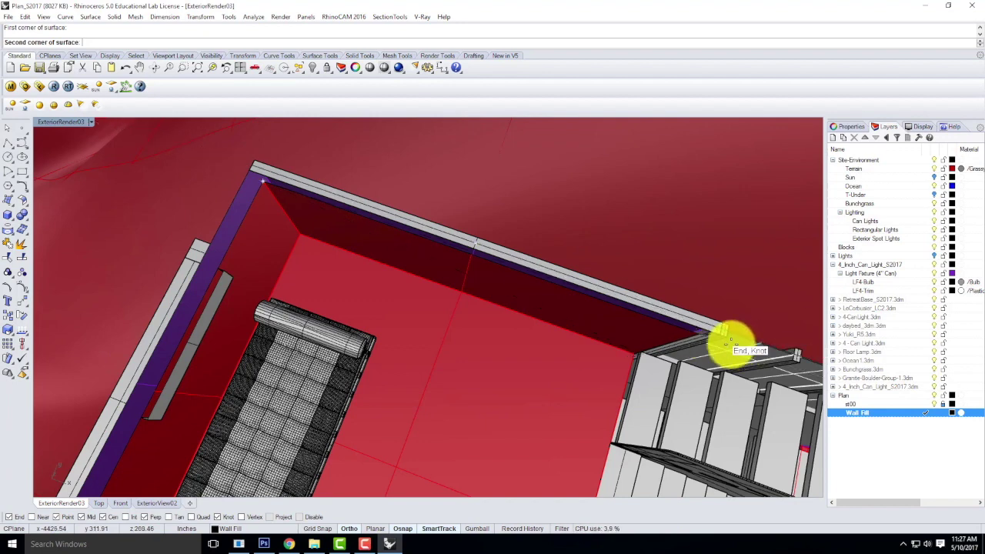
scroll(723, 338, "up", 3)
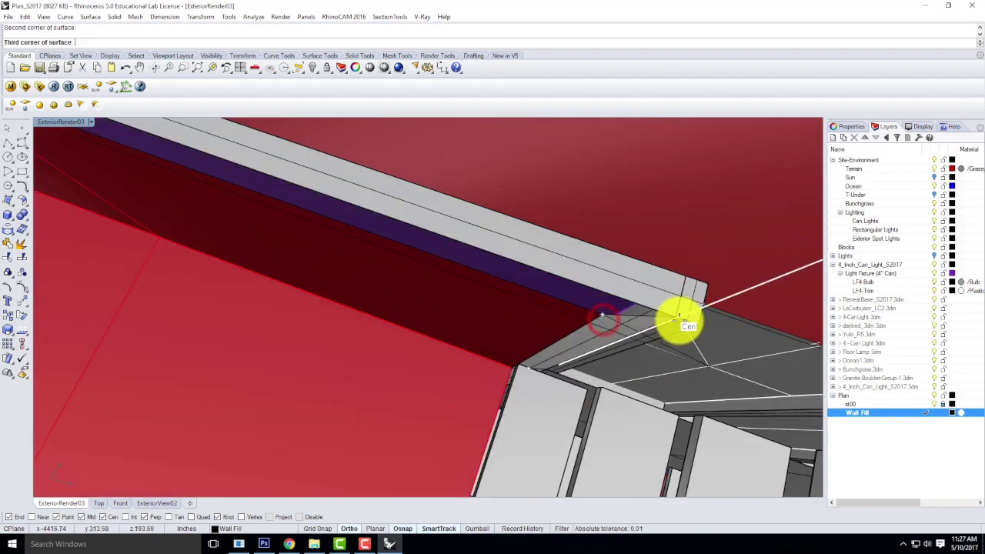
left_click(677, 317)
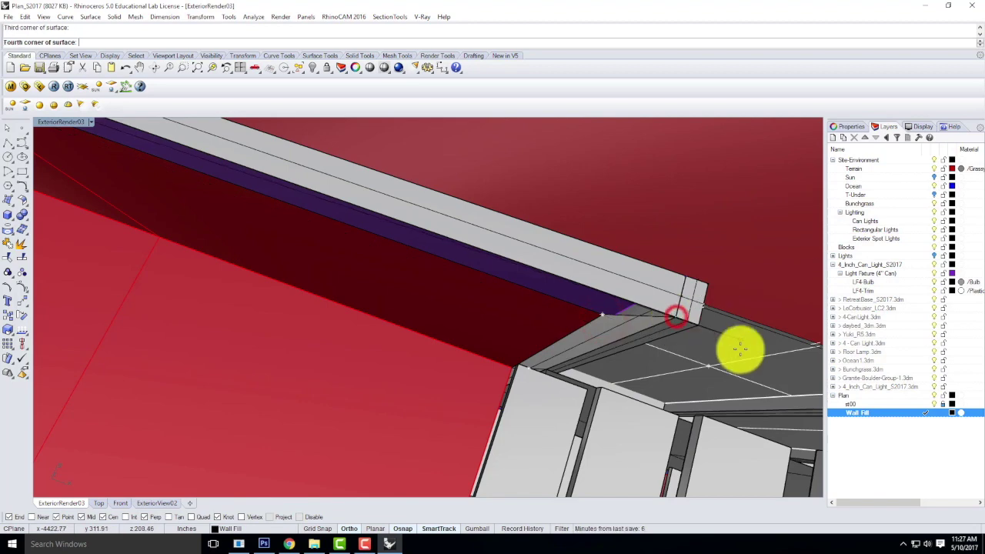
right_click_drag(741, 345, 494, 269)
scroll(474, 254, "up", 3)
scroll(502, 284, "down", 2)
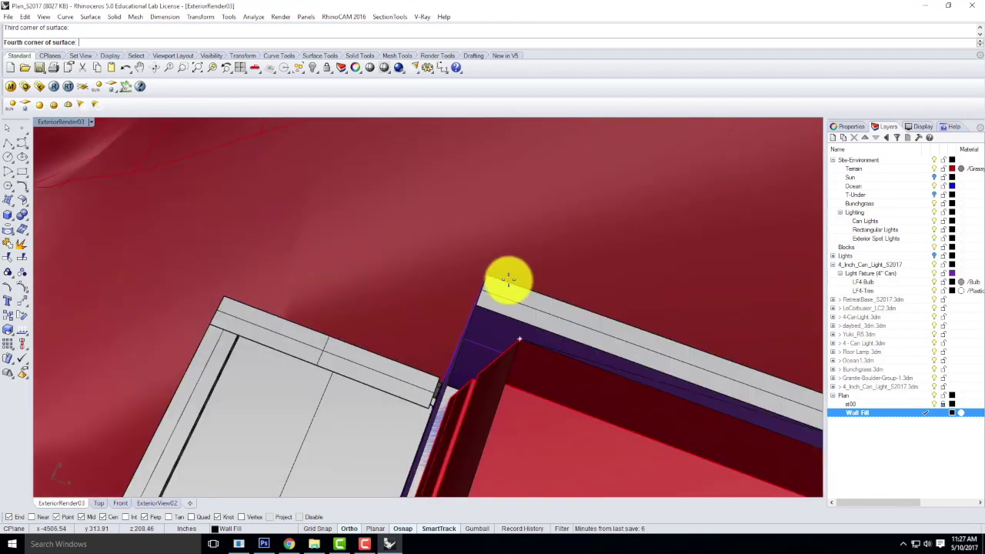
left_click(481, 305)
Step: Fill the daybed room's terrace-side wall with a four-corner surface from the back wall corner to the corner window opening
key("Return")
left_click(475, 303)
left_click(522, 337)
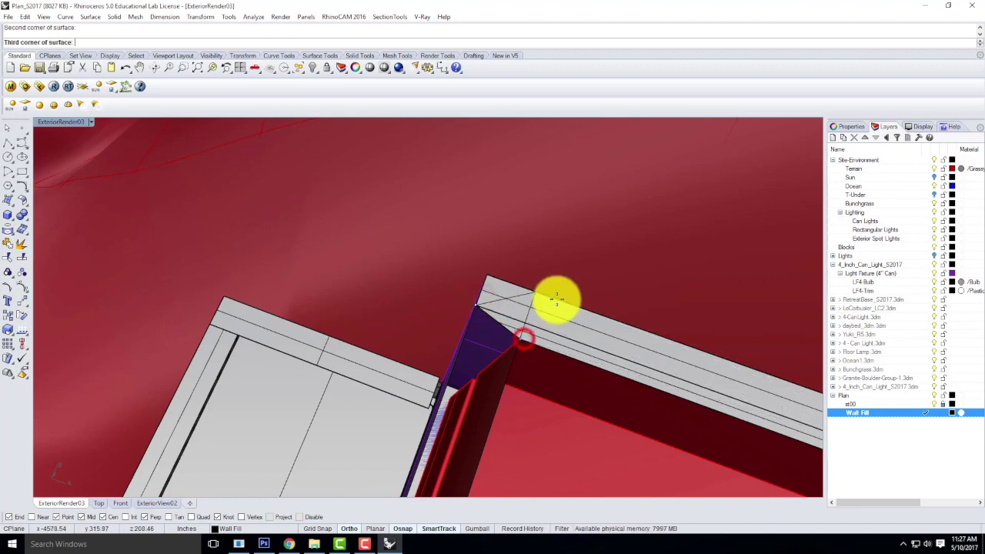
scroll(546, 324, "down", 3)
scroll(531, 377, "up", 1)
scroll(529, 381, "up", 4)
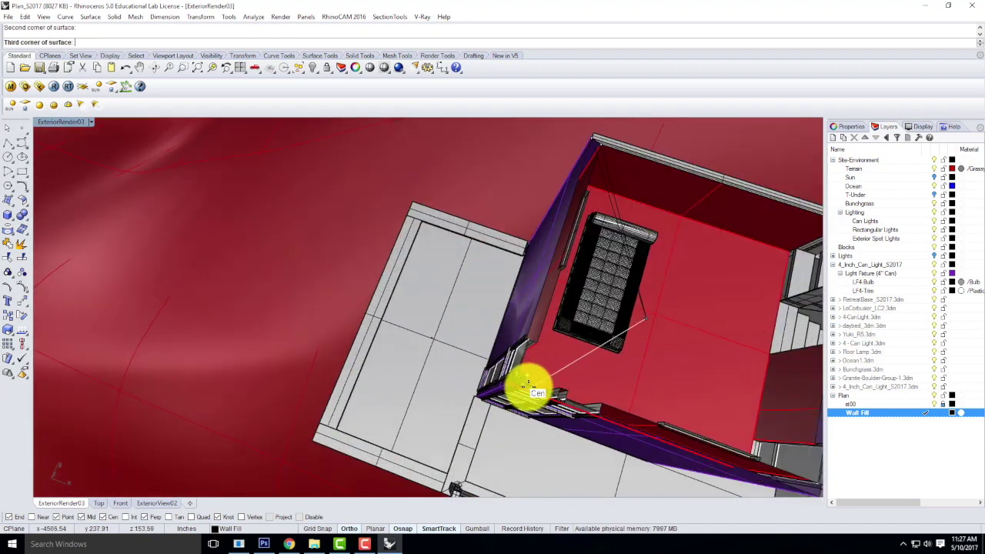
left_click(548, 296)
right_click_drag(552, 288, 508, 280)
scroll(395, 156, "up", 5)
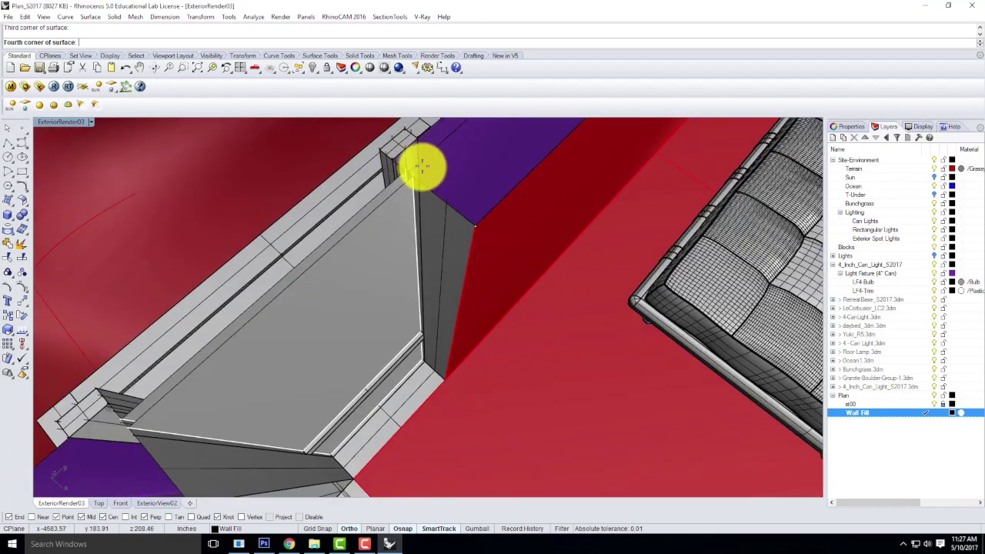
left_click(394, 159)
Step: Cap the corner window post of the daybed room with a three-point plane starting from a 6 in edge
scroll(441, 220, "down", 5)
scroll(435, 241, "up", 5)
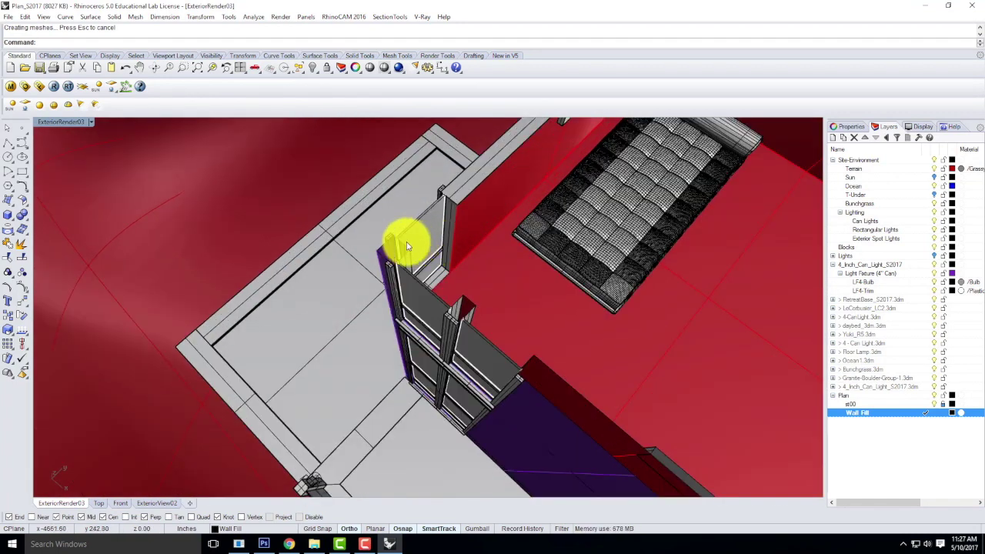
left_click(13, 200)
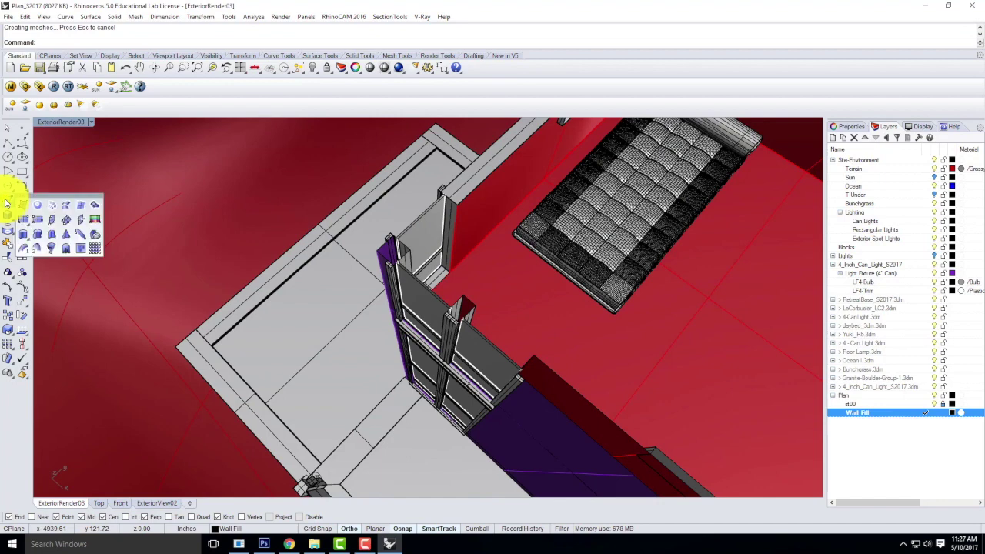
left_click(51, 222)
left_click(11, 204)
left_click(38, 220)
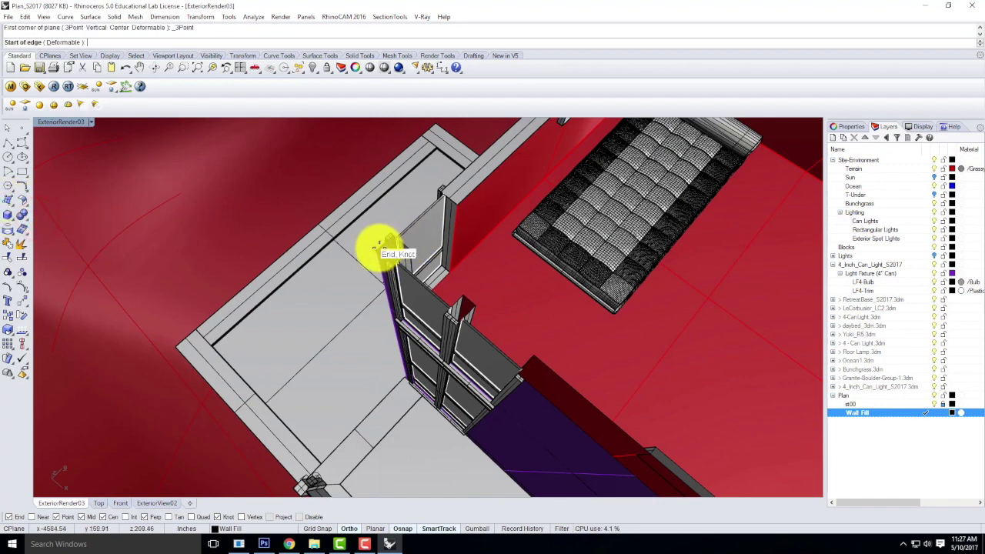
left_click(377, 246)
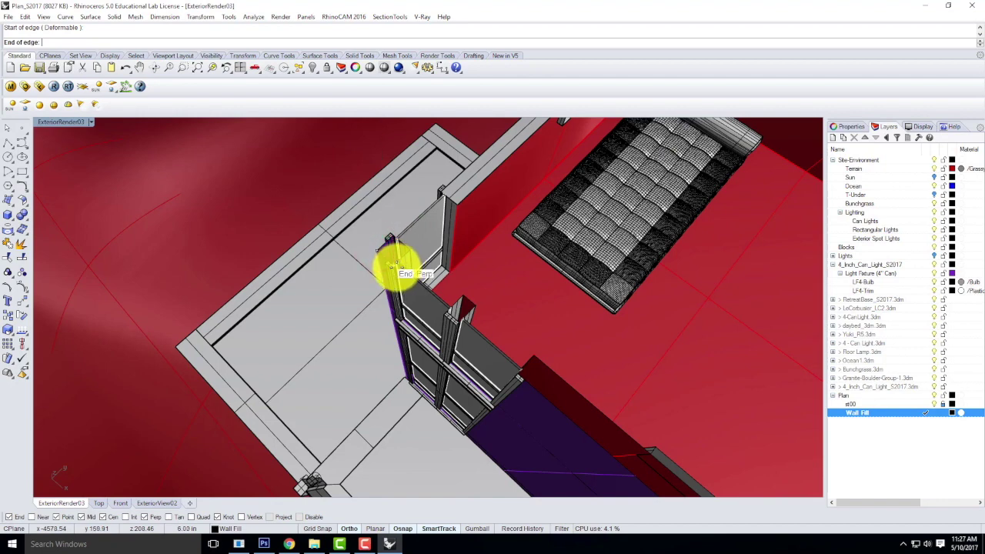
left_click(398, 255)
left_click(410, 248)
Step: Cap the intermediate window post on the daybed room's front side with a three-point plane starting from a 6 in edge
key("Return")
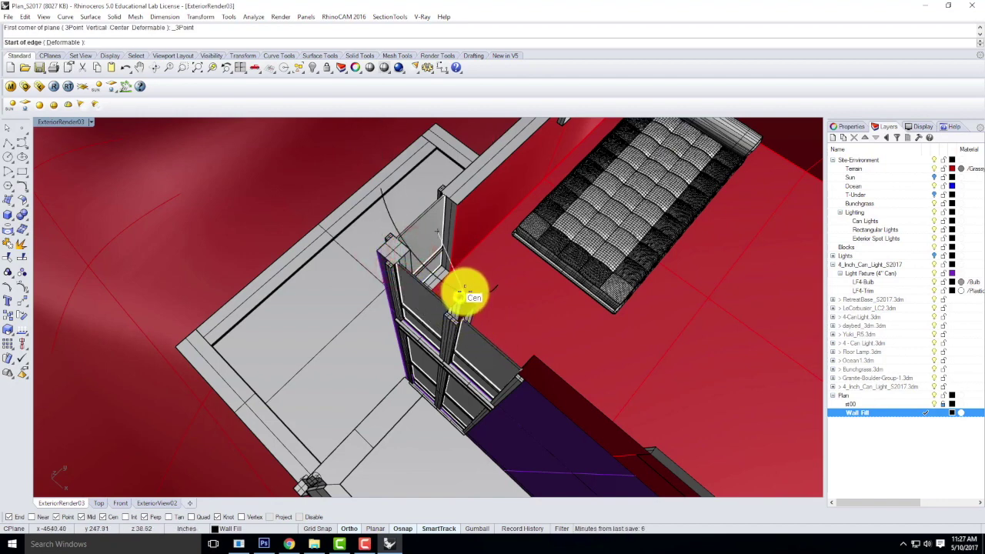
scroll(461, 294, "up", 6)
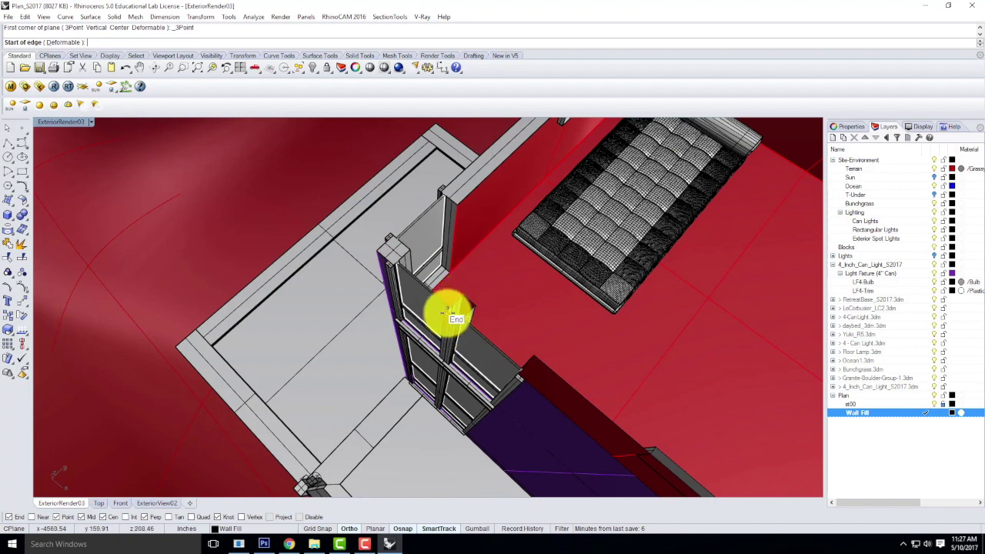
scroll(441, 303, "down", 5)
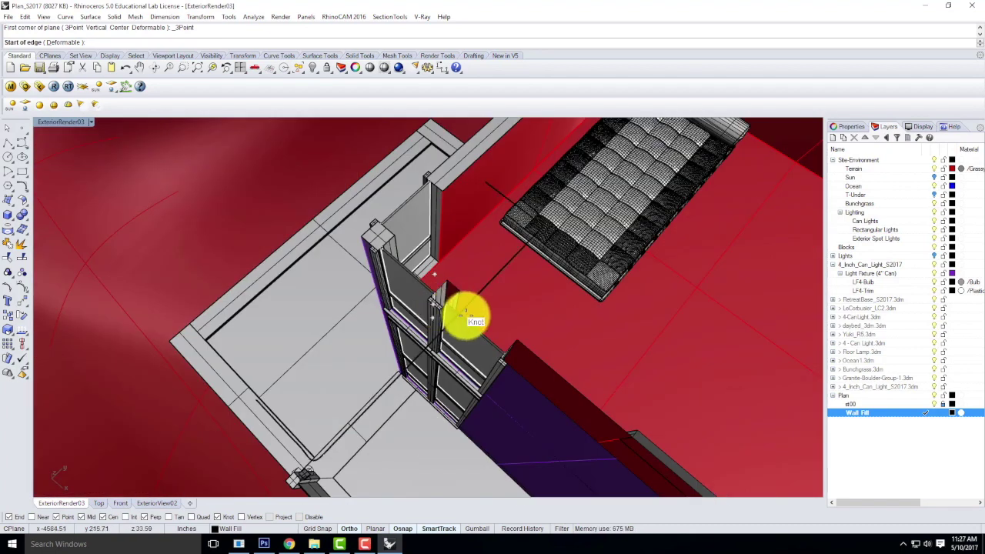
left_click(443, 279)
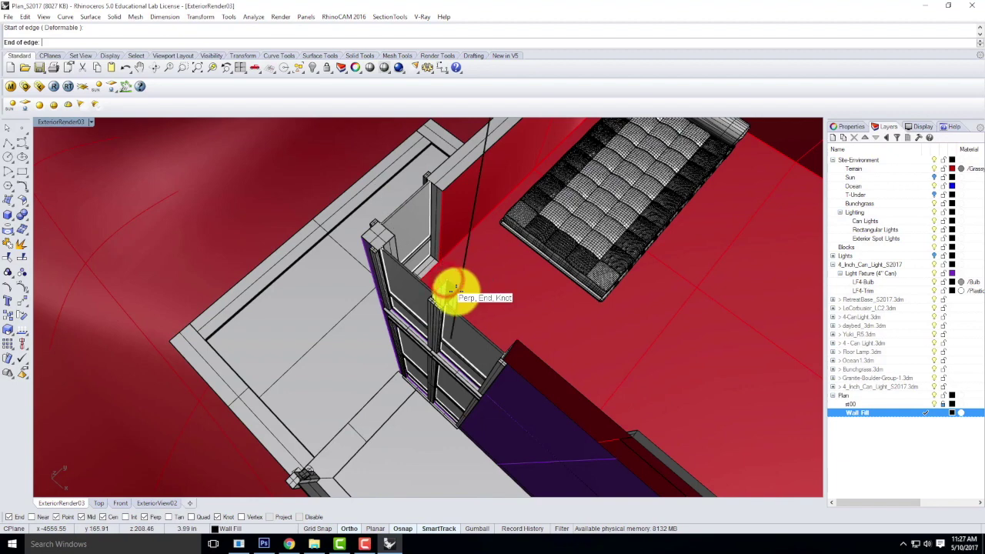
left_click(454, 290)
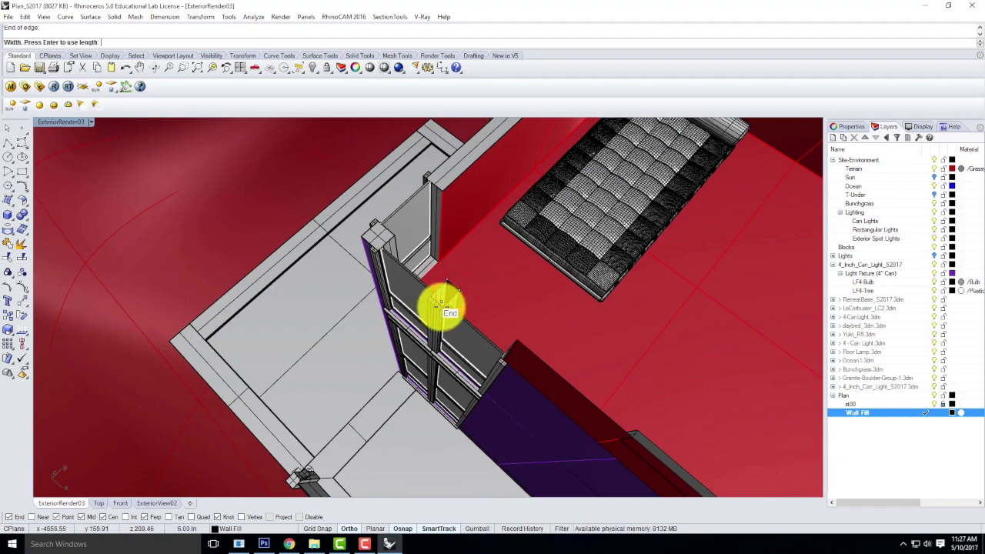
left_click(439, 307)
Step: Cover the daybed room's front wall between the two window openings with a three-point plane about 110 in long and 6 in wide
right_click_drag(405, 279, 630, 449)
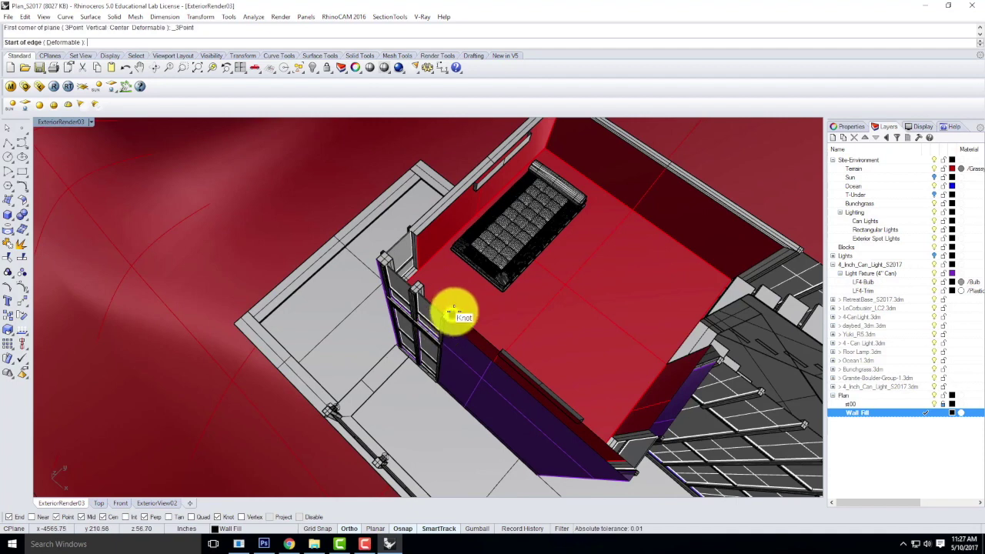
scroll(447, 312, "up", 3)
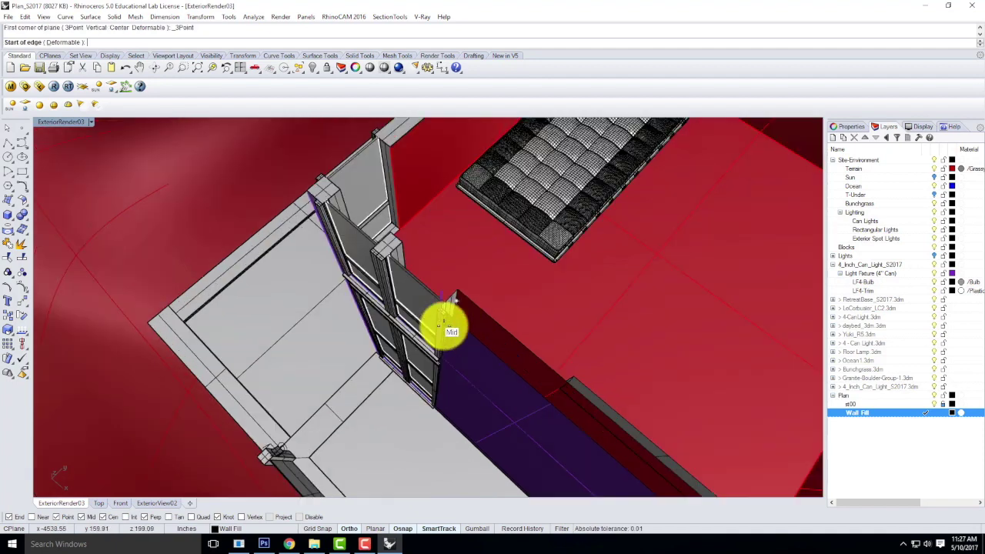
left_click(440, 308)
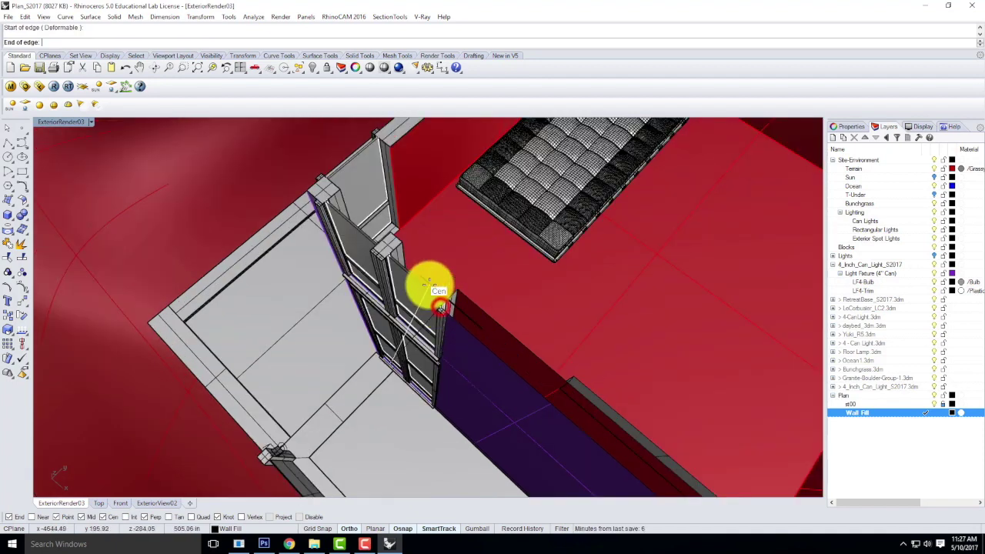
scroll(424, 282, "down", 5)
scroll(488, 343, "up", 5)
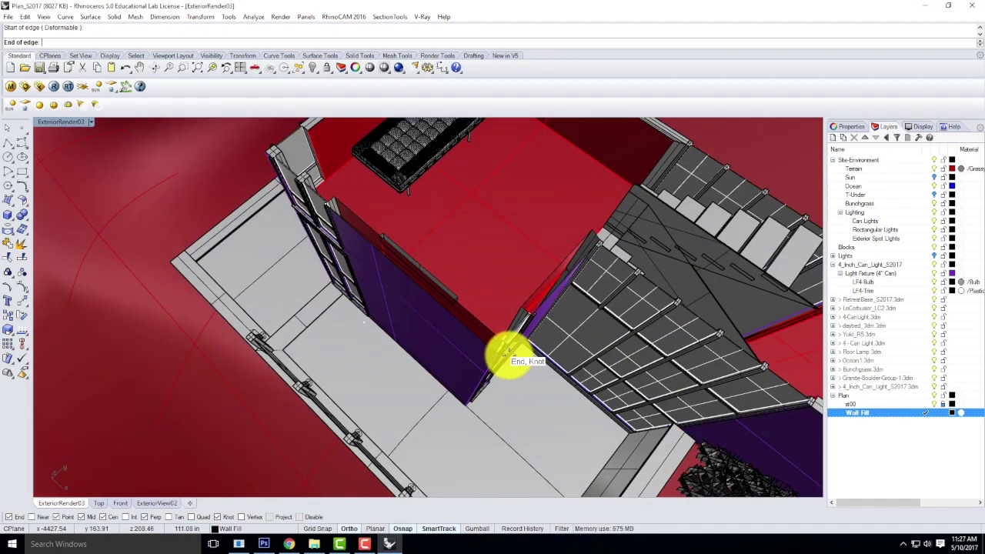
scroll(512, 355, "up", 3)
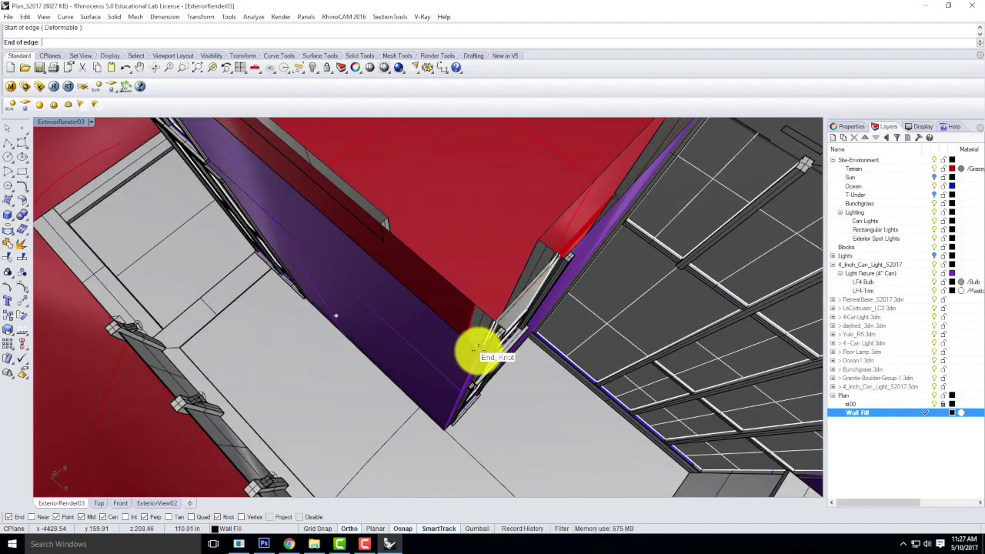
left_click(478, 352)
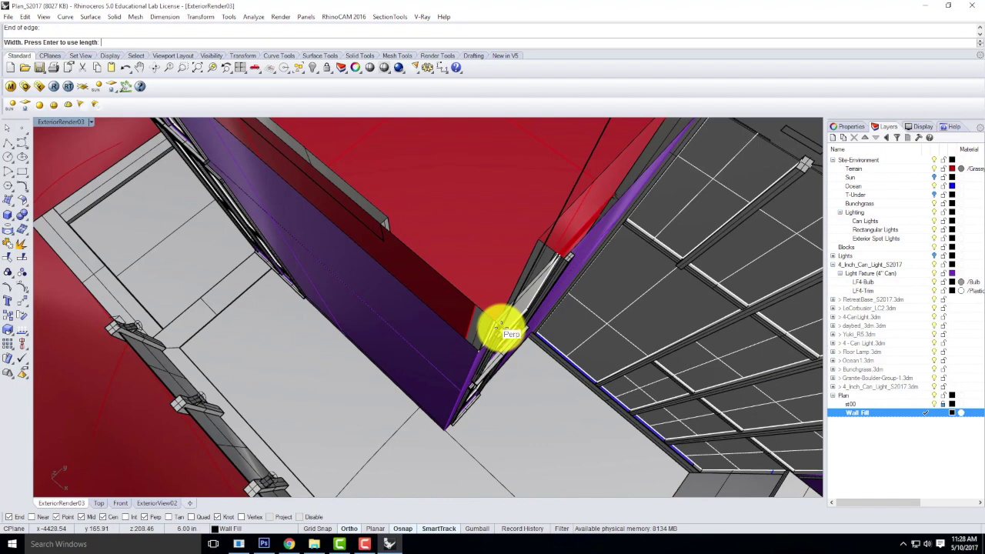
left_click(501, 329)
Step: Try to cover the daybed room's wall on the stair side with a three-point plane starting across the wall end
mouse_move(430, 360)
right_mouse_down()
mouse_move(545, 264)
mouse_move(534, 264)
mouse_move(429, 374)
right_mouse_up()
right_click(422, 404)
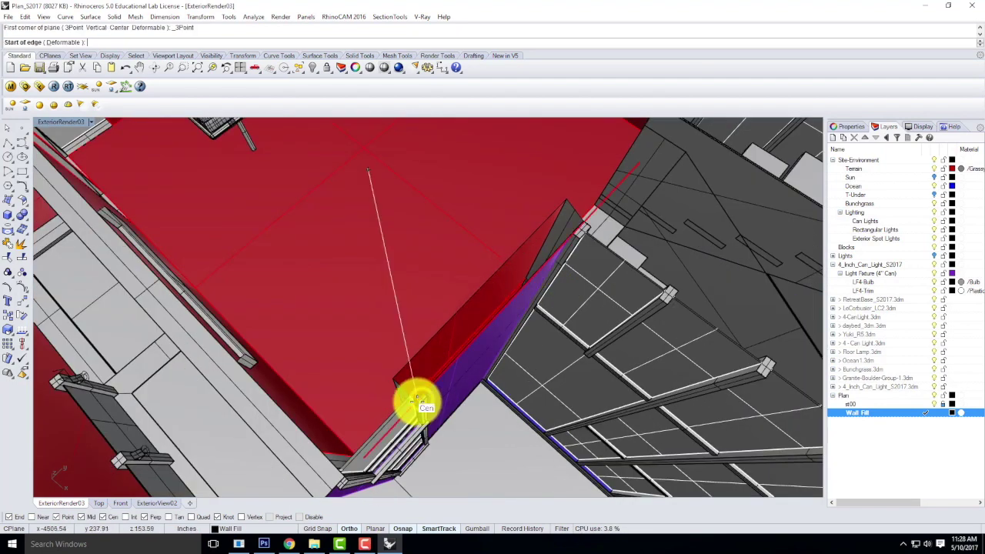
left_click(417, 400)
left_click(394, 374)
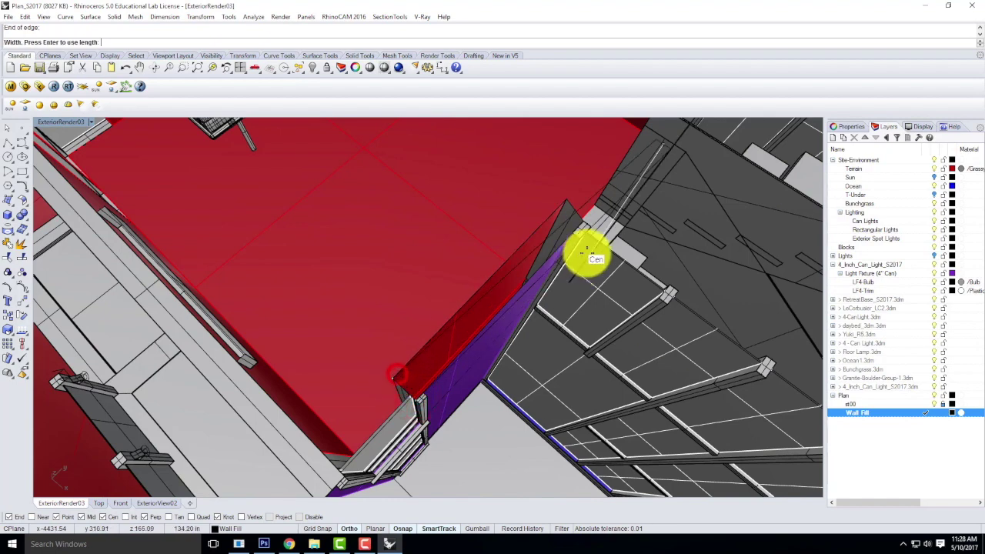
left_click(565, 202)
left_click(573, 213)
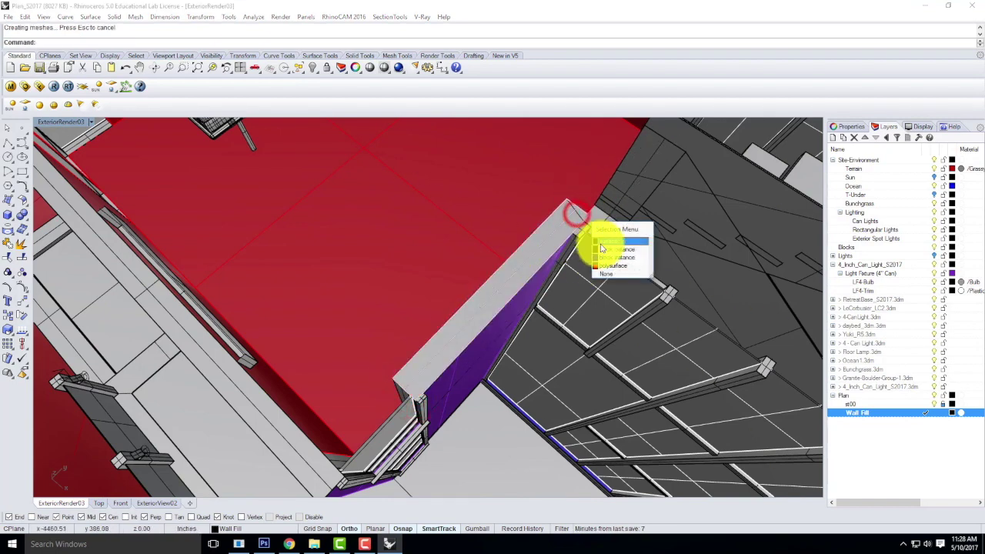
Step: Delete the three-point plane just placed over the daybed room's stair-side wall
key("Escape")
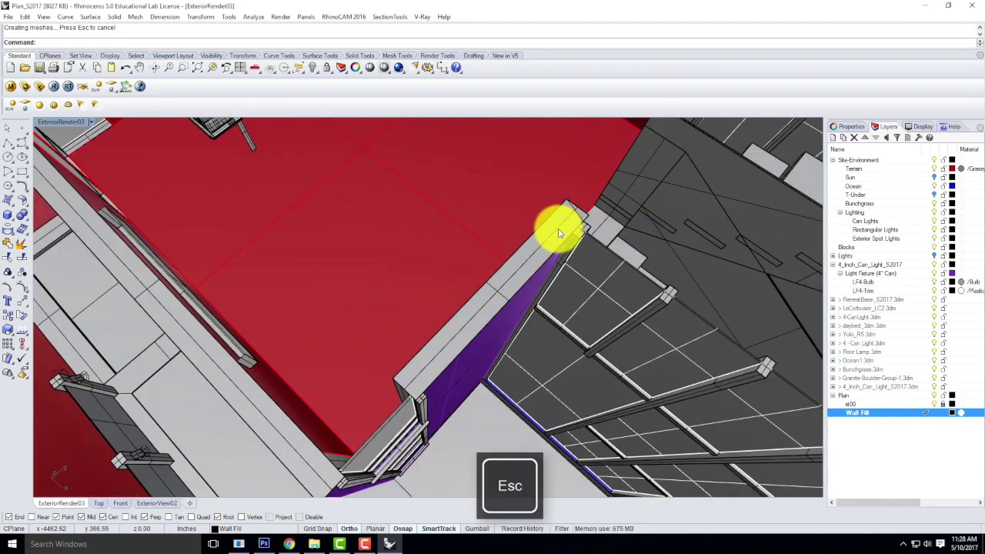
left_click(558, 231)
key("Delete")
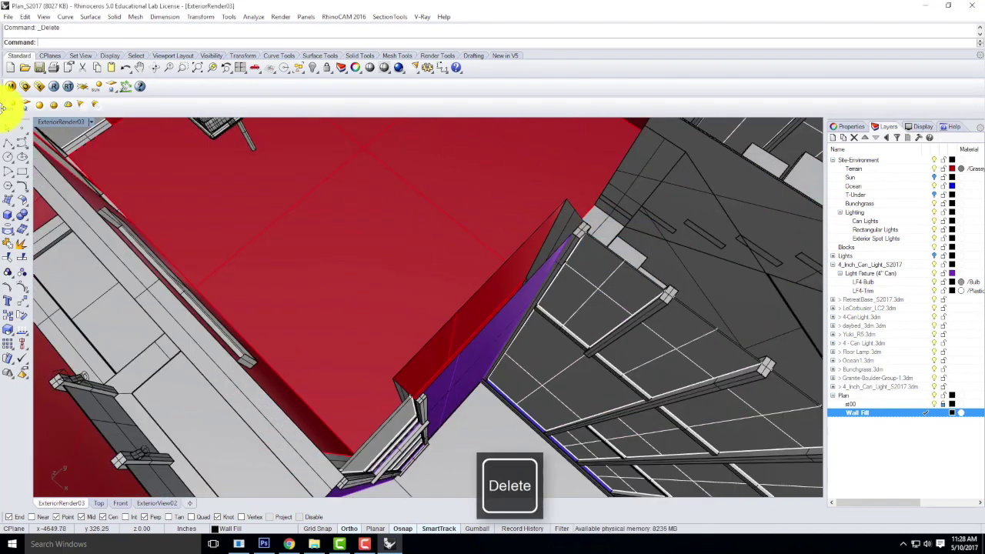
Step: Fill the daybed room's stair-side wall with a four-corner surface snapped to the corners of the wall's cut edge
left_click(10, 202)
left_click(566, 200)
left_click(567, 221)
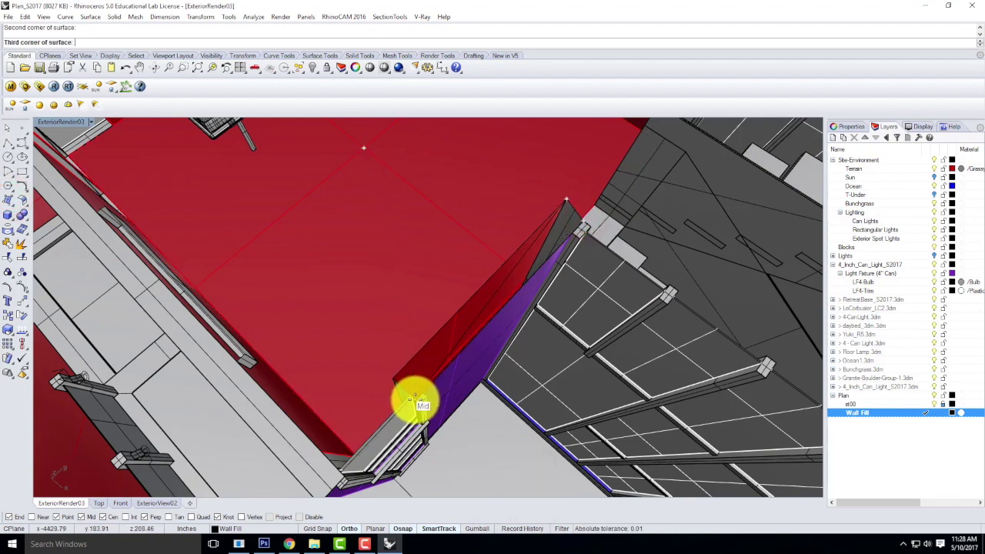
left_click(415, 398)
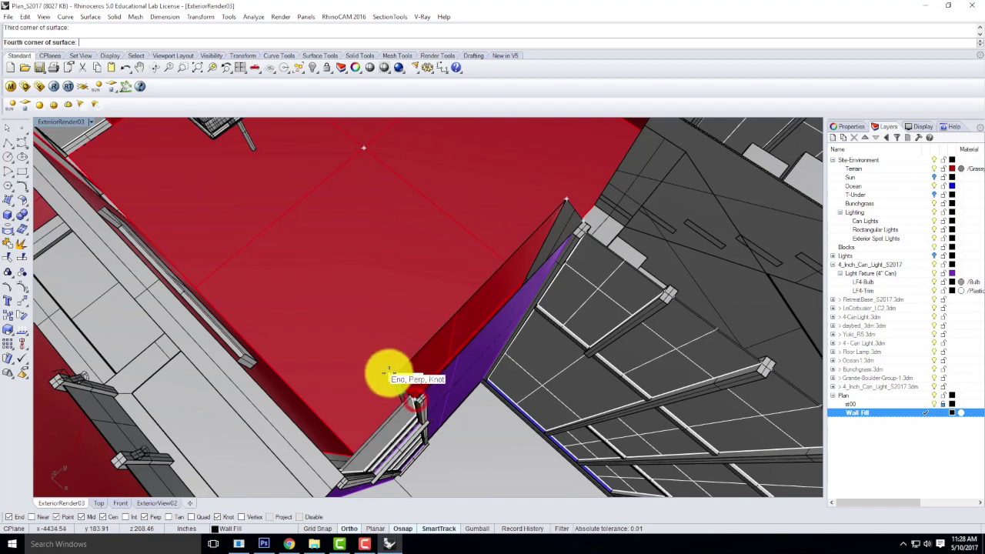
left_click(390, 377)
Step: Examine the wall fills across the whole house from above
scroll(434, 377, "down", 10)
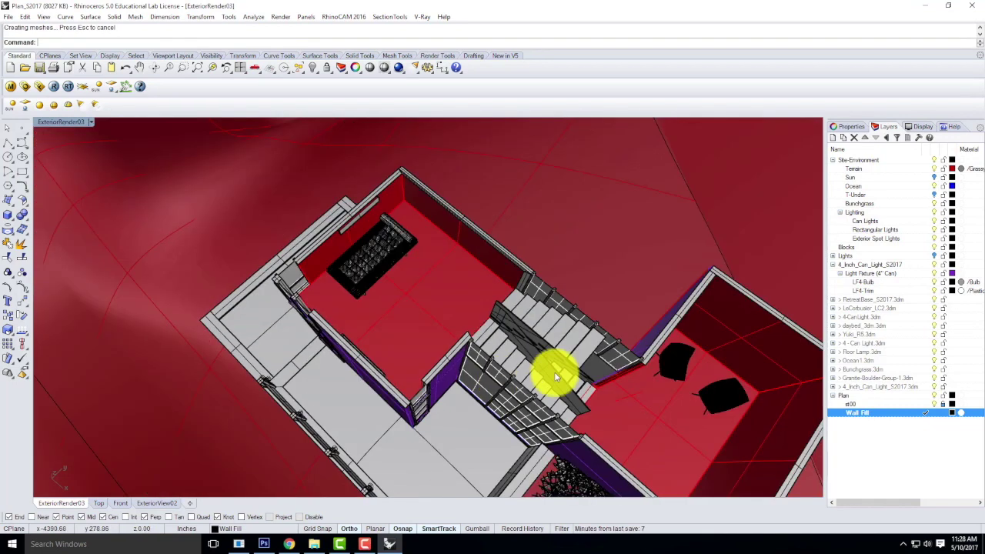
key("Escape")
scroll(416, 257, "down", 3)
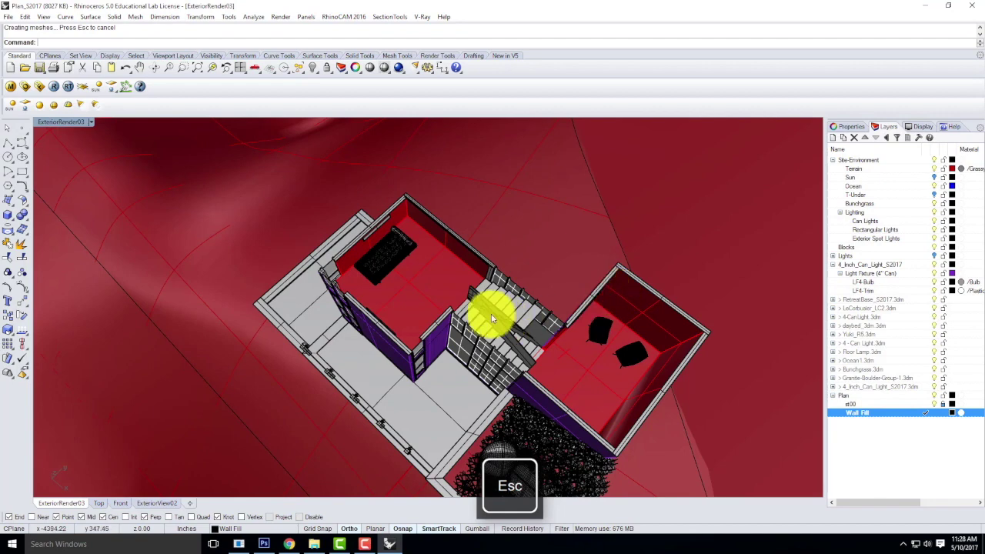
right_click_drag(427, 286, 467, 307)
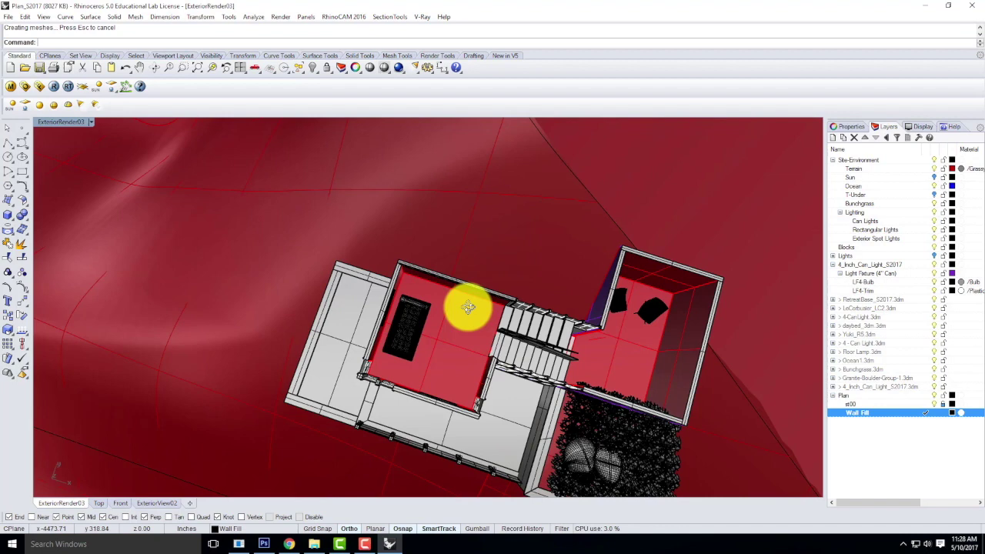
scroll(382, 297, "down", 4)
scroll(641, 275, "up", 4)
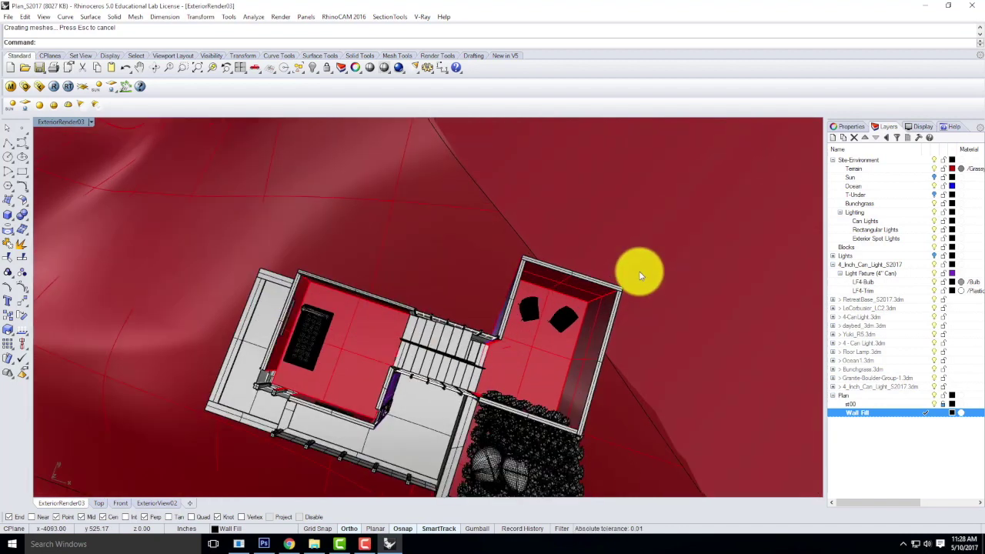
scroll(503, 205, "down", 2)
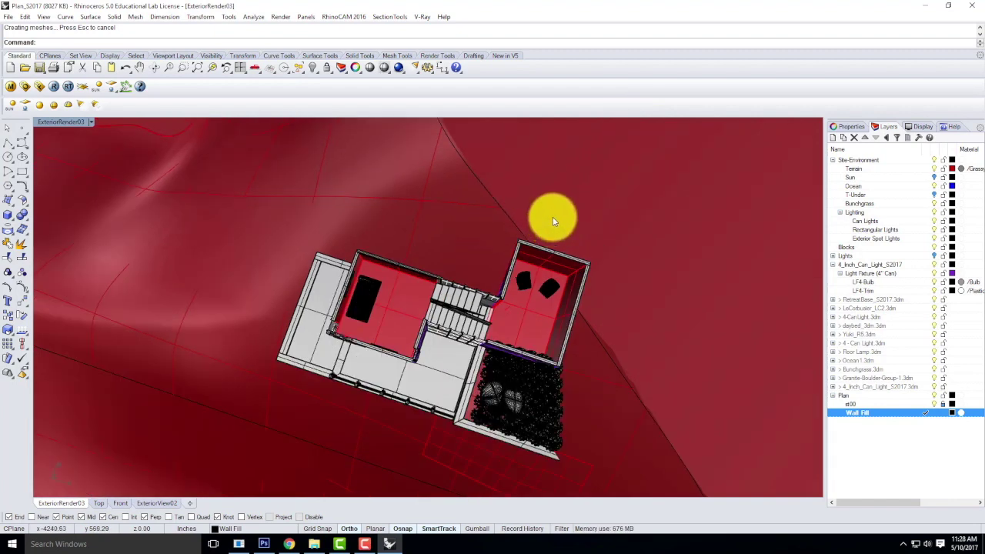
Step: Switch to a maximized Top view framed on the house and hide the Bunchgrass layer
double_click(80, 121)
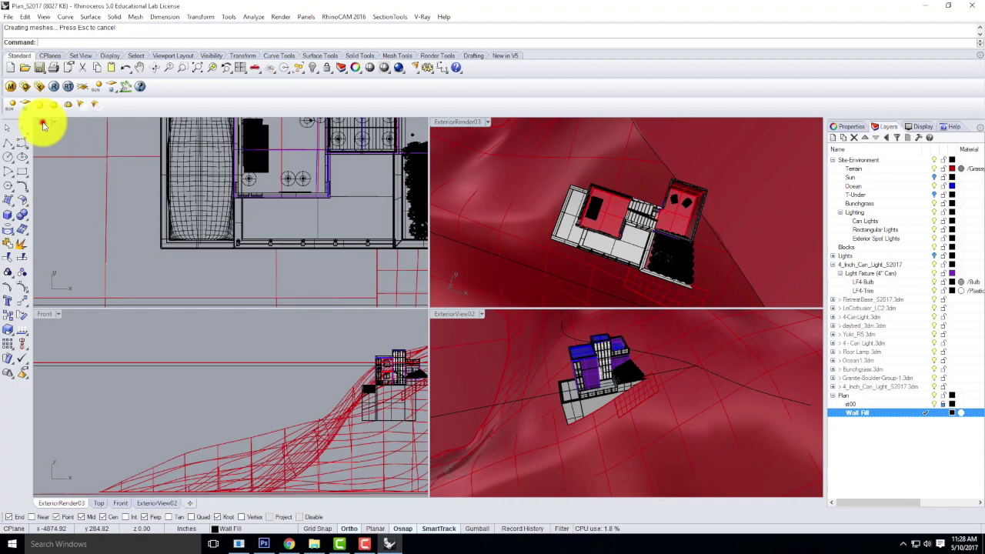
double_click(42, 123)
scroll(224, 246, "down", 5)
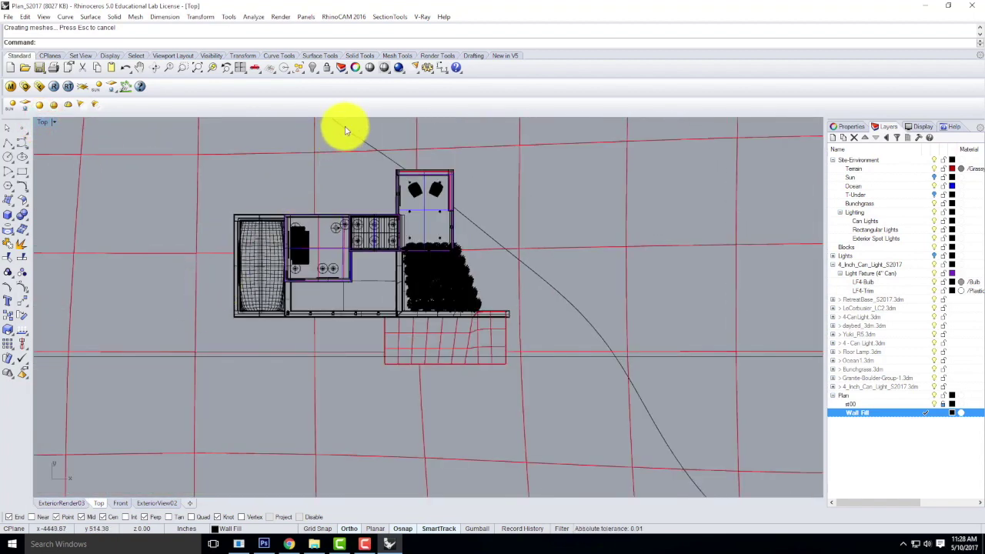
scroll(331, 137, "up", 2)
scroll(189, 171, "up", 2)
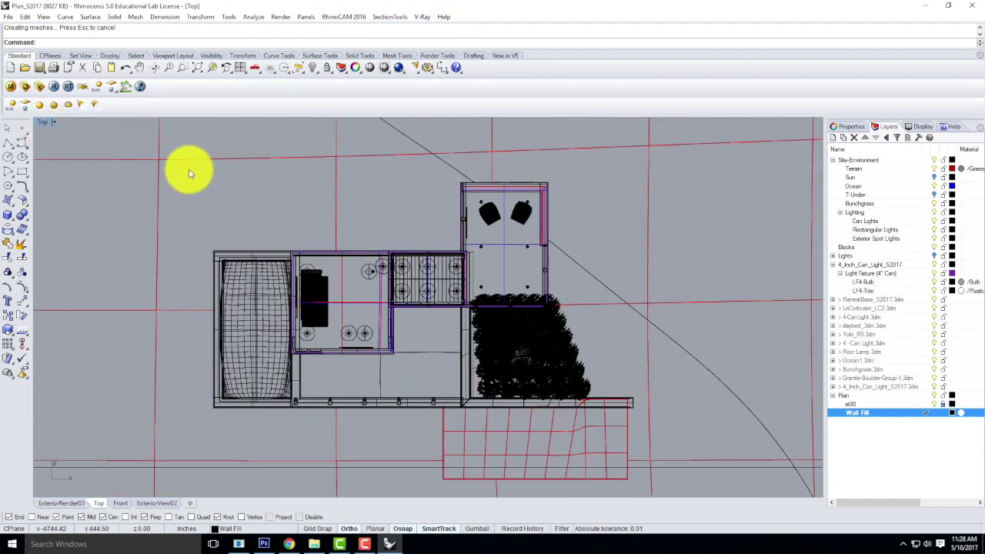
left_click(933, 203)
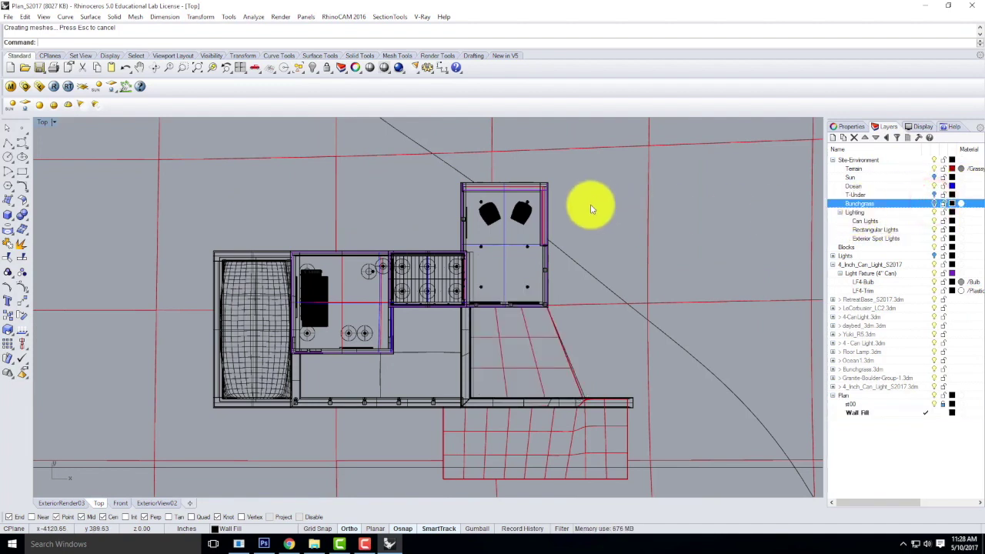
key("Escape")
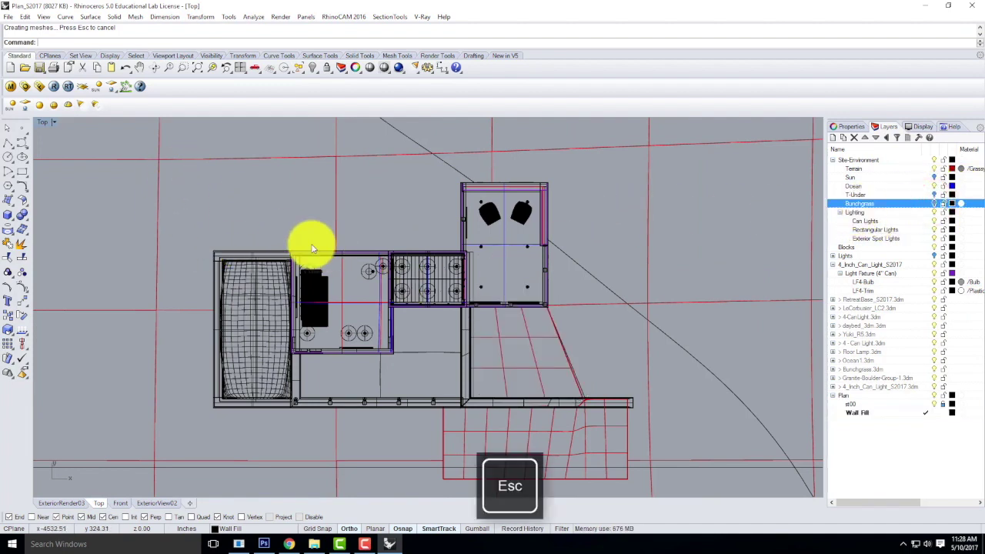
Step: Frame the whole house in the Top view and save it as a named view called FloorPlan00
scroll(666, 247, "down", 2)
scroll(402, 220, "up", 2)
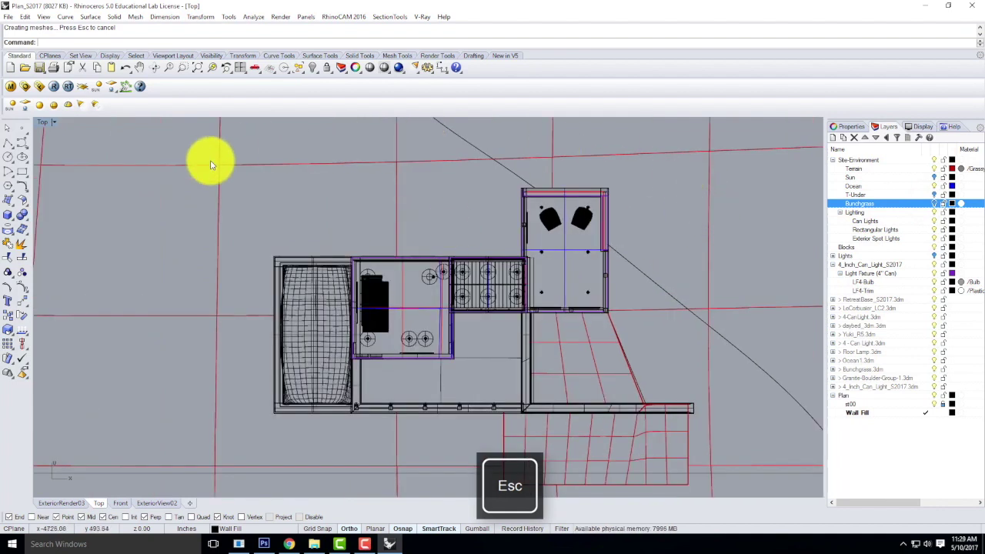
scroll(310, 255, "down", 1)
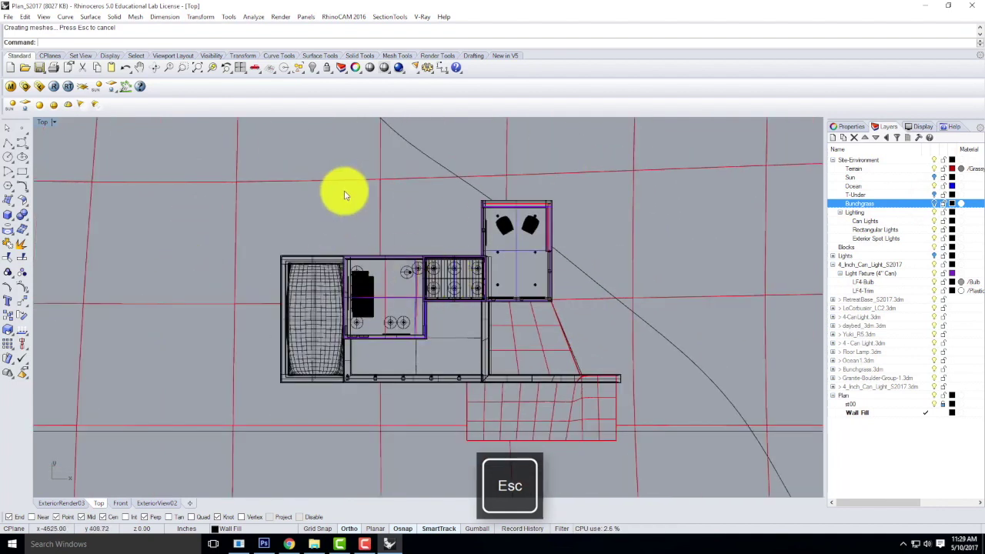
left_click(53, 123)
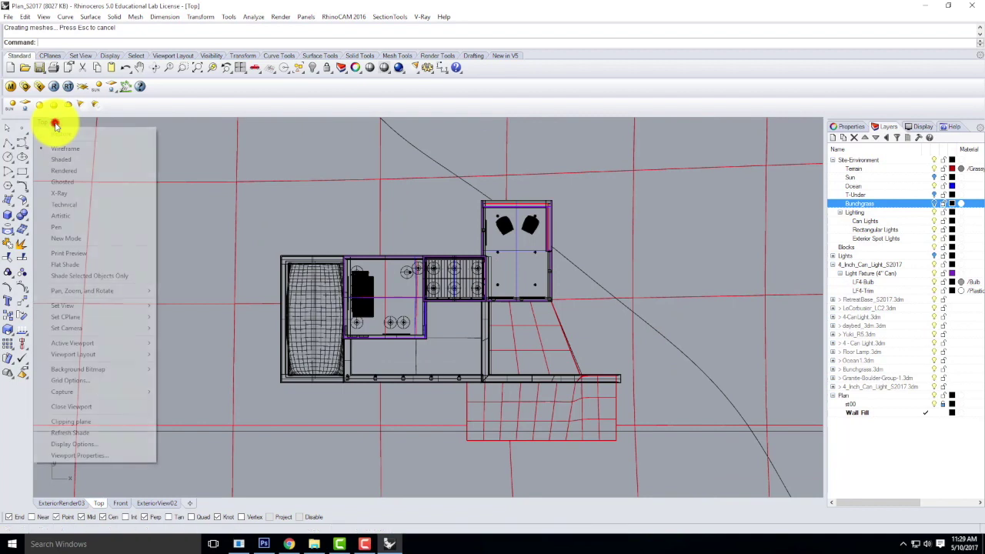
mouse_move(71, 305)
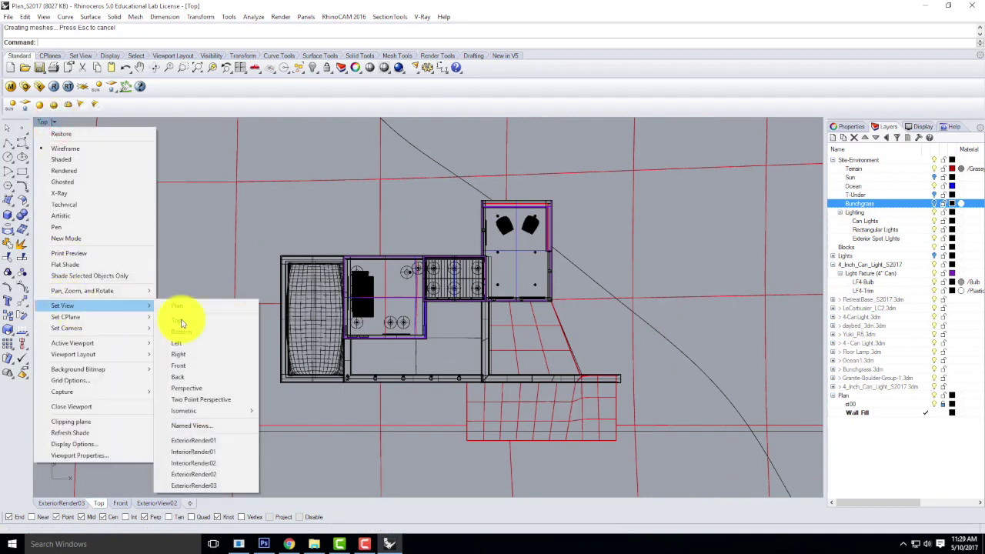
left_click(189, 426)
left_click(209, 220)
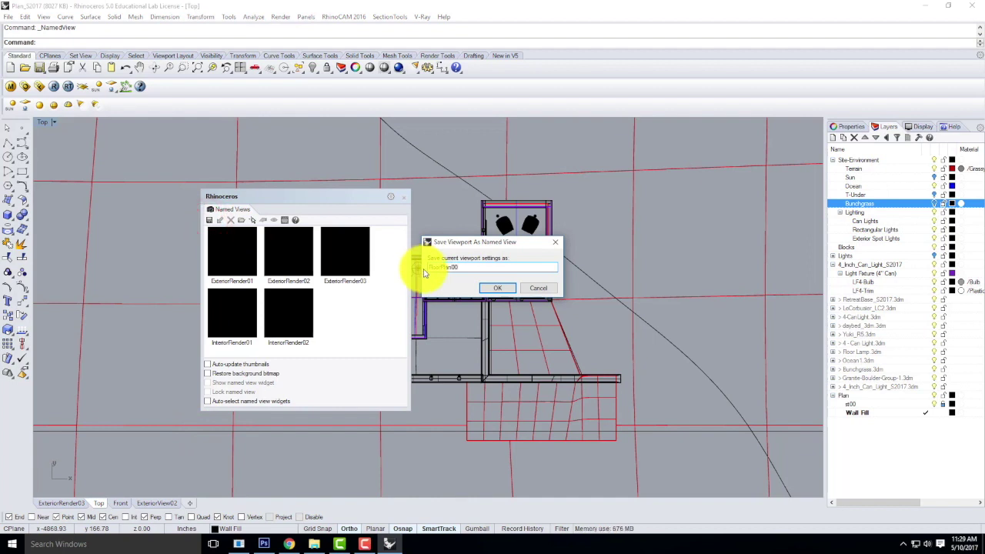
left_click(497, 288)
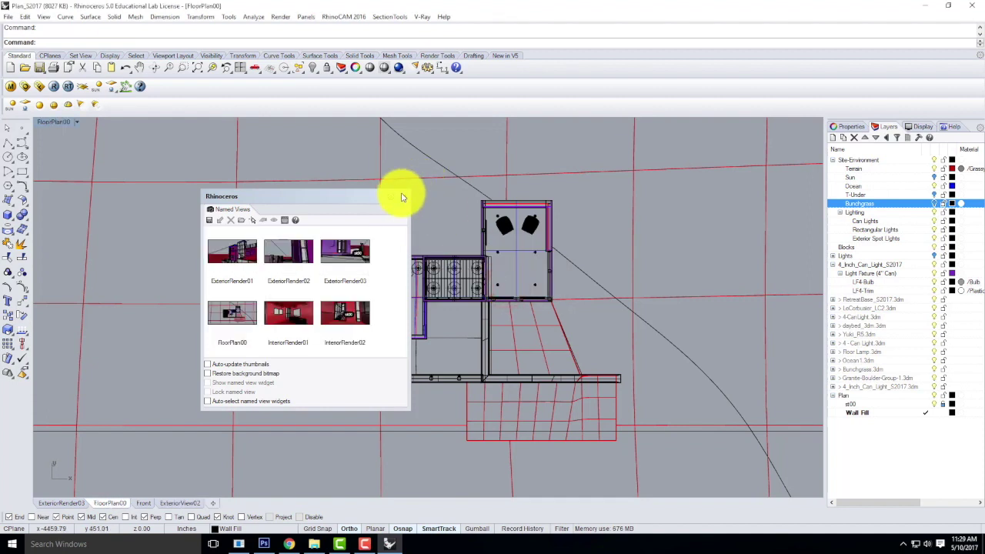
left_click(403, 197)
Step: Enable section st00 in the FloorPlan00 viewport with Clip=Yes, SetView=No and SetCPlane=No, and set the display mode to Shaded
type("stViewSections")
key("Return")
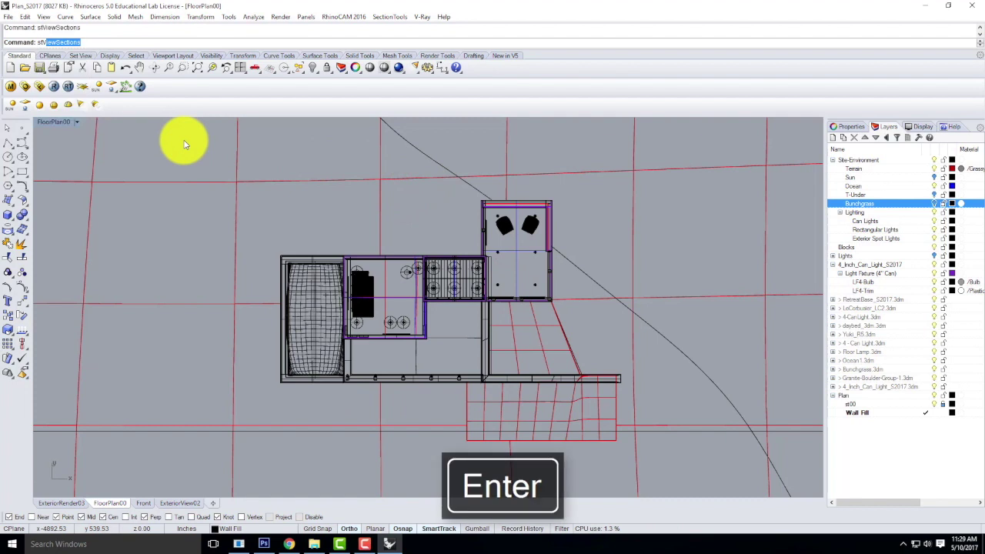
left_click(398, 17)
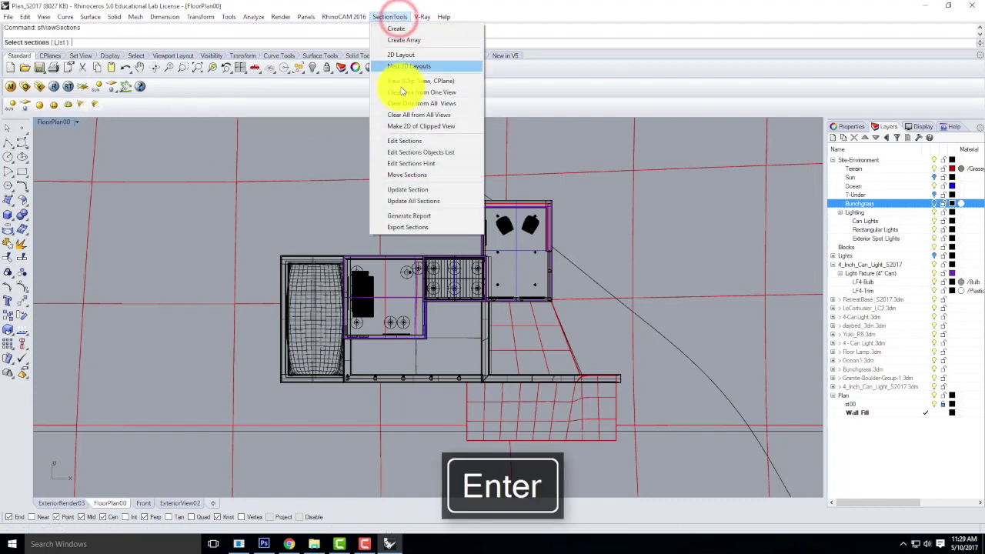
left_click(380, 16)
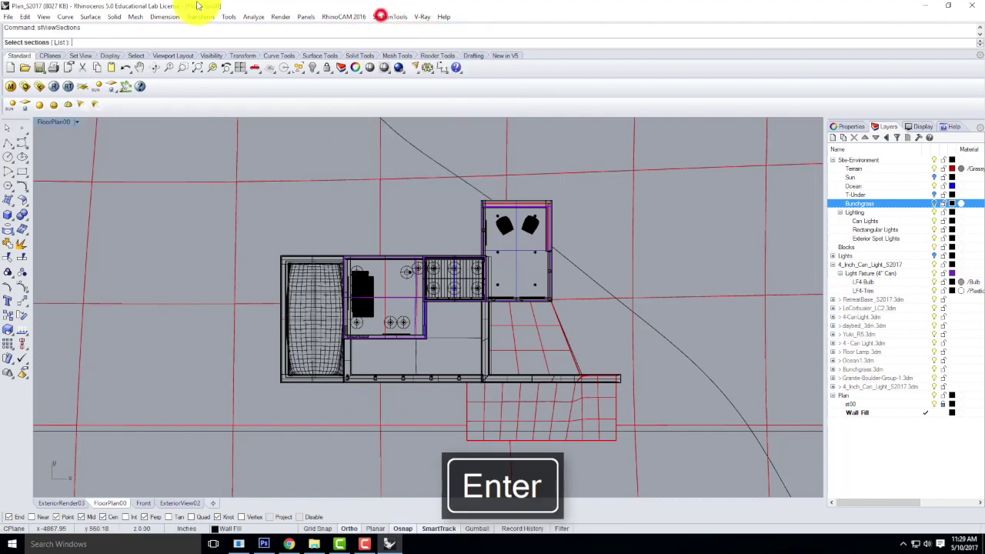
left_click(59, 42)
left_click(434, 245)
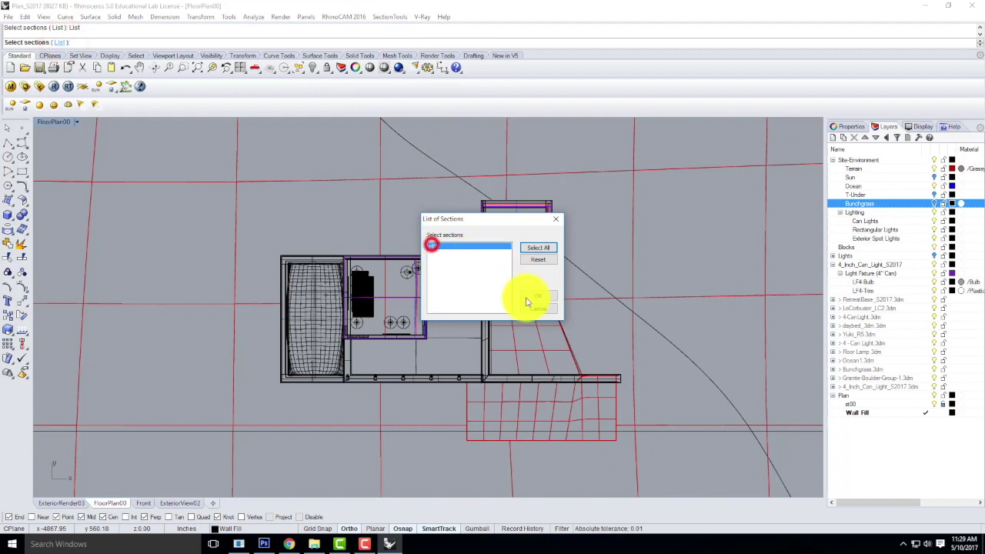
left_click(538, 296)
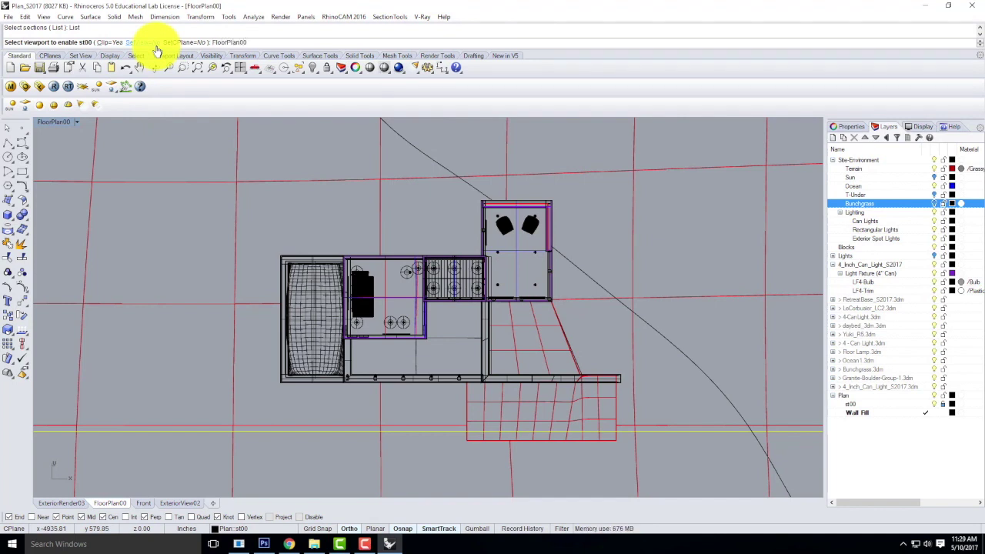
key("Return")
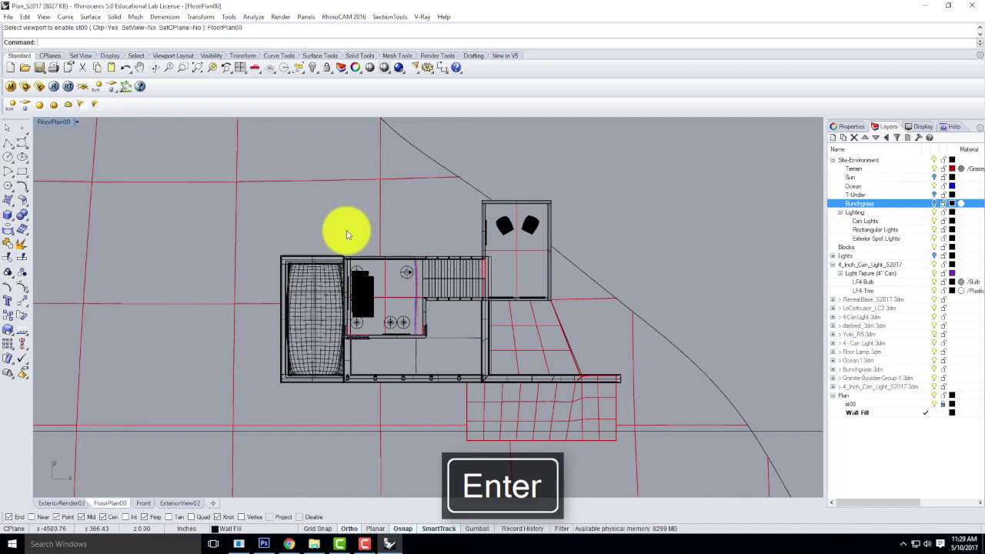
left_click(76, 121)
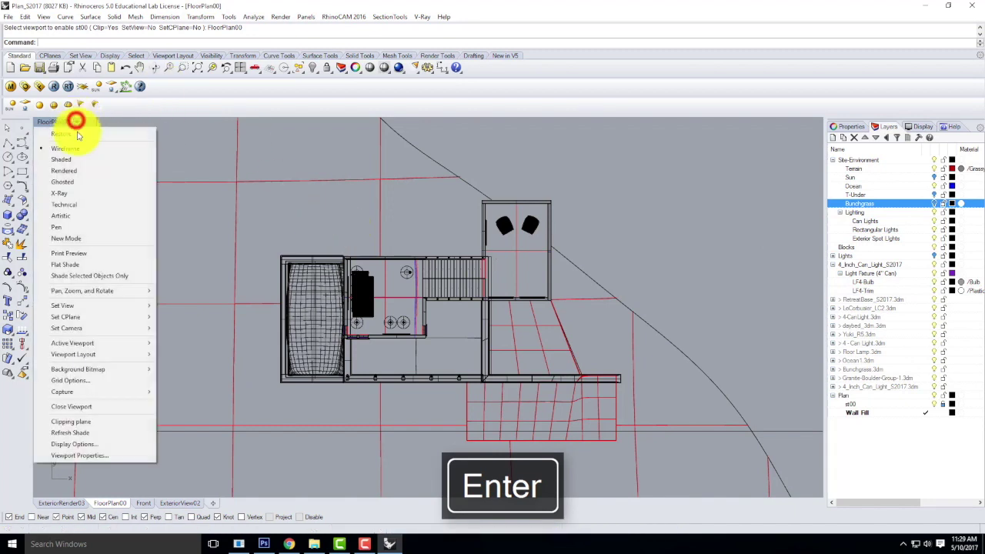
left_click(71, 159)
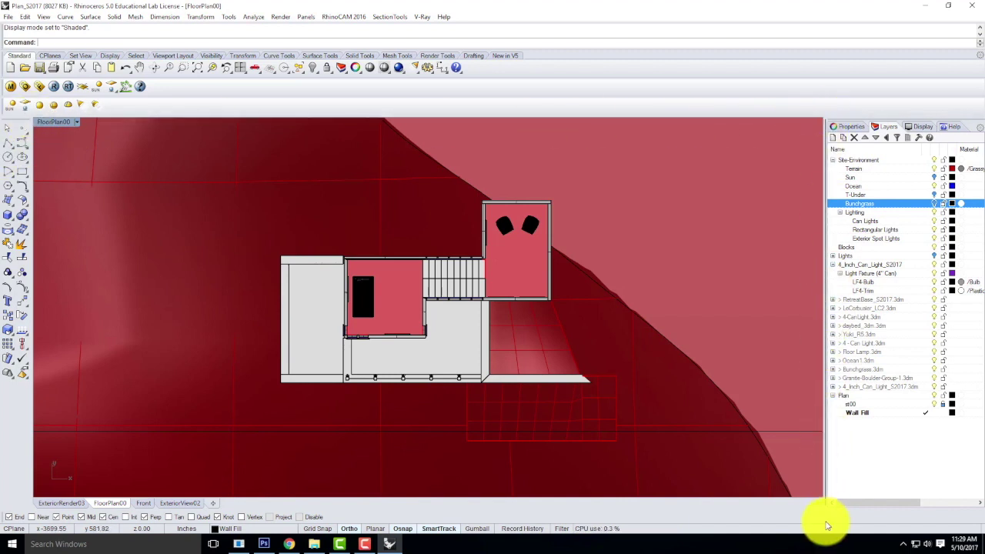
Step: Show the FloorPlan00 view's camera and frame its view frustum around the house in a maximized ExteriorRender03 view
left_click(77, 122)
mouse_move(84, 328)
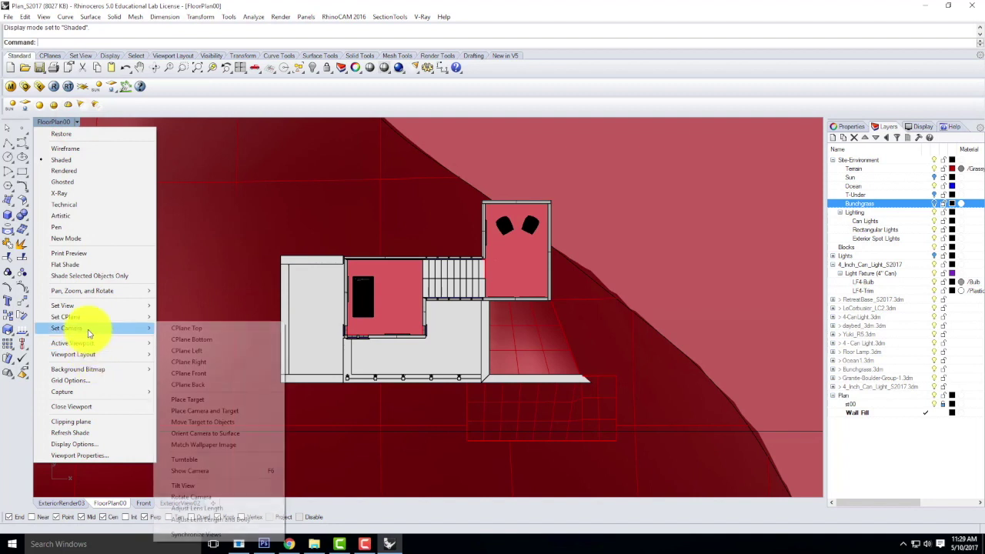
left_click(220, 468)
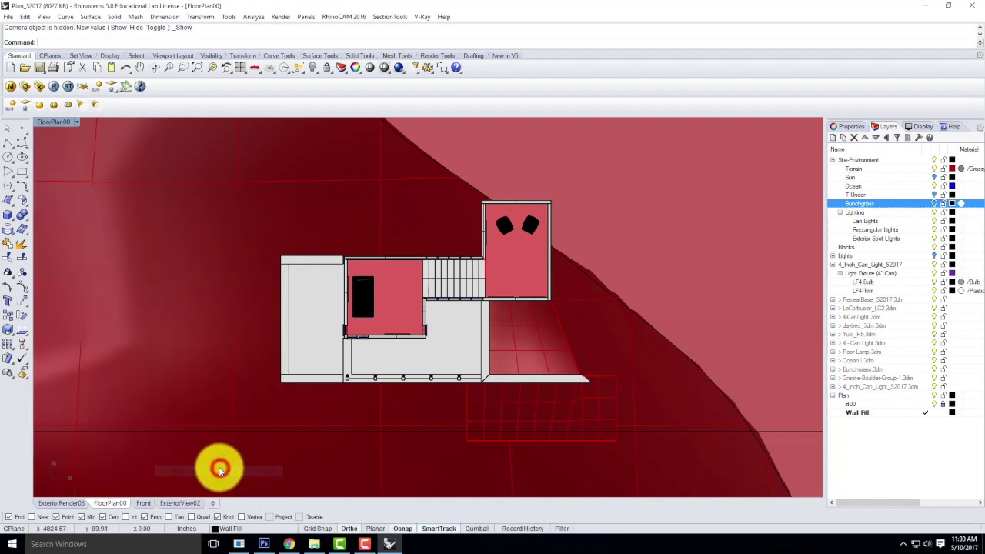
double_click(49, 121)
left_click(460, 122)
double_click(460, 122)
scroll(421, 312, "down", 10)
right_click_drag(640, 382, 454, 311)
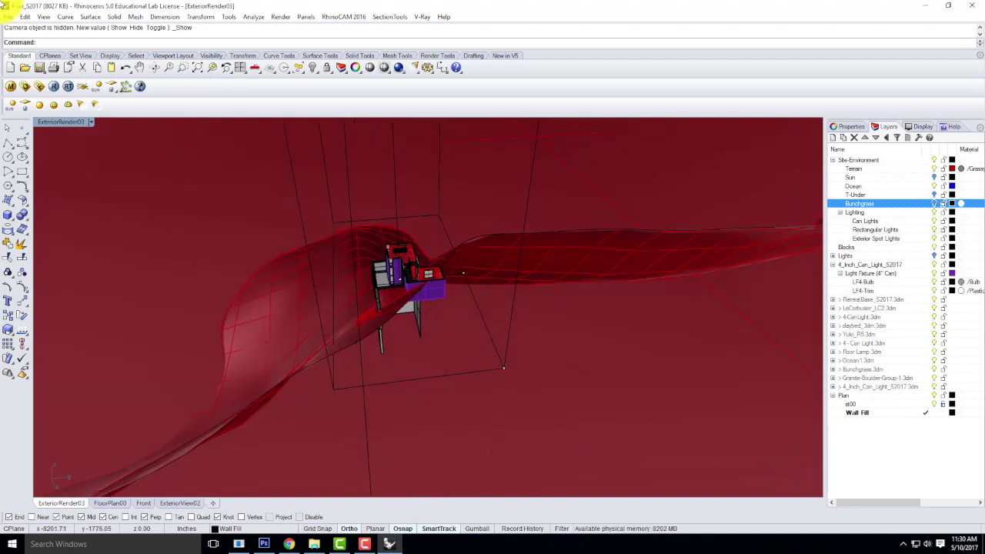
Step: Draw a 3-point rectangle from the camera frustum's outer corner point through the edge's middle point to the central target point
left_click(22, 171)
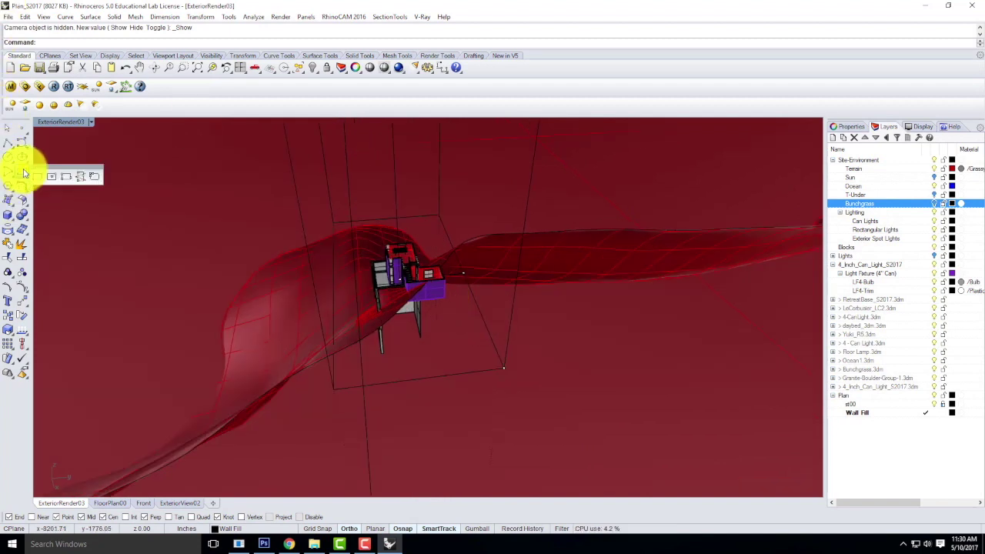
left_click(67, 178)
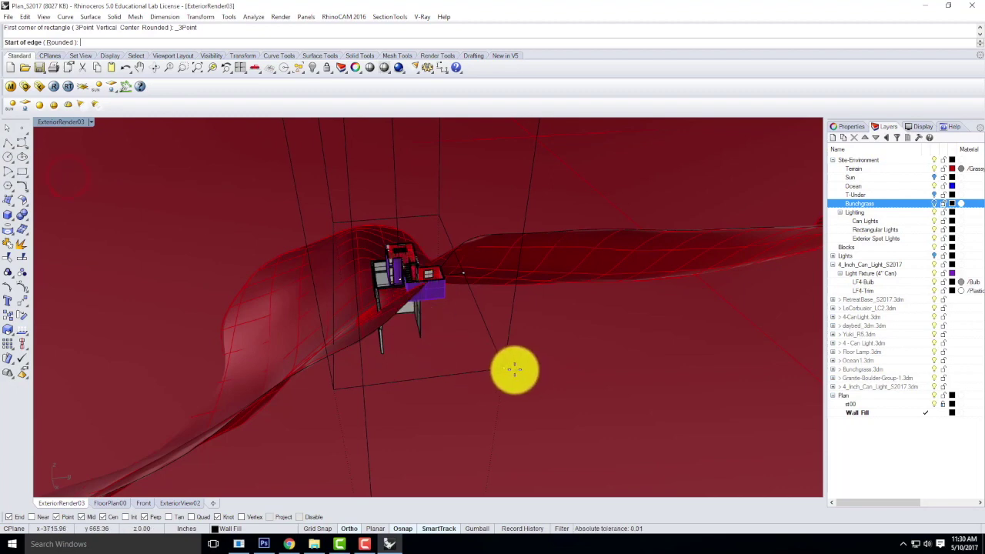
left_click(503, 368)
left_click(464, 273)
right_click_drag(446, 275, 395, 281)
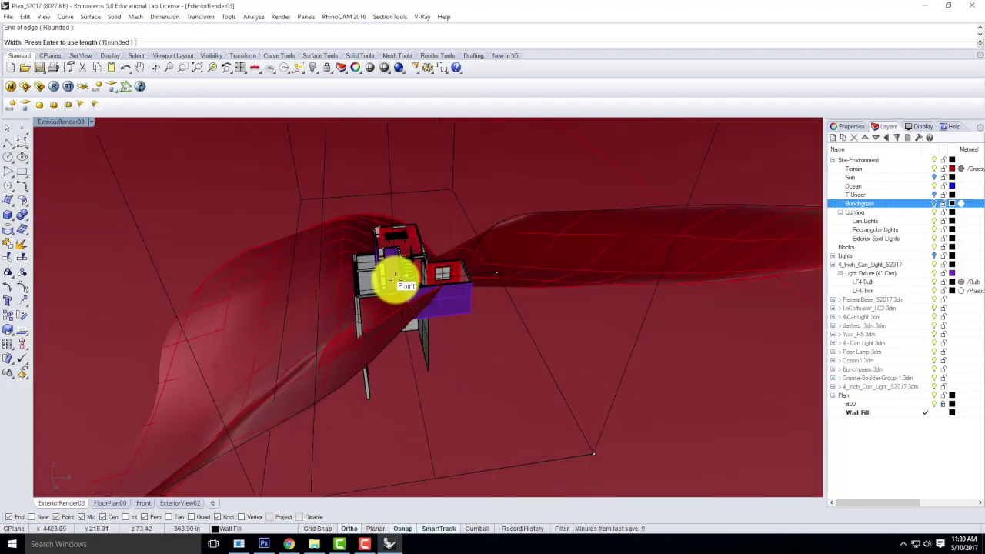
left_click(394, 279)
Step: Scale the new rectangle by 2 from the frustum's corner point, and return to the maximized FloorPlan00 view with nothing selected
left_click(416, 379)
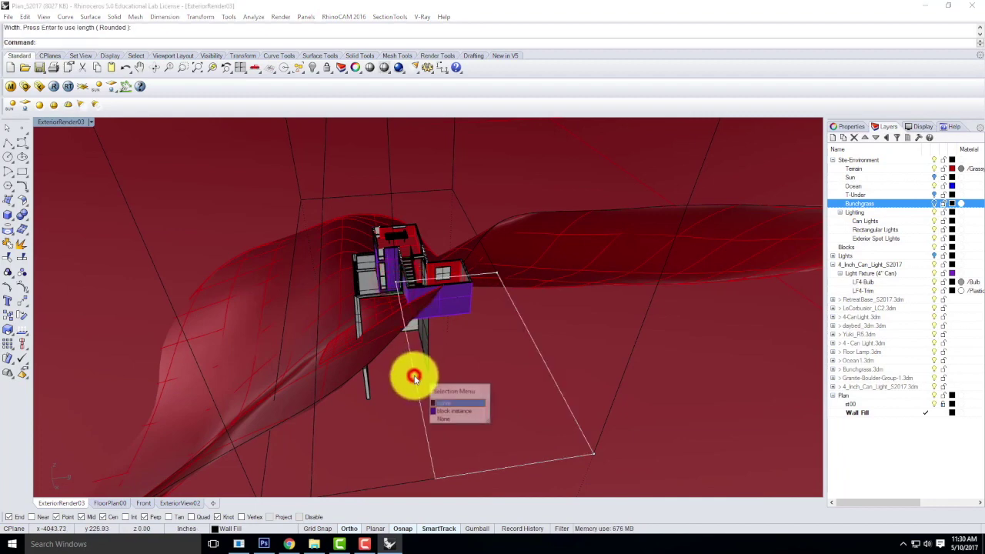
left_click(463, 401)
type("S")
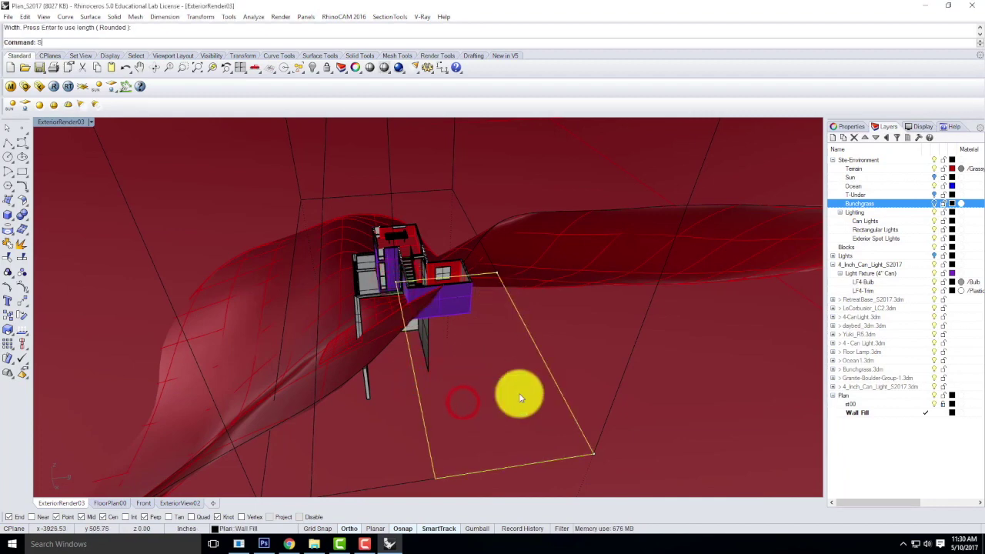
type("cale")
key("Return")
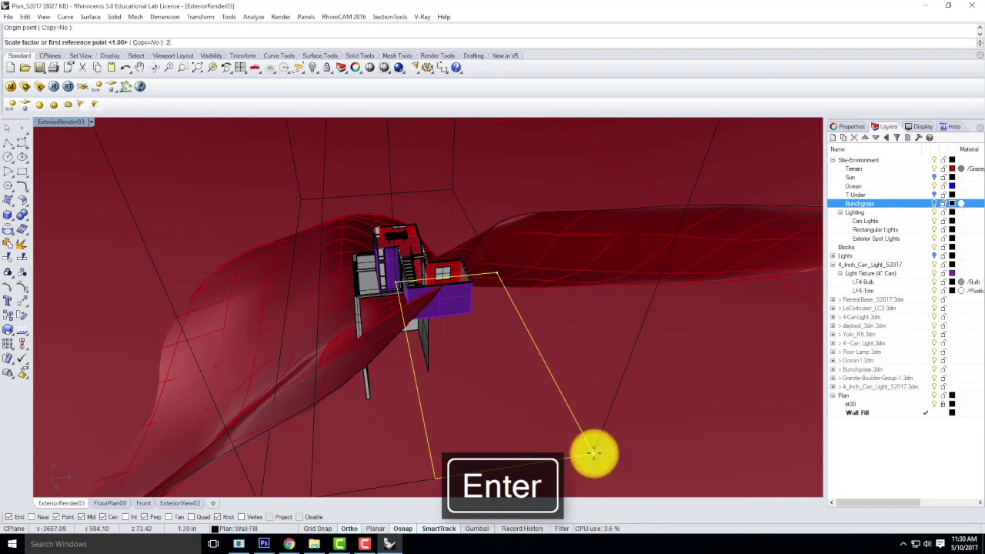
type("2")
key("Return")
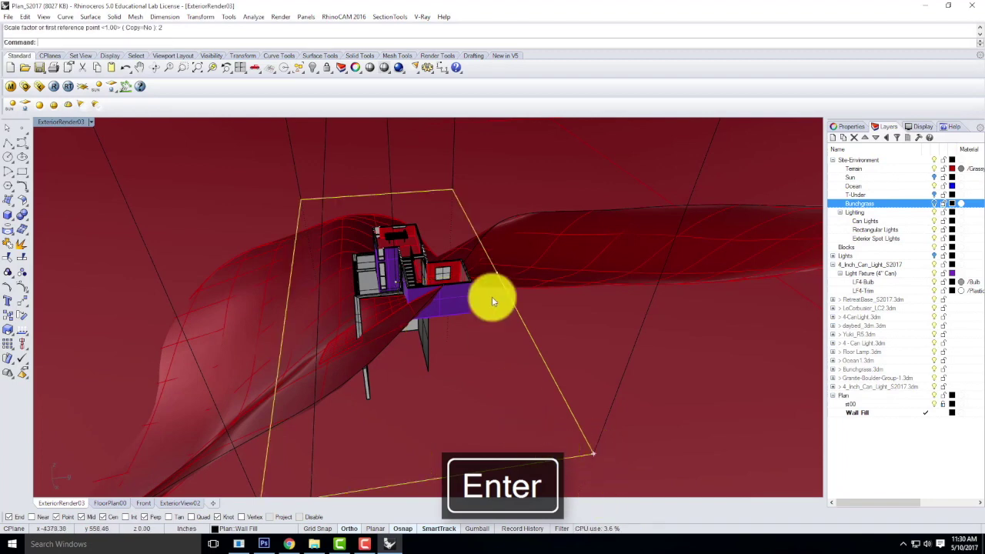
double_click(71, 124)
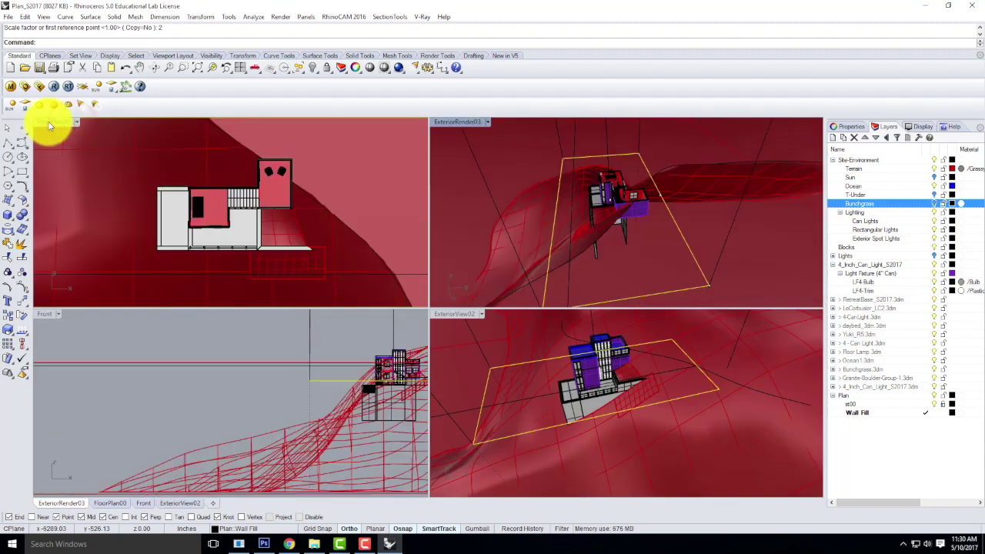
double_click(49, 123)
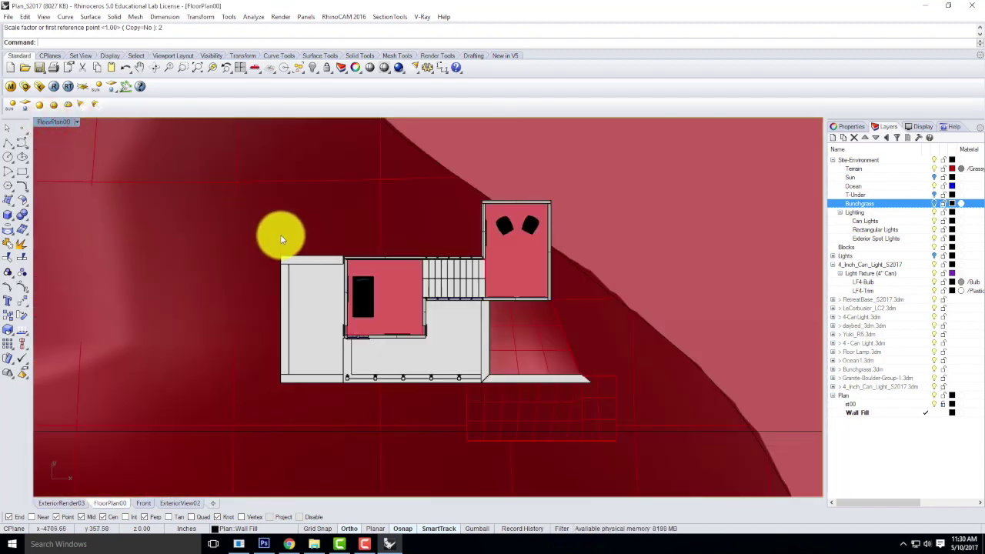
key("Escape")
type("Make2D")
key("Return")
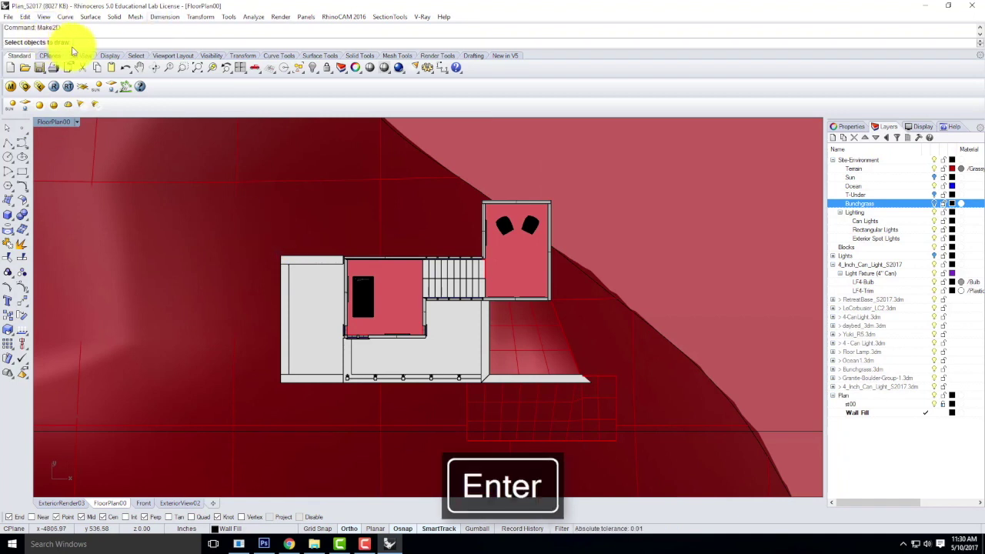
key("ctrl+a")
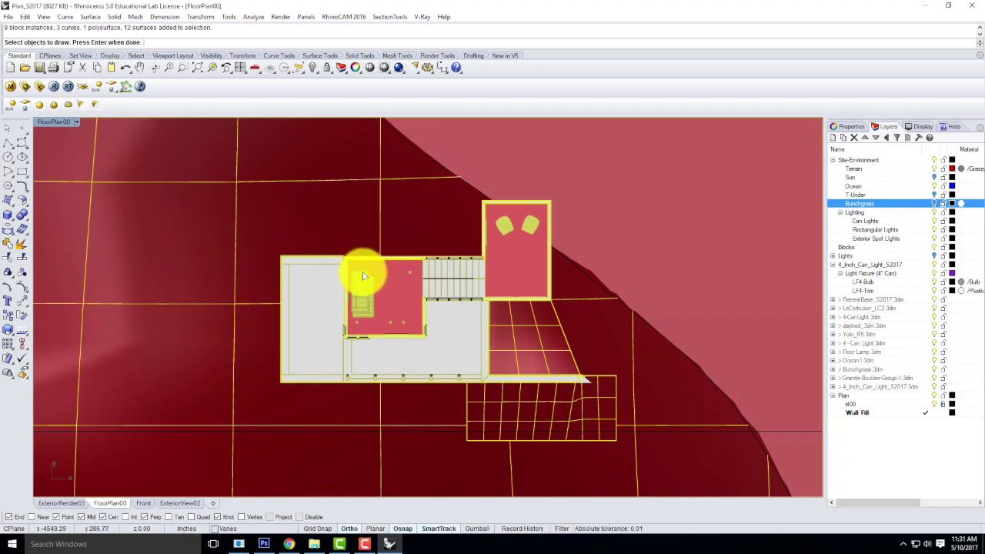
left_click(362, 274)
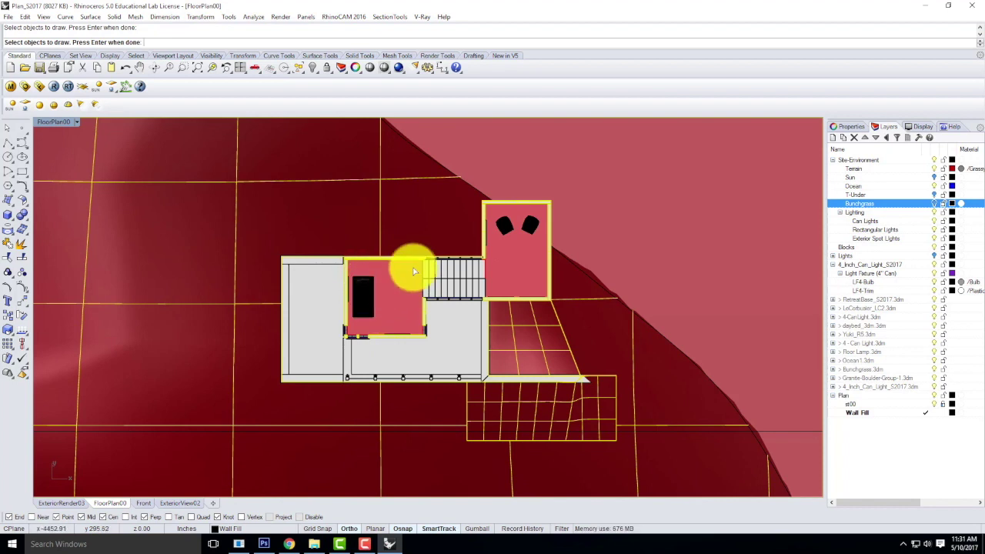
key("Escape")
Step: Explode the house's block instance into its separate objects and clear the selection
left_click(371, 288)
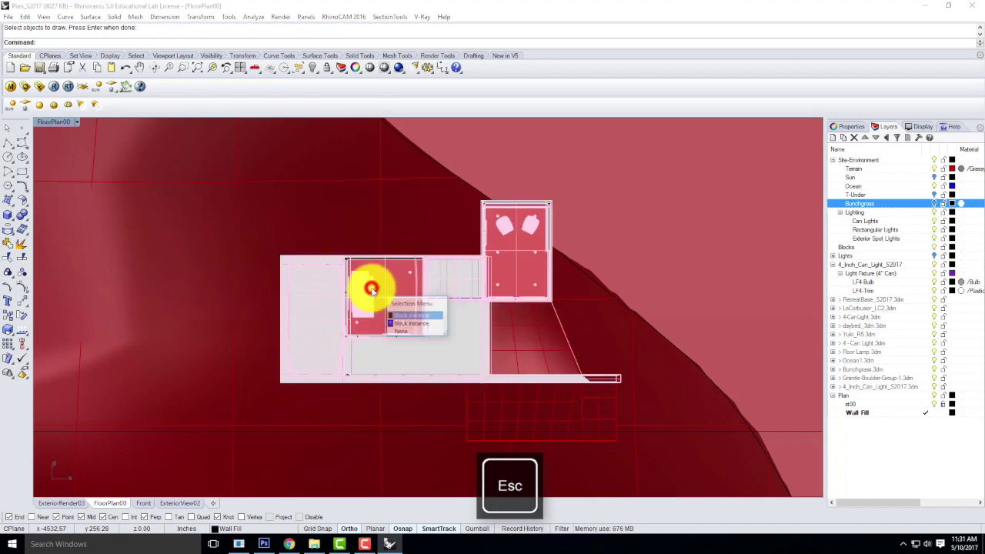
left_click(418, 318)
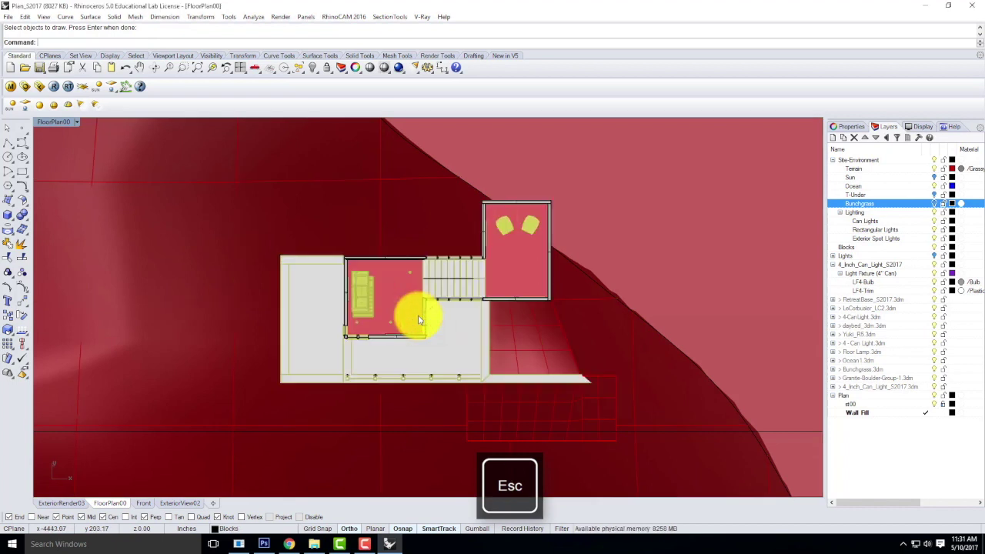
type("explode")
key("Return")
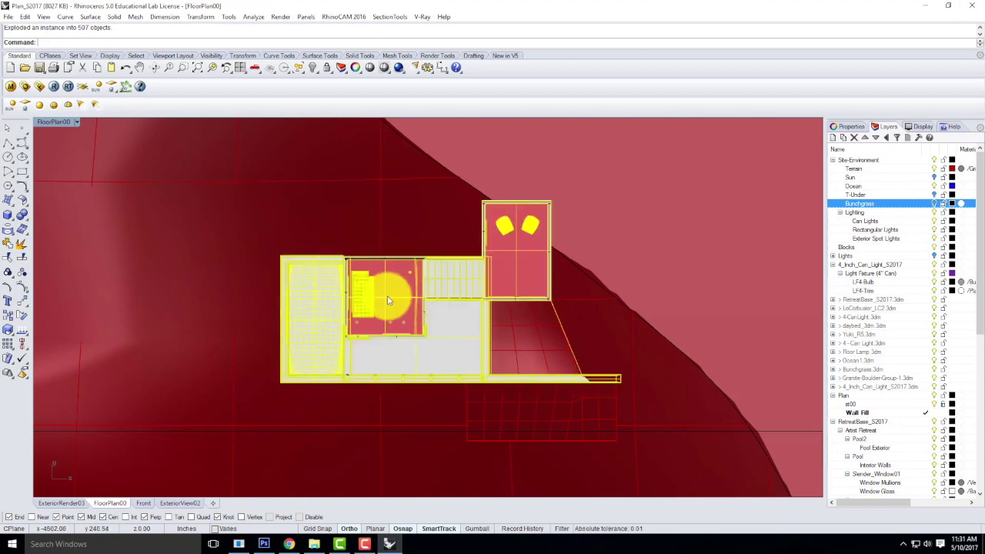
key("Escape")
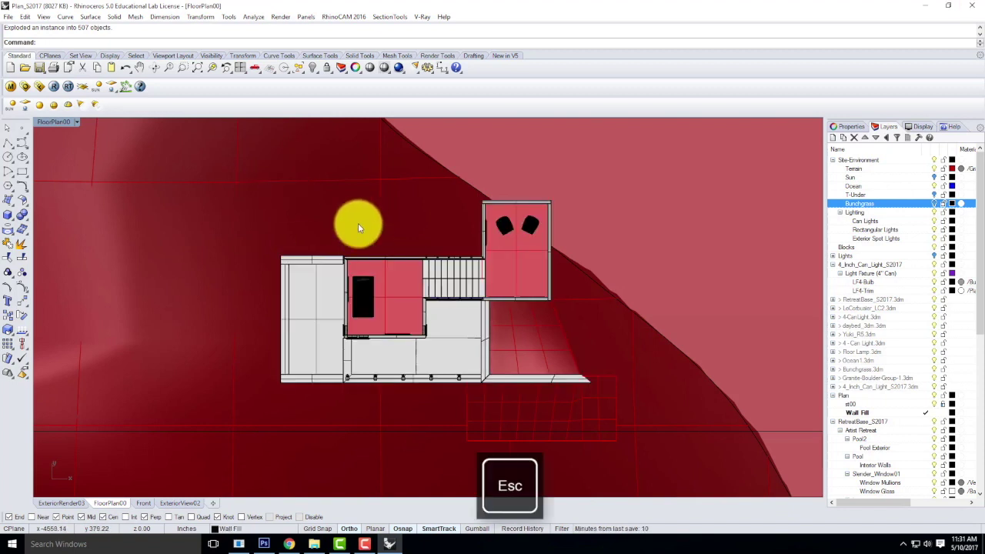
Step: Generate a Make2D drawing of all objects in the FloorPlan00 view, using the Current View layout with hidden lines shown
key("Return")
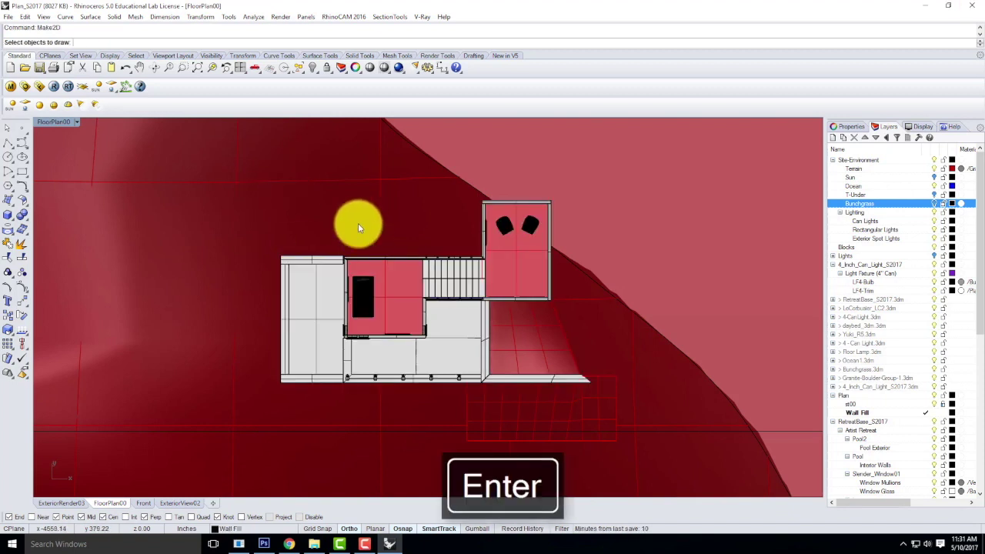
key("ctrl+a")
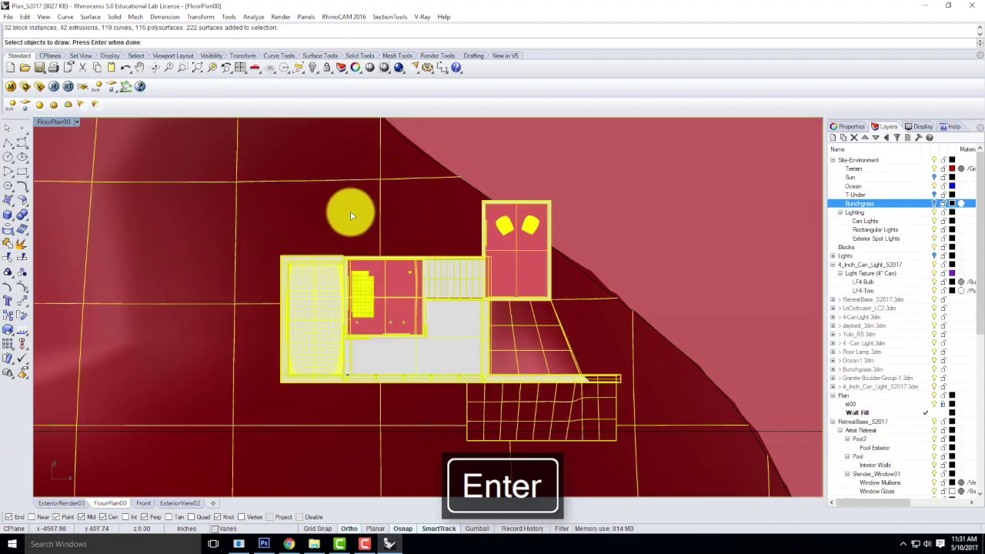
right_click(363, 275)
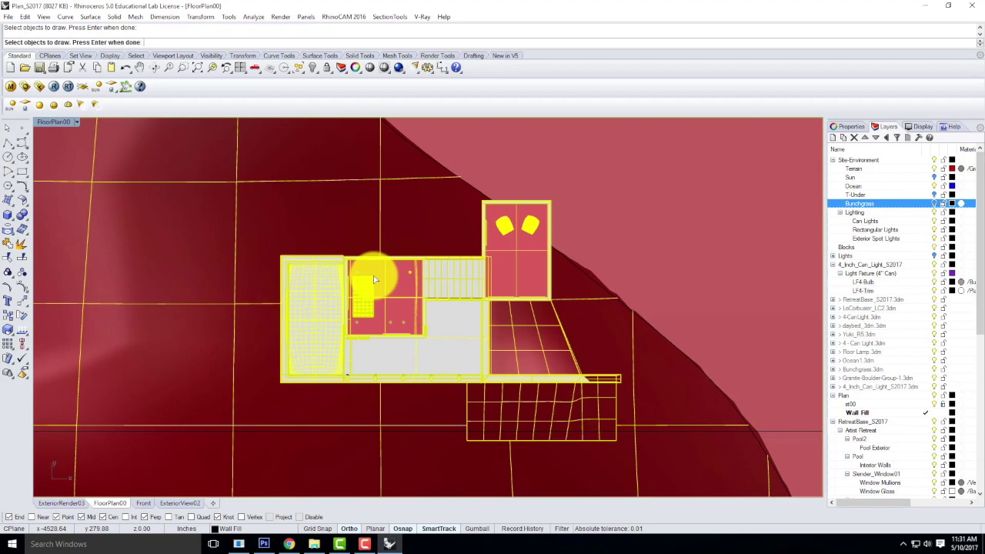
key("Return")
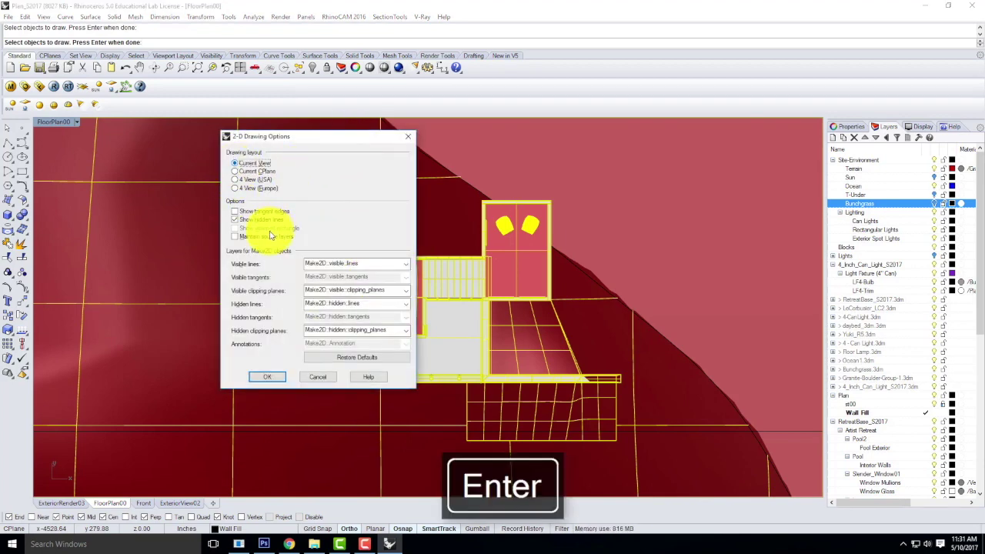
left_click(240, 221)
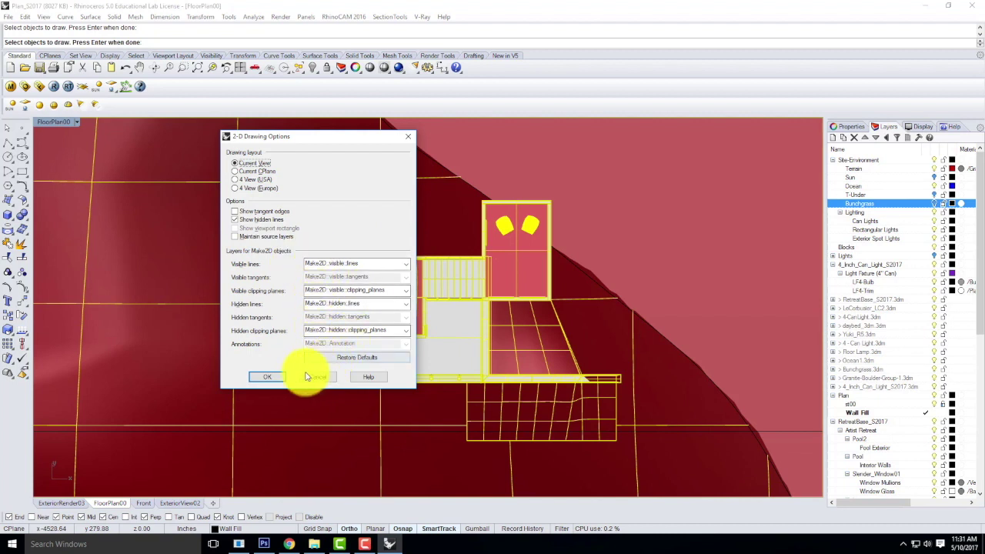
left_click(264, 377)
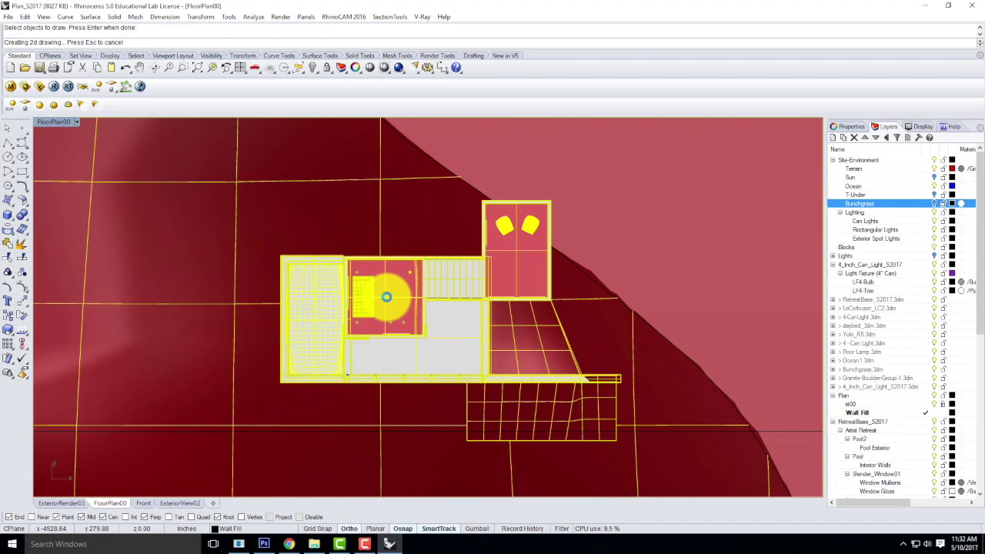
left_click(367, 541)
left_click(862, 490)
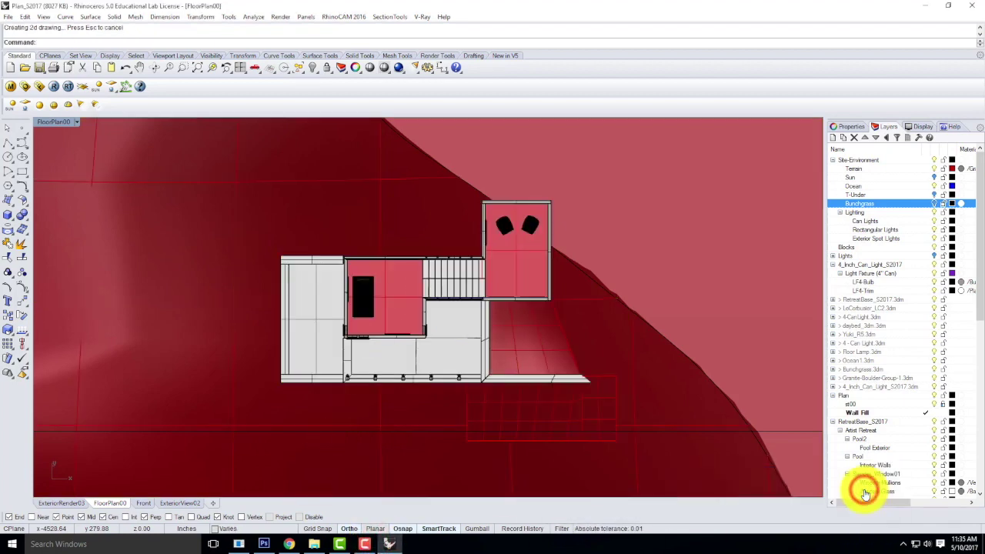
Step: Restore the four-viewport layout and set the Front viewport to the Top view
double_click(55, 123)
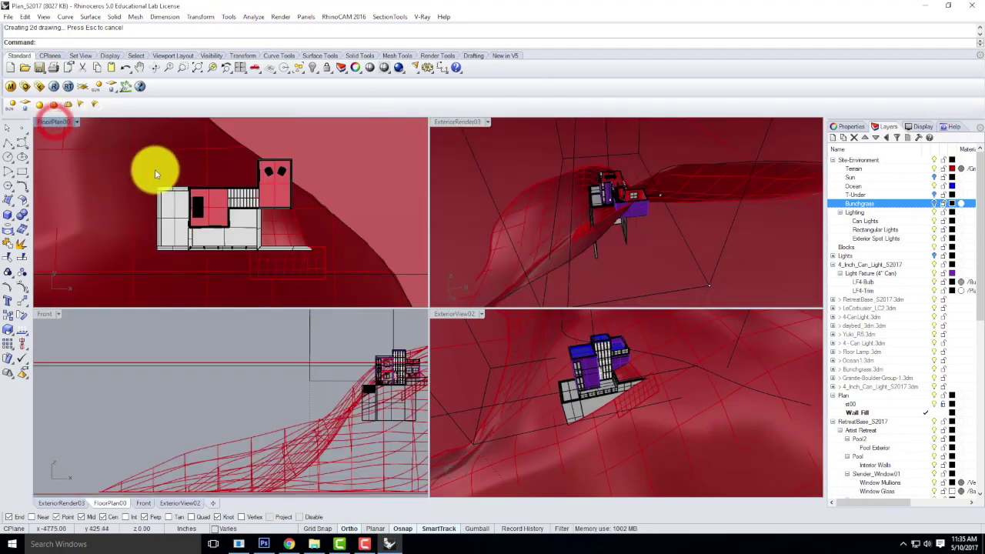
left_click(59, 318)
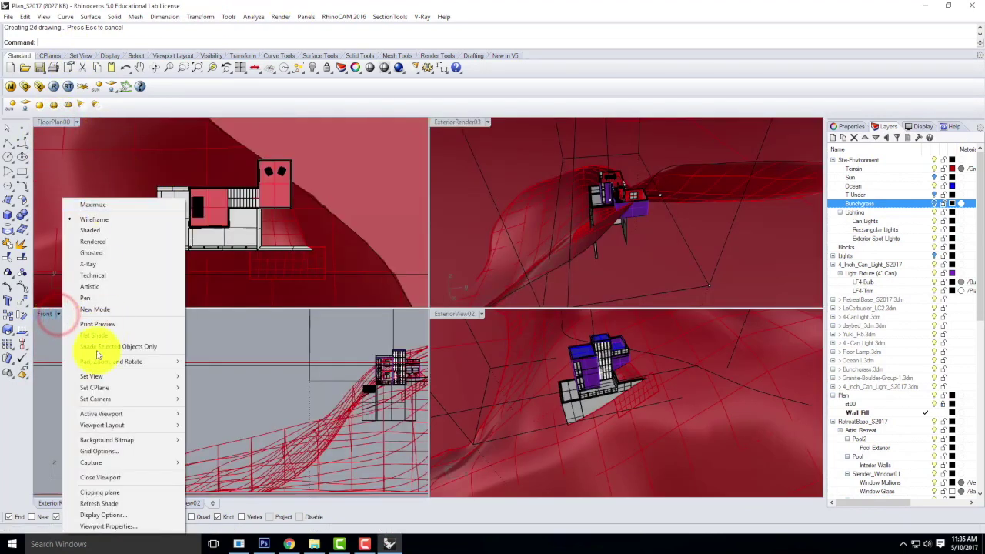
mouse_move(109, 382)
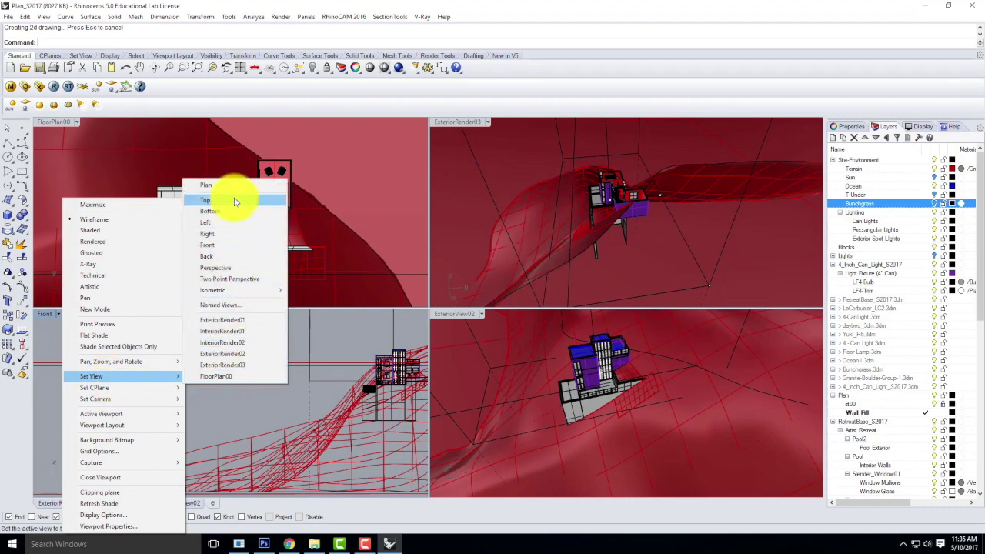
left_click(234, 200)
Step: Locate the Make2D linework in the Top view and delete the large circle surrounding it
scroll(246, 367, "down", 10)
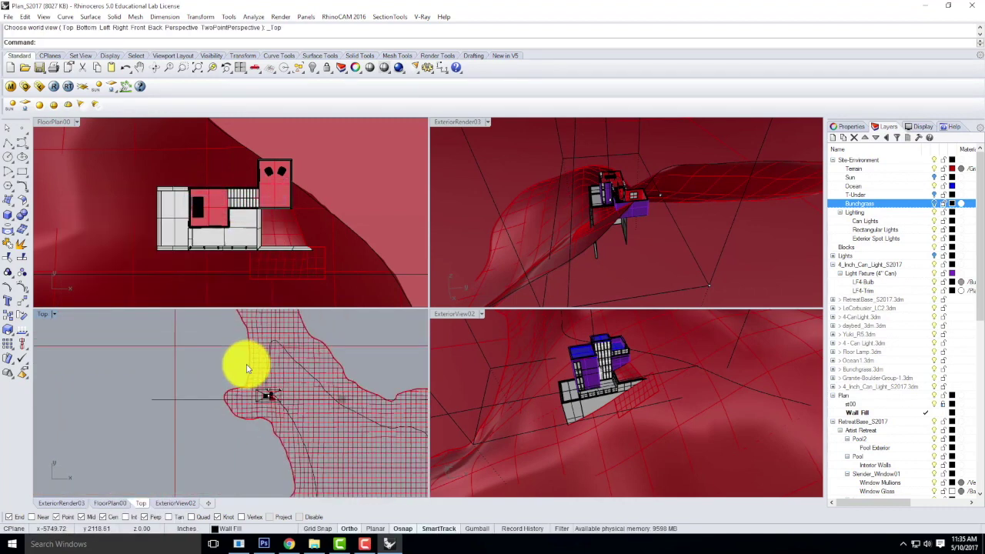
scroll(246, 368, "down", 10)
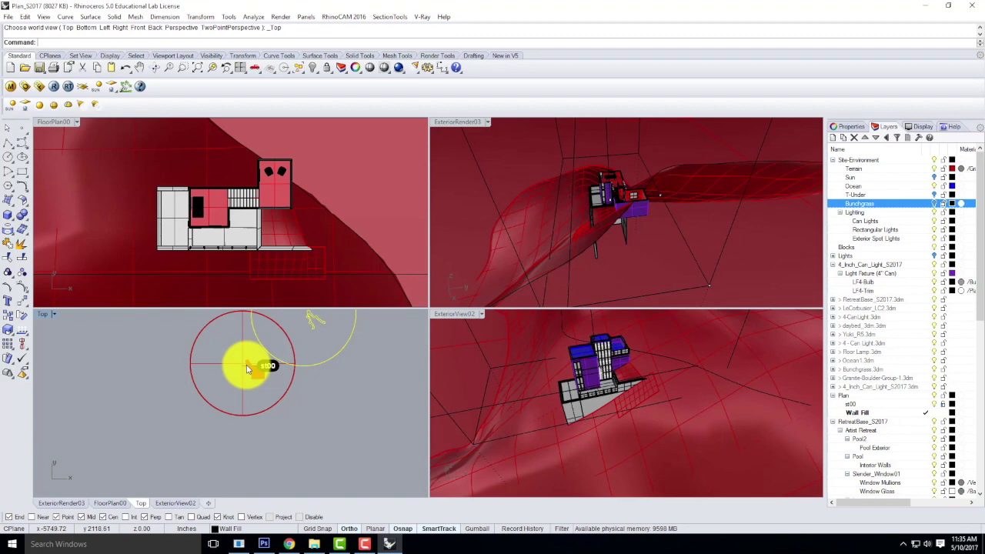
scroll(329, 377, "up", 15)
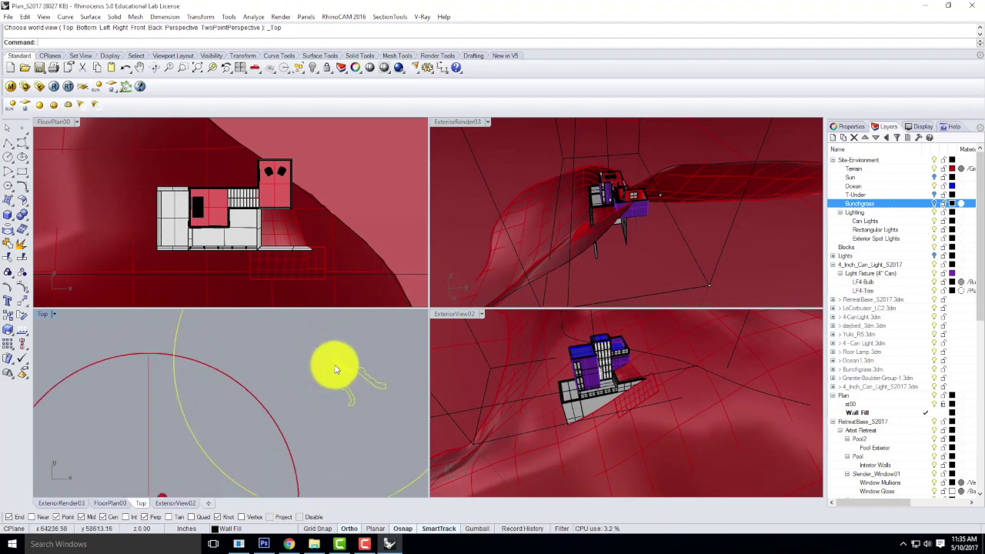
scroll(358, 394, "down", 8)
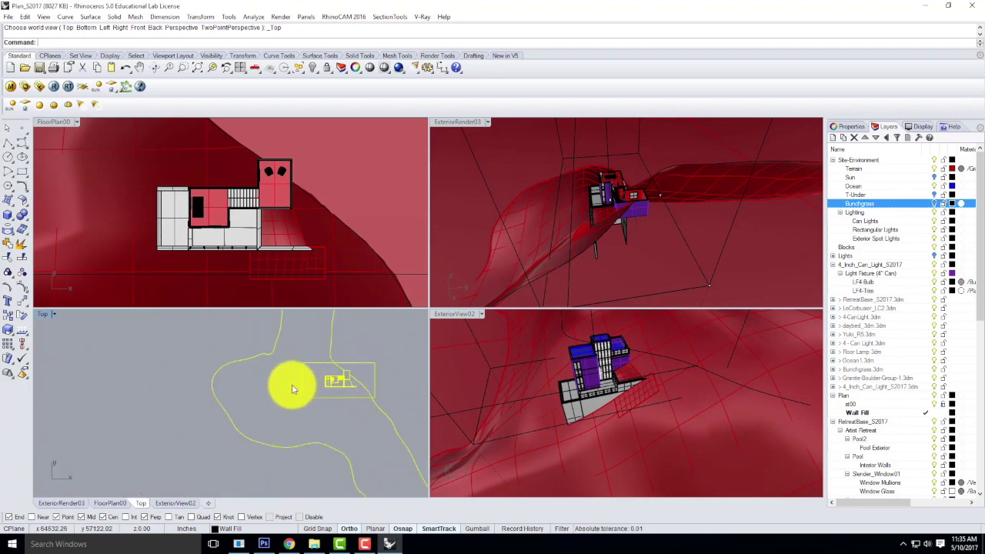
scroll(277, 365, "up", 10)
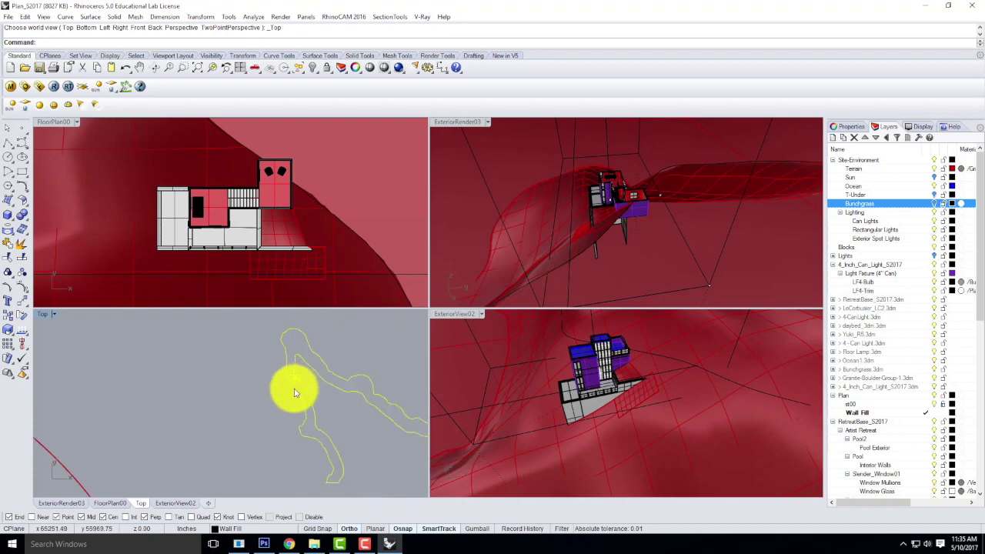
left_click(352, 343)
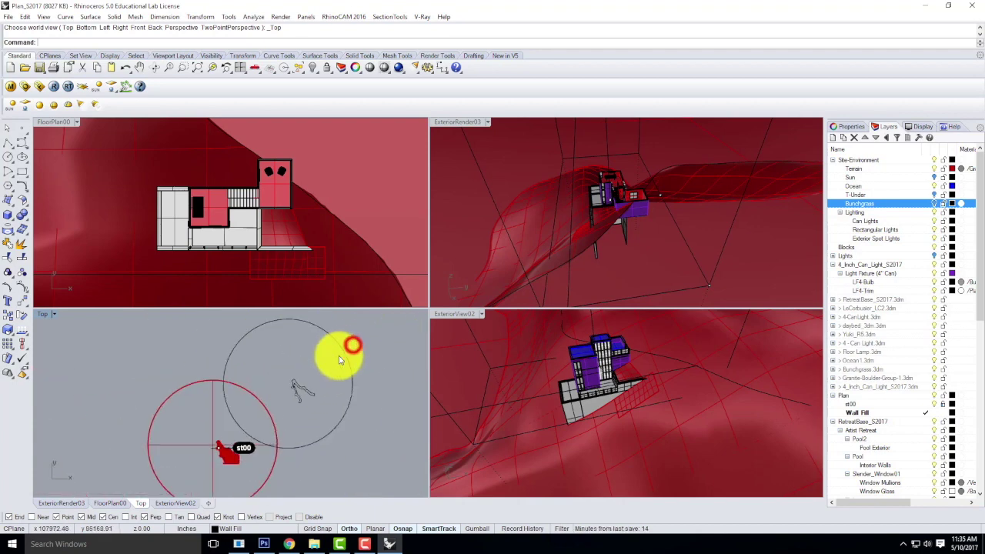
left_click(346, 354)
key("Delete")
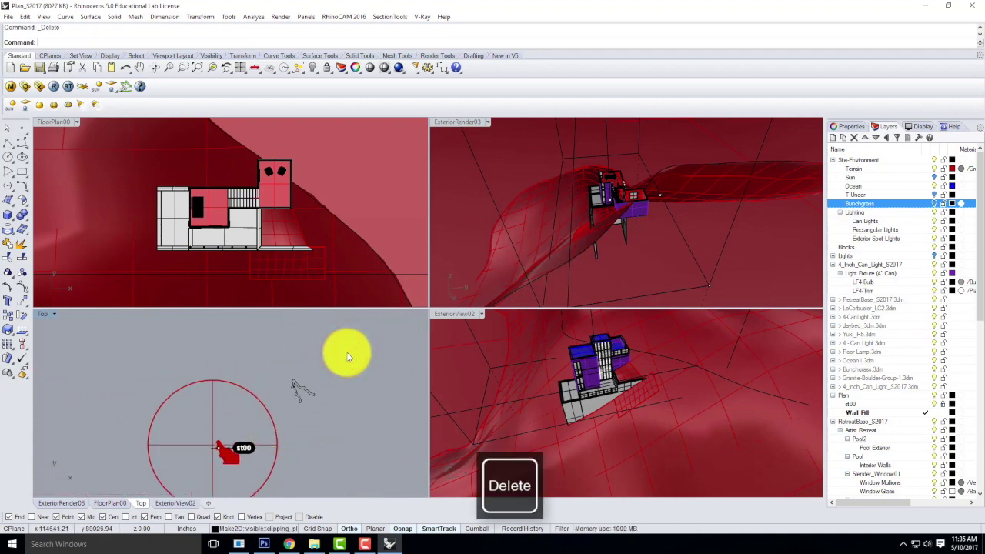
Step: Trim the terrain outlines outside the framing rectangle around the 2D plan, and delete the leftover outer curves
scroll(277, 400, "up", 5)
scroll(331, 379, "down", 6)
scroll(275, 378, "up", 3)
left_click(291, 363)
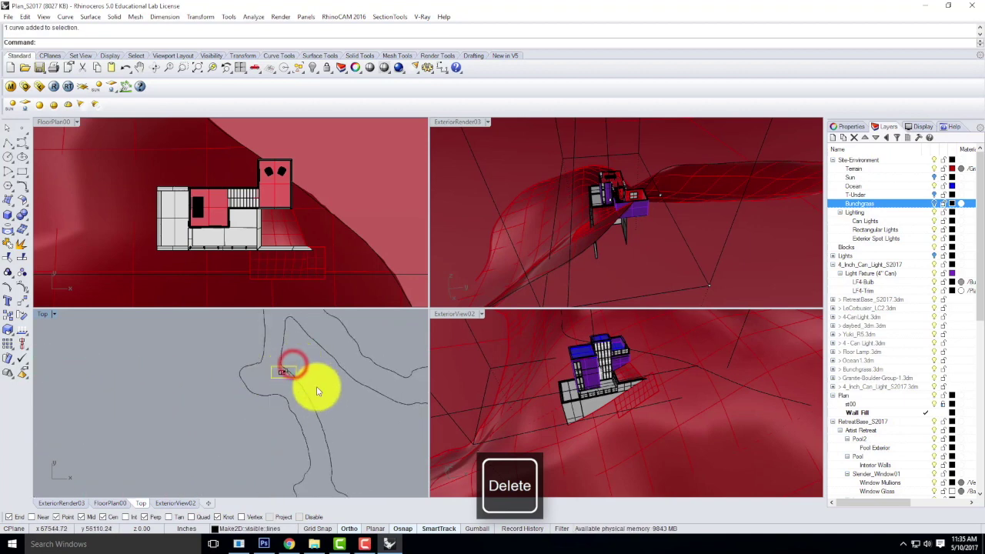
type("trim")
key("Return")
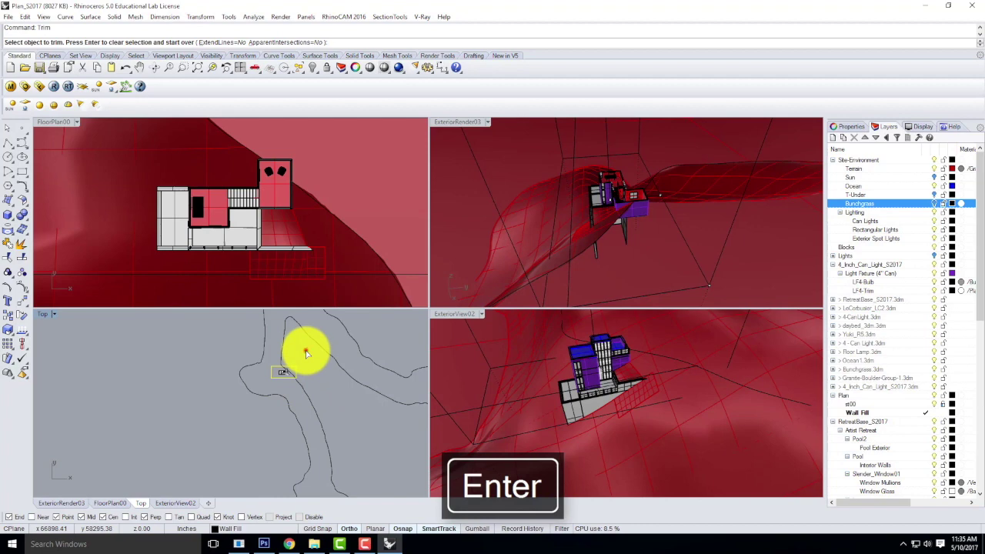
left_click(305, 348)
left_click(330, 400)
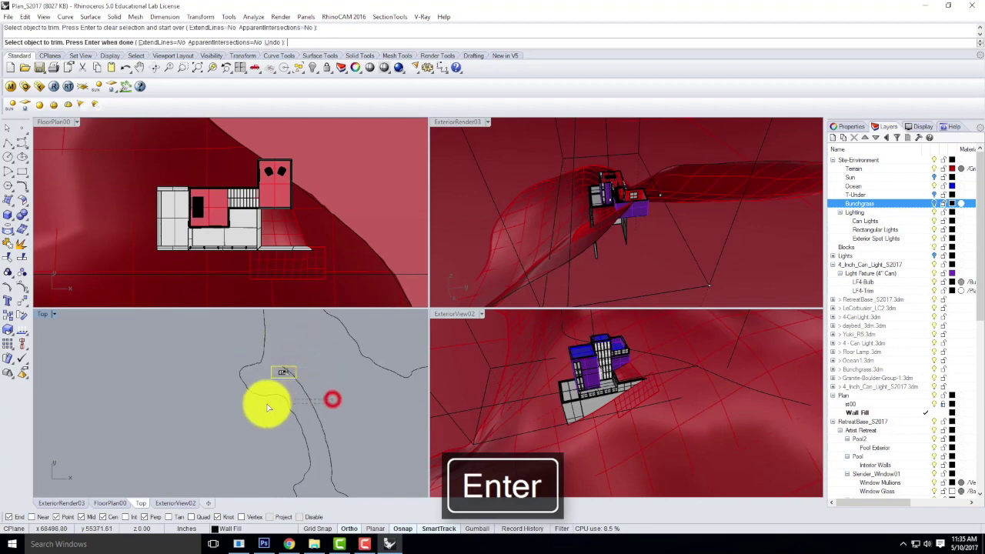
key("Escape")
left_click(281, 396)
key("Delete")
Step: Move the complete framed plan drawing from the rectangle's lower-left corner to the origin 0,0 and zoom to the selection
left_click_drag(266, 350, 300, 392)
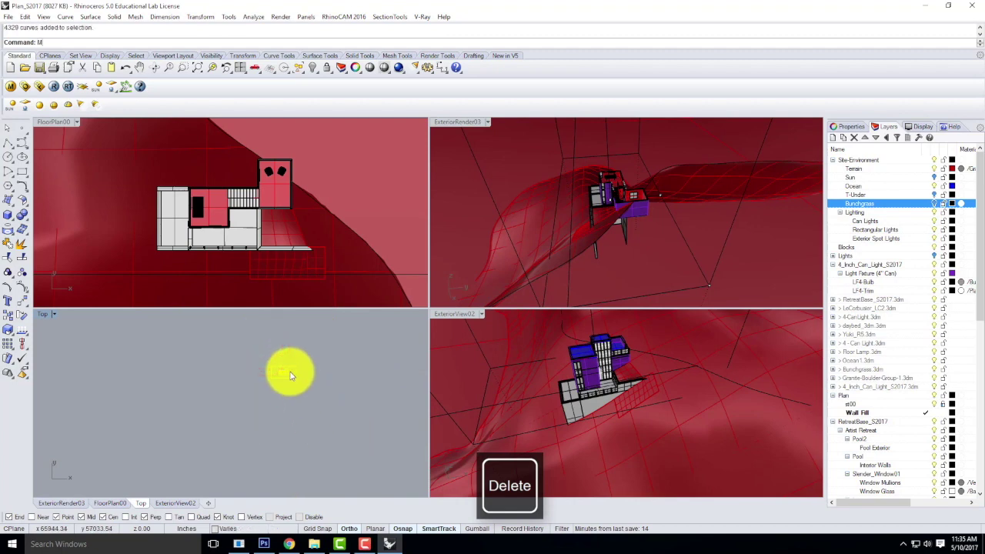
type("o")
key("BackSpace")
key("Return")
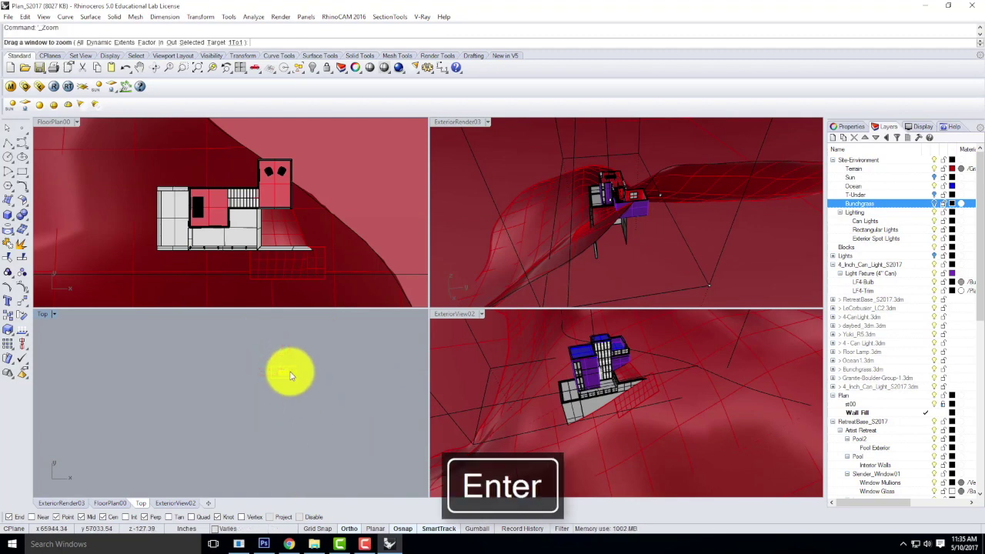
type("s")
key("Return")
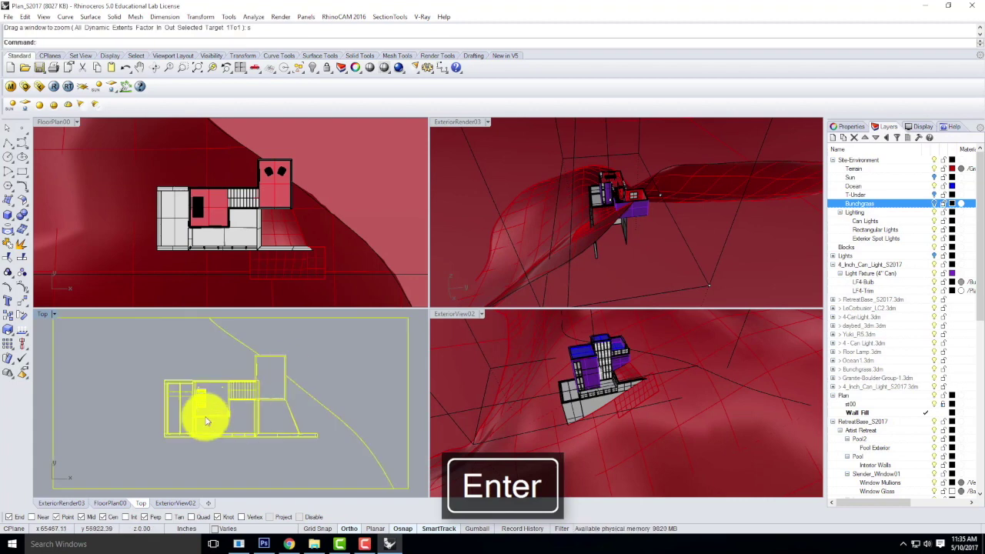
key("Return")
left_click(53, 487)
type("0,0")
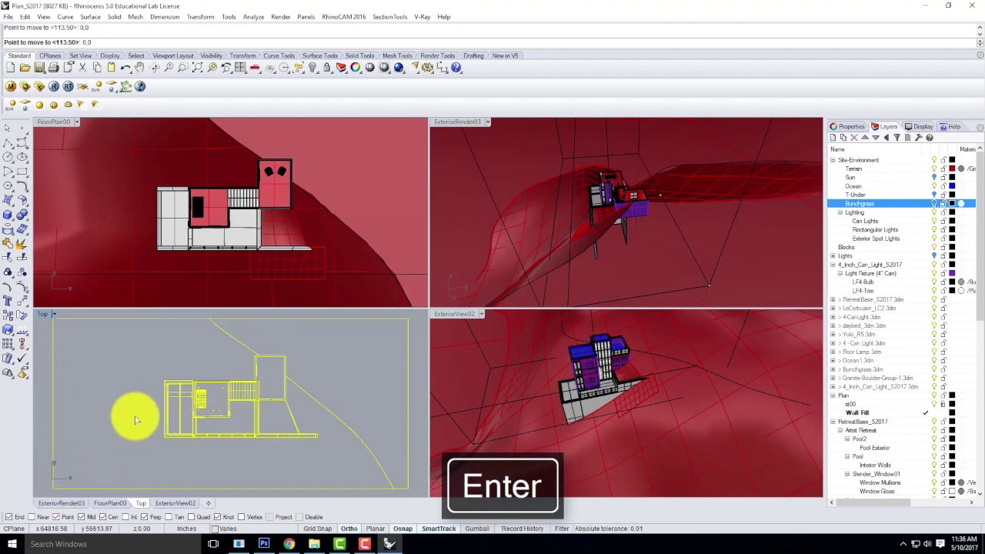
type("z")
key("Return")
type("s")
key("Return")
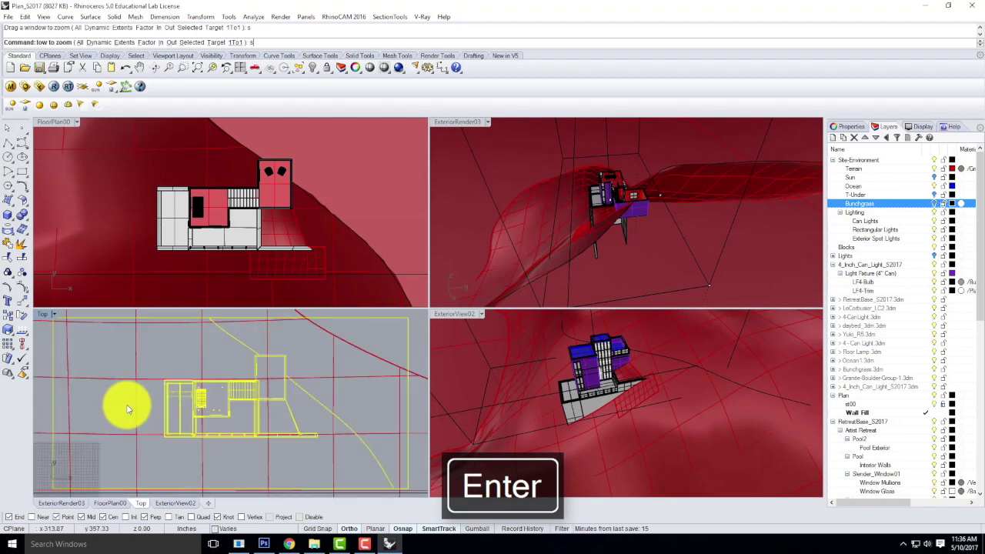
Step: Start exporting the selected plan drawing and browse to the Ex229 folder under Live Demonstrations, Live - A136 Exercises
left_click(7, 16)
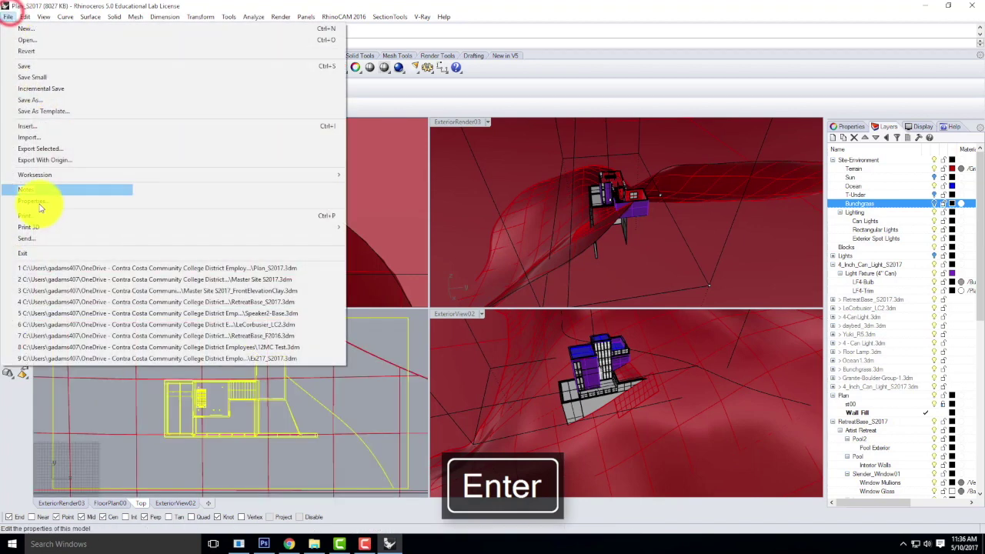
left_click(35, 149)
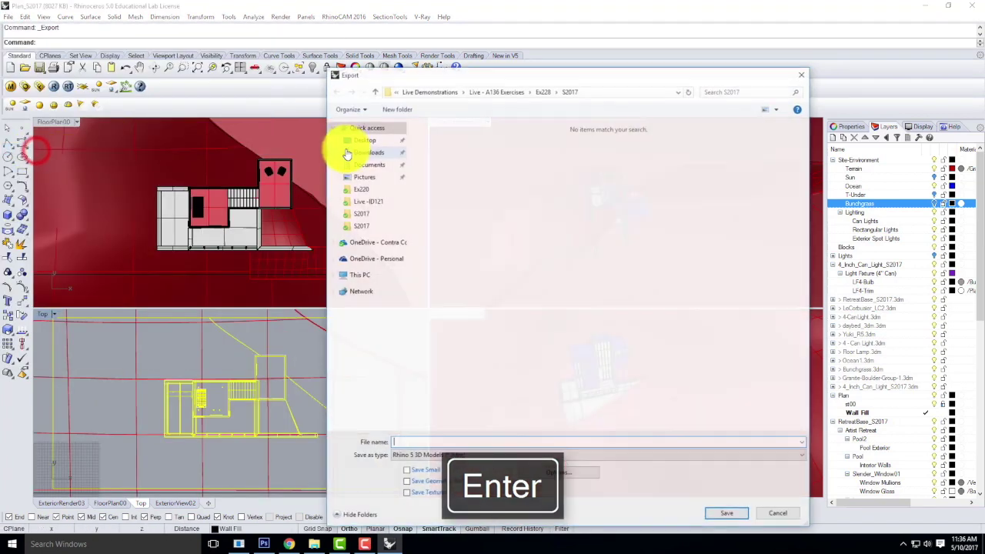
left_click(367, 242)
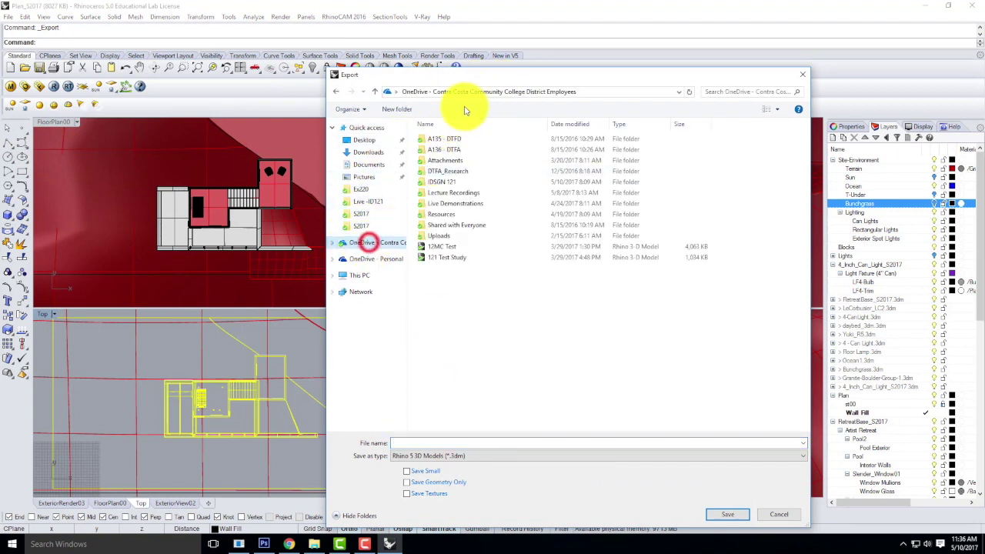
double_click(445, 149)
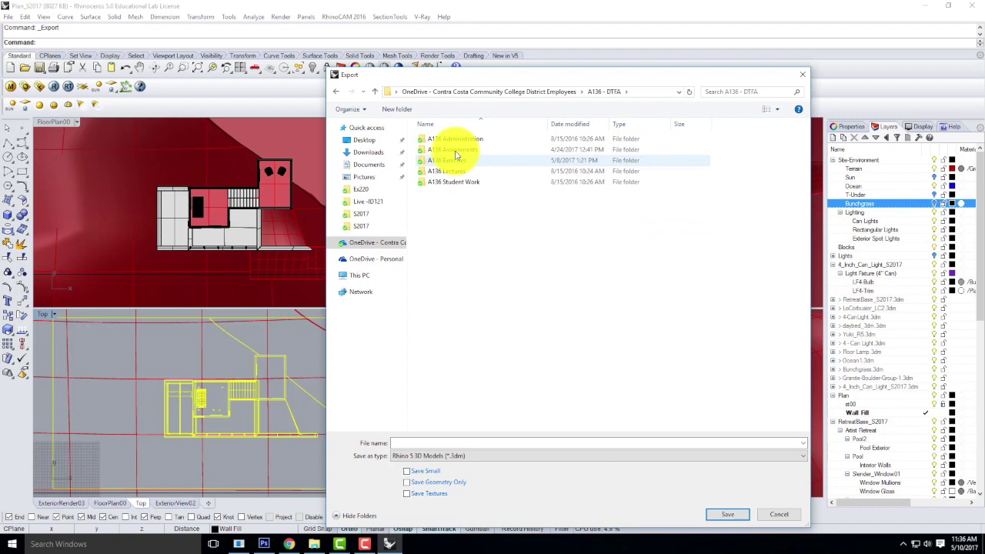
left_click(362, 243)
double_click(440, 203)
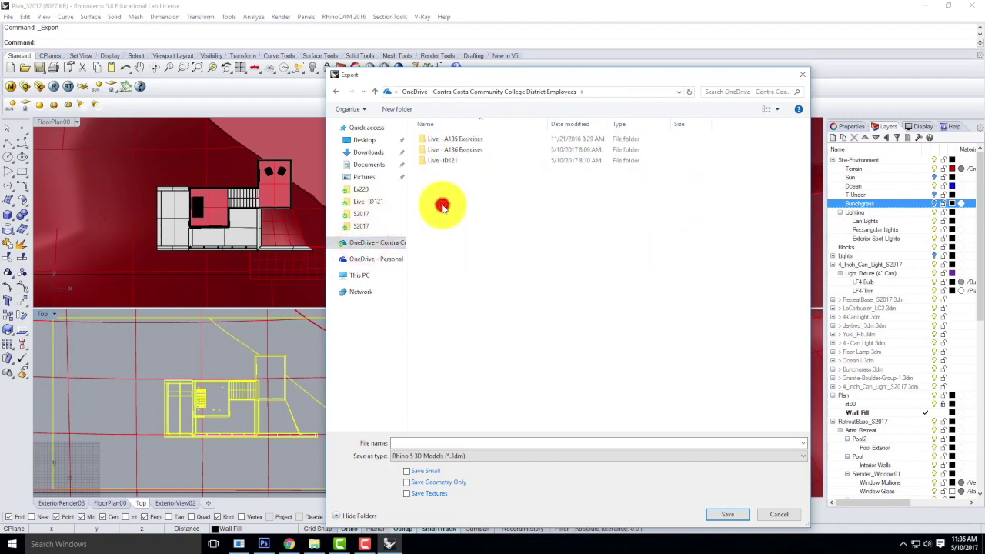
left_click(451, 150)
double_click(451, 149)
double_click(441, 384)
Step: Create a new folder named S2017 inside Ex229 and open it as the export location
left_click(398, 109)
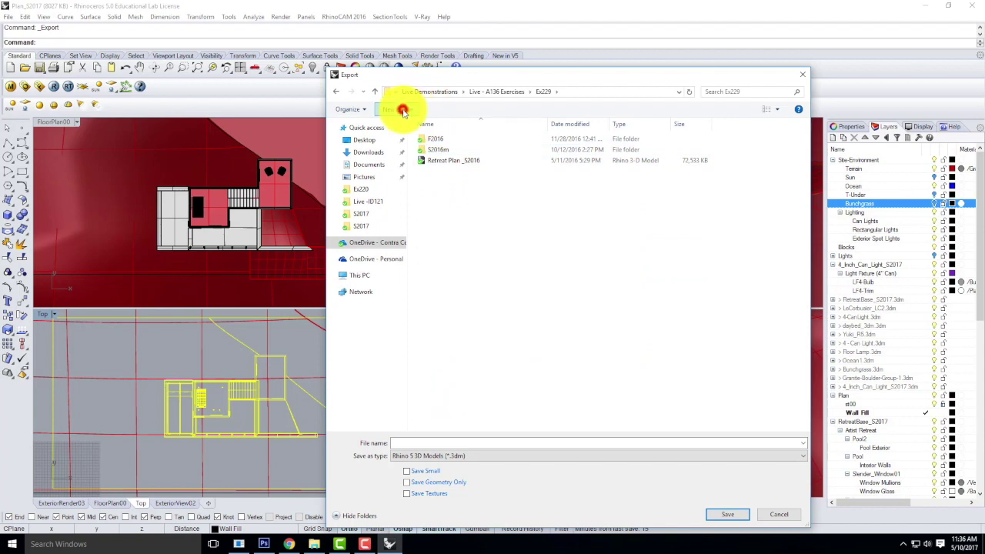
type("S20")
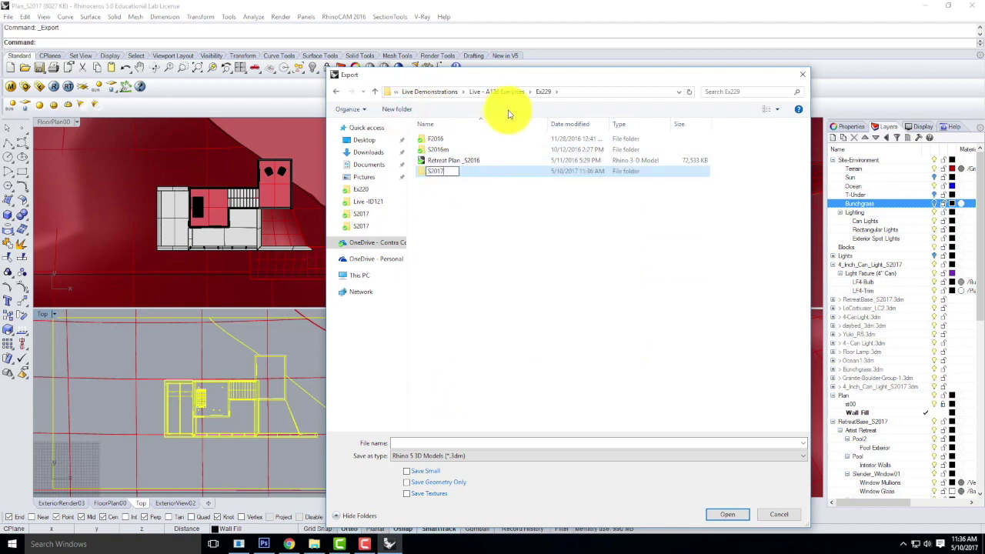
type("17")
key("Return")
left_click(451, 161)
double_click(451, 162)
Step: Export the selected plan as FloorPlan00 in Adobe Illustrator (*.ai) format with the model scale preserved and RGB color
left_click(397, 443)
type("f")
key("BackSpace")
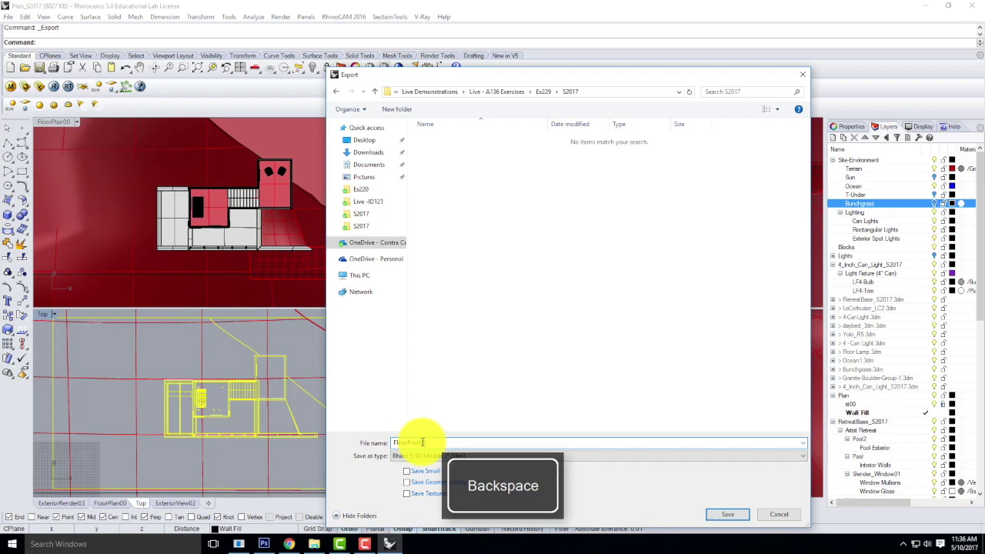
left_click(436, 455)
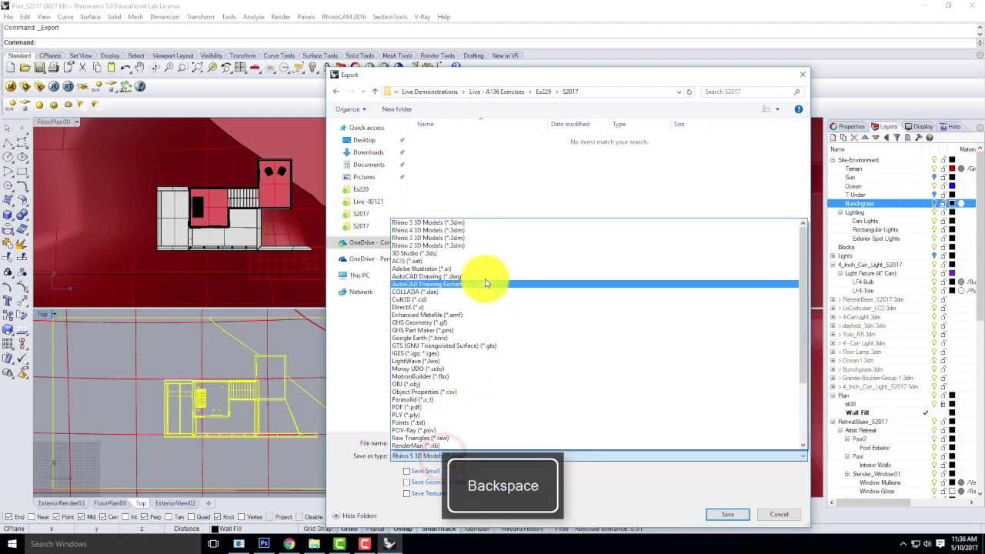
left_click(471, 269)
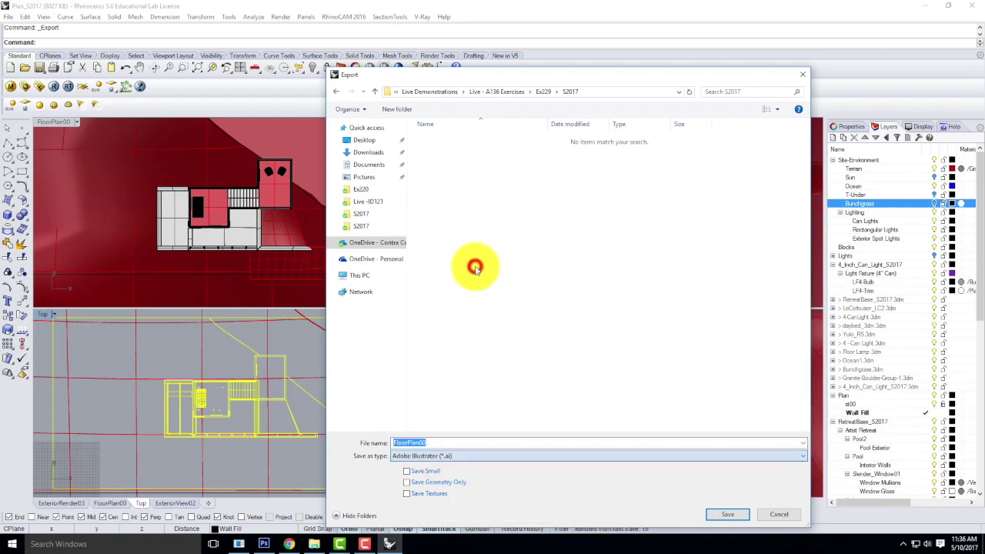
left_click(718, 514)
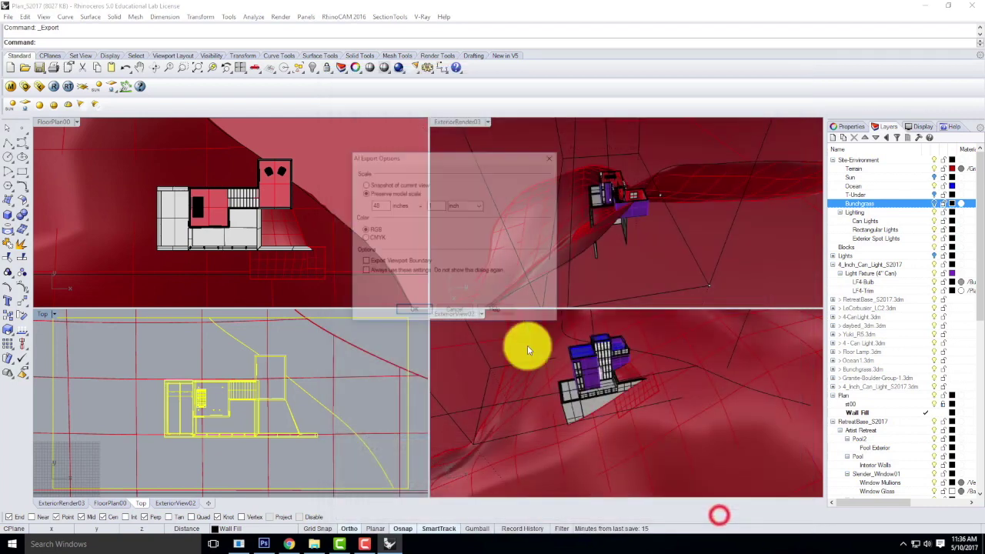
left_click(365, 183)
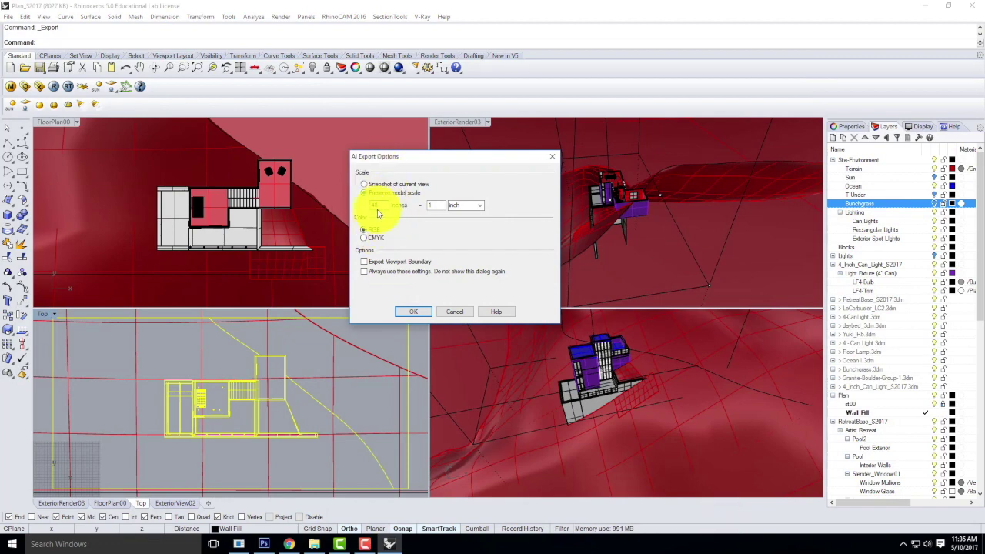
left_click(416, 311)
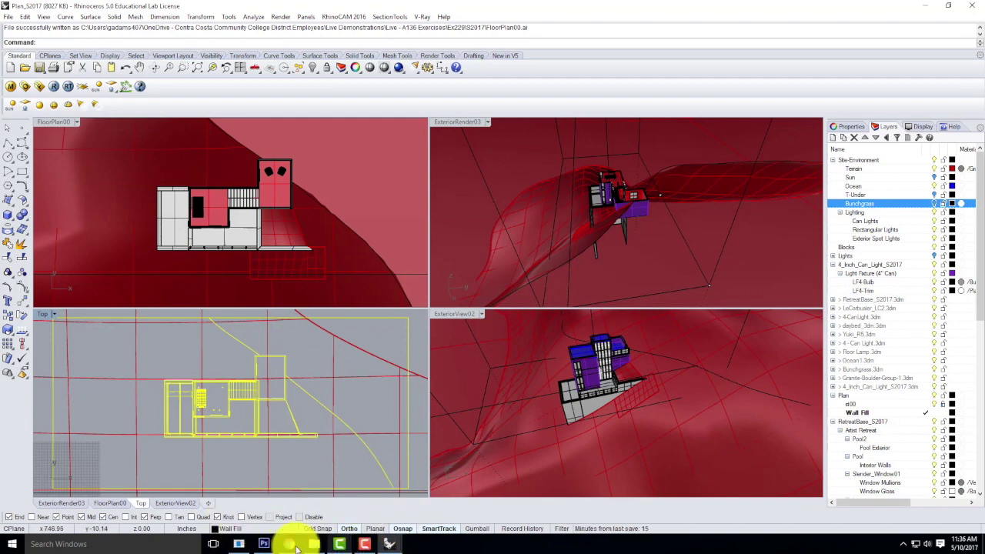
Step: Open the exported FloorPlan00 from File Explorer's recent files in Illustrator and view the entire drawing
left_click(12, 544)
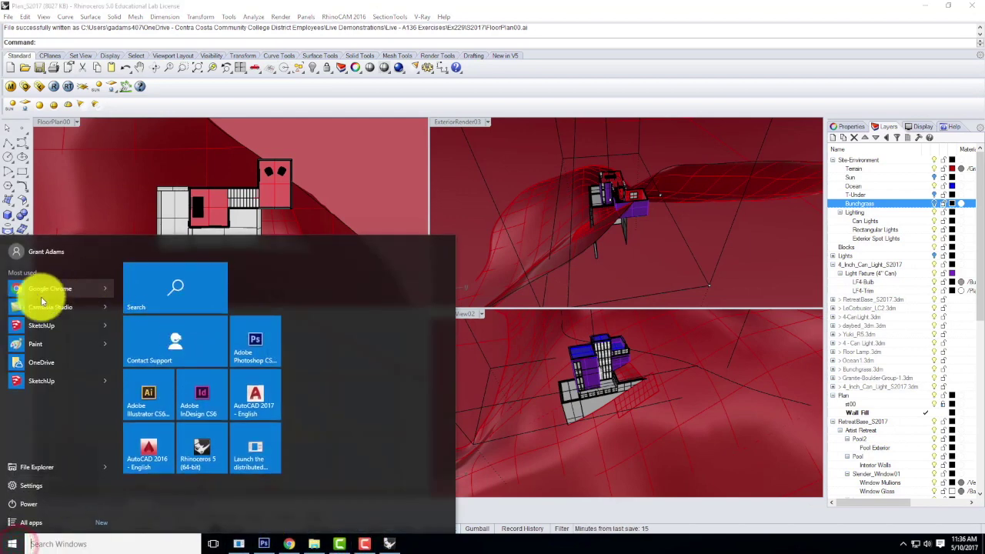
left_click(46, 467)
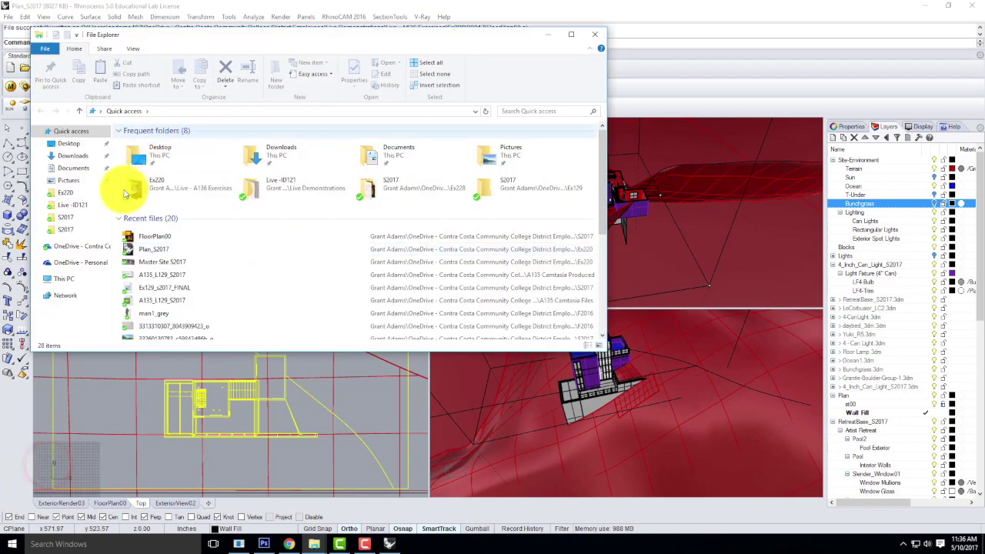
left_click(153, 235)
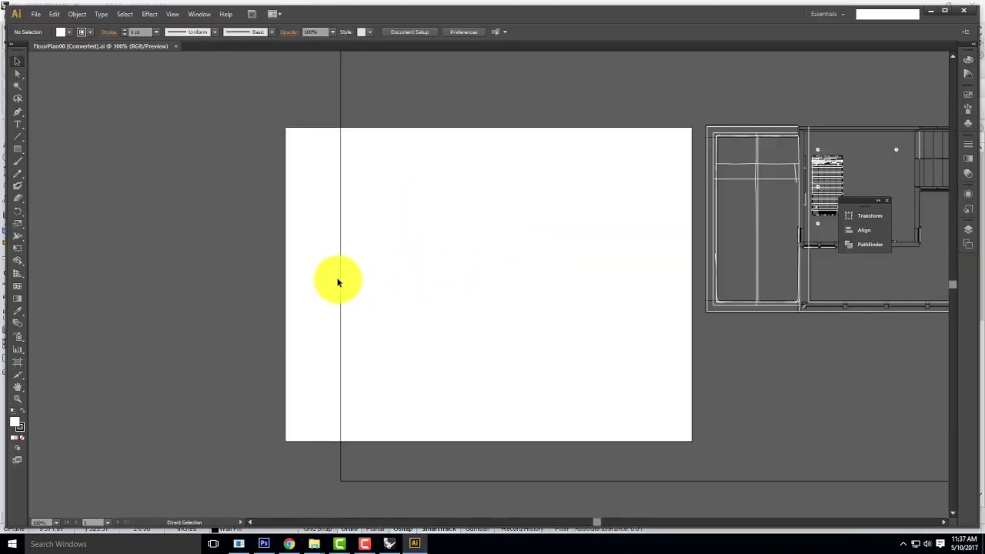
key("ctrl+minus")
key("ctrl+minus")
left_click_drag(686, 174, 484, 171)
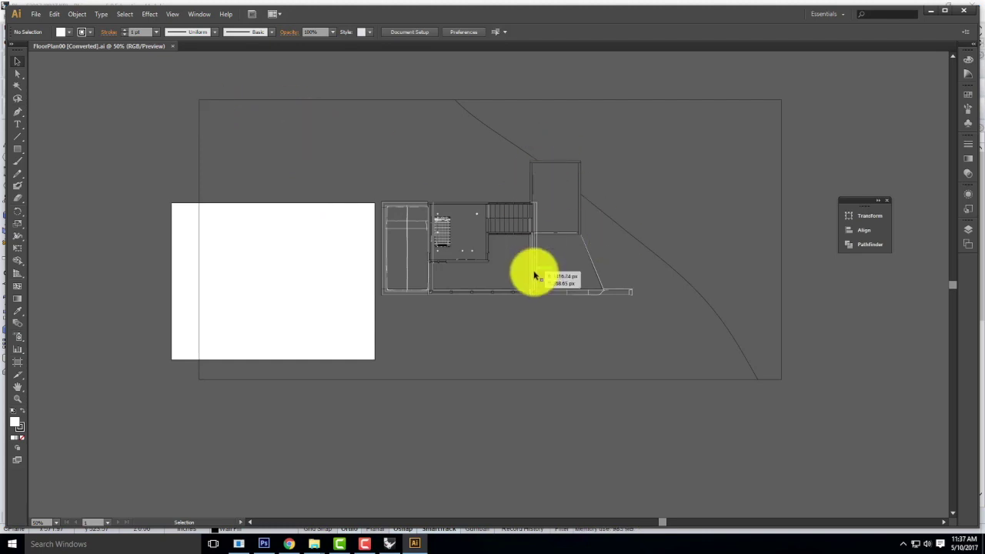
Step: Switch back to Rhino, maximize the ExteriorRender03 viewport and get a close perspective view of the house
left_click(388, 543)
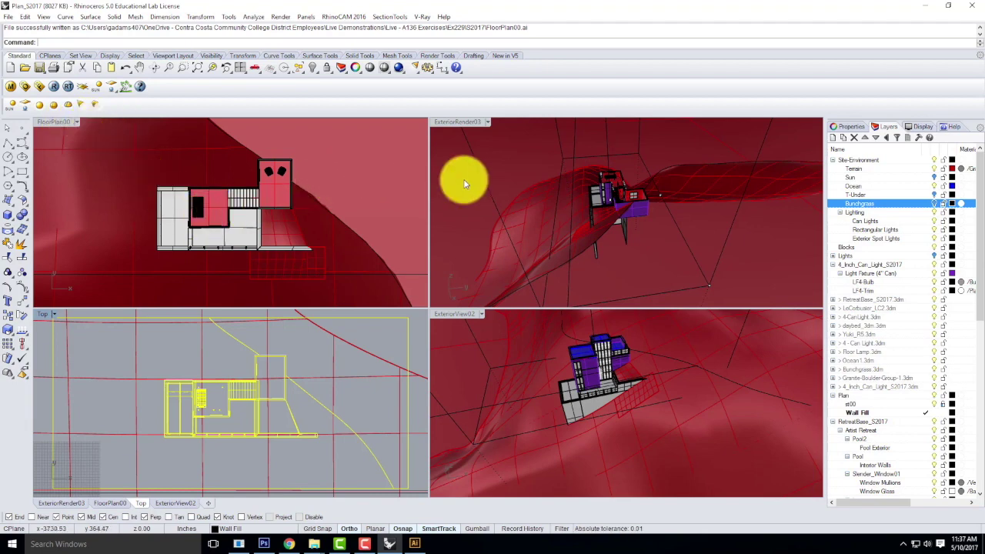
double_click(468, 124)
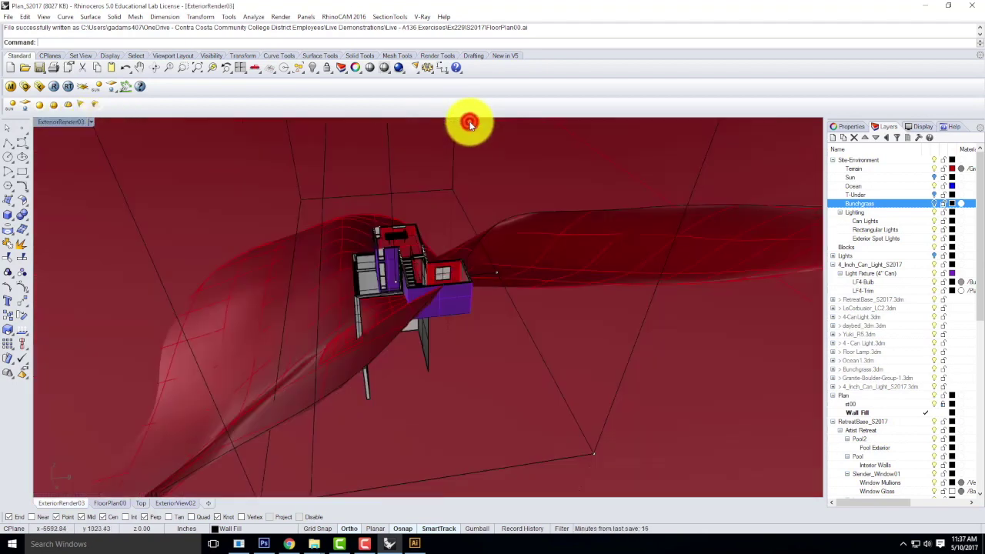
right_click_drag(551, 304, 139, 292)
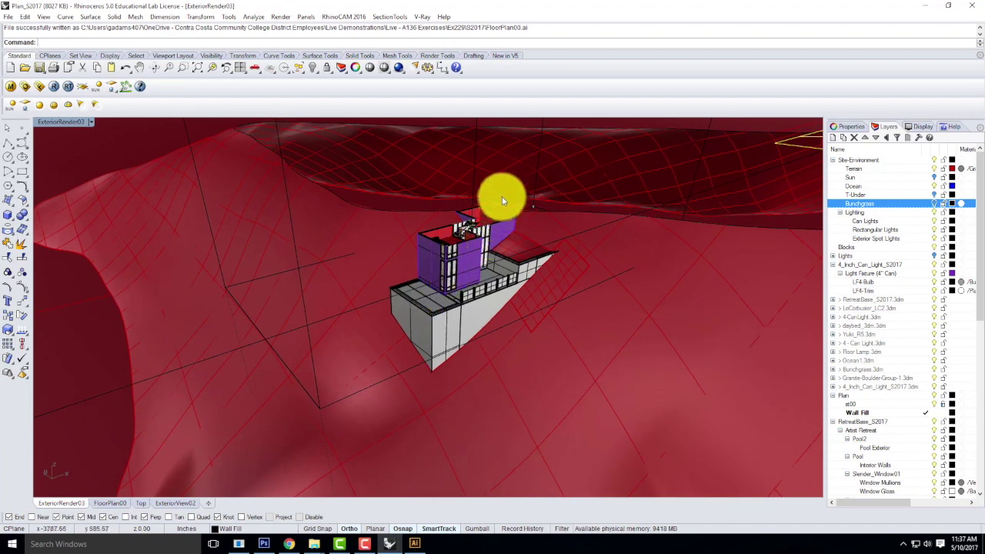
scroll(504, 205, "up", 4)
scroll(380, 270, "up", 2)
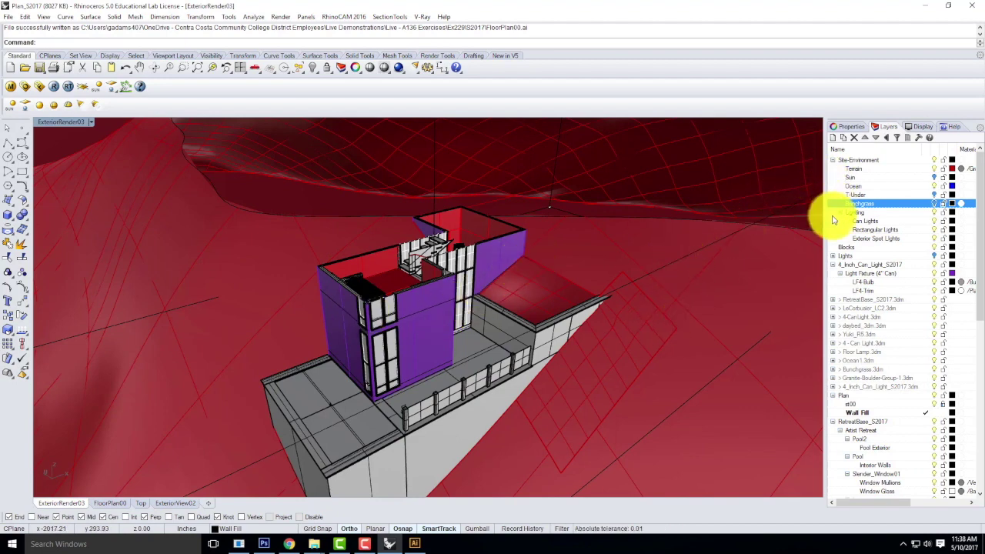
Step: Collapse the Site-Environment layer group and show the hidden objects in the model
left_click(831, 159)
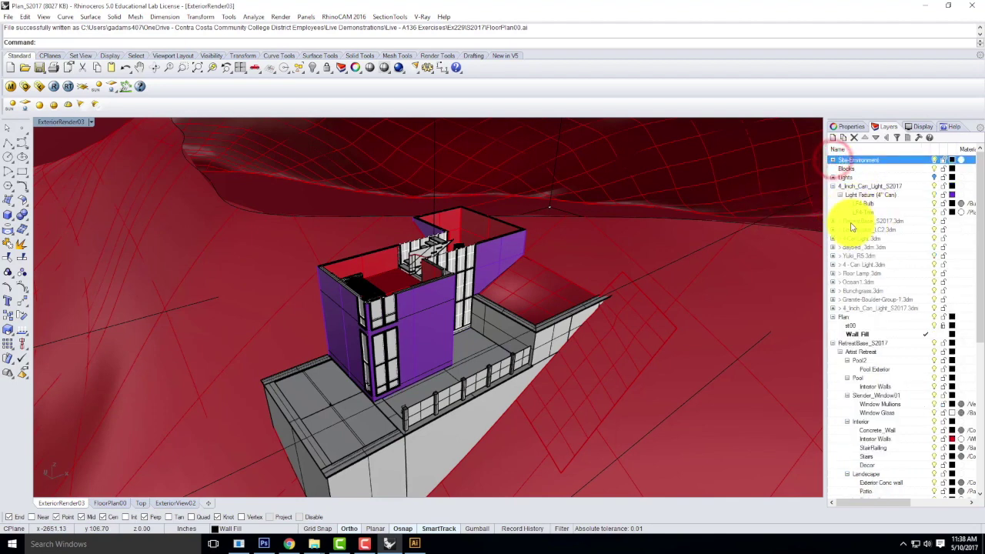
type("Show")
key("Return")
Step: Clear section st00 from the ExteriorRender03 viewport with the SectionTools command for clearing one section from one view
scroll(857, 328, "down", 1)
scroll(783, 457, "down", 5)
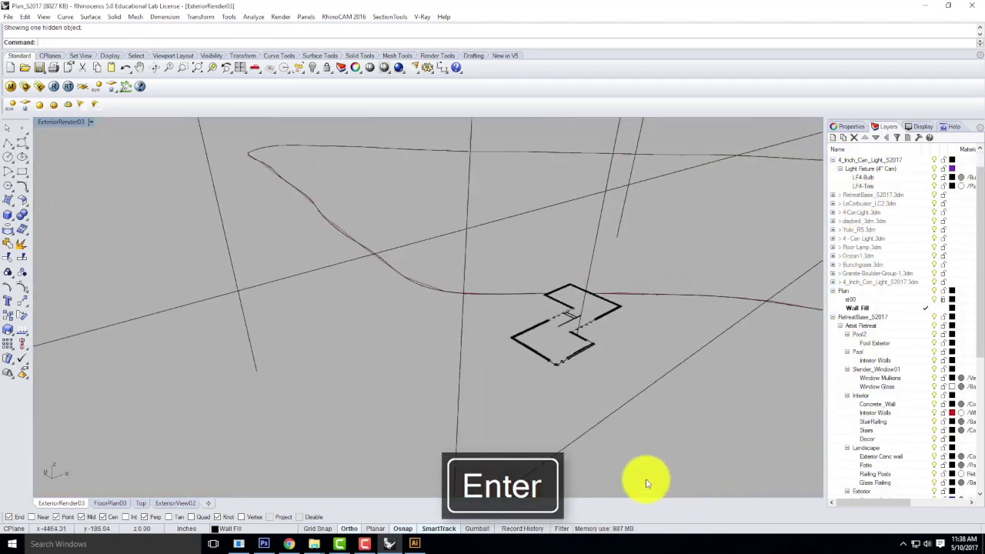
scroll(661, 488, "down", 3)
left_click(390, 16)
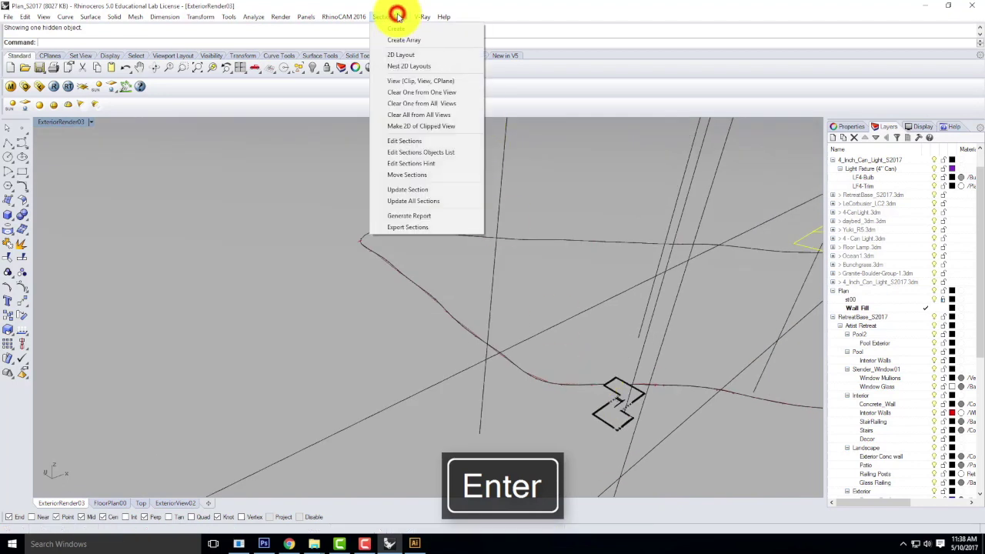
left_click(427, 93)
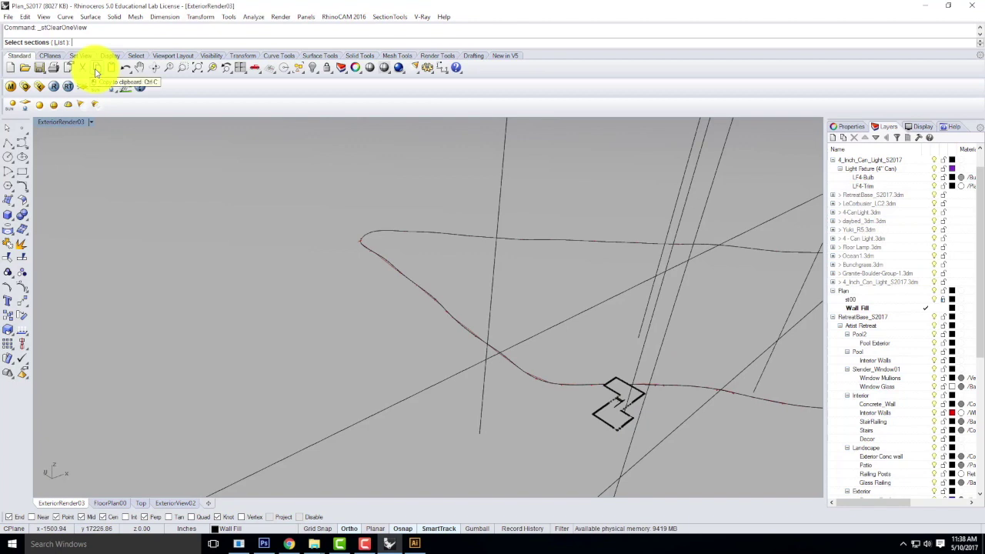
left_click(60, 41)
left_click(434, 243)
left_click(541, 297)
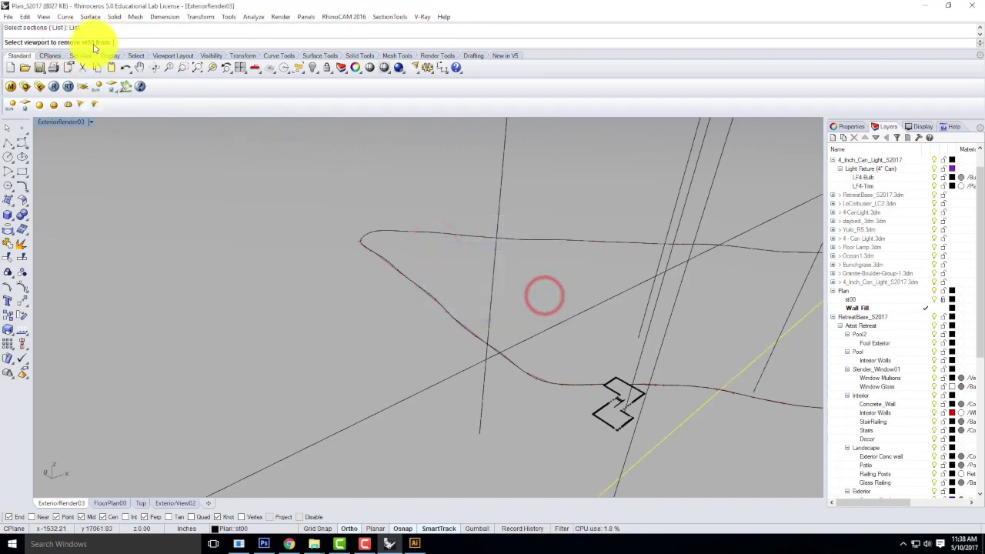
type("ExteriorRender")
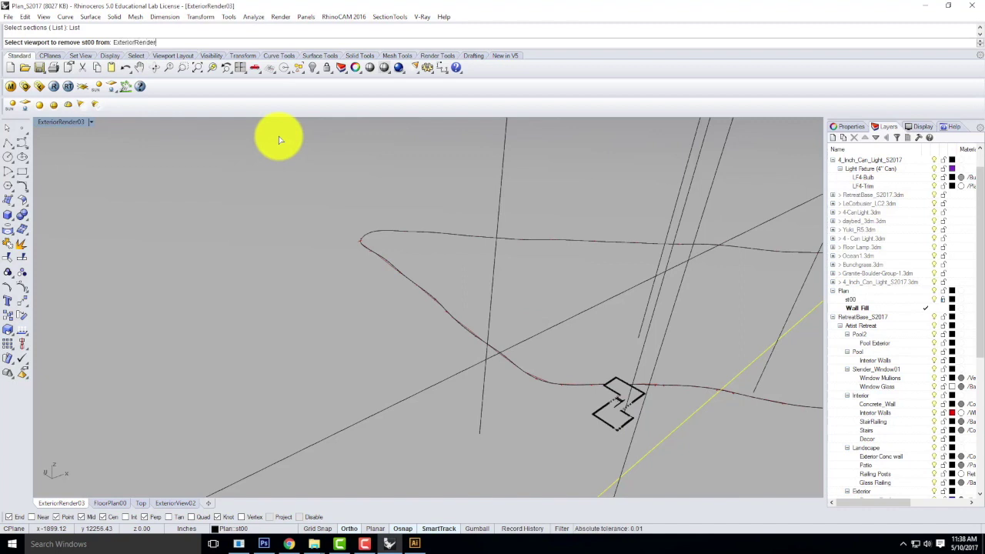
type("03")
key("Return")
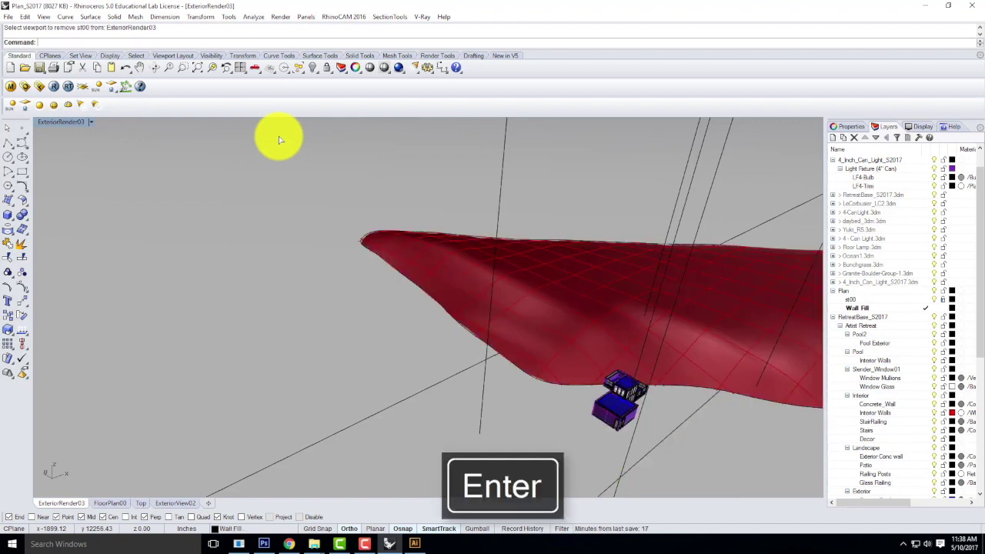
Step: Select all block instances in the model with SelBlockInstance and explode them
right_click_drag(314, 238, 378, 337)
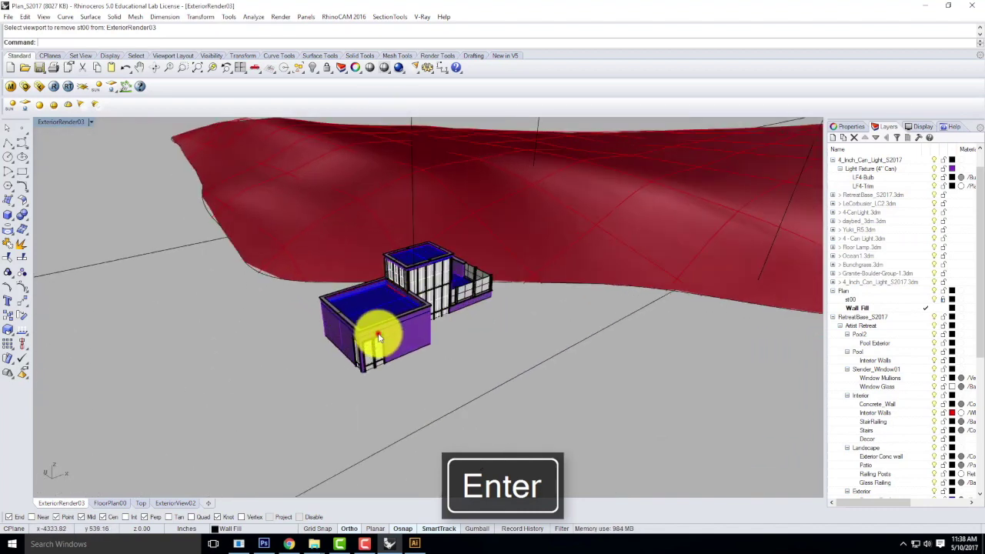
left_click(378, 337)
key("Escape")
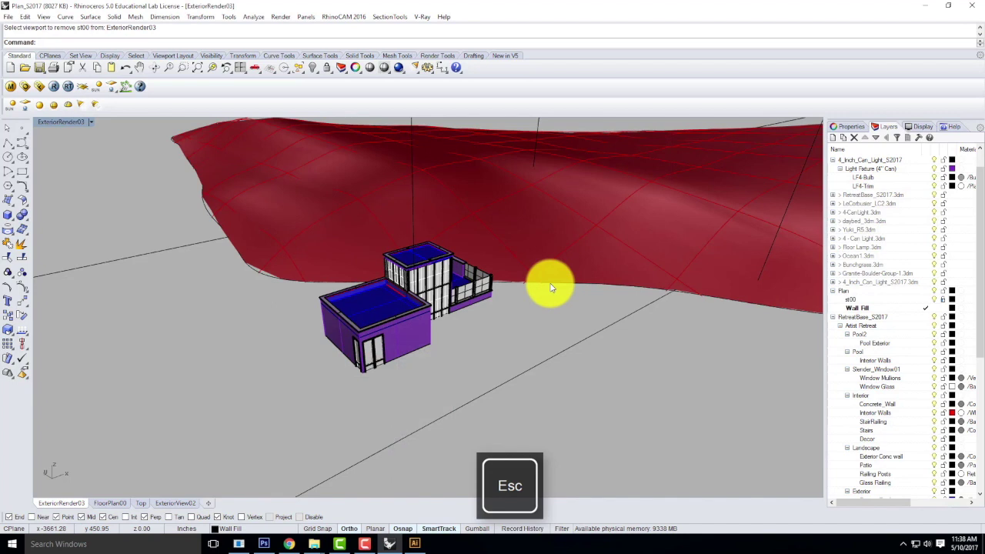
type("SelBlockInstance")
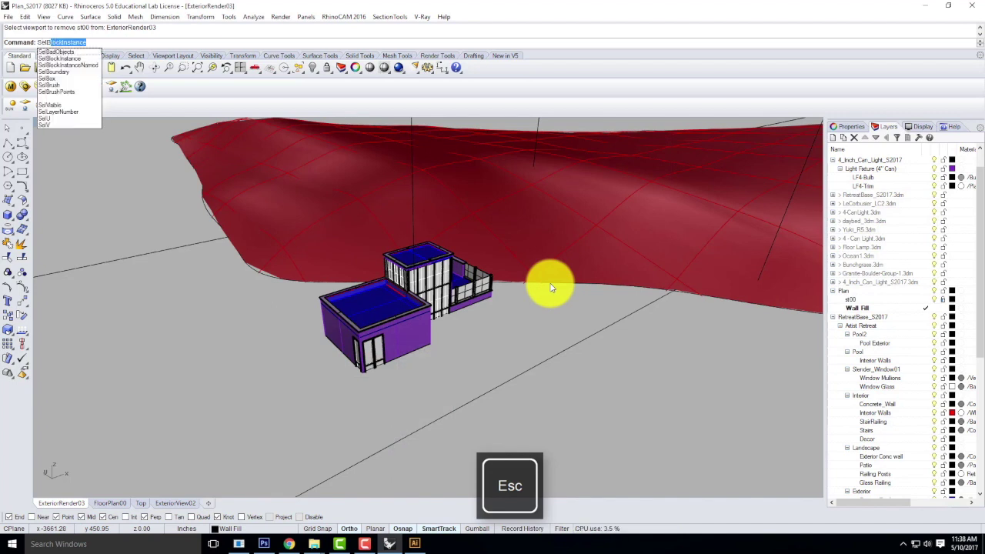
key("Return")
type("Explode")
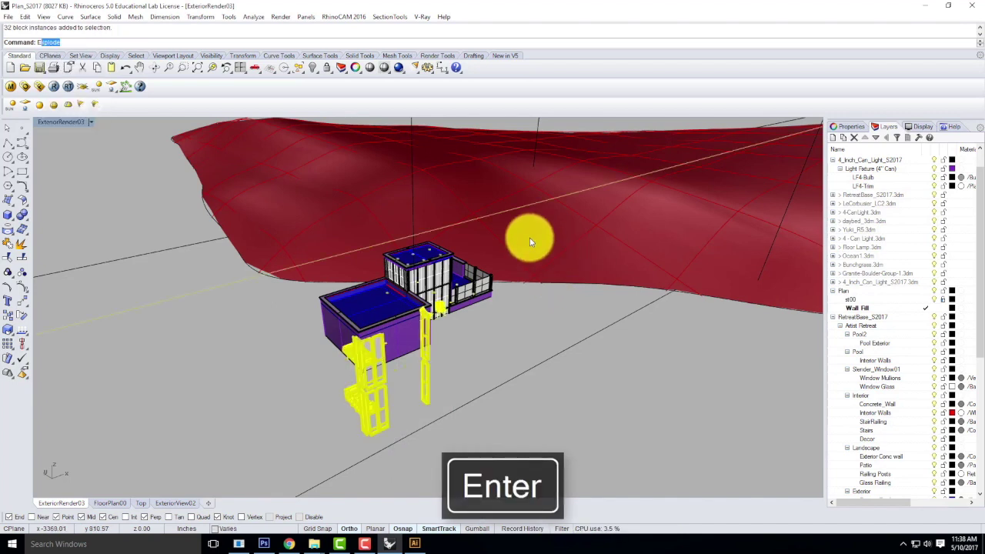
key("Return")
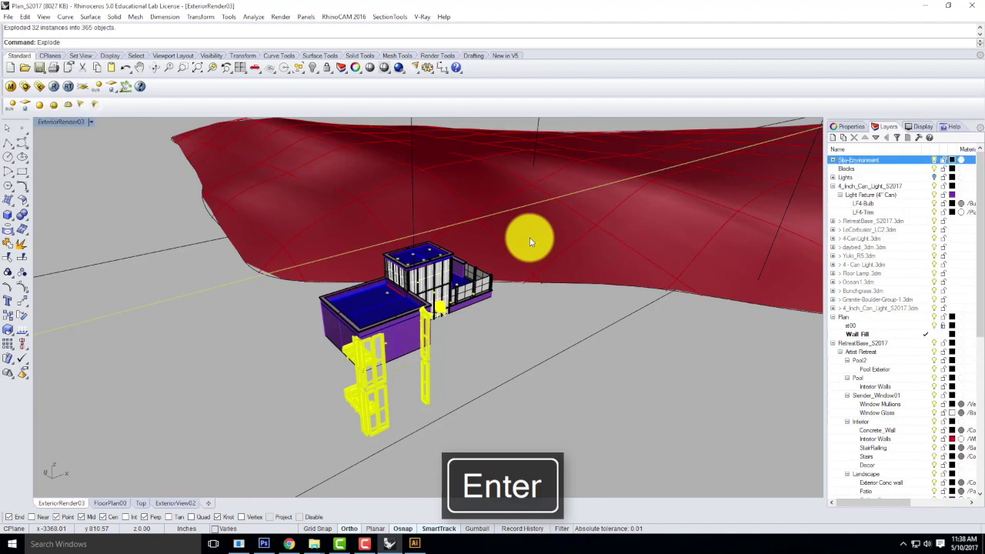
key("Escape")
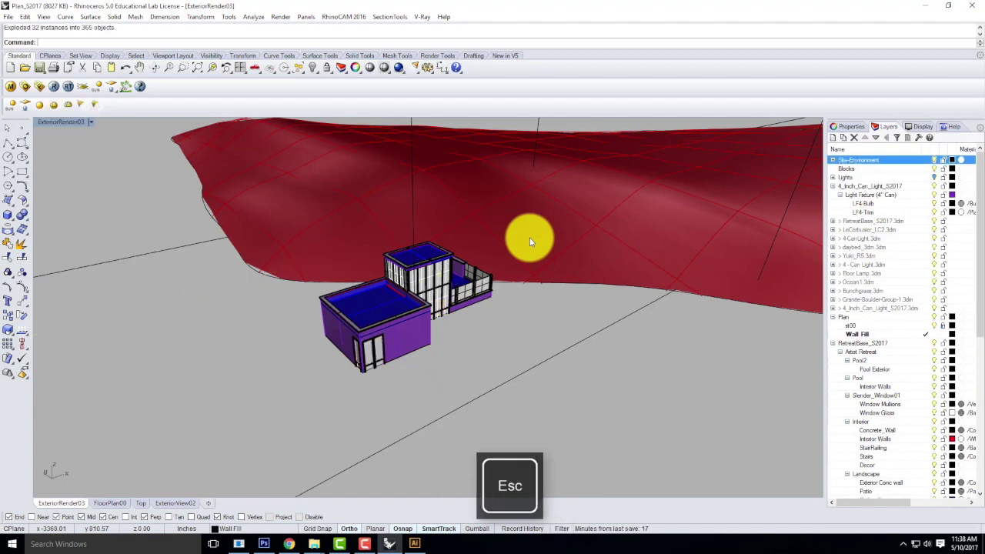
Step: Select the nested block instances left after the first explode and explode them too
type("SelBlockInstances")
key("Return")
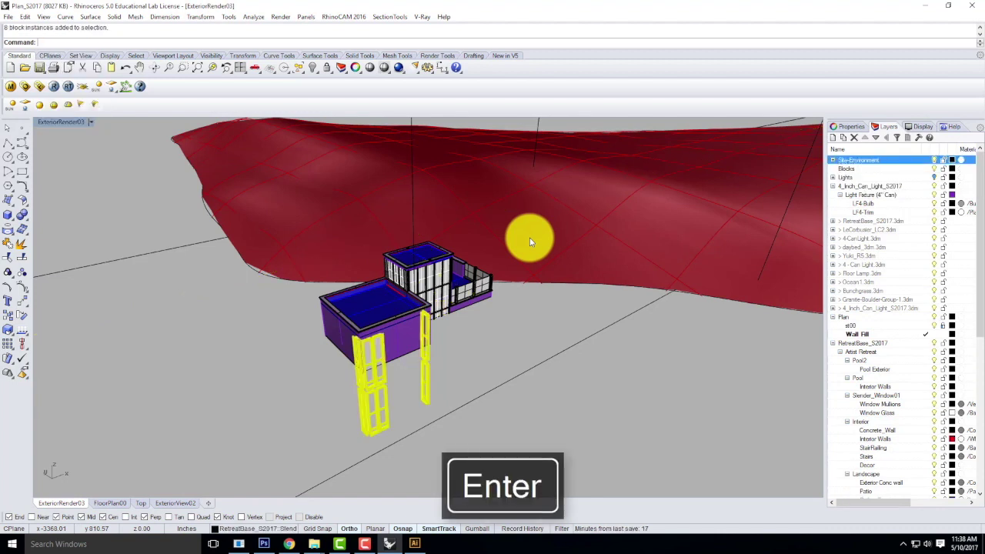
key("Return")
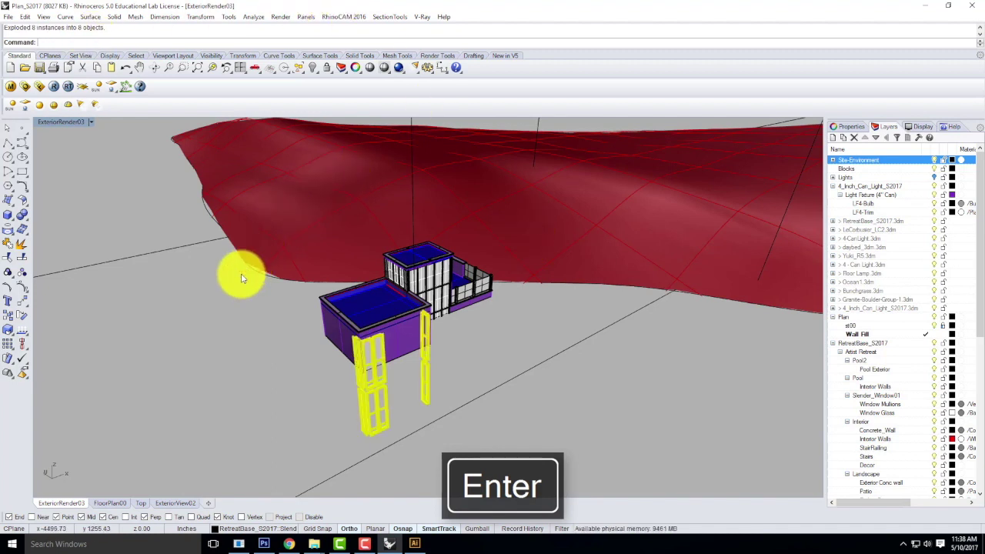
key("Escape")
type("SelAll")
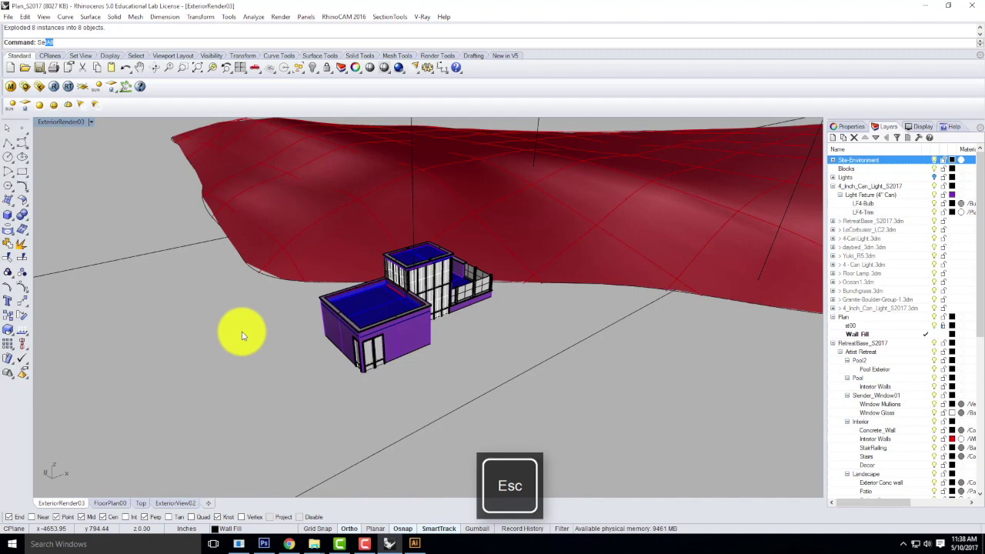
key("Return")
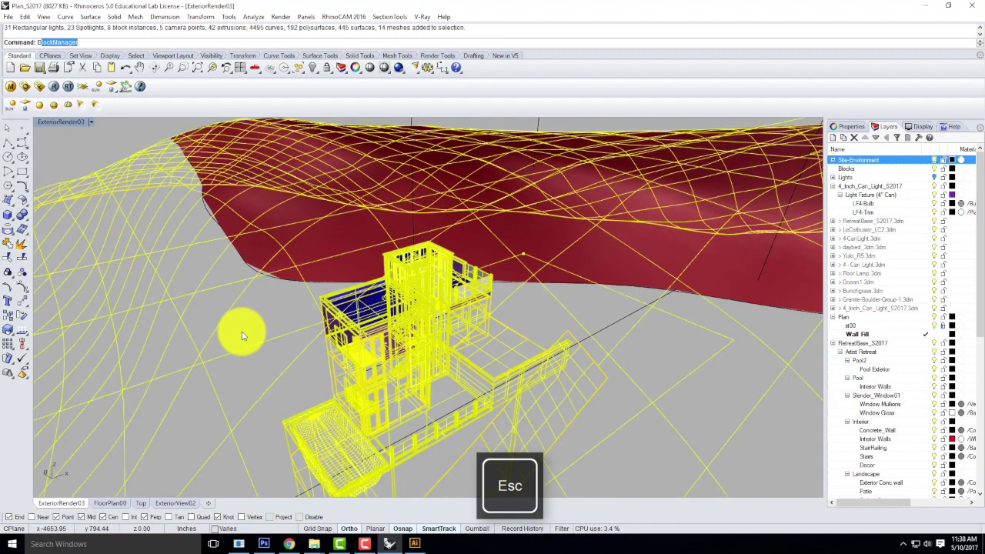
key("Escape")
Step: Explode the block instances that still remain, and run SelBlockInstance once more to check for leftovers
type("SelBlockInstance")
key("Return")
type("Explode")
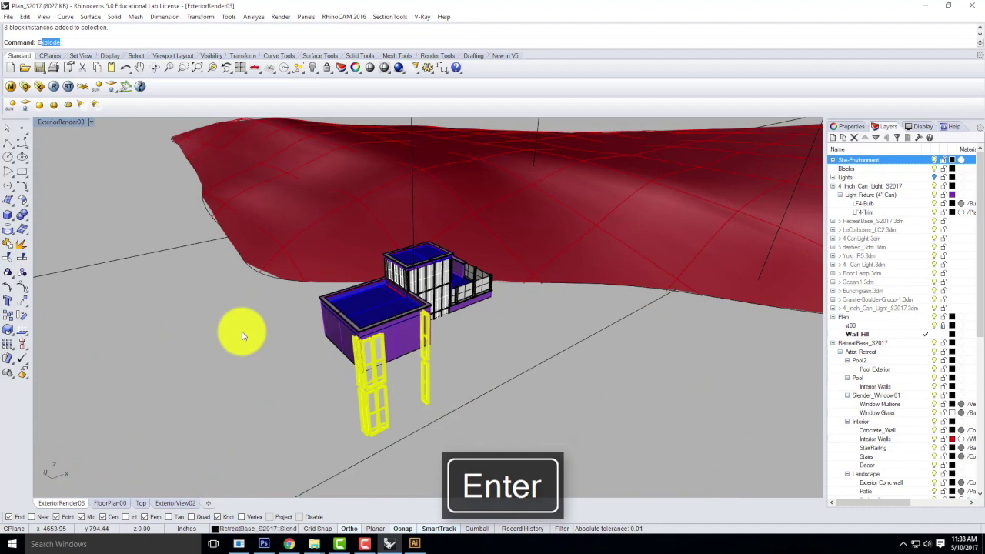
key("Return")
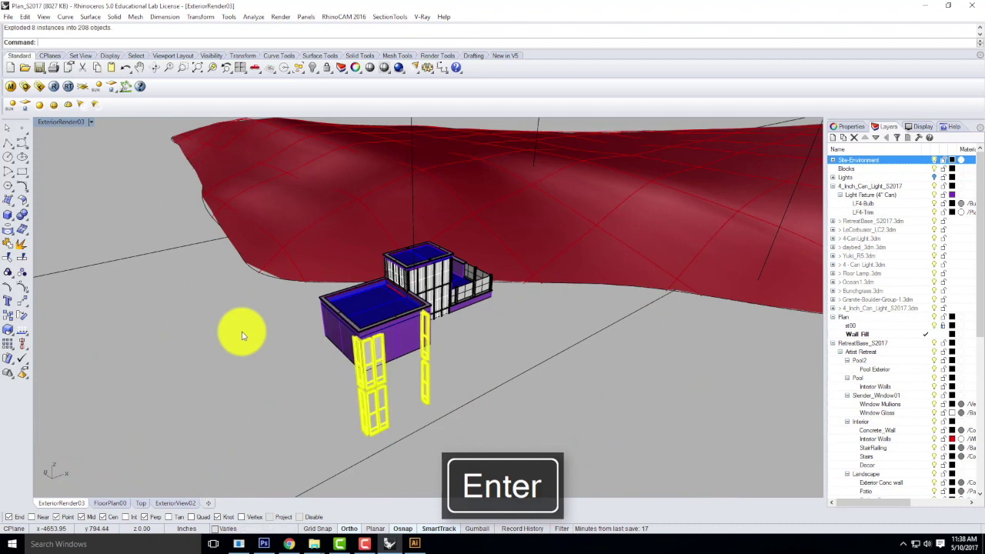
key("Escape")
type("SelBlockInstance")
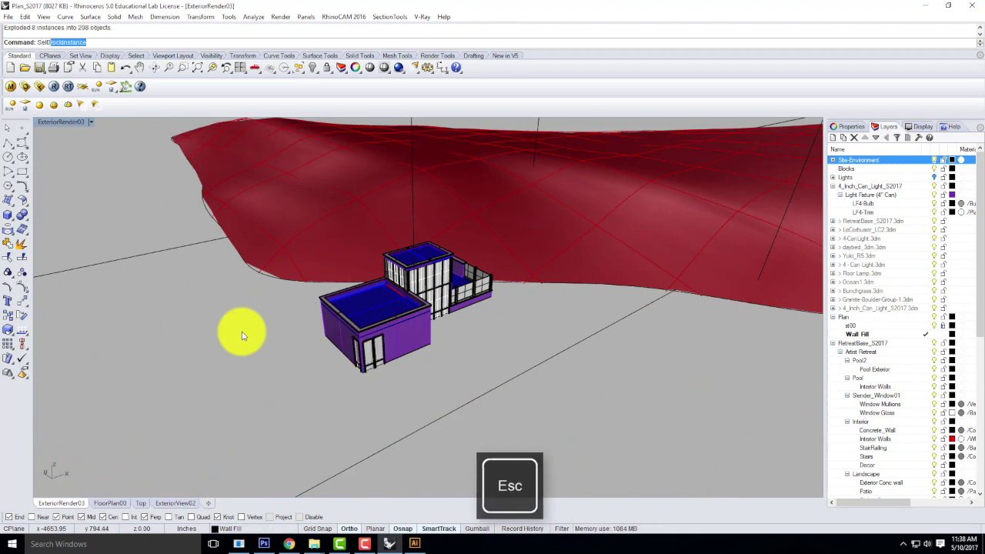
key("Return")
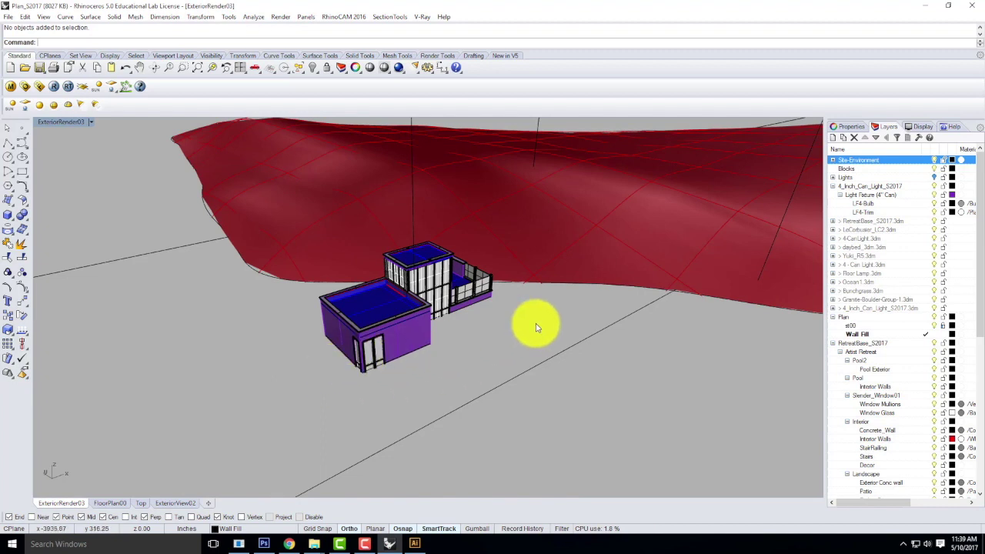
Step: Split all objects in the model except the ocean surface and the large ground plane, using the ground plane as the cutting object
type("Split")
key("Return")
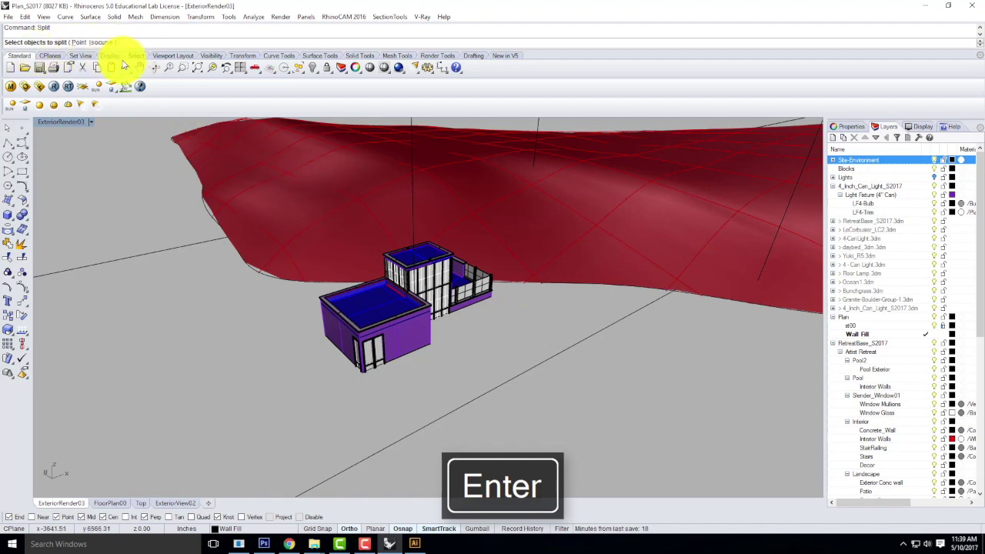
left_click(121, 67)
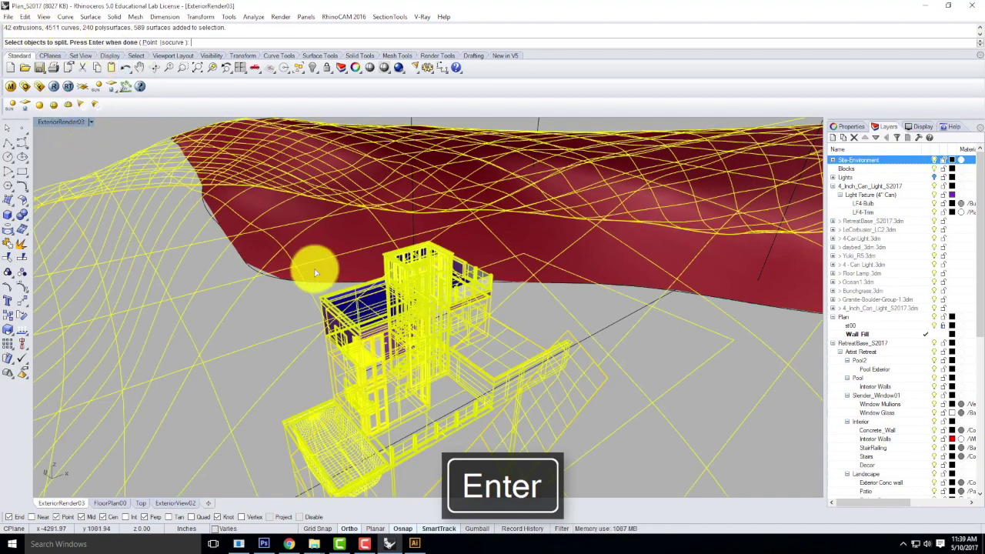
scroll(371, 281, "down", 5)
scroll(371, 282, "down", 10)
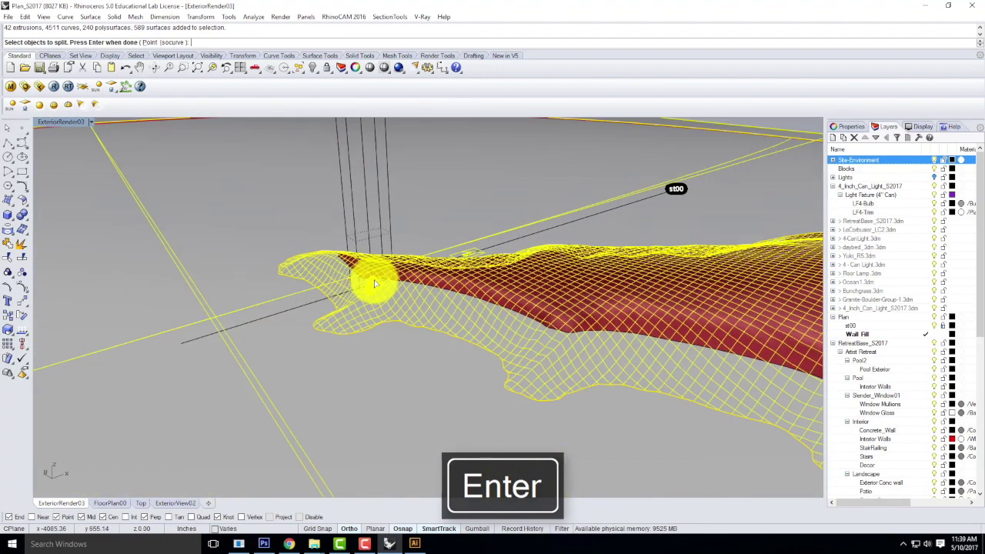
scroll(386, 278, "down", 4)
left_click(440, 138)
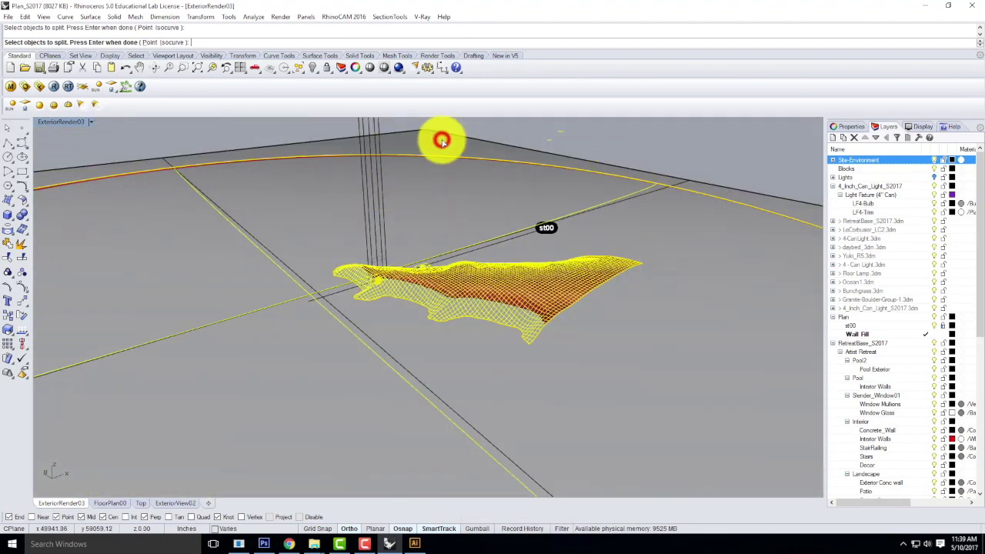
left_click(619, 171)
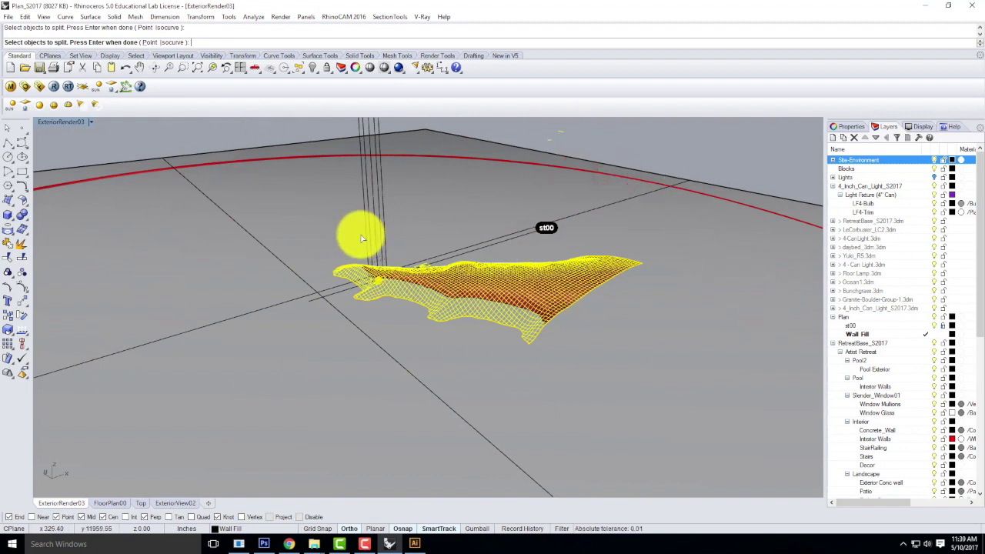
key("Return")
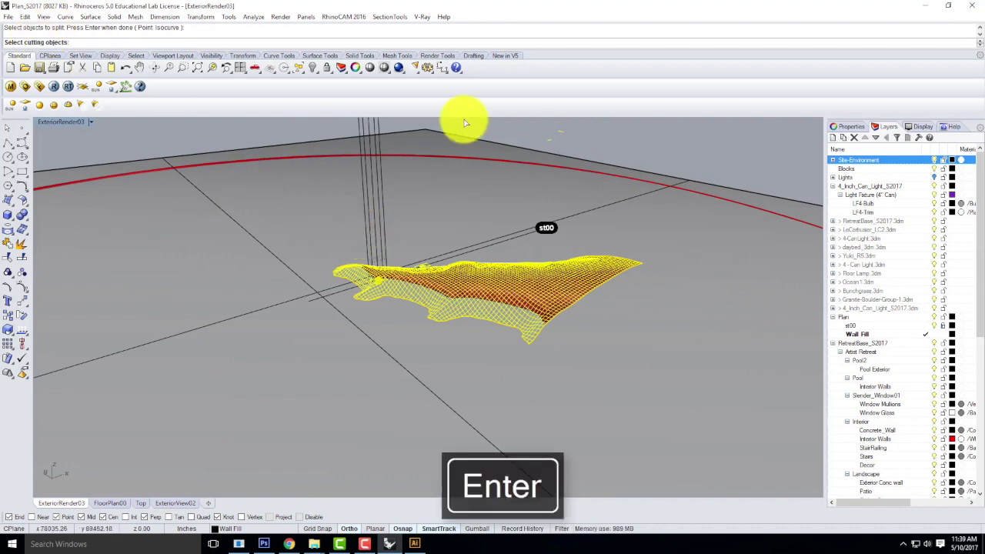
left_click(440, 138)
key("Return")
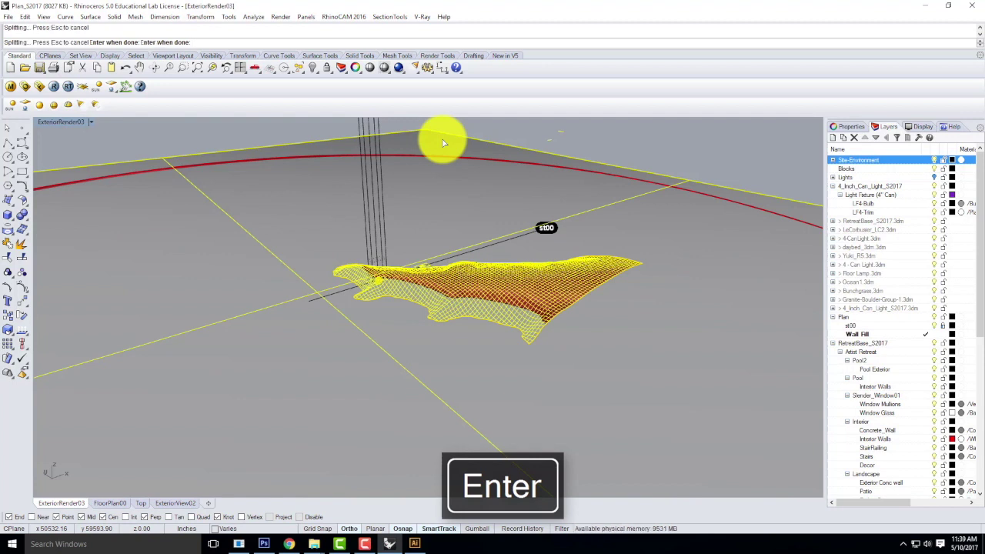
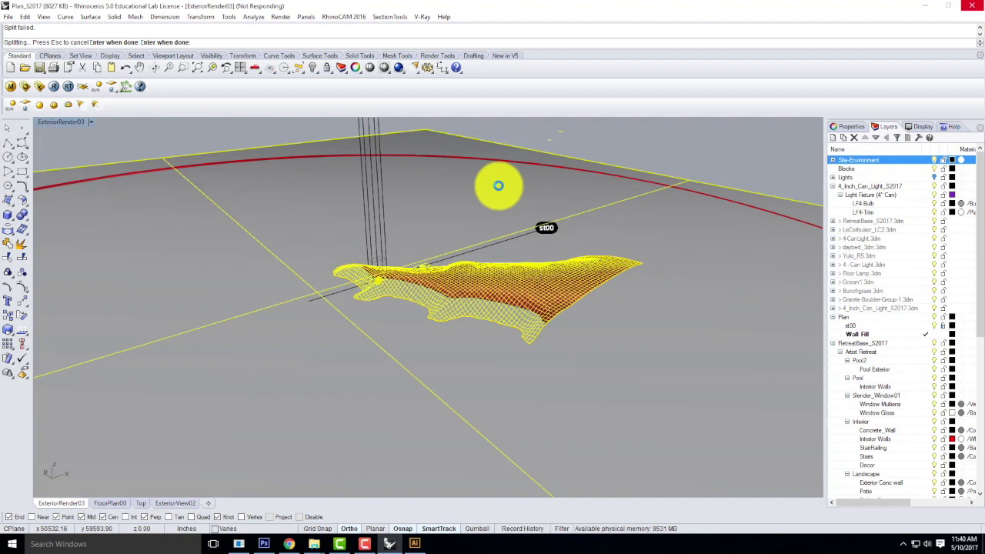
left_click(368, 543)
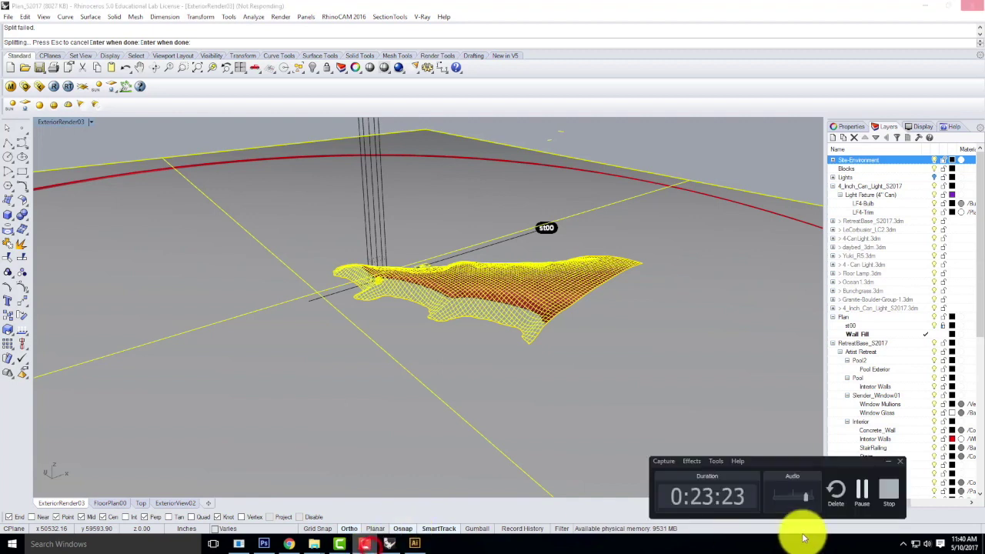
left_click(862, 489)
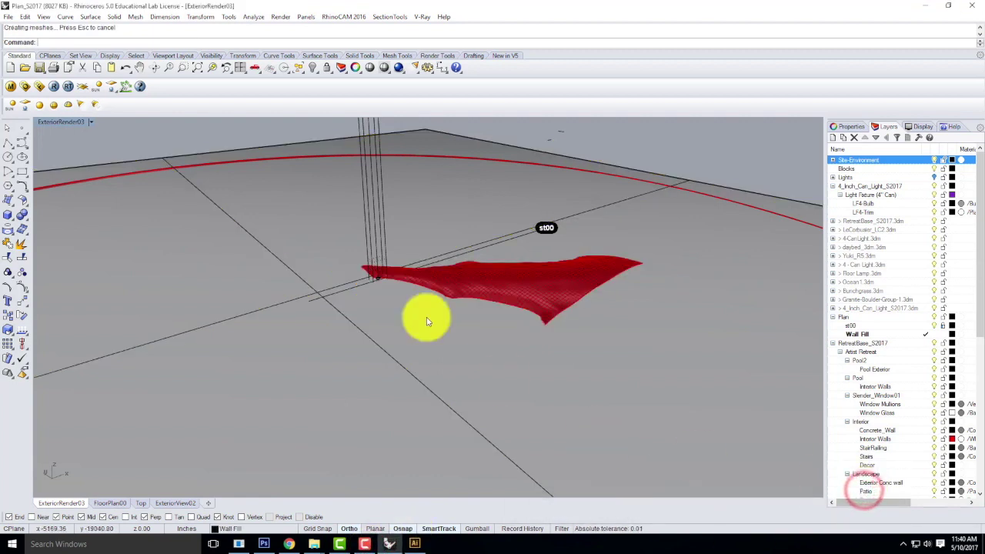
right_click_drag(291, 309, 385, 295)
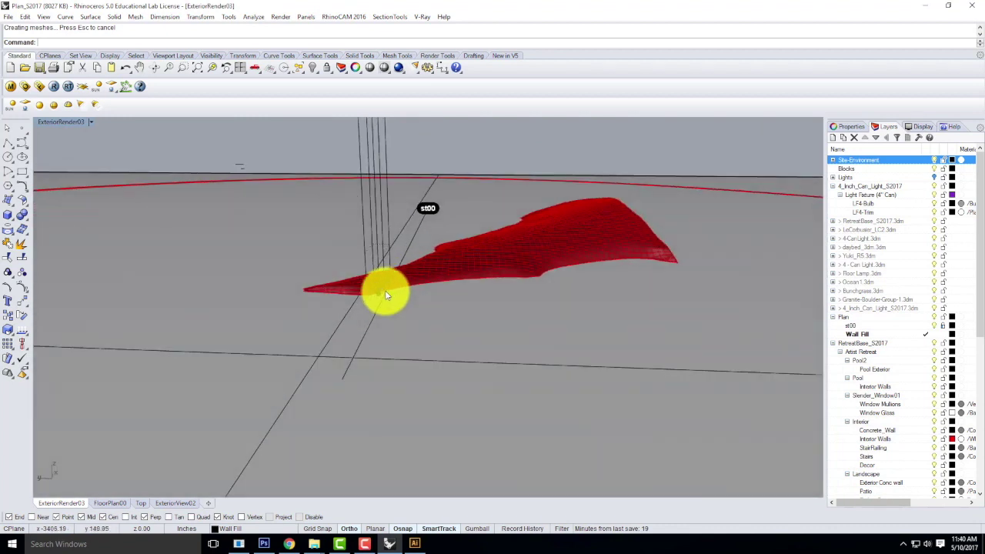
Step: Switch to the four-viewport layout and set the Top viewport to the Front view, framing the building
double_click(67, 122)
left_click(55, 315)
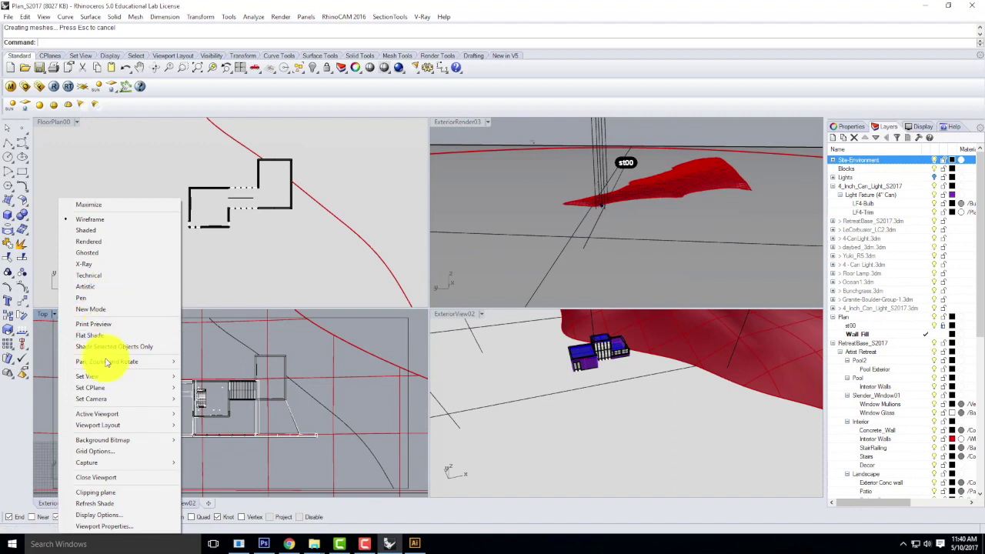
mouse_move(110, 377)
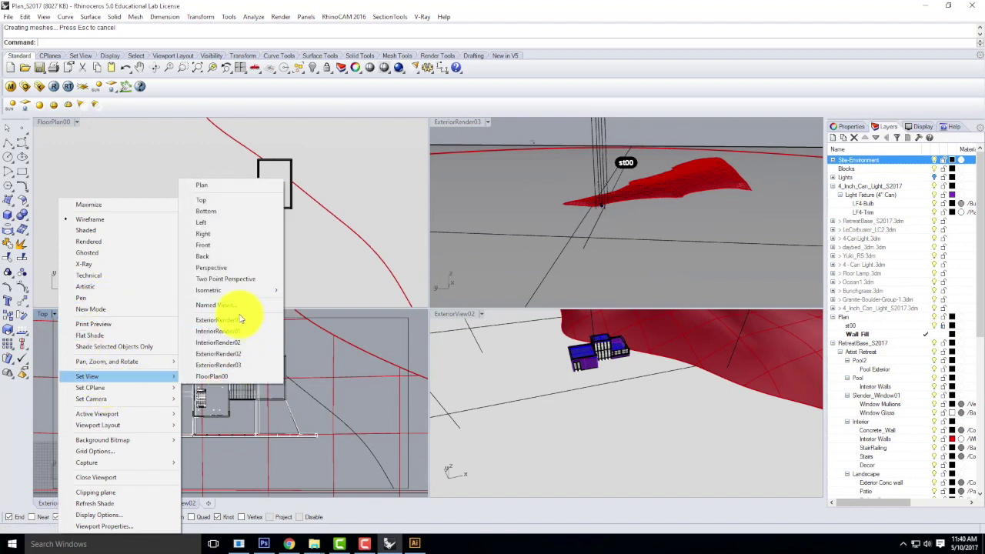
left_click(221, 245)
scroll(249, 402, "down", 5)
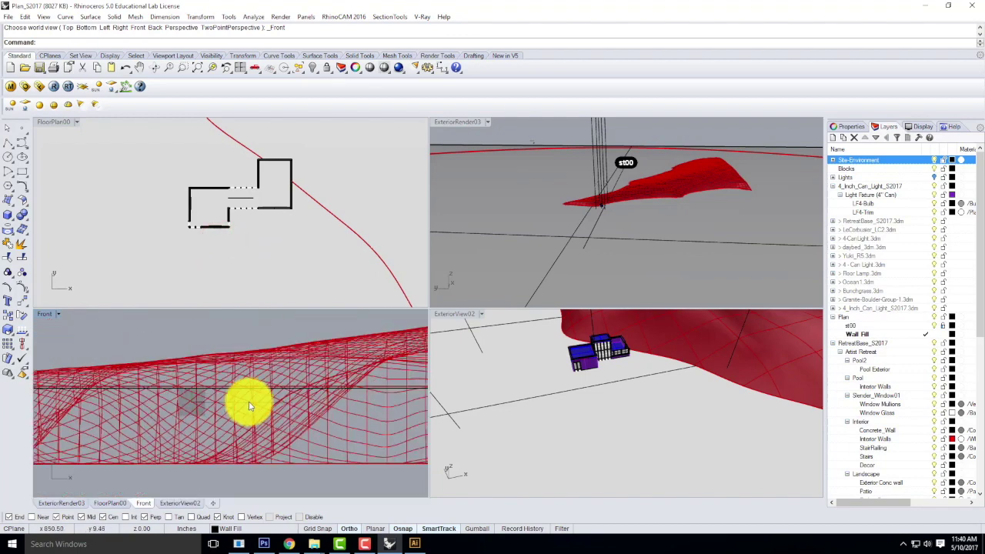
right_click_drag(90, 403, 363, 359)
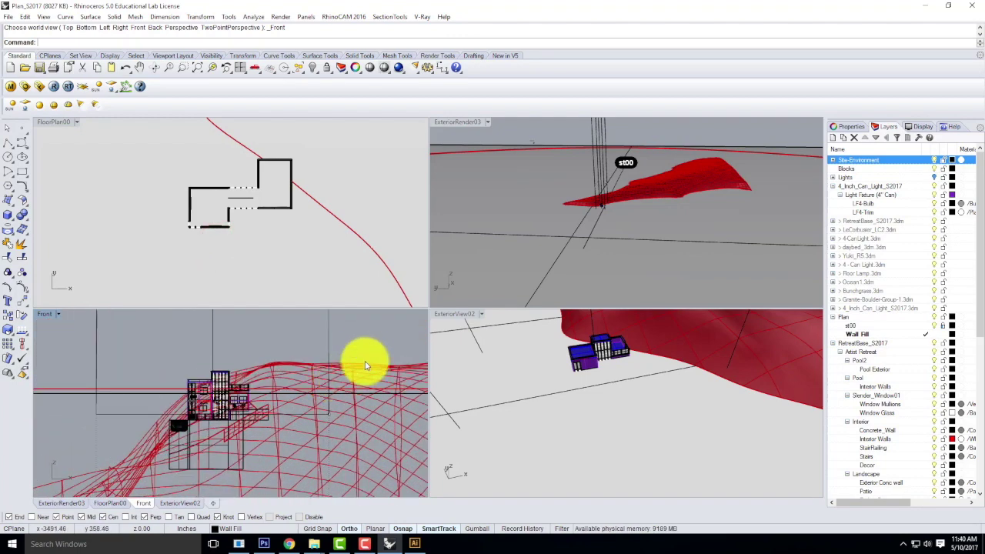
Step: Check the split in the Front view by selecting everything above the ground plane, and clear the selection
left_click(141, 395)
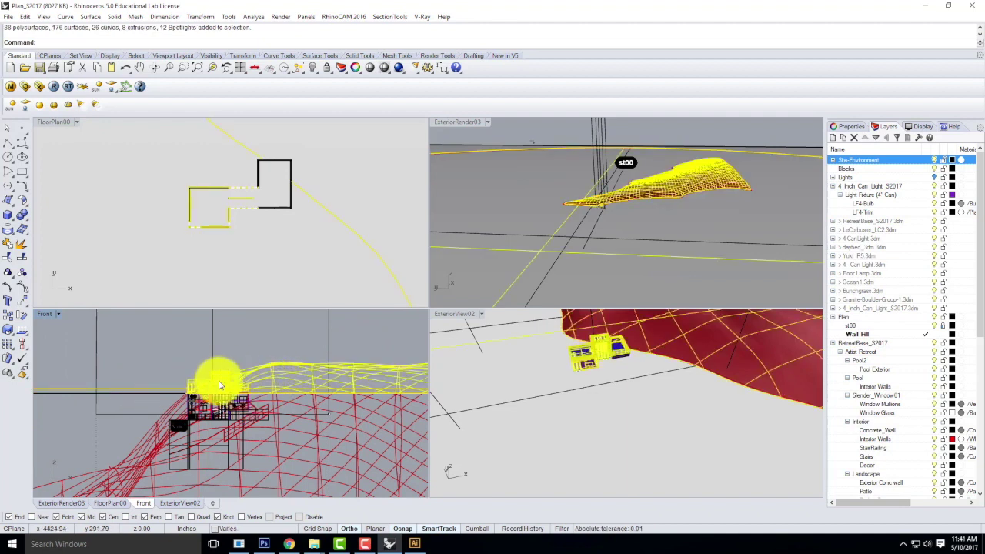
left_click(153, 345)
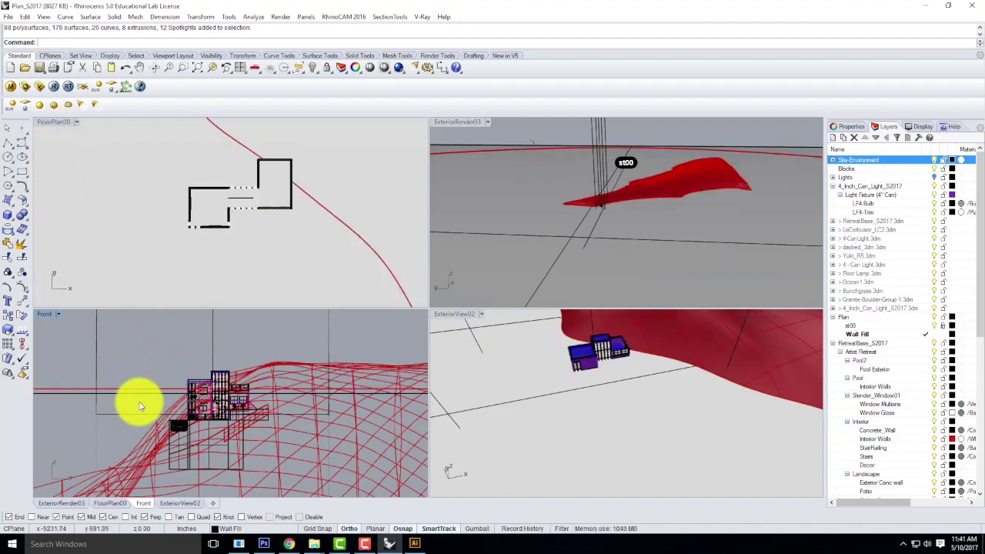
scroll(227, 377, "up", 3)
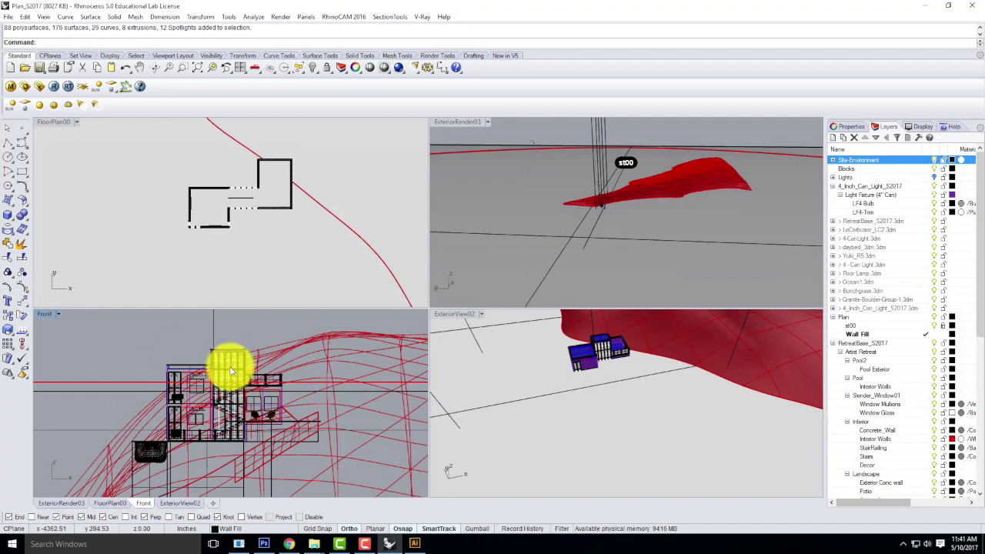
Step: Hide the flat ocean surface that crosses the building in the Front view
left_click(138, 384)
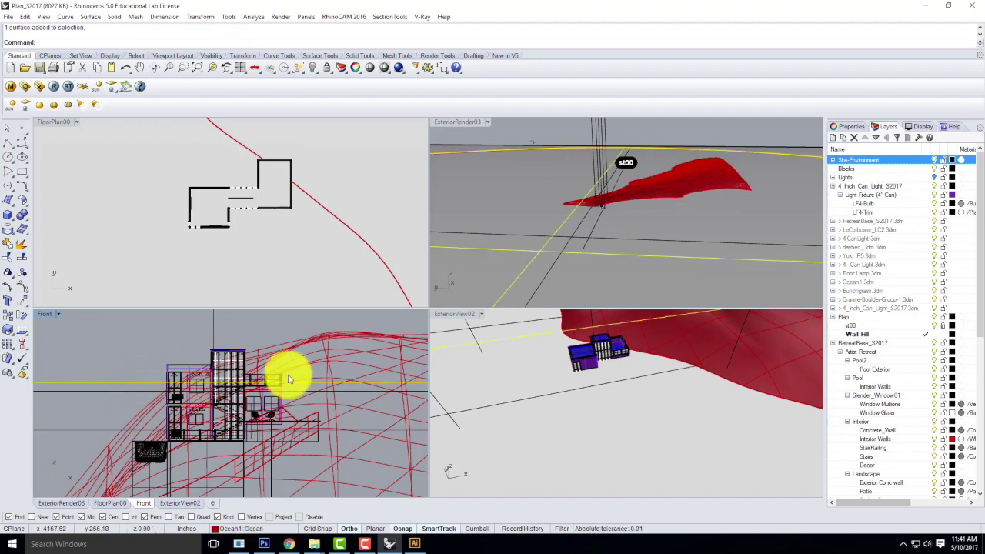
key("Return")
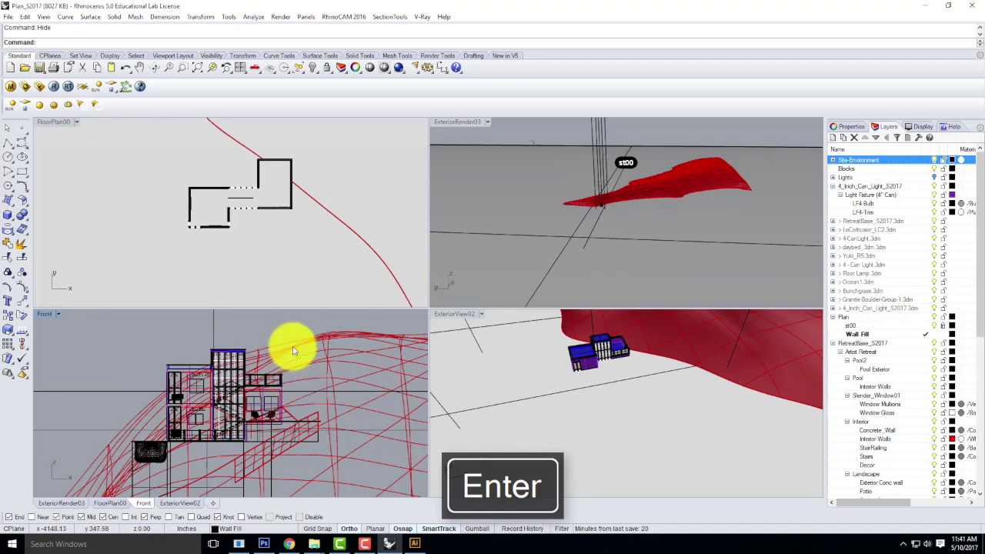
left_click(101, 394)
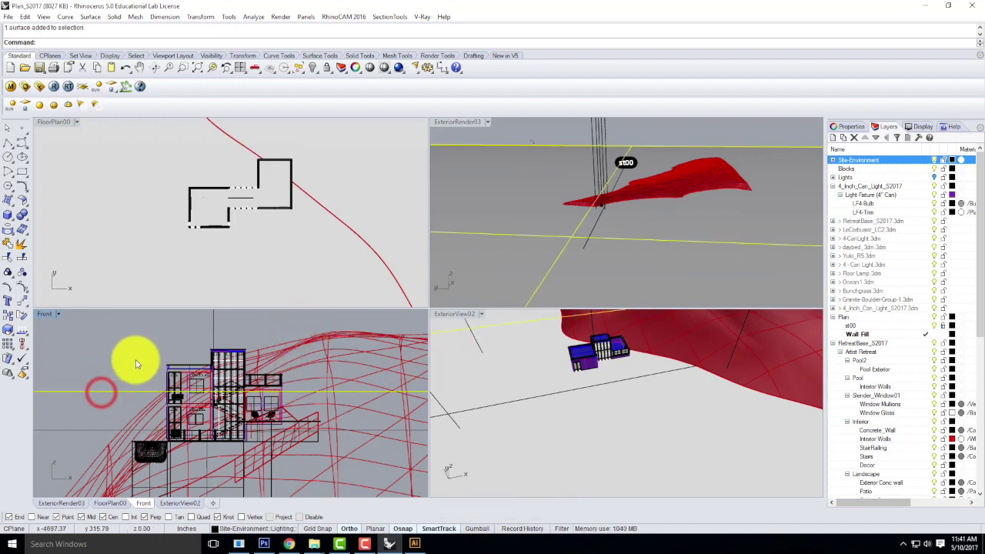
key("Escape")
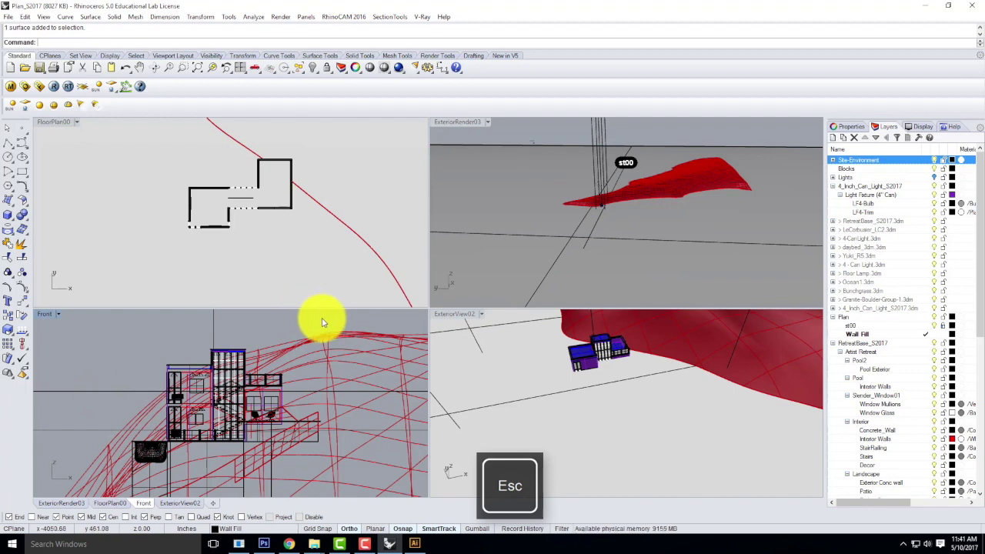
Step: Open the V-Ray option editor and start loading a saved visopt file
left_click(11, 87)
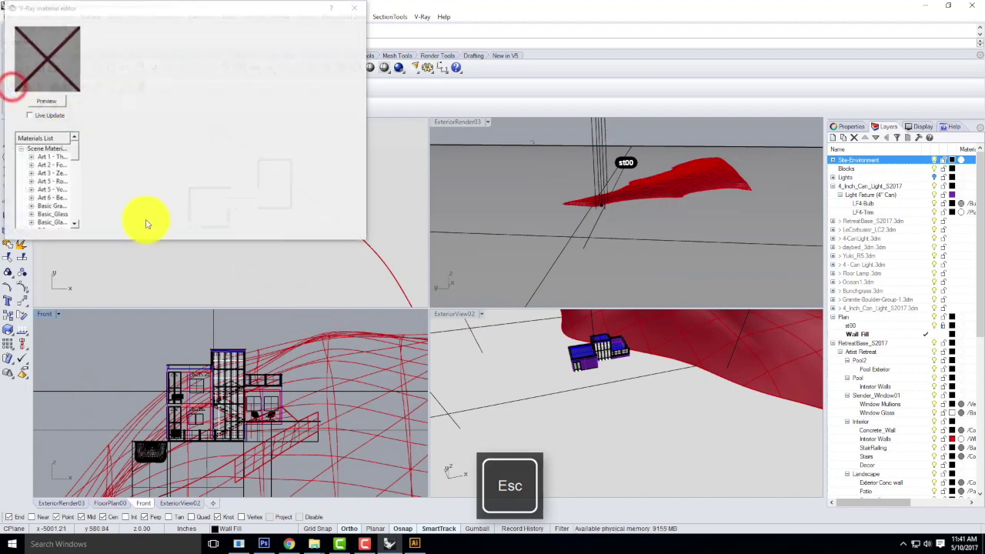
left_click(357, 8)
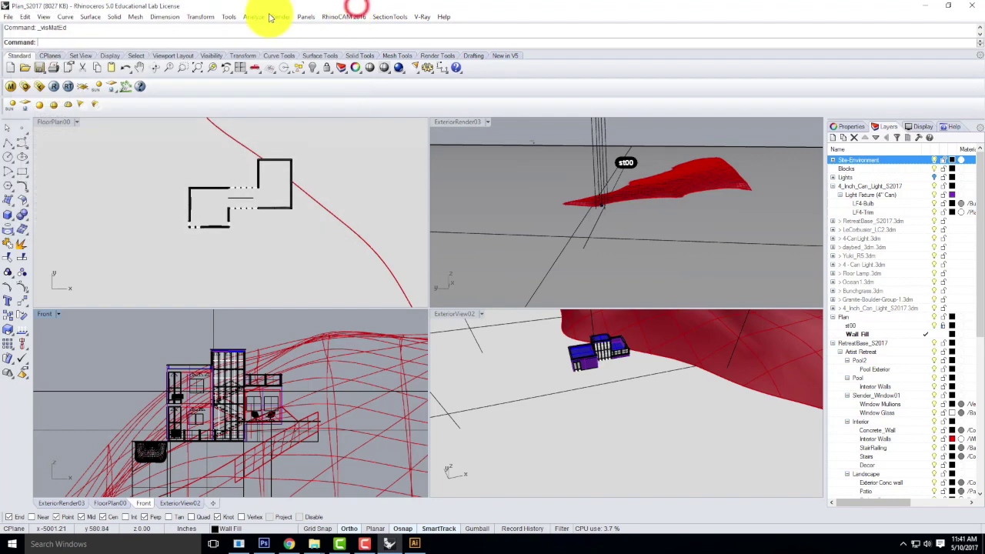
left_click(25, 88)
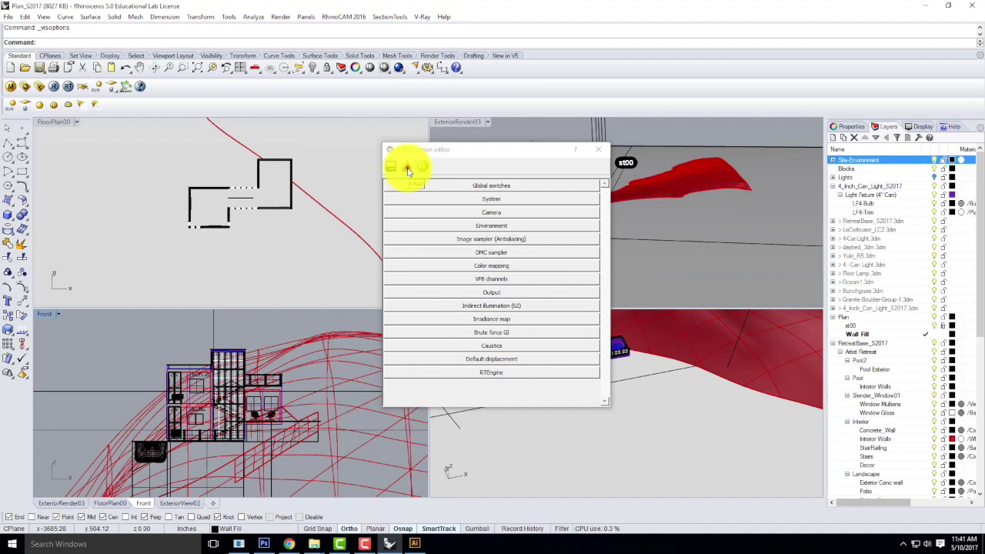
left_click(408, 171)
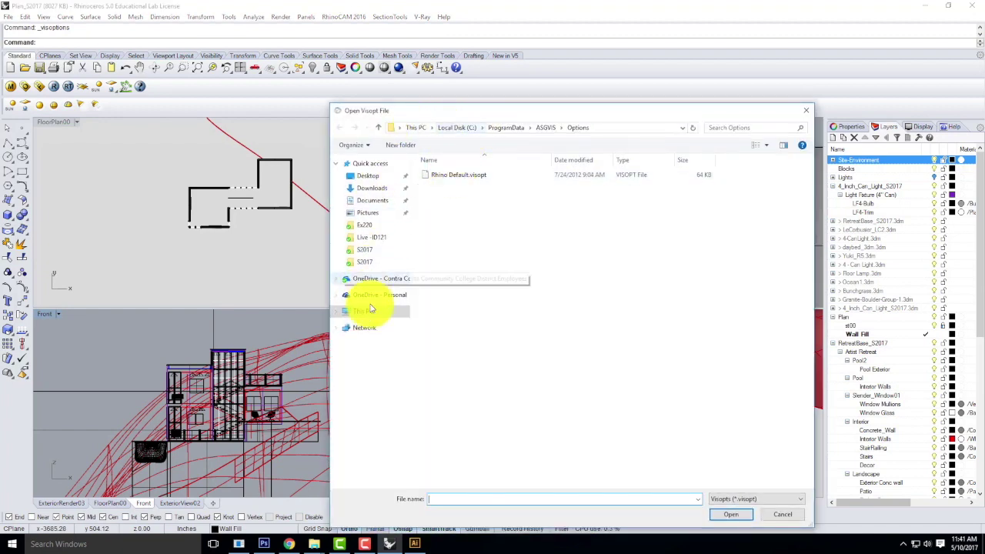
Step: Browse to the Live - A136 Exercises folder inside Live Demonstrations on the college OneDrive
left_click(378, 280)
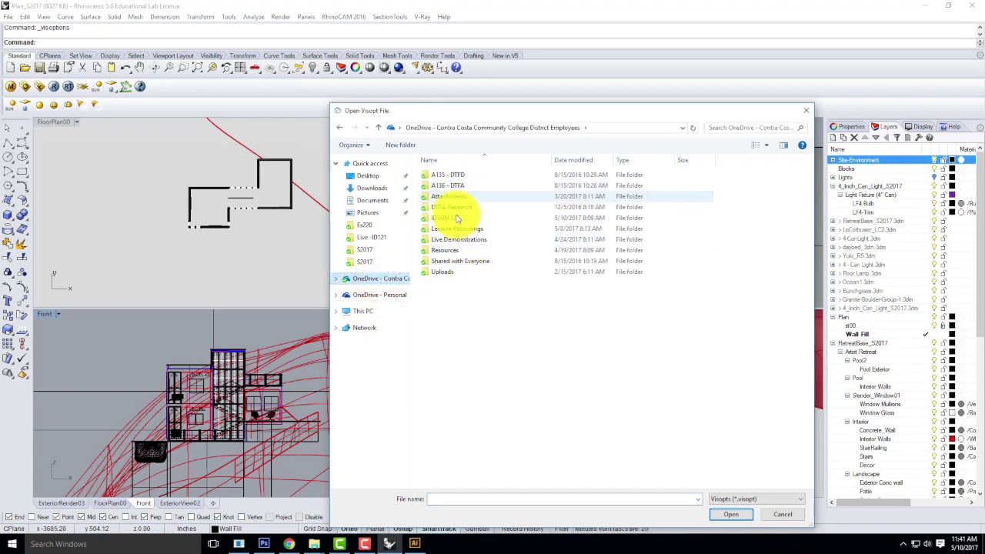
double_click(458, 244)
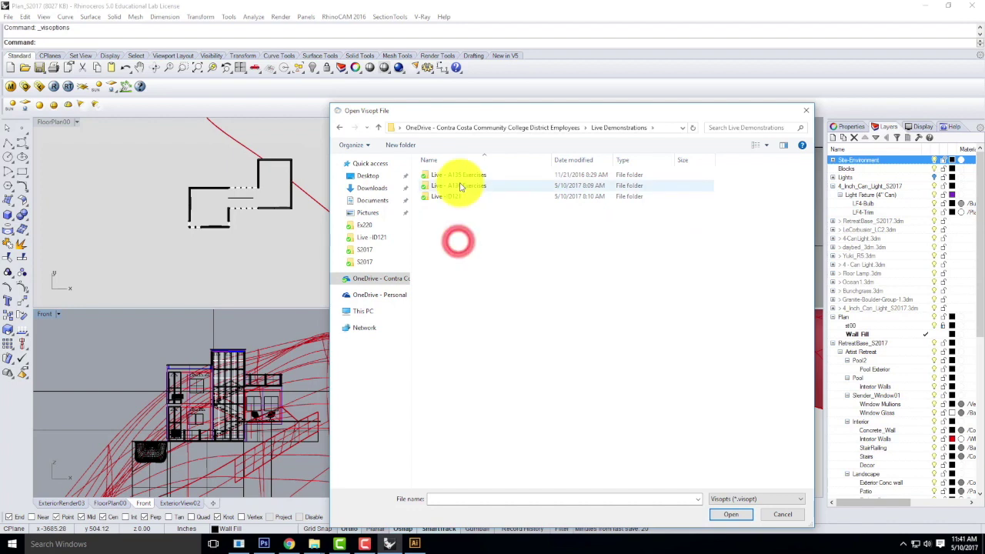
double_click(465, 184)
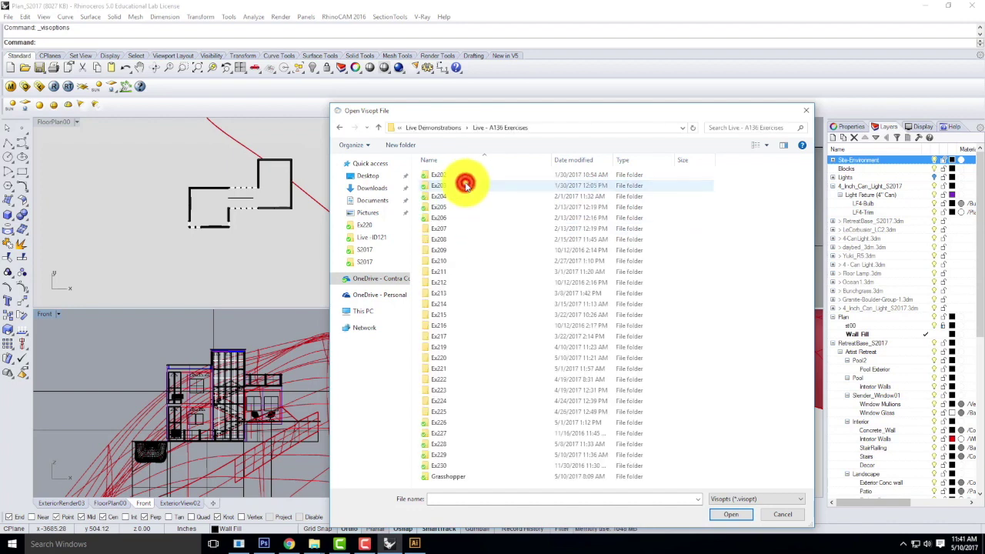
Step: Look through the Ex226 and Ex225 exercise folders for a saved visopt file
double_click(453, 420)
double_click(449, 187)
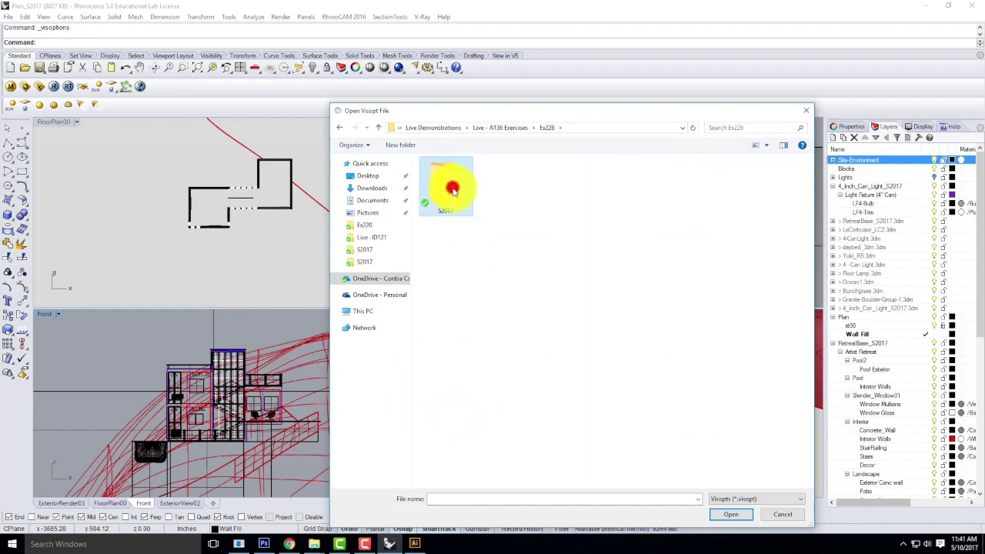
left_click(340, 126)
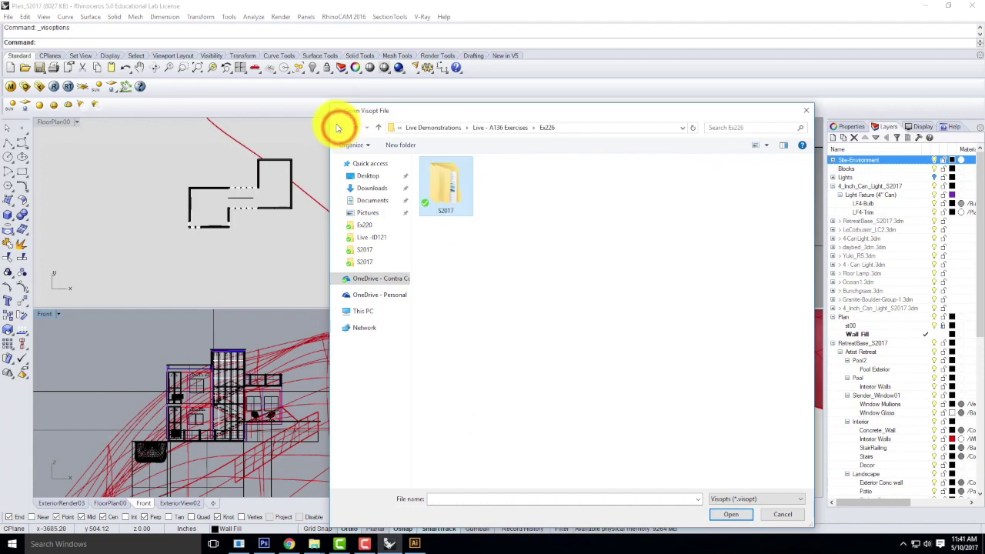
left_click(339, 126)
double_click(439, 412)
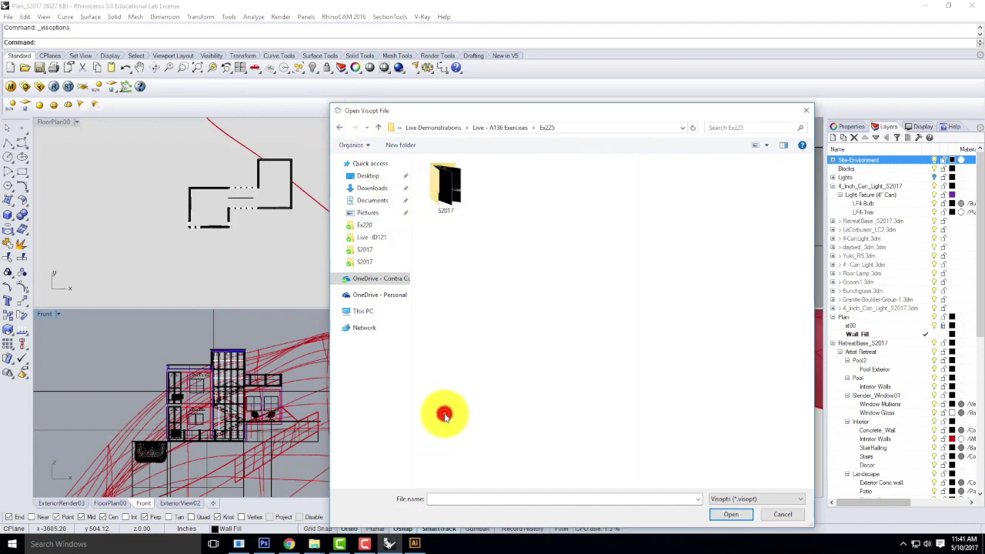
left_click(339, 125)
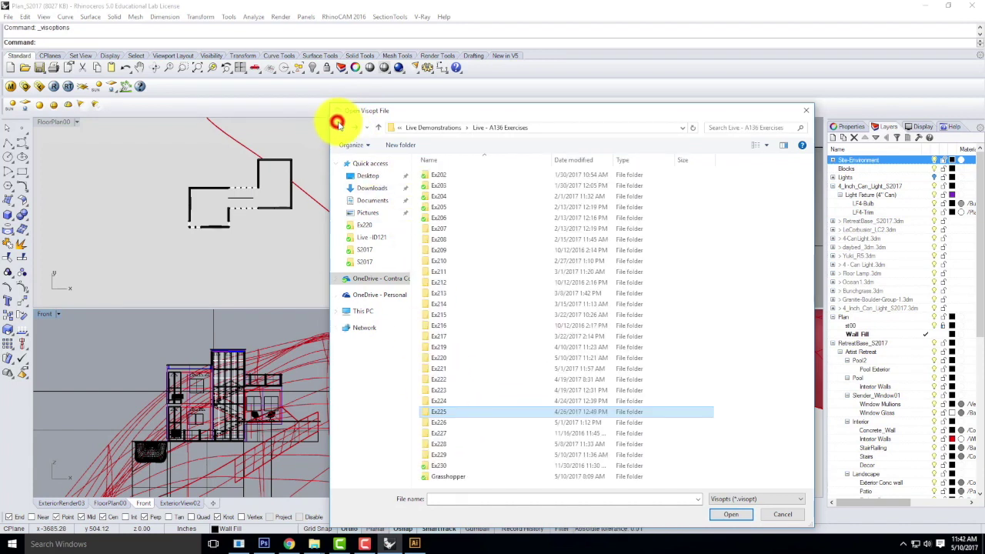
left_click(438, 403)
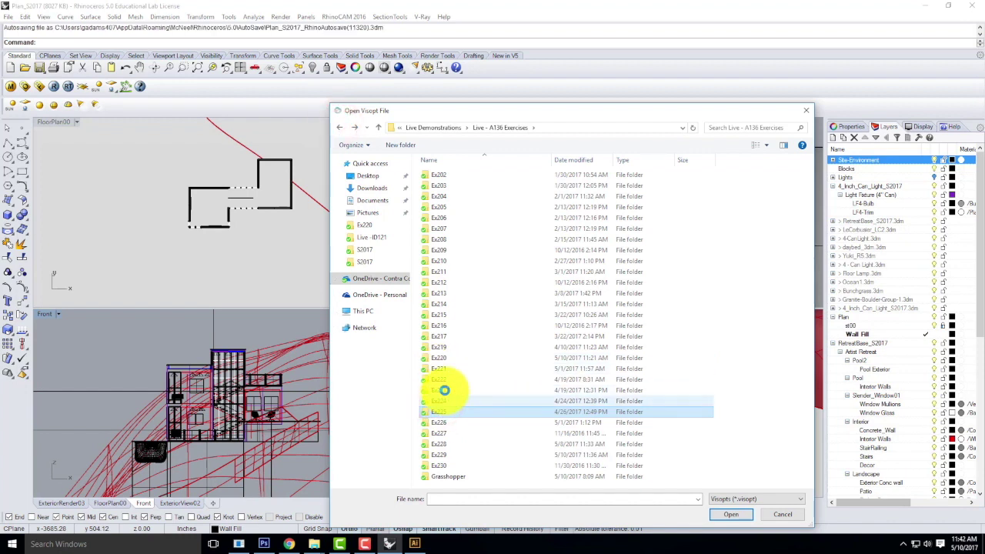
Step: Continue looking for a saved visopt file in the Ex225 and Ex224 subfolders and in Ex222
double_click(439, 410)
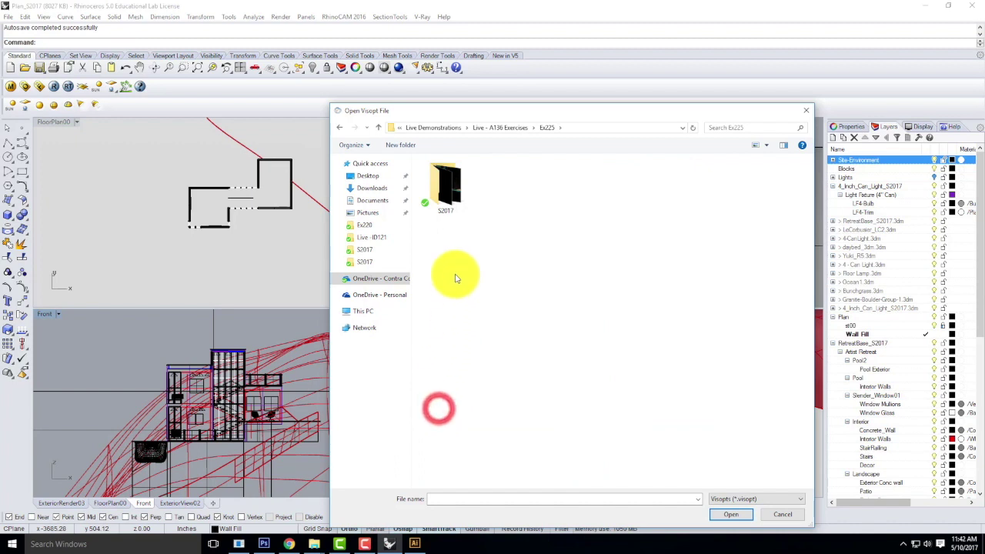
double_click(451, 188)
left_click(342, 129)
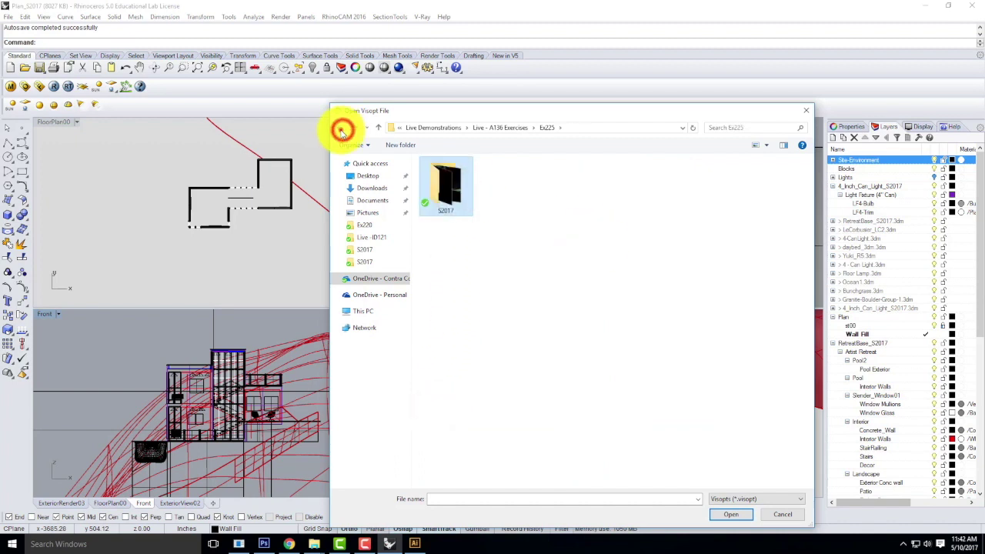
left_click(341, 129)
double_click(438, 400)
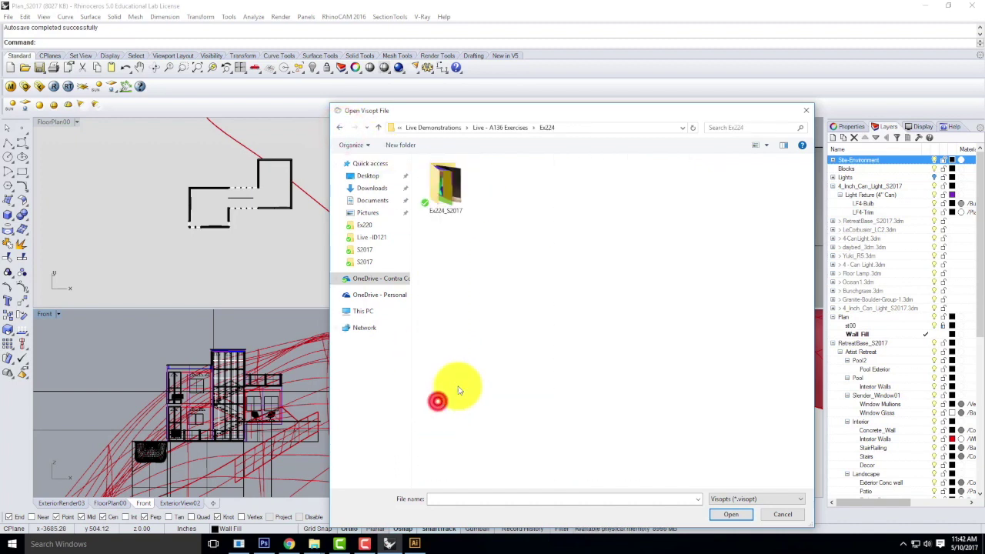
double_click(460, 197)
left_click(339, 129)
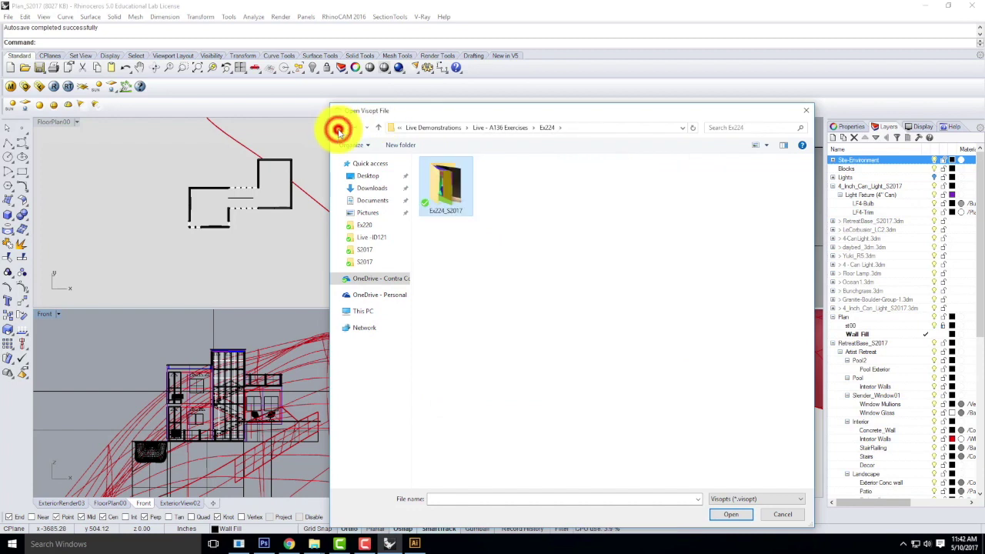
left_click(339, 129)
double_click(437, 379)
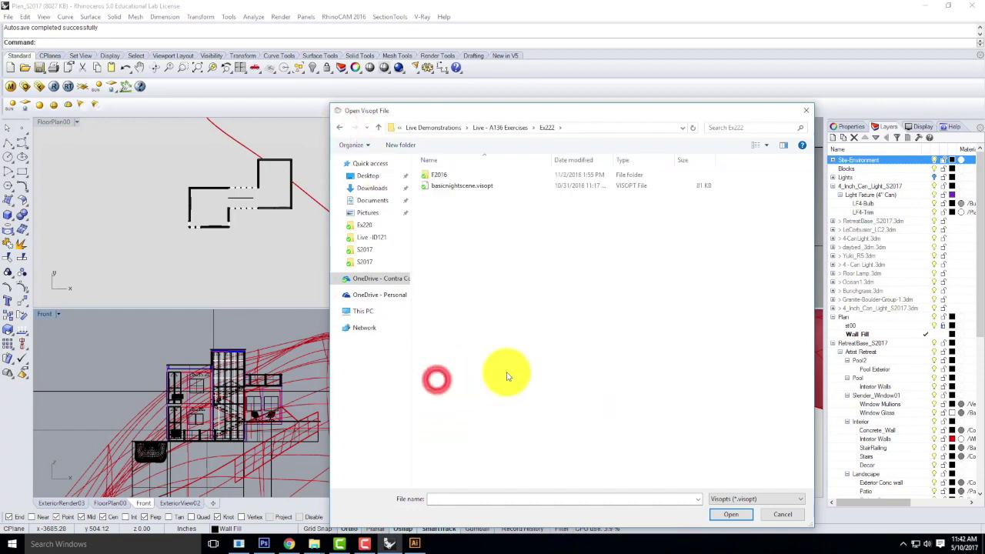
left_click(339, 129)
Step: Load Master_Site_S2017_Day.visopt from the Ex221 folder into the V-Ray options
double_click(446, 368)
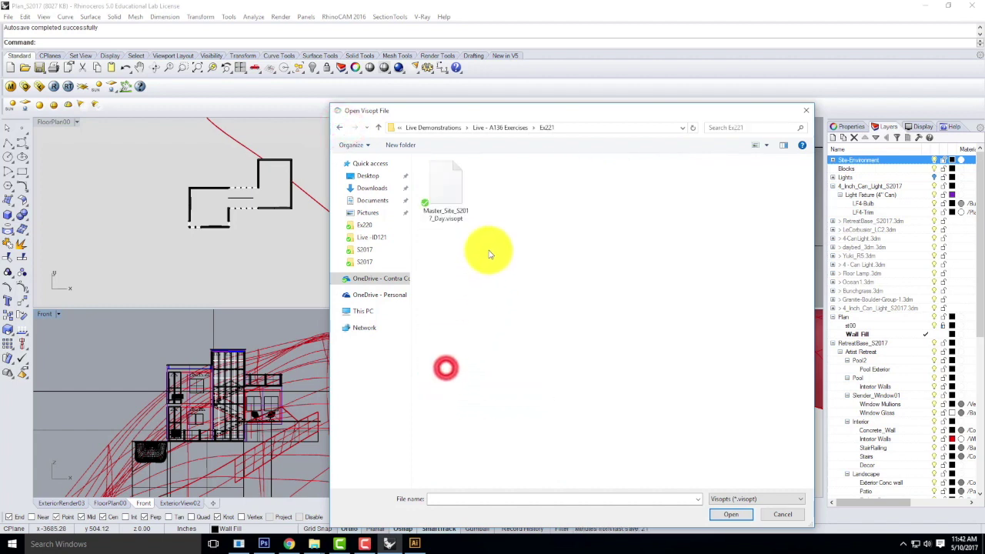
left_click(457, 190)
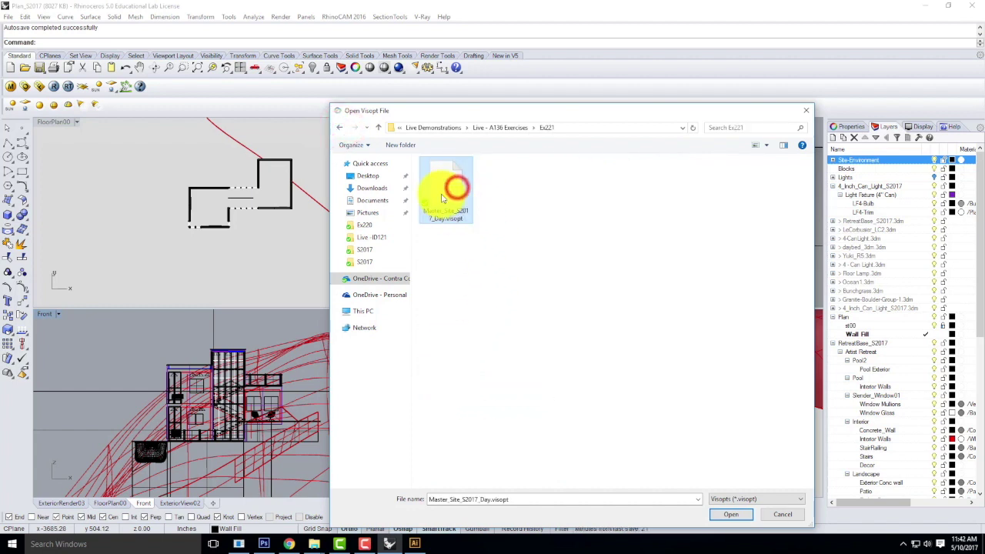
left_click(736, 513)
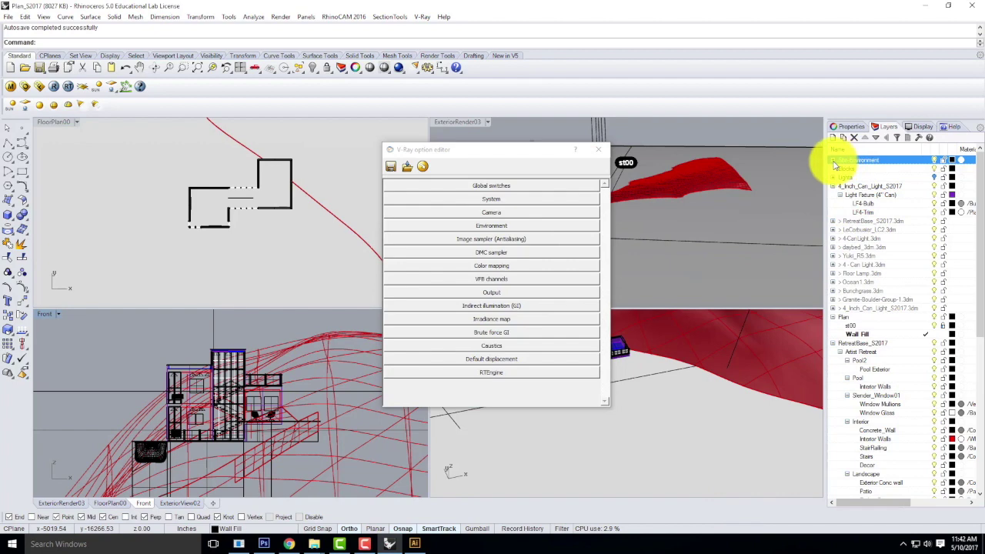
Step: Turn on the Sun layer within Site-Environment and close the V-Ray option editor
left_click(834, 160)
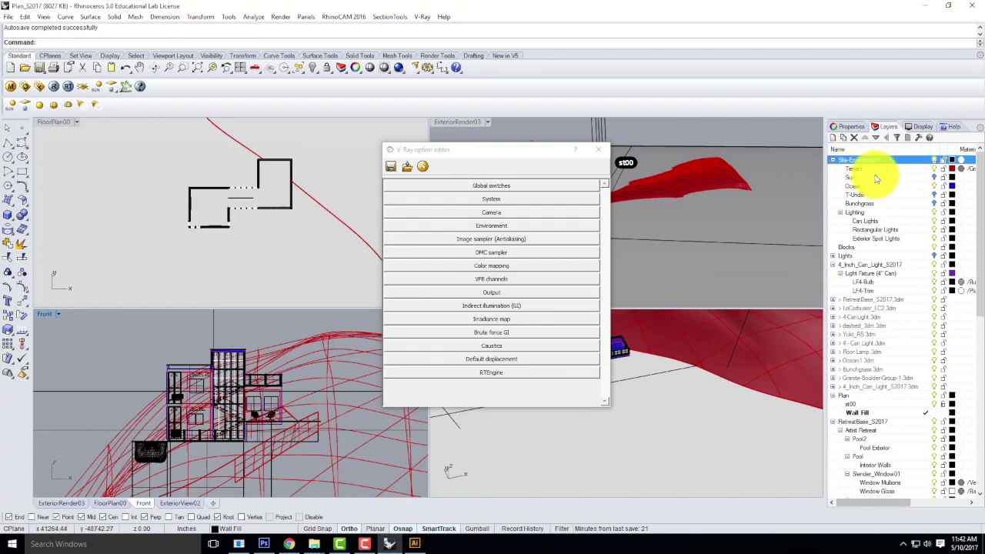
left_click(936, 178)
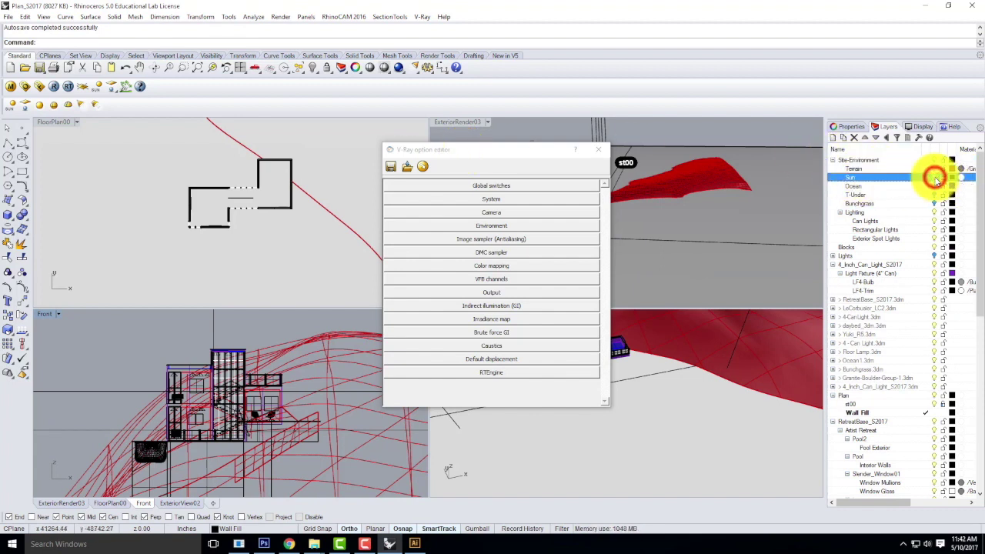
left_click(600, 152)
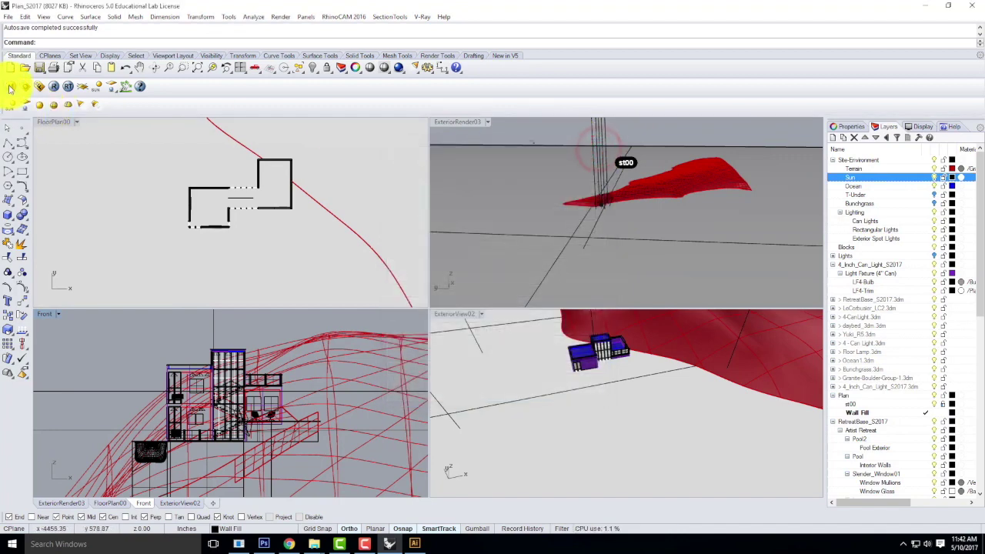
Step: Open the V-Ray material editor and start loading a material file into the scene materials
left_click(10, 87)
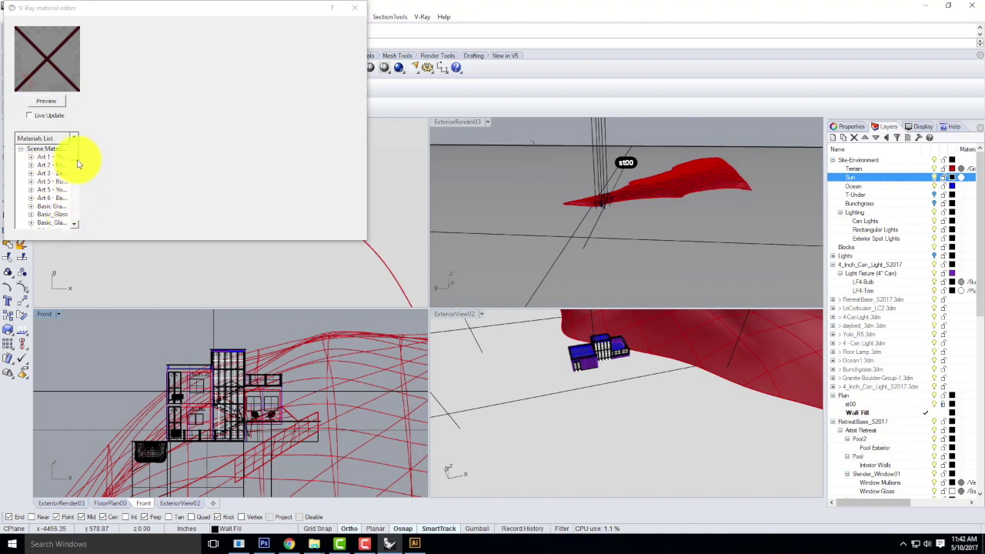
left_click_drag(75, 157, 77, 186)
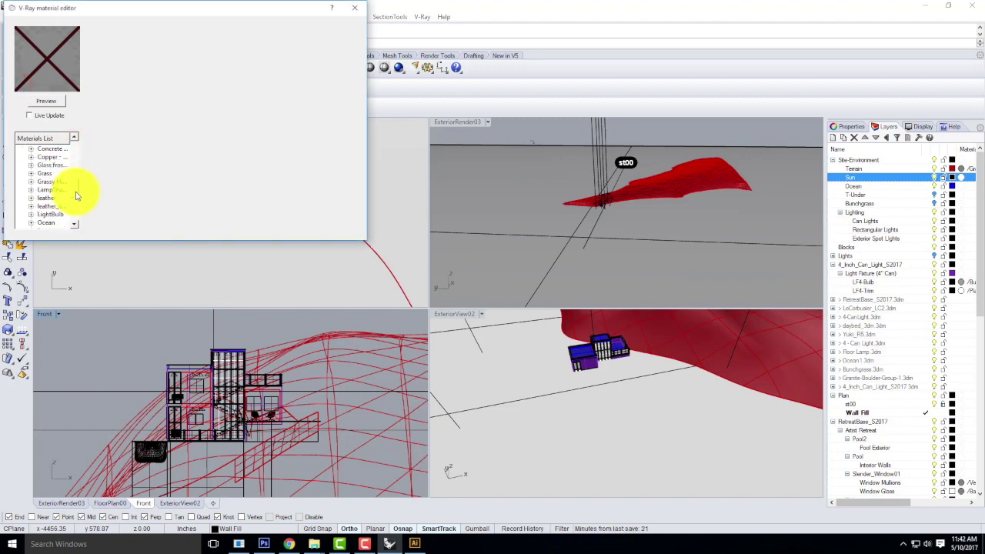
left_click_drag(76, 185, 75, 142)
right_click(49, 151)
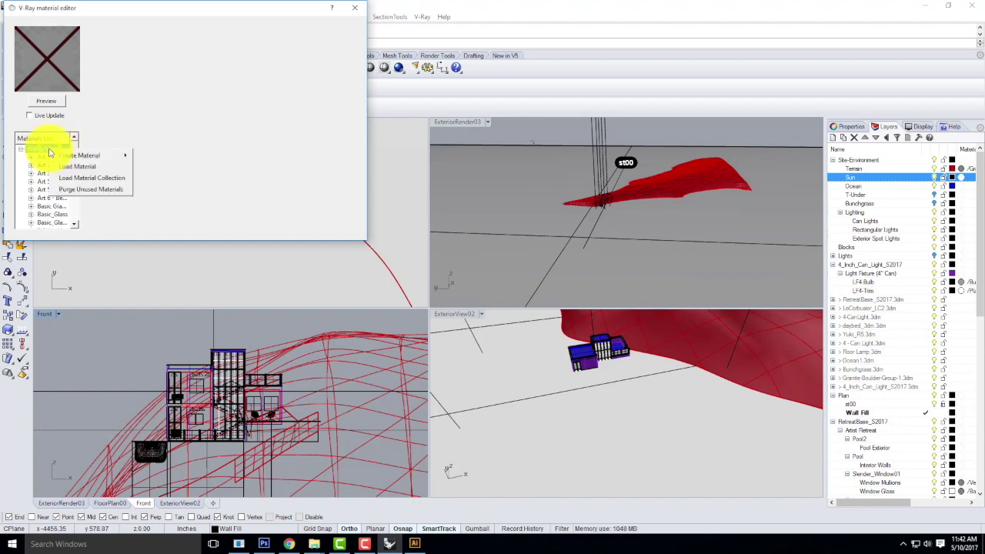
left_click(85, 168)
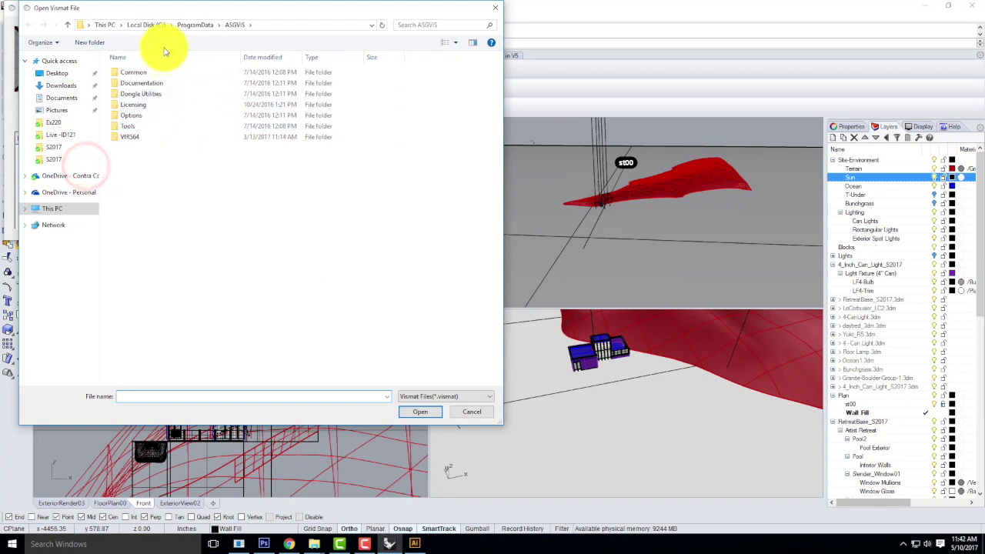
Step: Browse on the college OneDrive to the Special Materials folder within Resources, V-Ray, V-Ray Materials
left_click(63, 177)
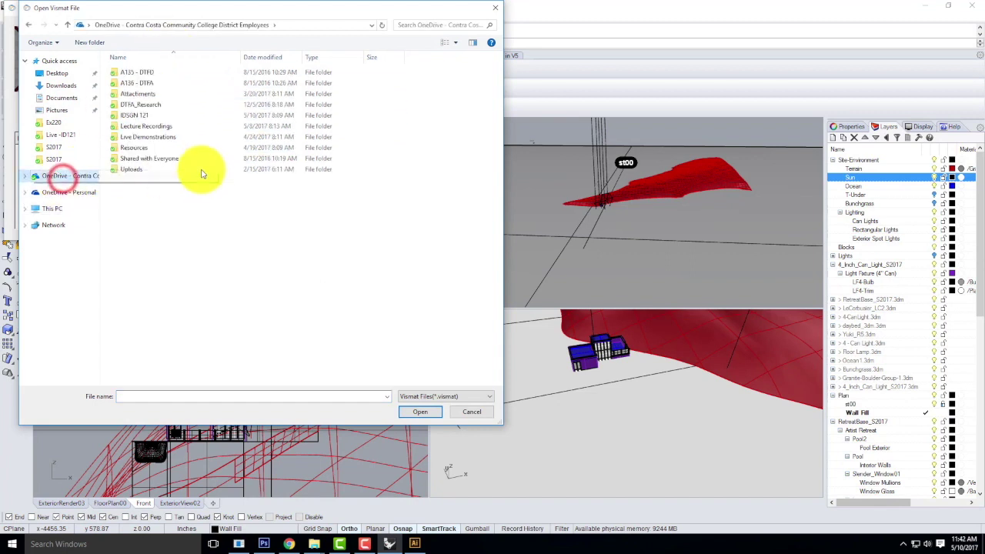
double_click(137, 147)
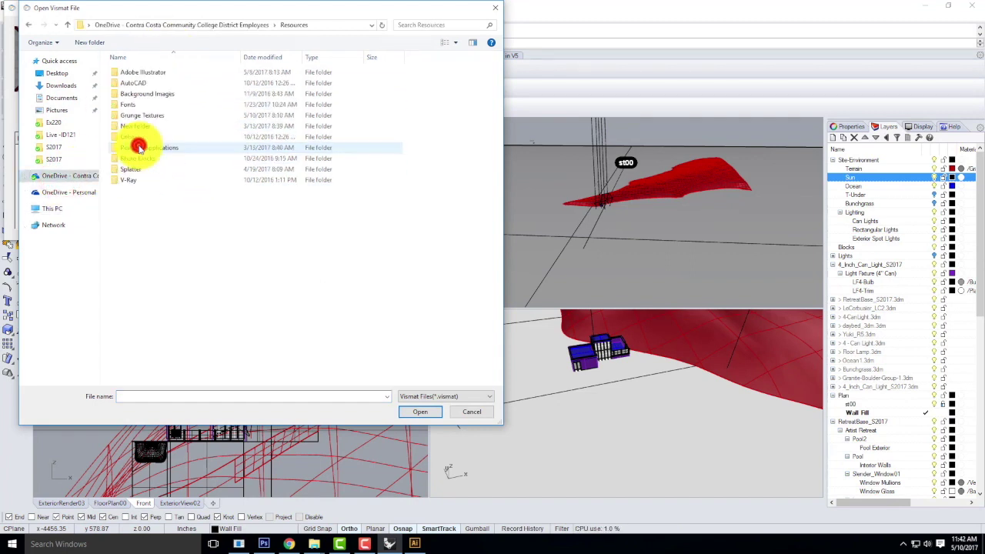
double_click(131, 182)
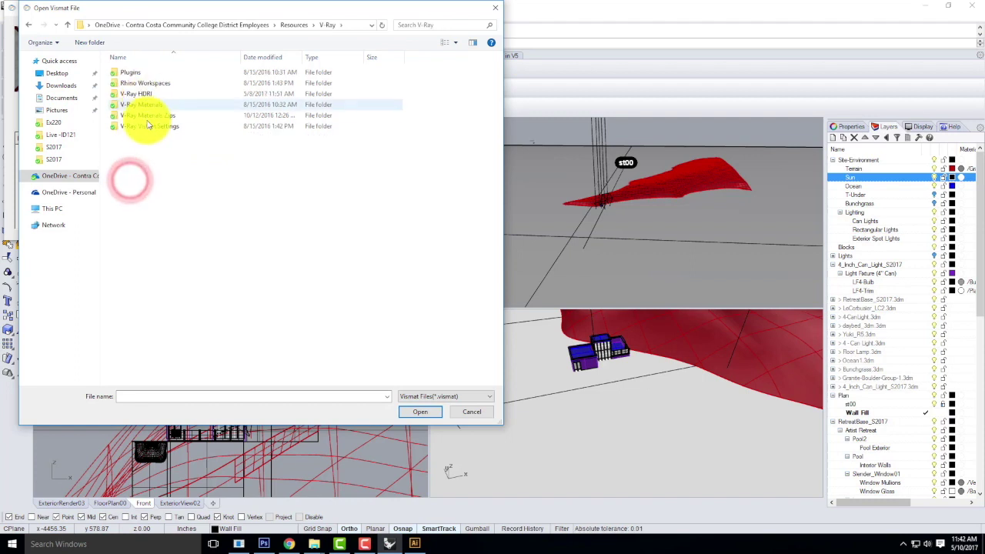
double_click(148, 104)
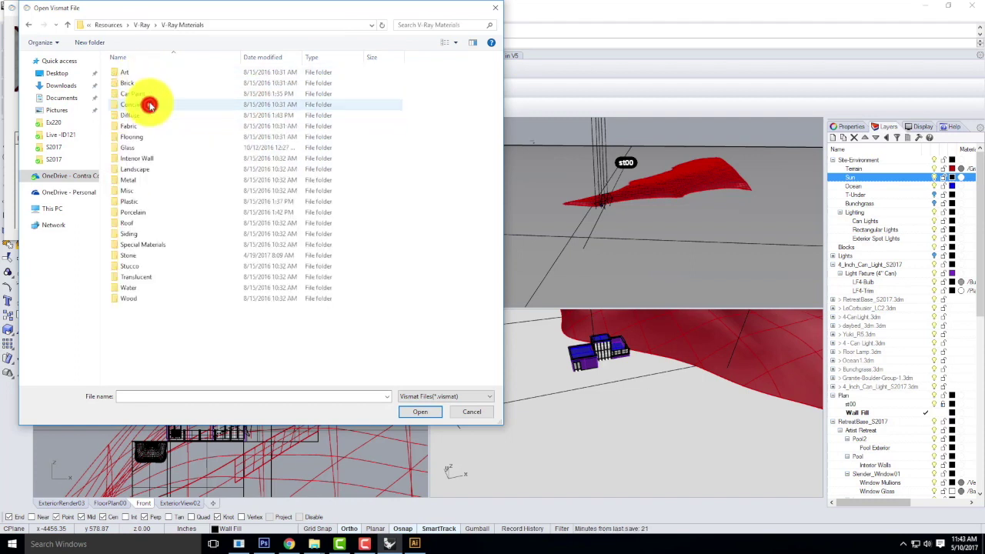
double_click(144, 245)
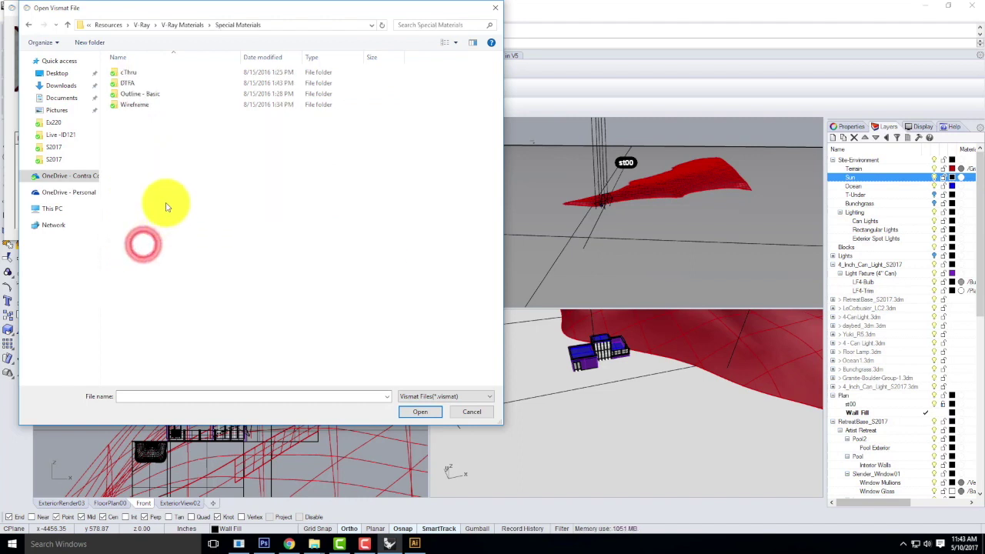
Step: Load the vismat file from the nested cThru folder as a scene material
left_click(129, 73)
double_click(129, 73)
double_click(129, 73)
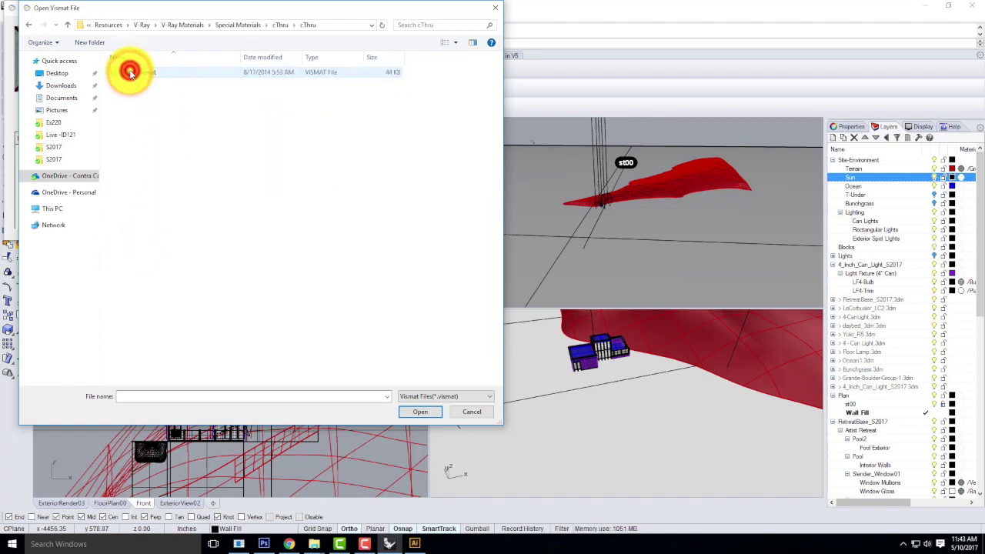
left_click(129, 73)
left_click(416, 412)
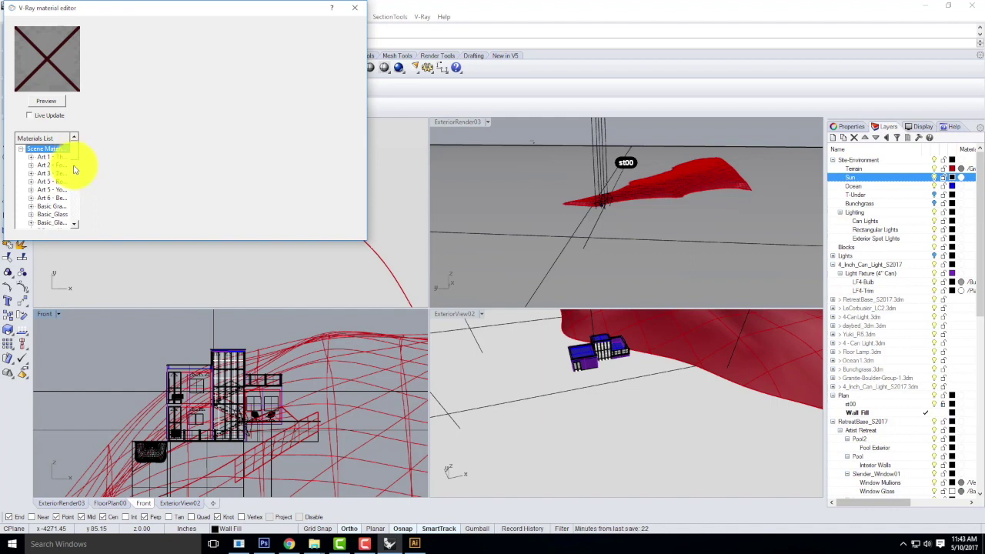
Step: Select the cThru material in the scene materials and render its preview
left_click_drag(75, 154, 76, 181)
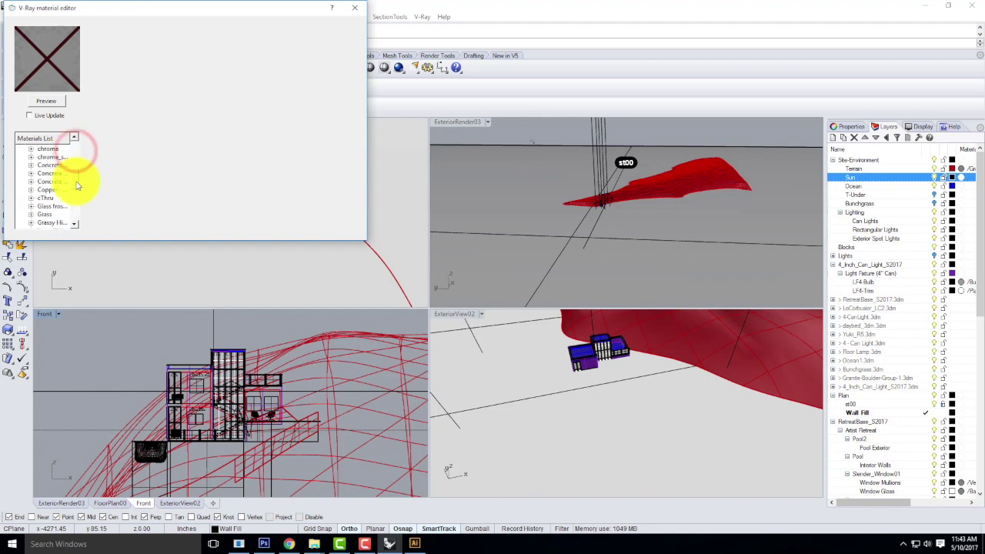
left_click(43, 190)
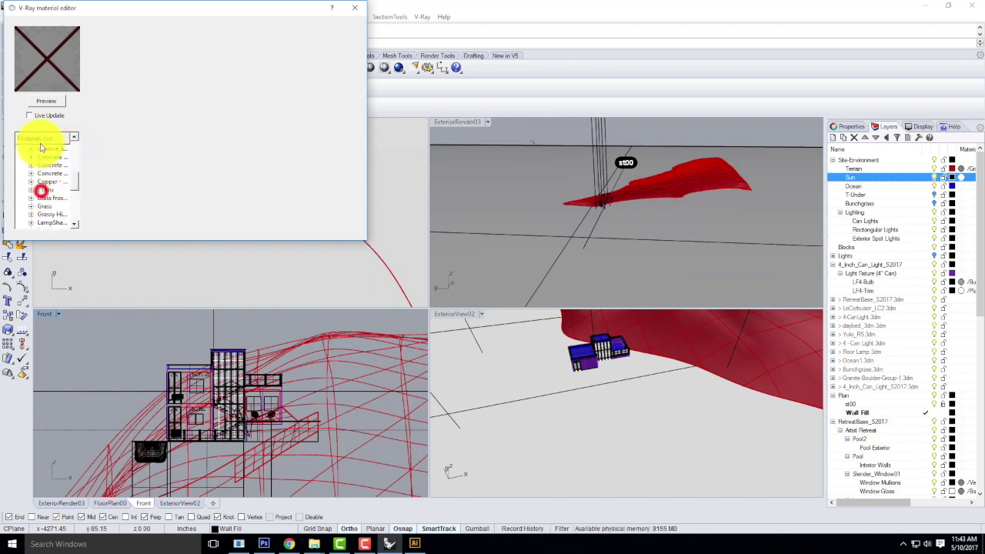
left_click(51, 101)
left_click(52, 100)
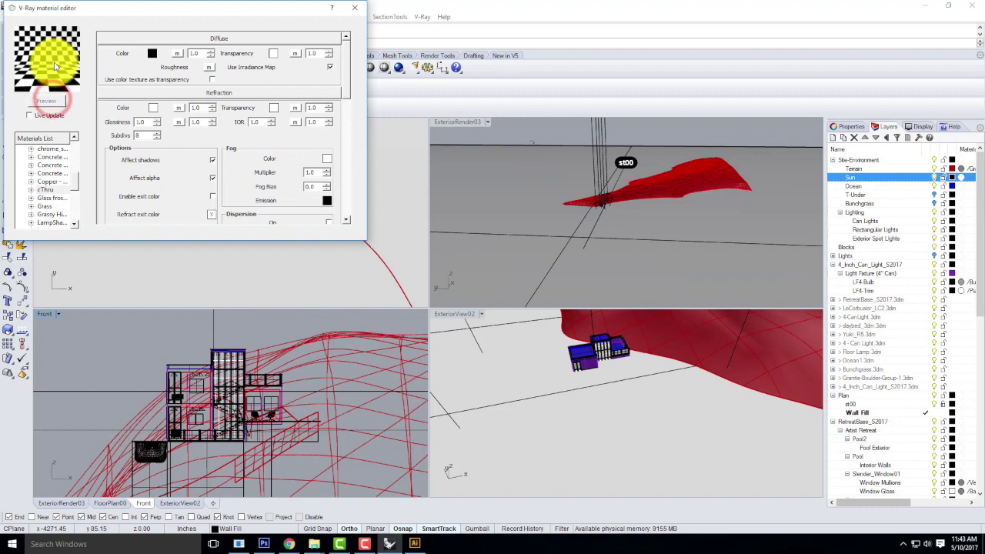
Step: Select all building and terrain geometry above the ground plane in the Front view
left_click(294, 323)
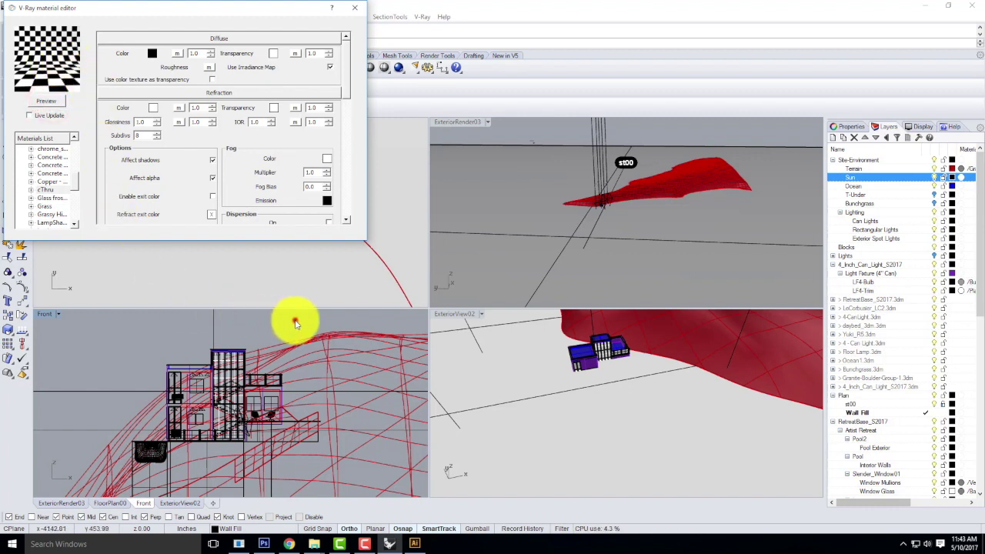
left_click_drag(350, 319, 118, 379)
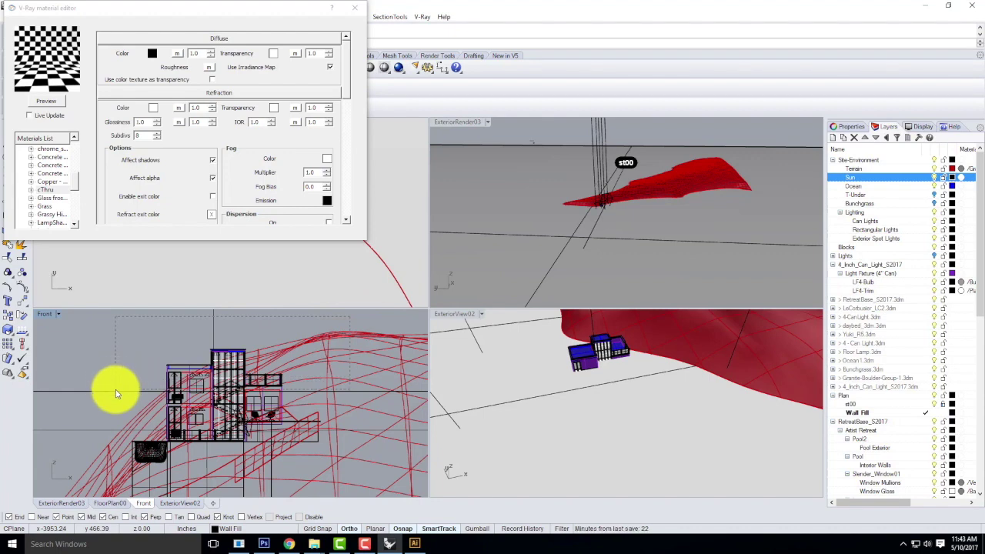
left_click_drag(118, 395, 116, 393)
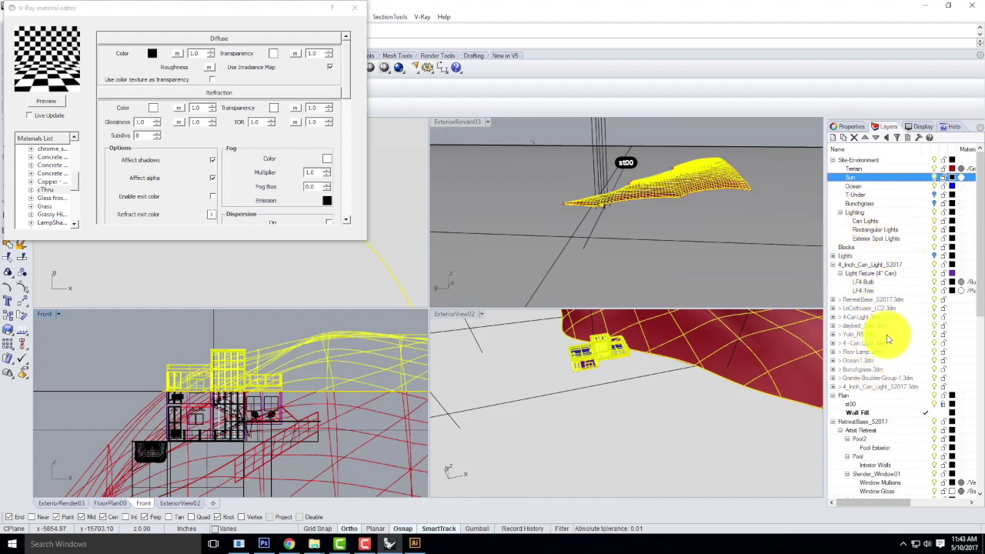
Step: Turn off the glass layers in RetreatBase_S2017: both Window Glass layers under the Slender_Window01 layers and Glass Railing under Landscape
scroll(888, 334, "down", 2)
scroll(889, 338, "down", 5)
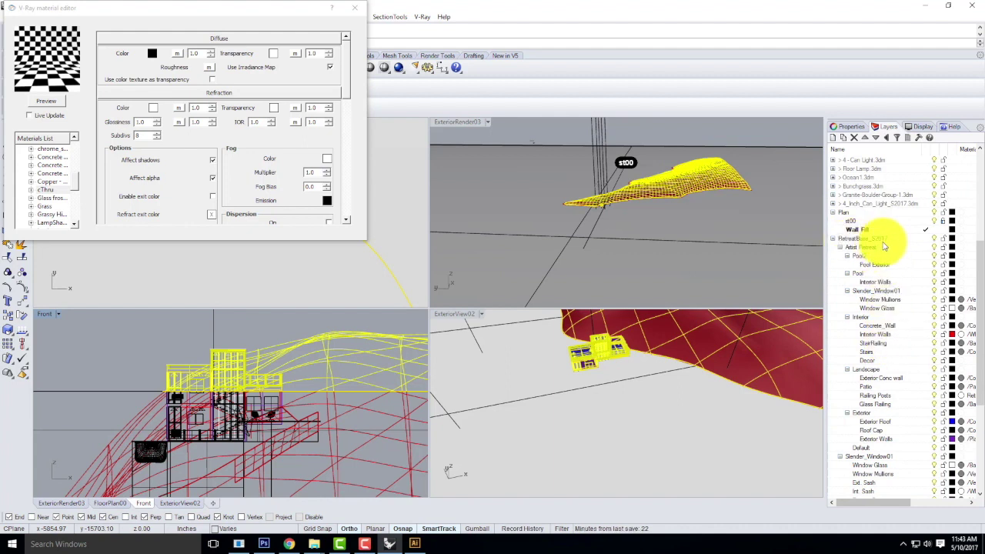
left_click(936, 309)
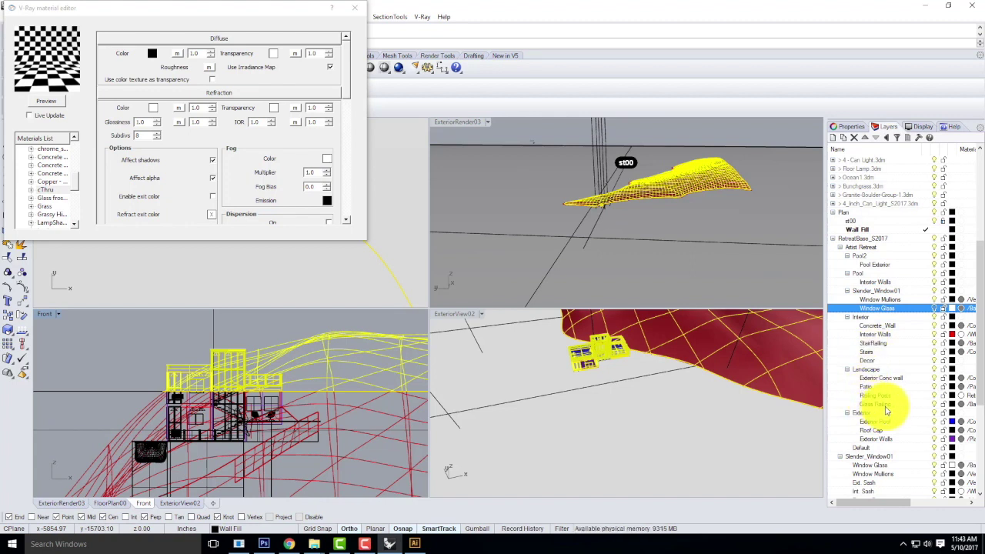
left_click(934, 404)
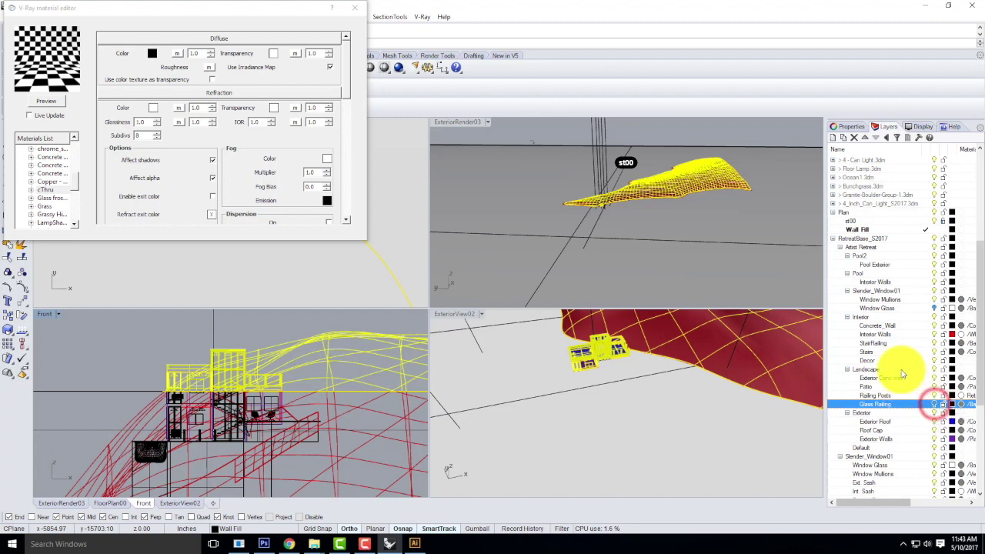
scroll(903, 372, "down", 1)
scroll(893, 373, "down", 1)
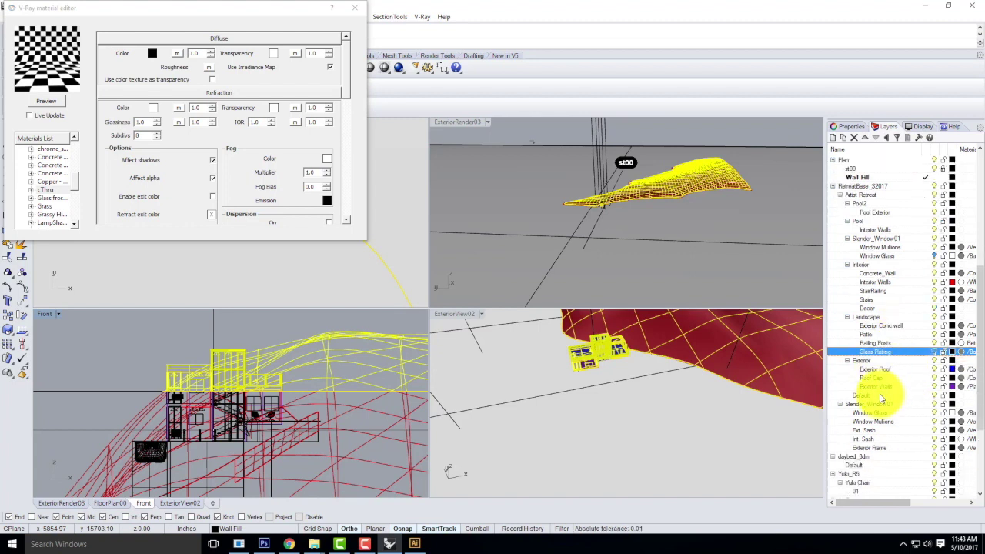
scroll(882, 398, "down", 1)
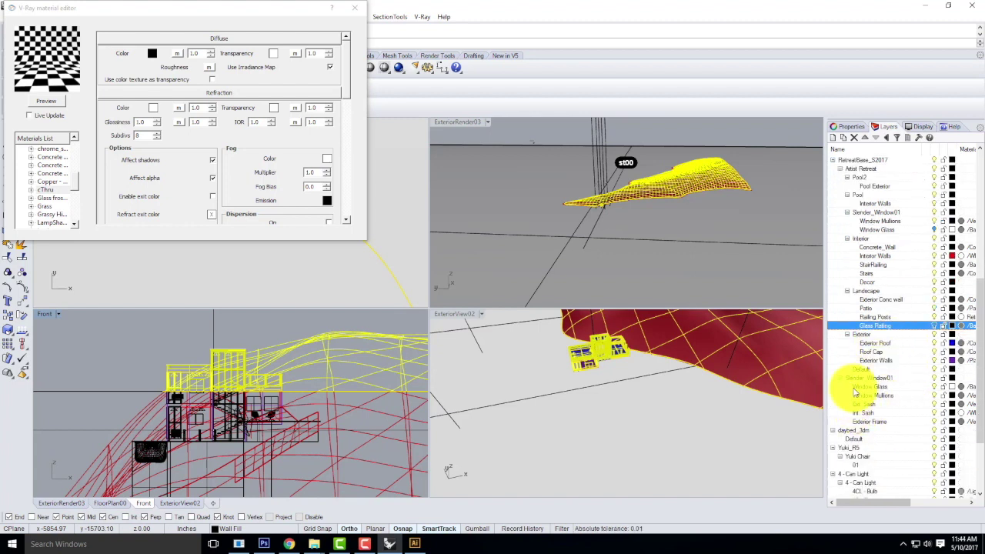
left_click(933, 386)
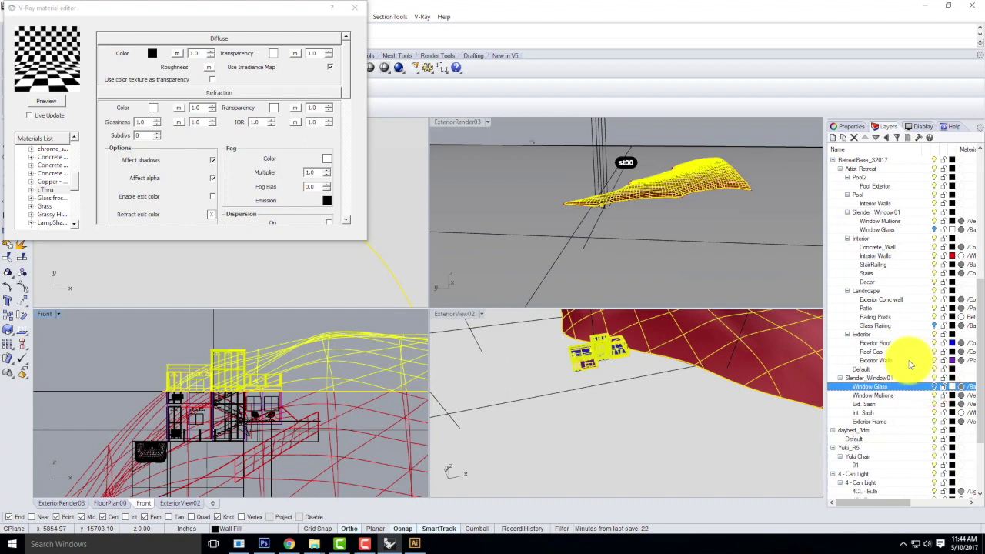
scroll(910, 365, "down", 3)
scroll(910, 365, "down", 1)
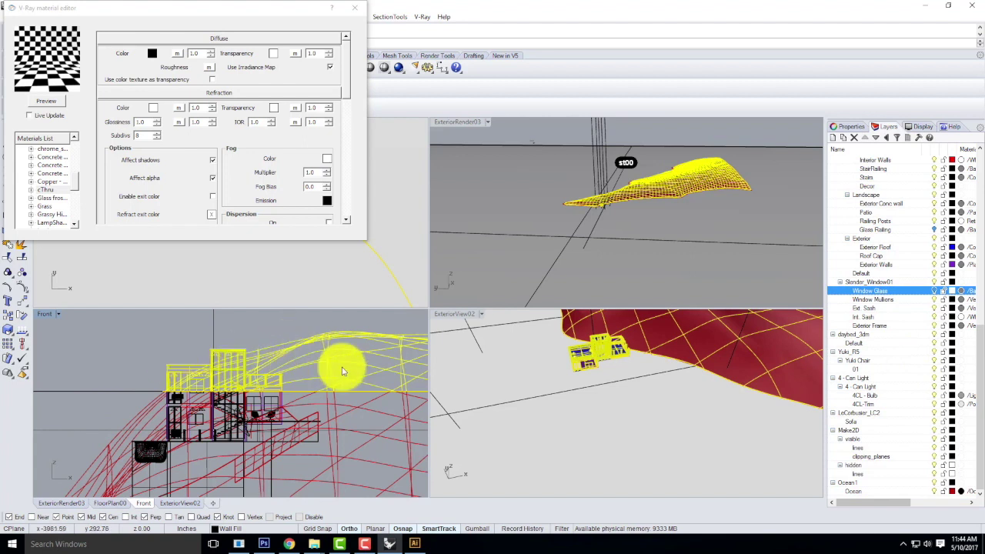
Step: Apply the cThru material to the selected geometry above the ground plane
left_click(44, 191)
right_click(43, 194)
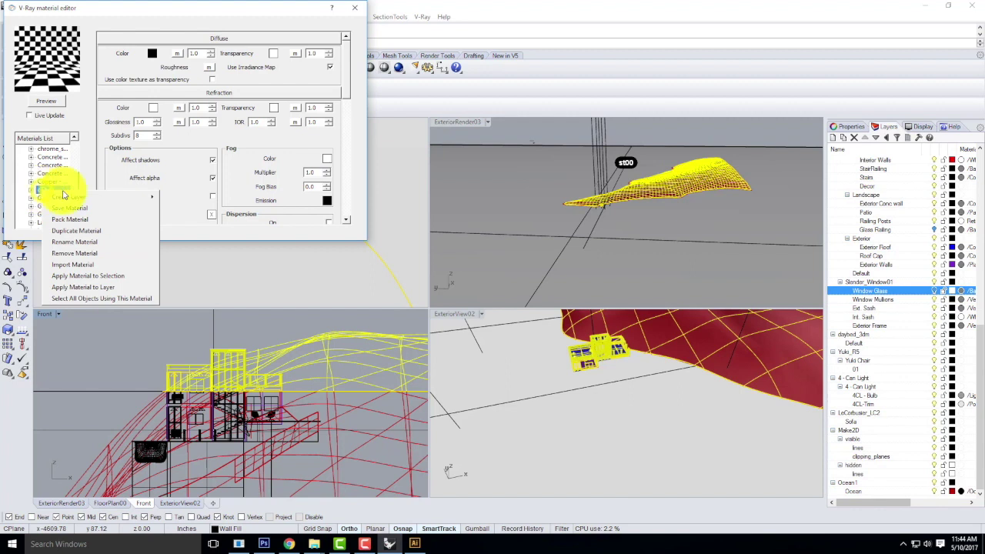
left_click(95, 277)
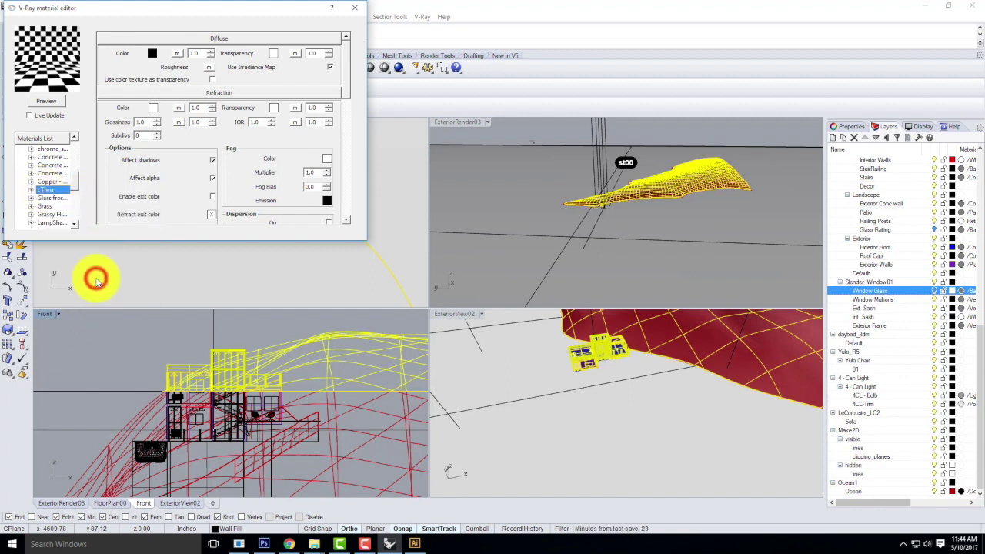
Step: Select the objects on Slender_Window01's Window Glass layer, turn on the Glass Railing layer and add its objects to the selection
left_click(250, 335)
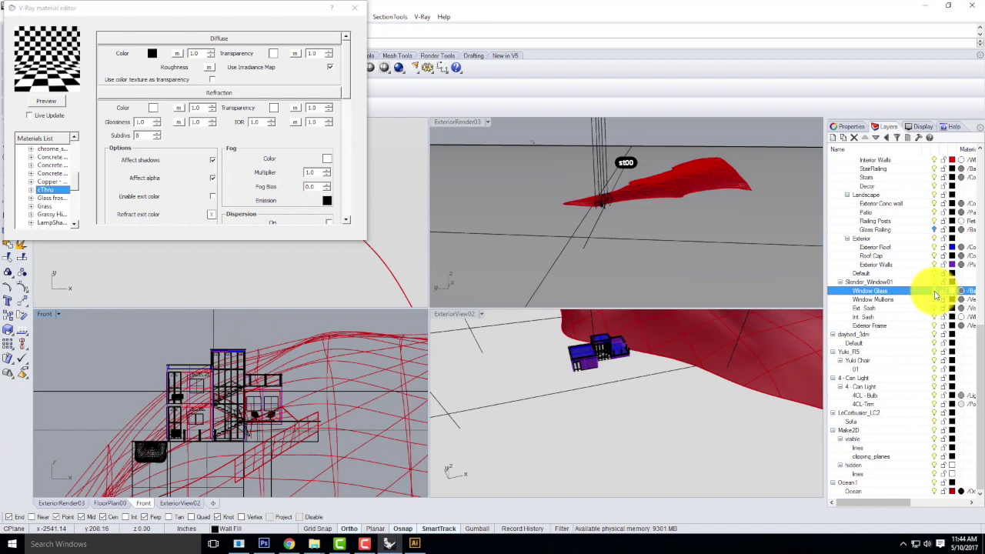
right_click(867, 291)
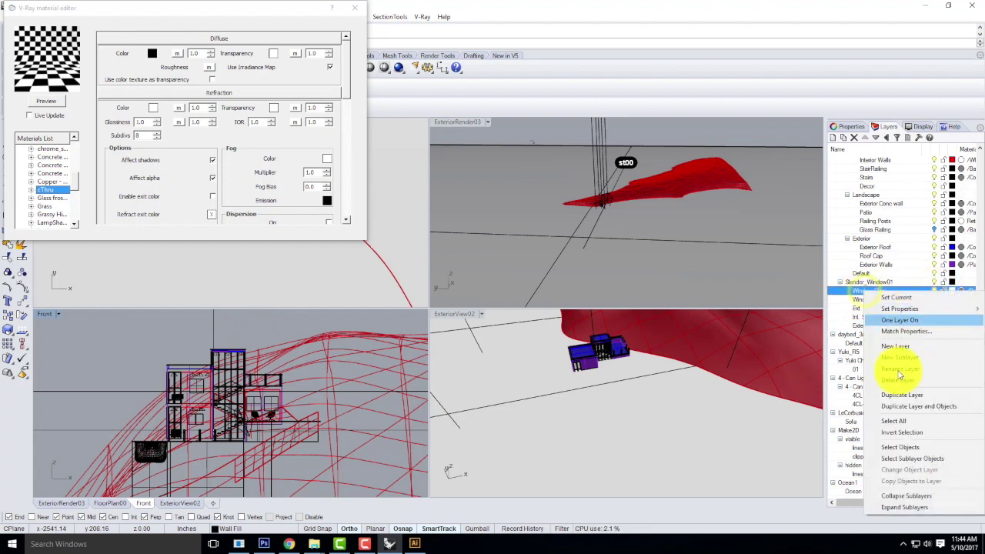
left_click(896, 449)
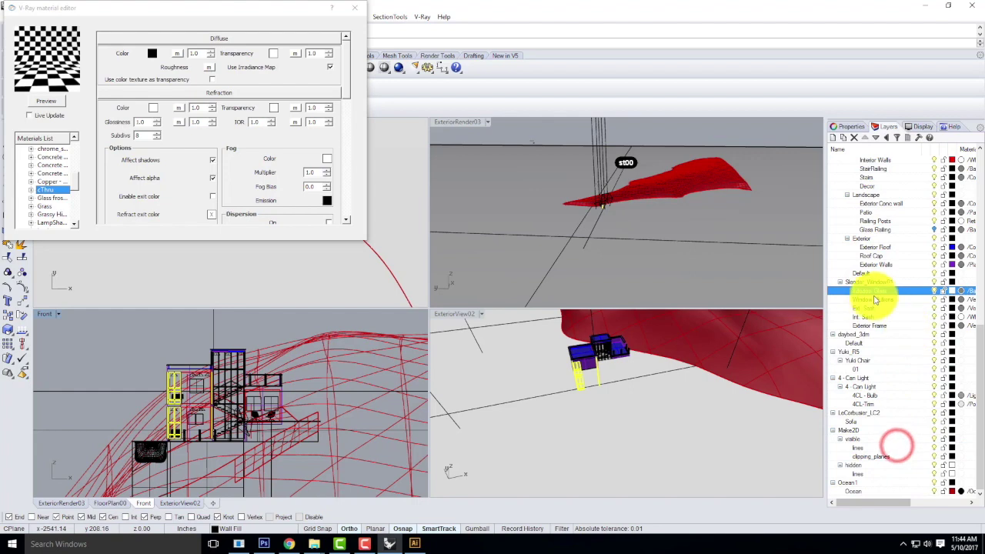
left_click(876, 229)
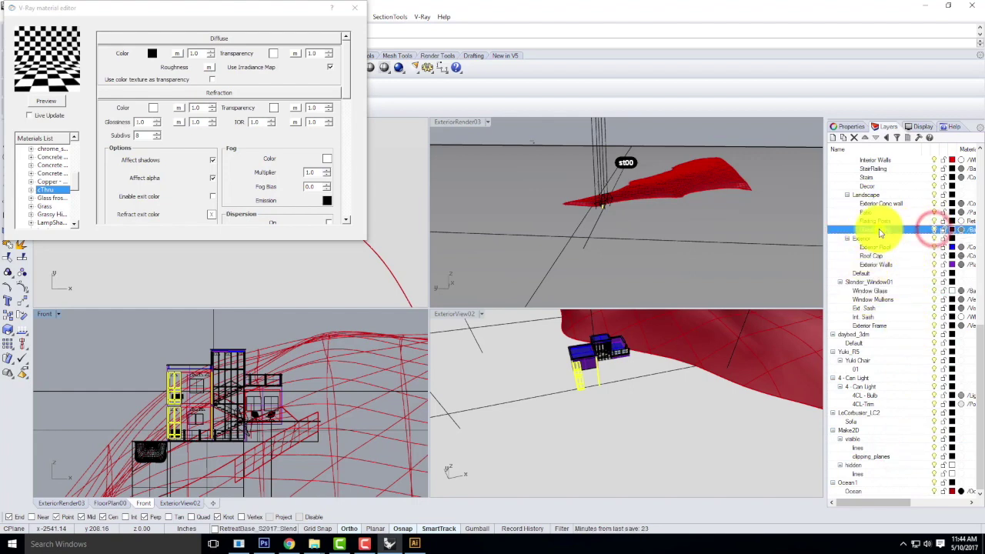
right_click(877, 229)
left_click(900, 386)
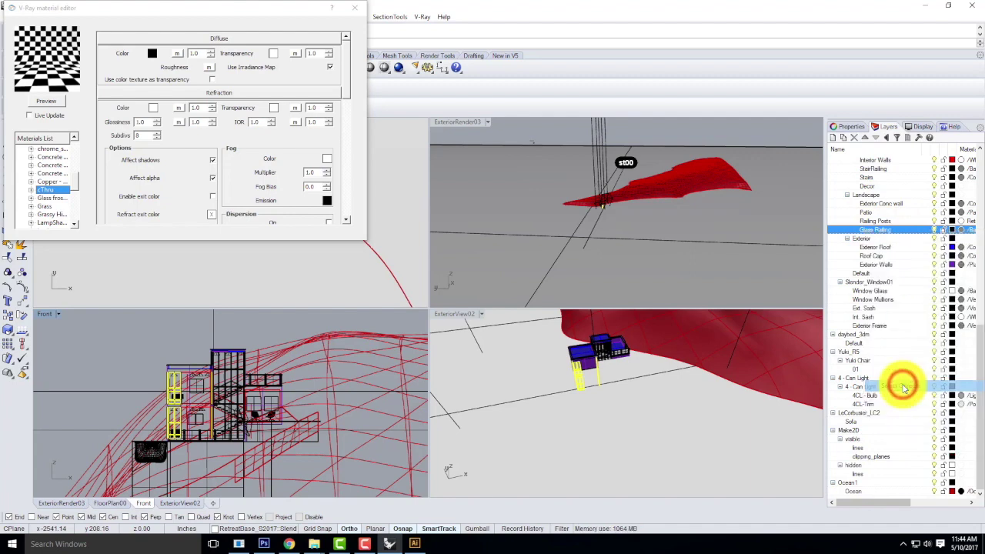
Step: Add the objects of Artist Retreat's Window Glass layer to the selection and deselect all glass on the lower part of the building
scroll(877, 265, "up", 4)
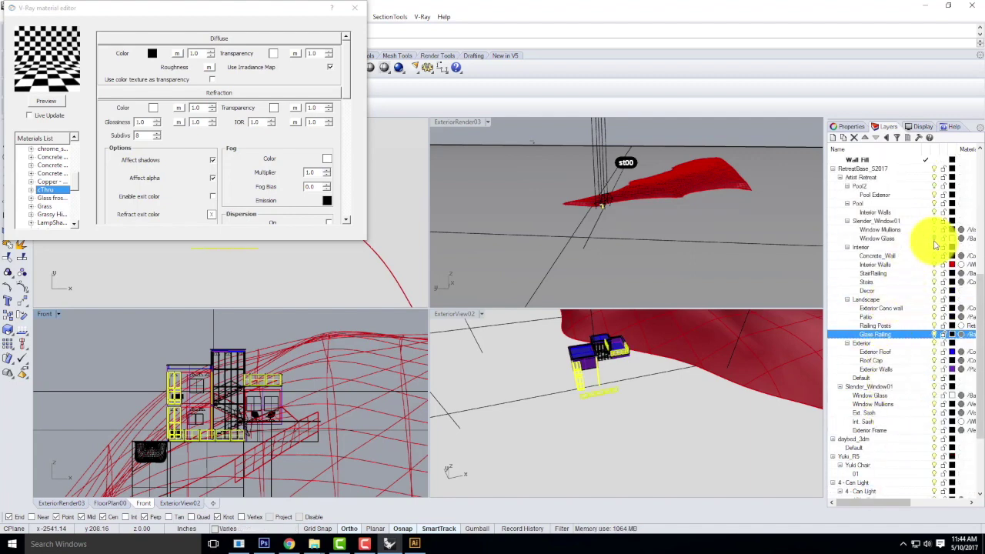
left_click(902, 238)
right_click(877, 238)
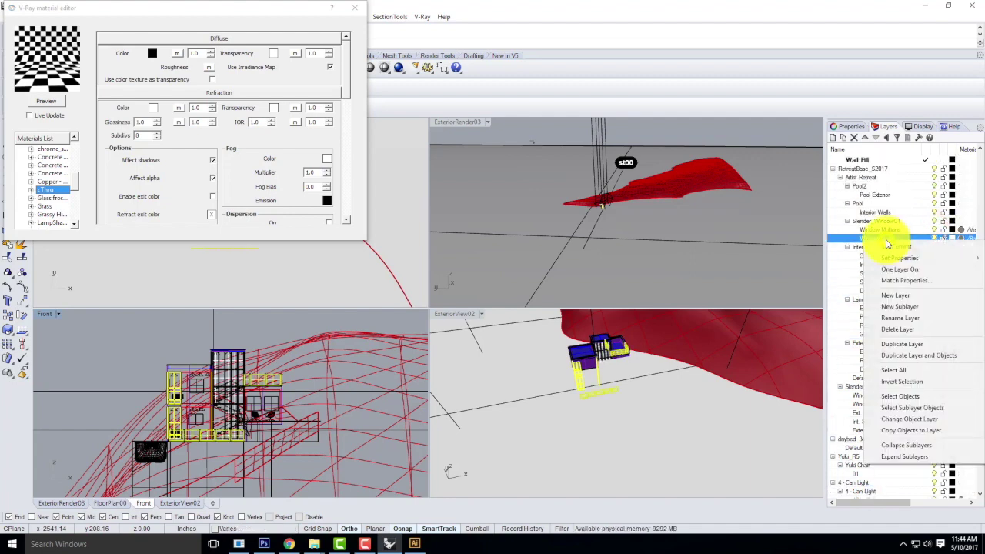
left_click(897, 398)
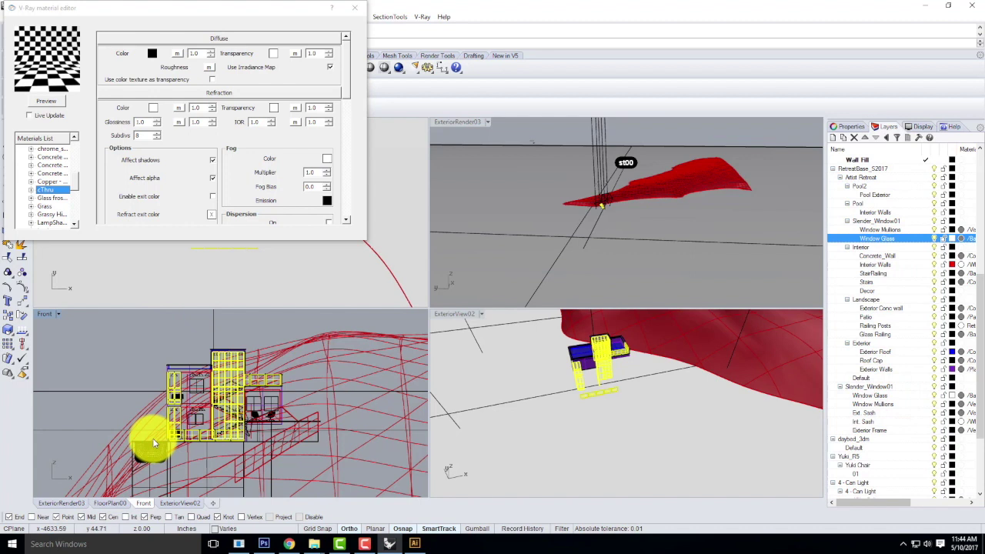
scroll(154, 436, "up", 3)
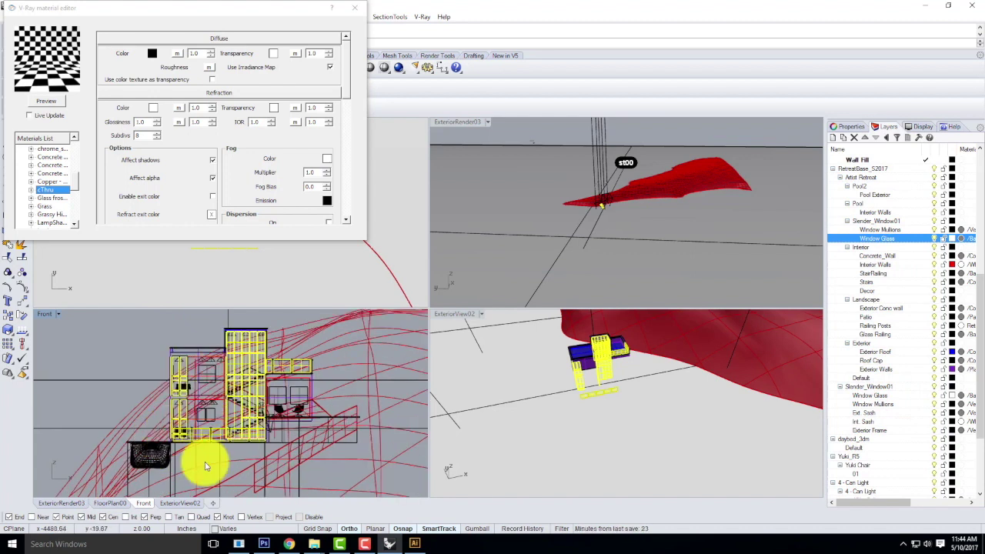
left_click_drag(336, 470, 150, 388)
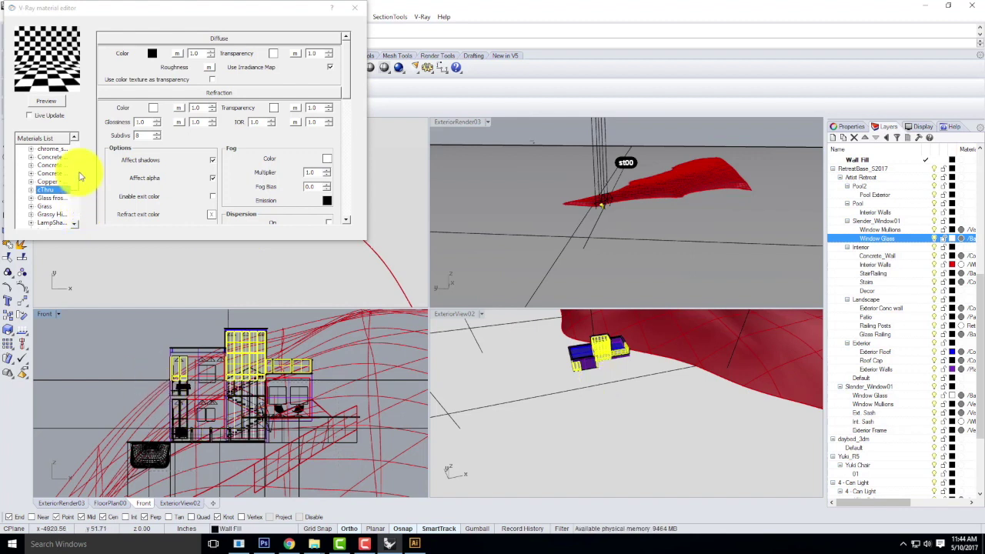
Step: Create a standard V-Ray material and rename it Transparent
left_click_drag(74, 182, 76, 140)
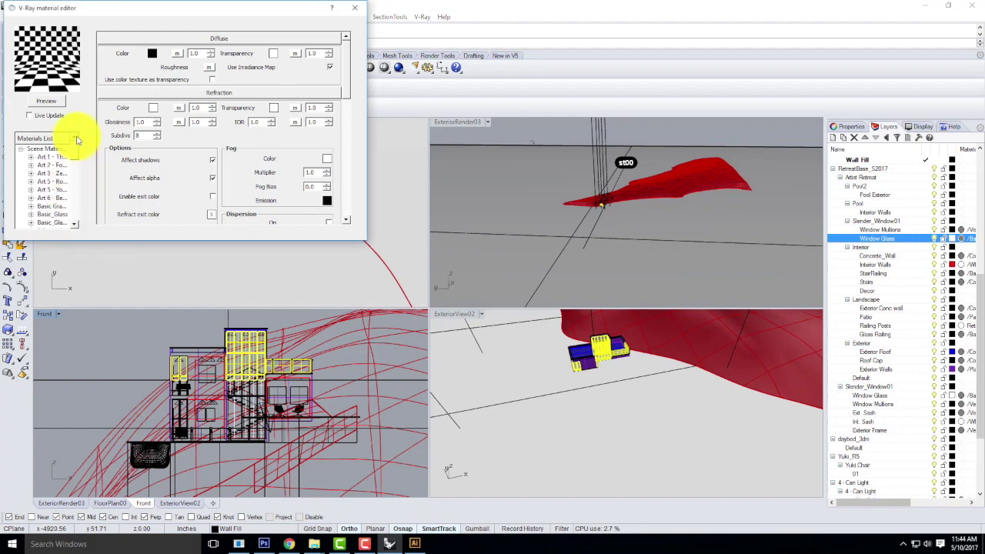
right_click(44, 150)
mouse_move(86, 156)
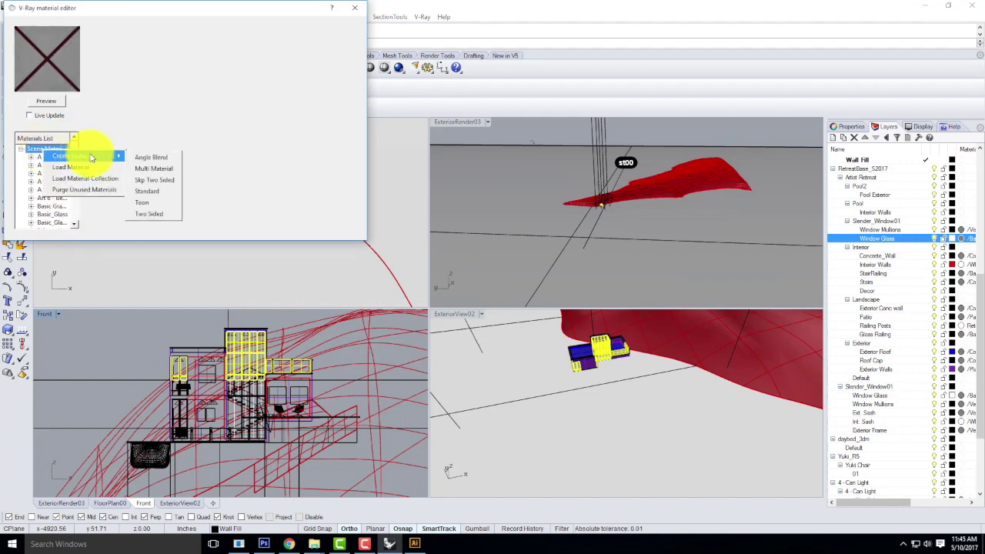
left_click(153, 194)
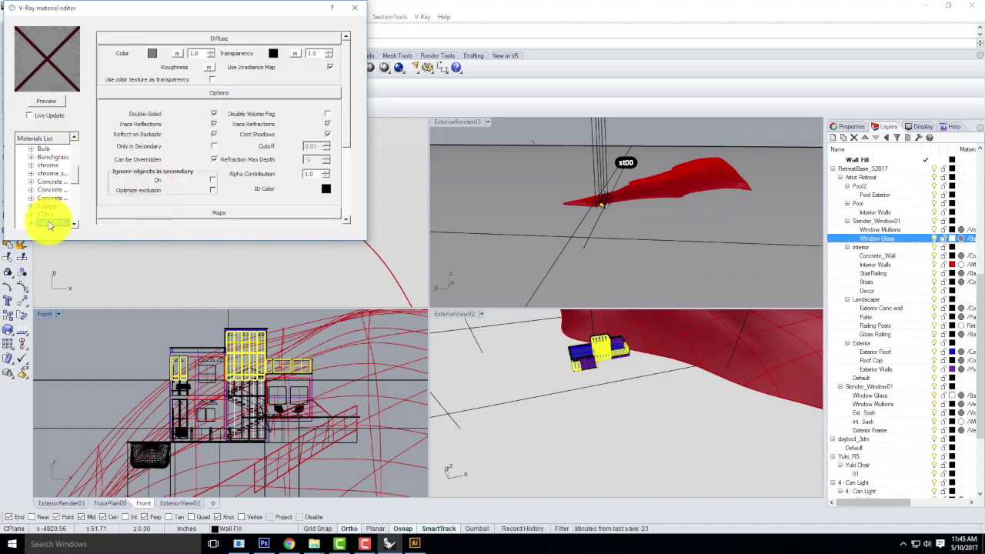
right_click(49, 224)
left_click(80, 271)
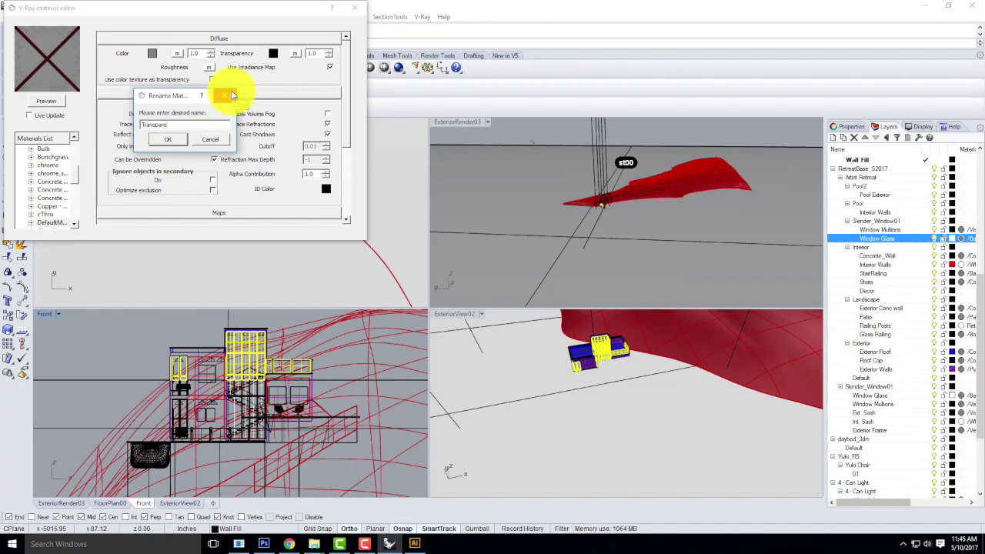
left_click(172, 138)
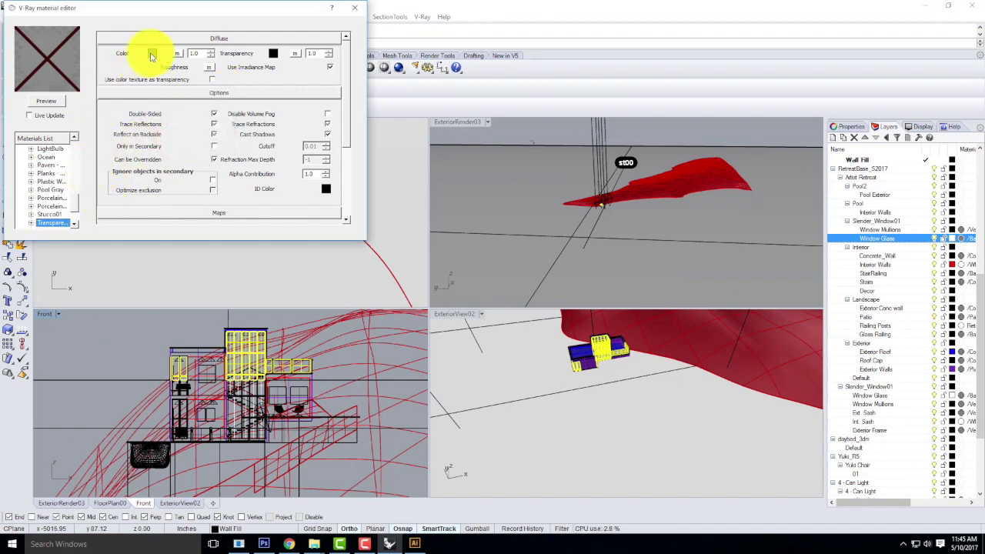
Step: Set the Transparent material's diffuse transparency colour to White, refresh its preview and apply it to the selected upper glass
left_click(273, 54)
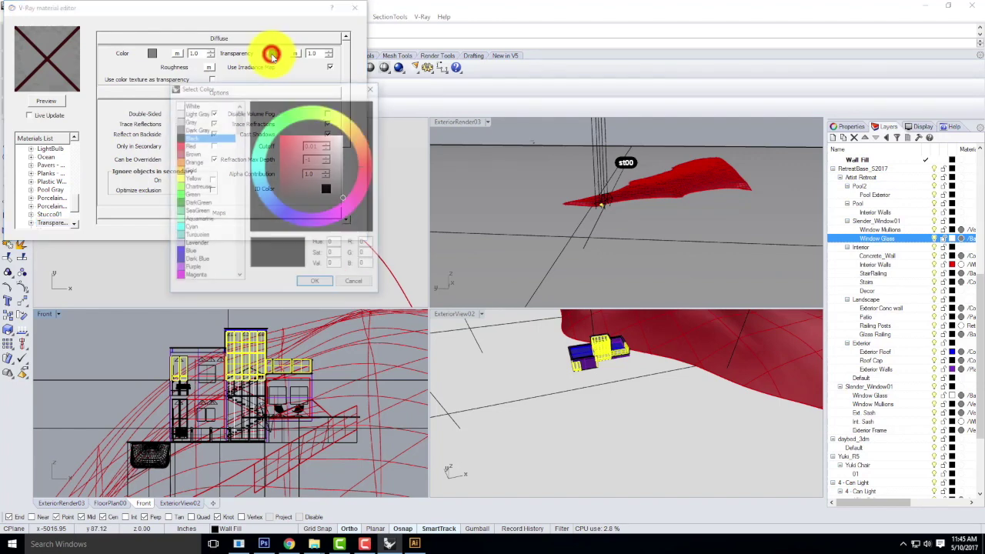
left_click(197, 106)
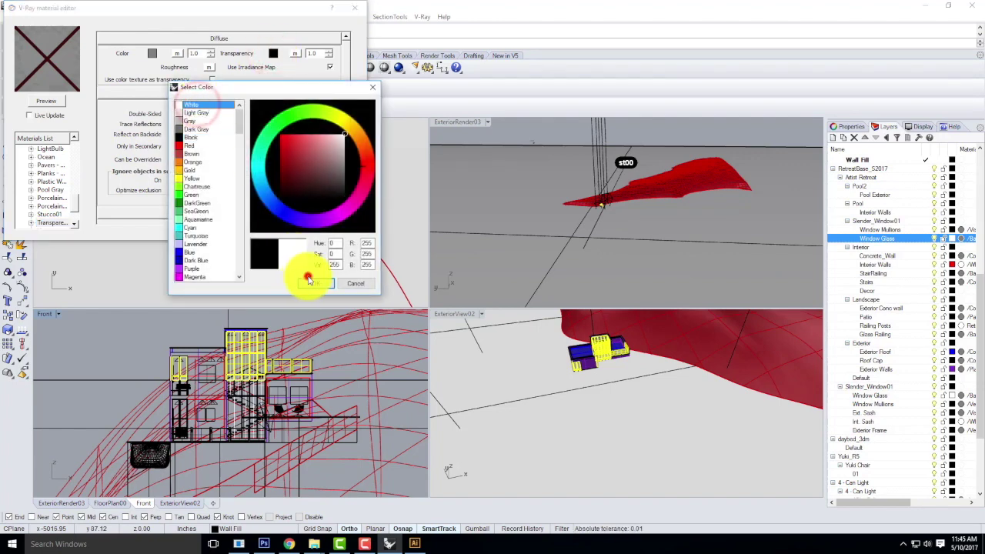
left_click(315, 283)
left_click(44, 104)
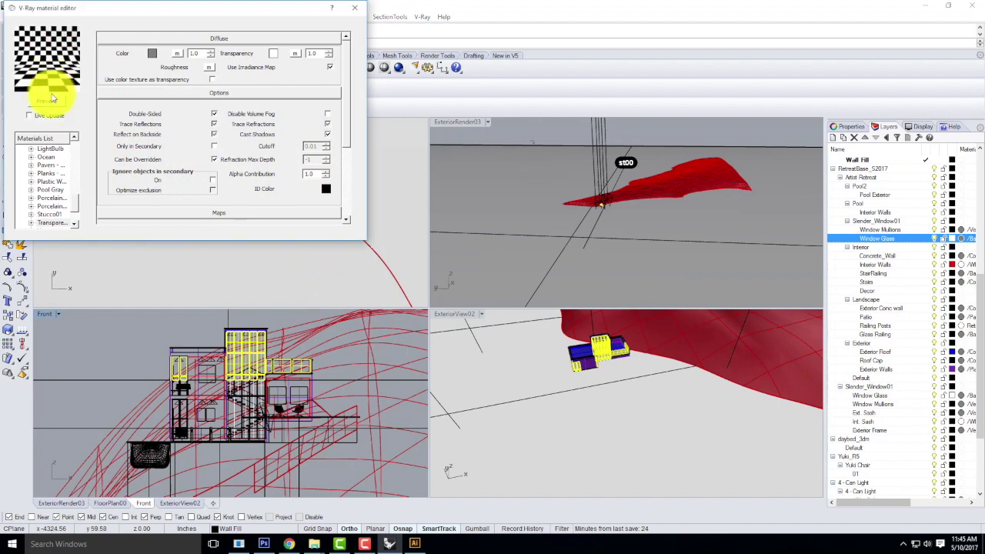
right_click(52, 223)
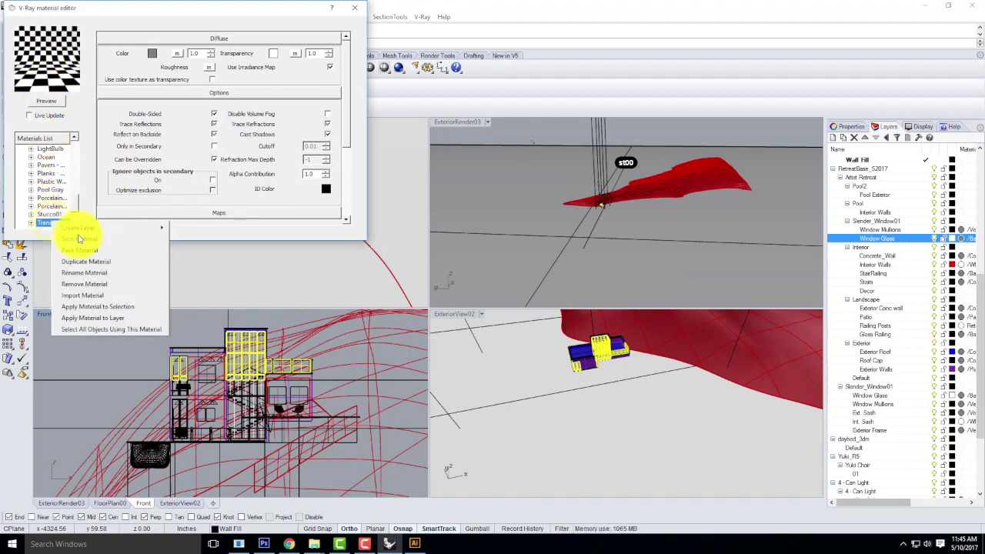
left_click(113, 307)
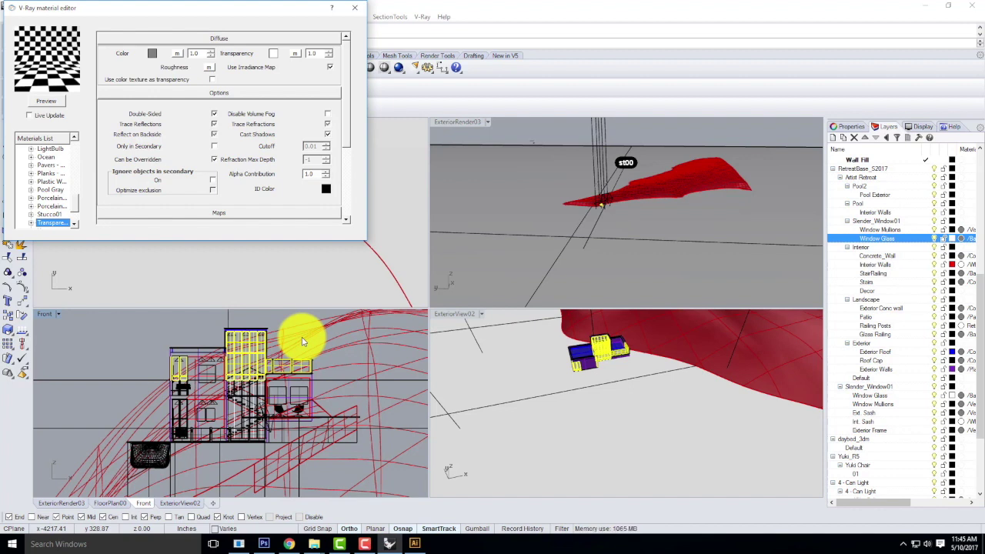
Step: Select the whole model except the upper part of the building and the horizontal line crossing the Front view
left_click(198, 320)
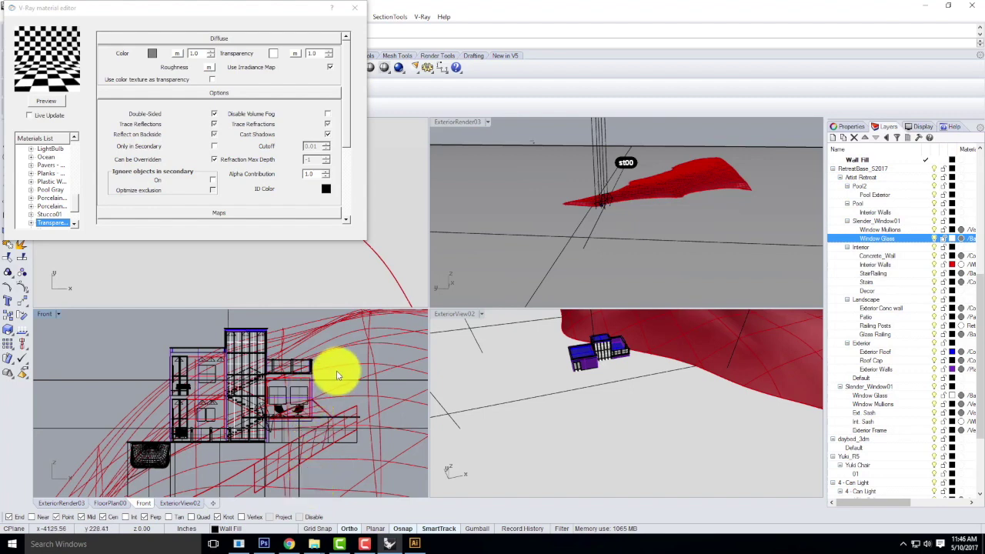
key("ctrl+a")
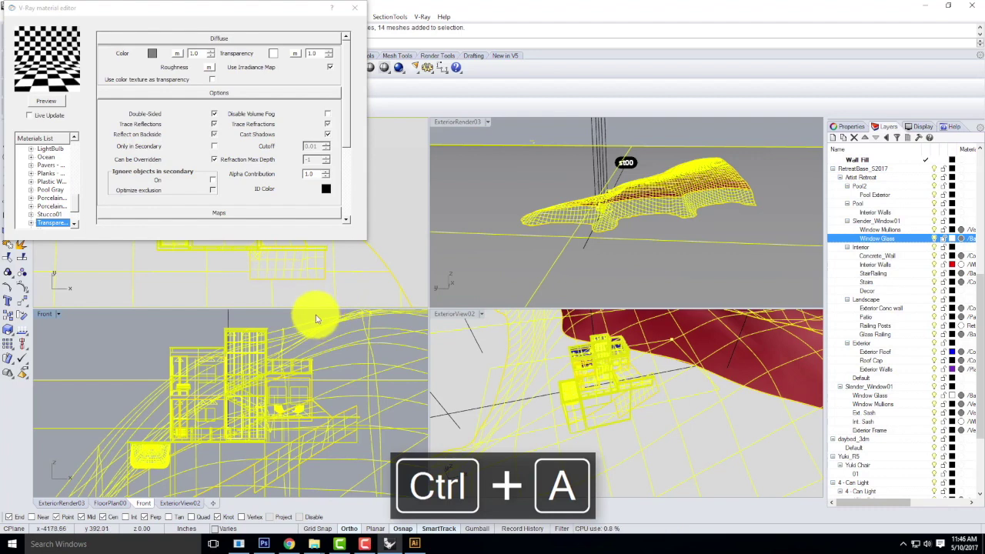
left_click_drag(318, 316, 115, 378)
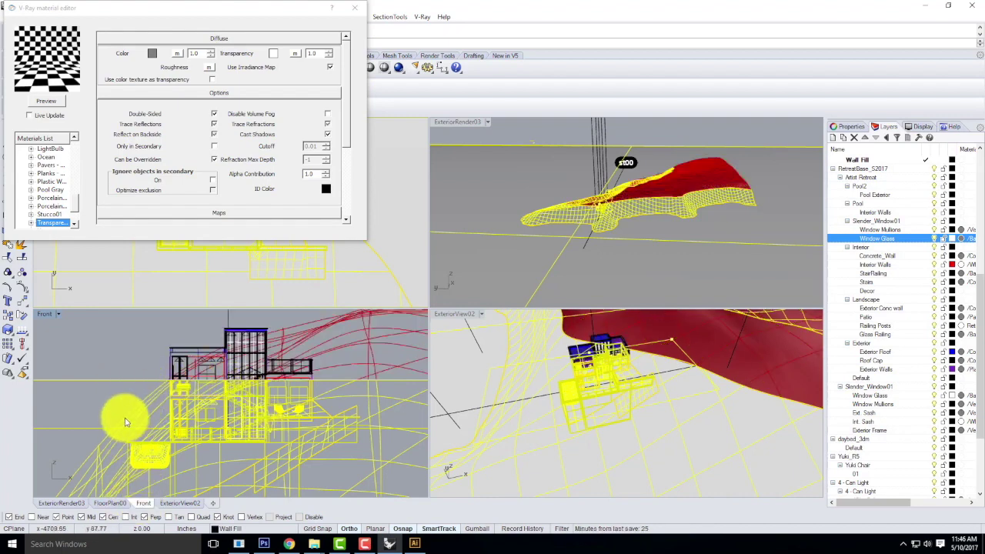
left_click(118, 365, "ctrl")
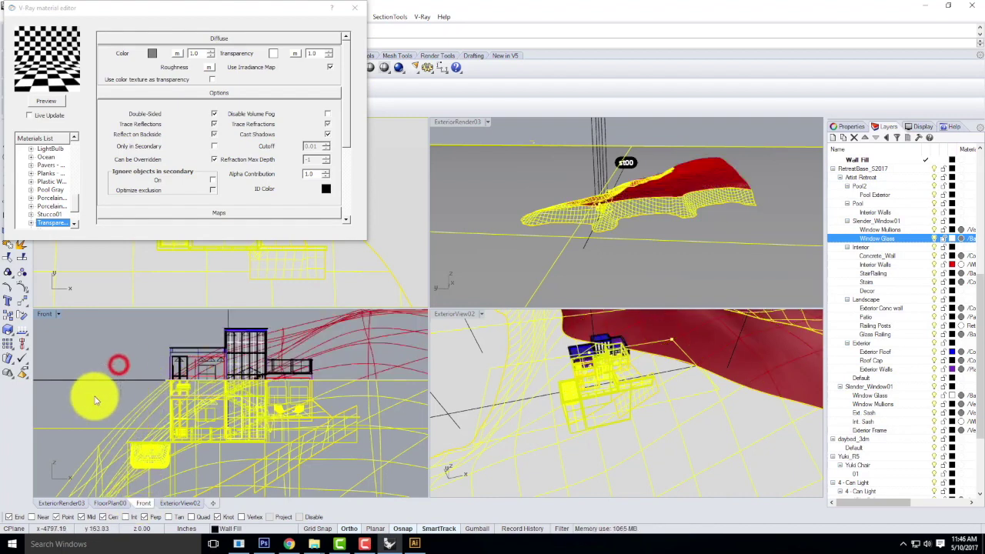
Step: Create another standard V-Ray material and rename it Clay
left_click_drag(76, 202, 77, 141)
scroll(34, 154, "up", 1)
right_click(52, 149)
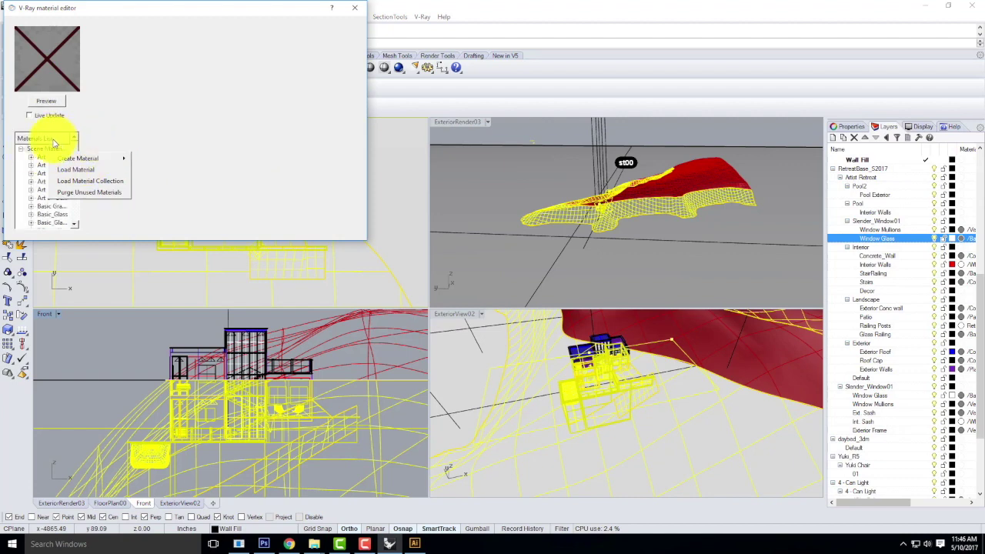
mouse_move(72, 157)
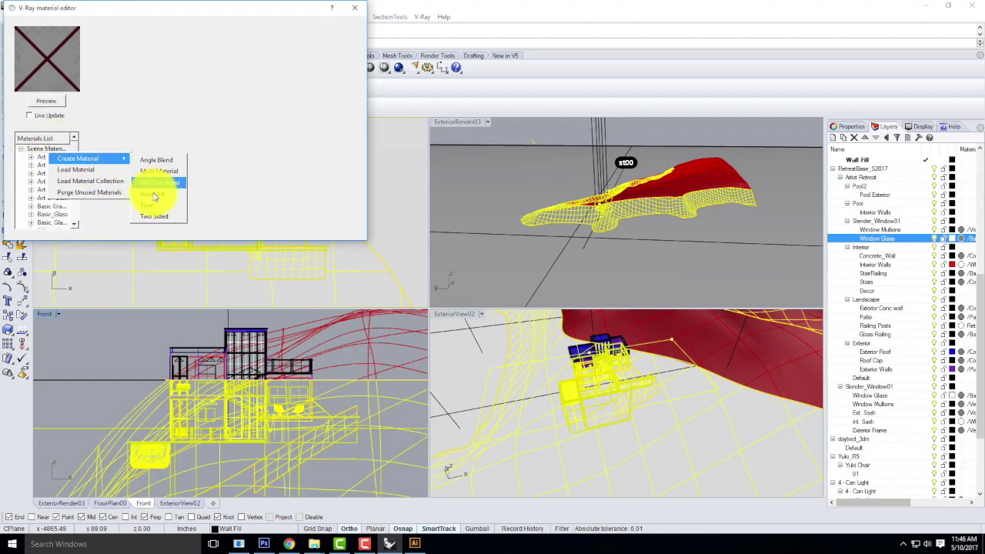
left_click(151, 196)
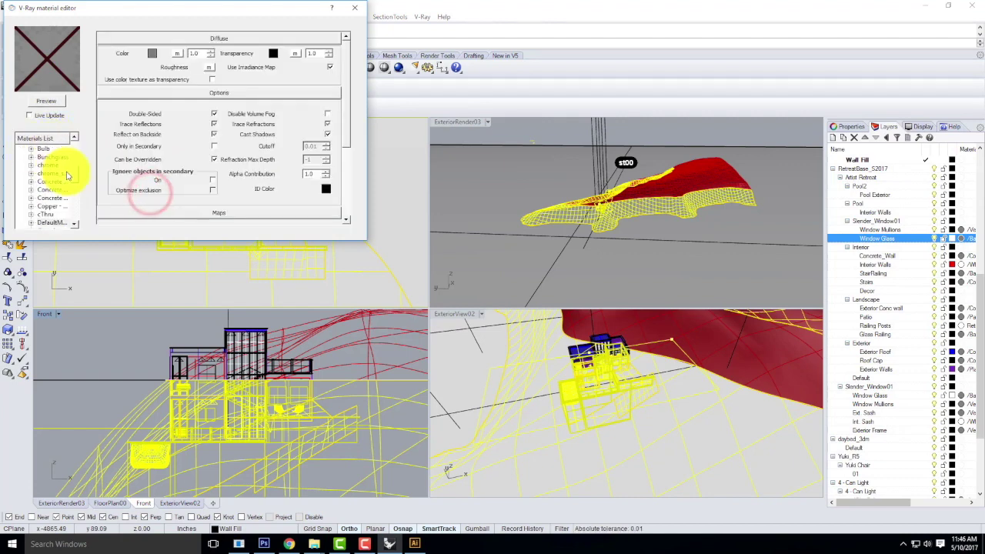
right_click(50, 223)
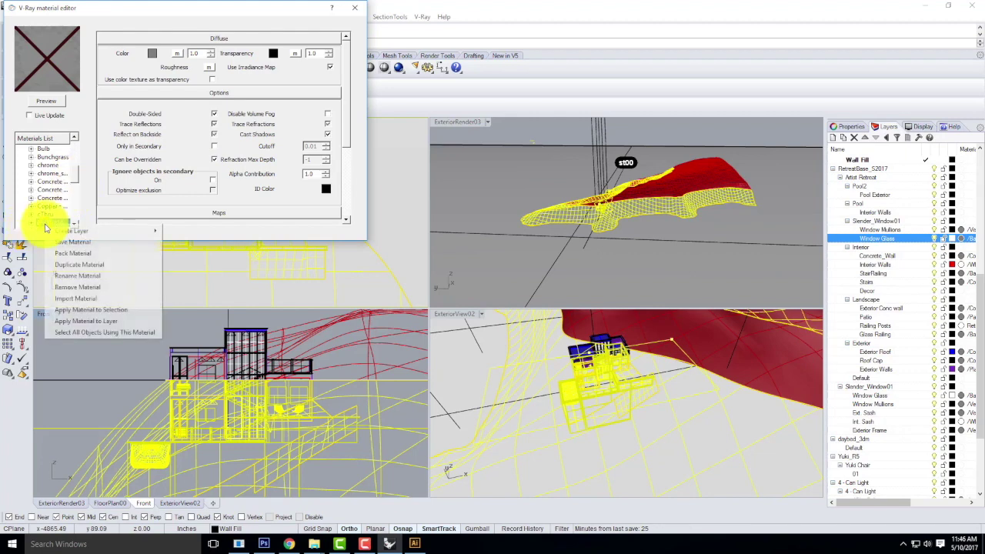
left_click(79, 278)
type("Clay")
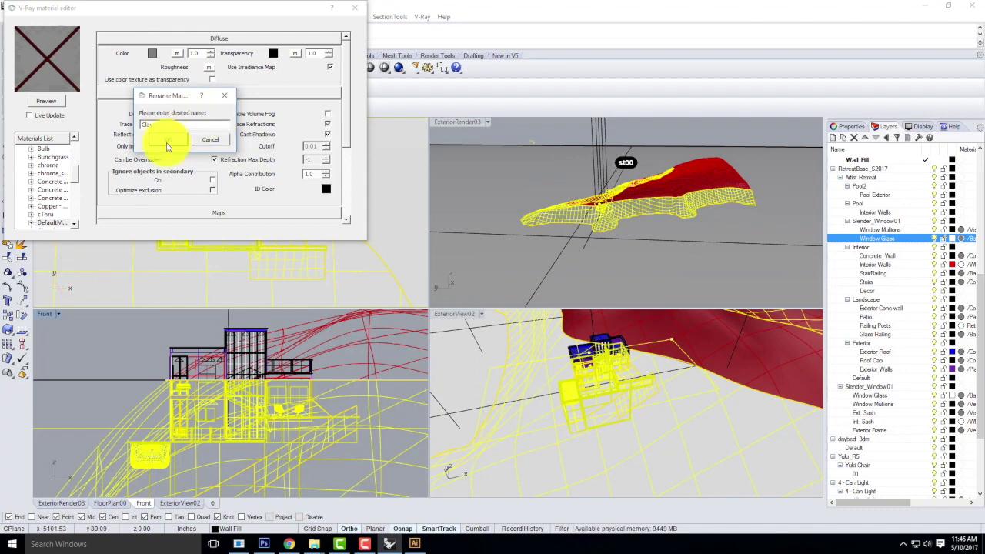
left_click(167, 138)
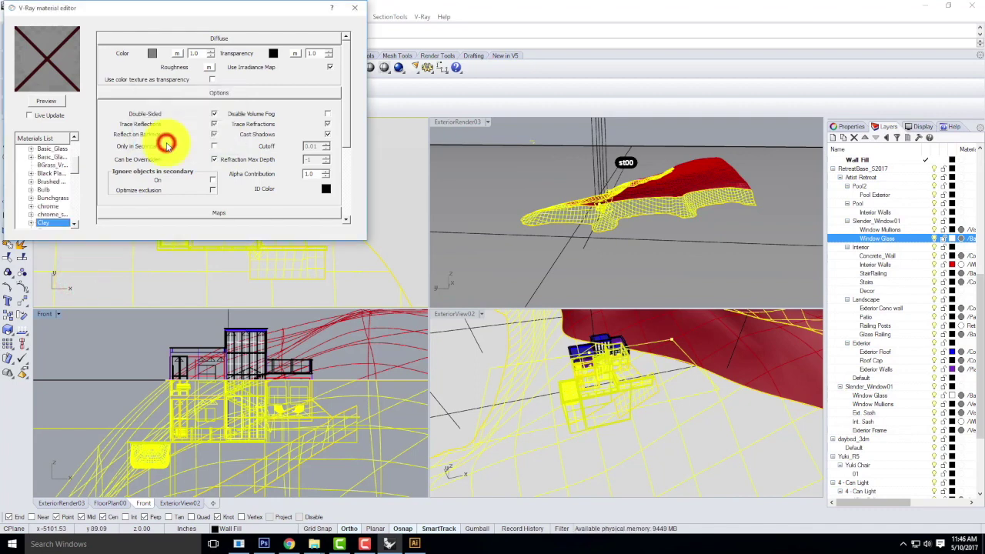
Step: Set the Clay material's diffuse colour to Light Gray and refresh its preview
left_click(152, 53)
left_click(191, 104)
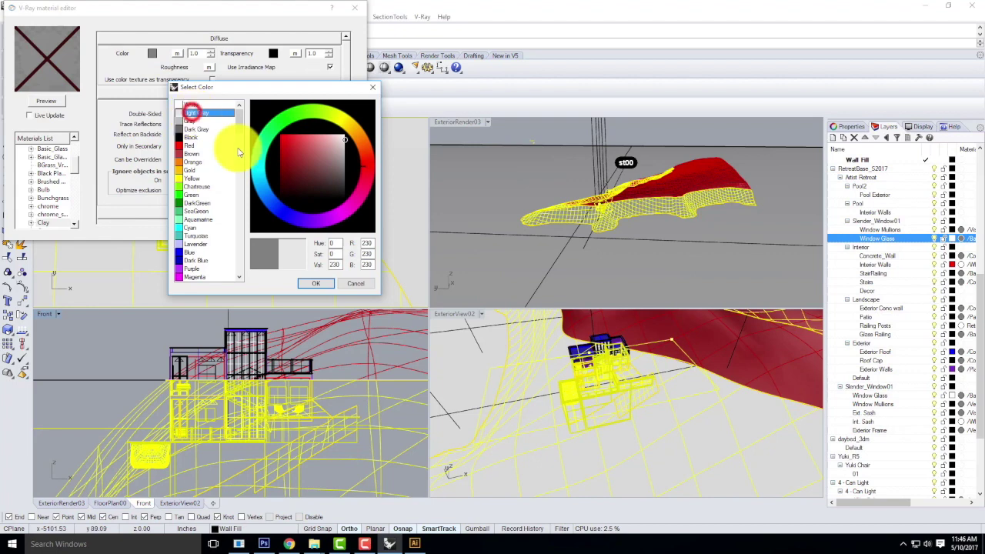
left_click(316, 283)
left_click(47, 101)
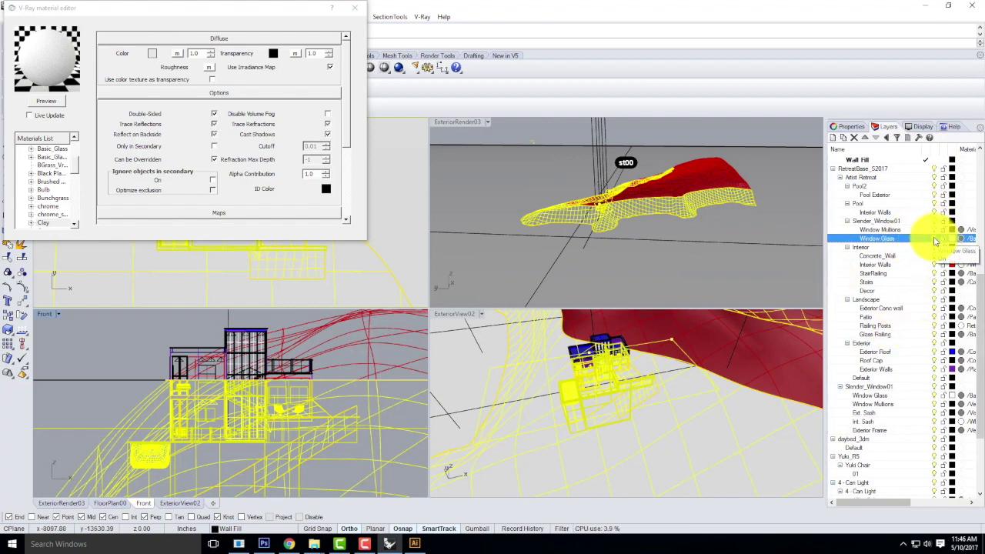
Step: Turn off the Glass Railing and Window Glass layers
left_click(933, 336)
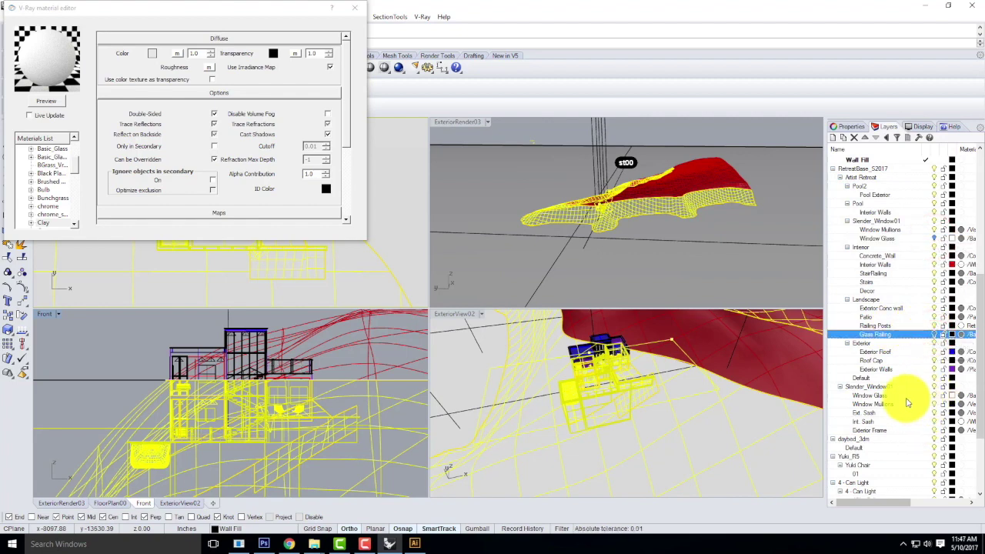
left_click(940, 395)
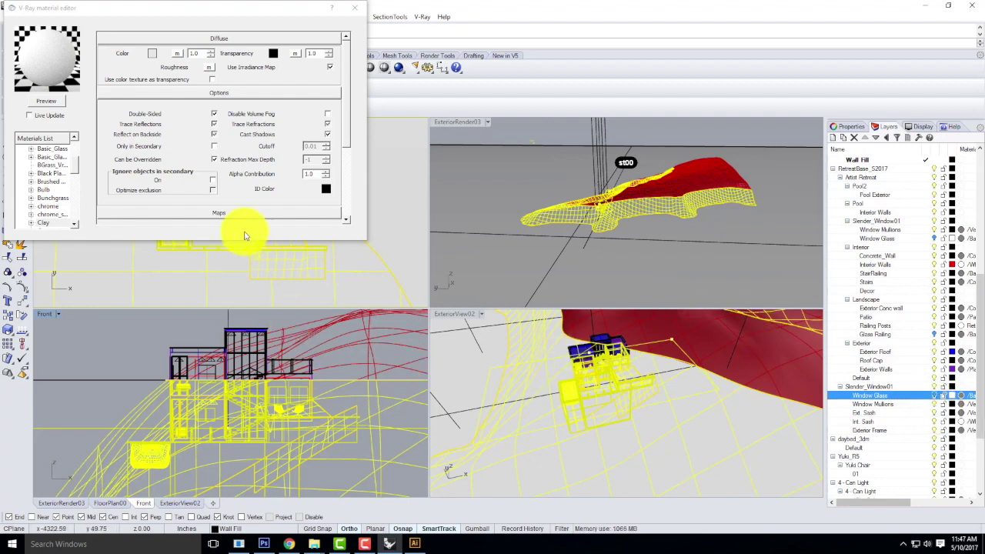
Step: Apply the Clay material to the selected geometry, and apply it to the terrain surface as well
right_click(44, 223)
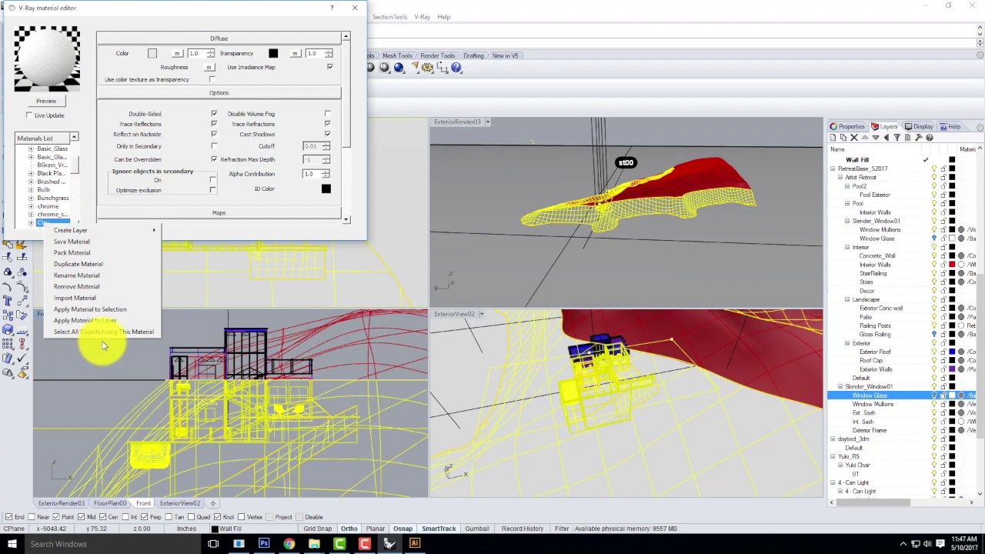
left_click(127, 312)
left_click(372, 339)
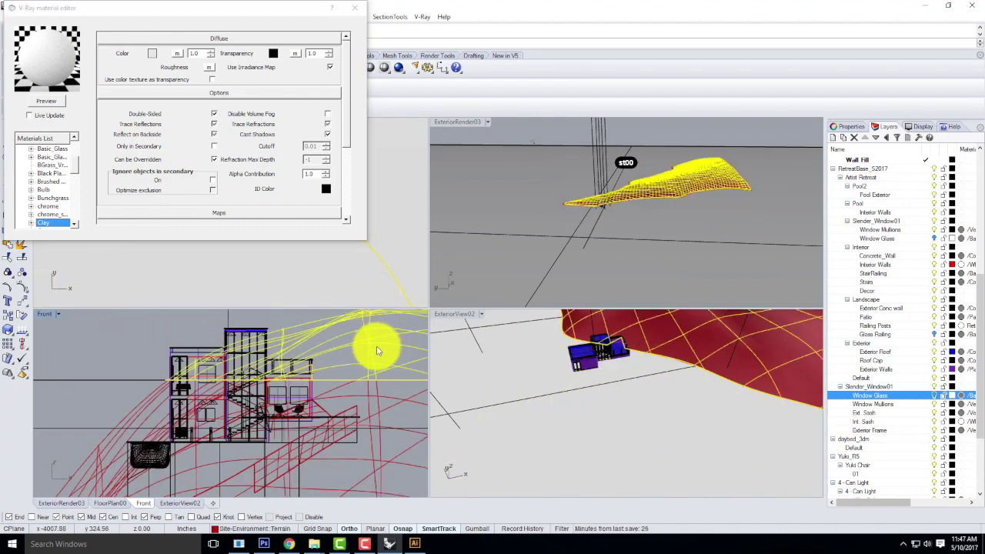
right_click(46, 222)
left_click(115, 305)
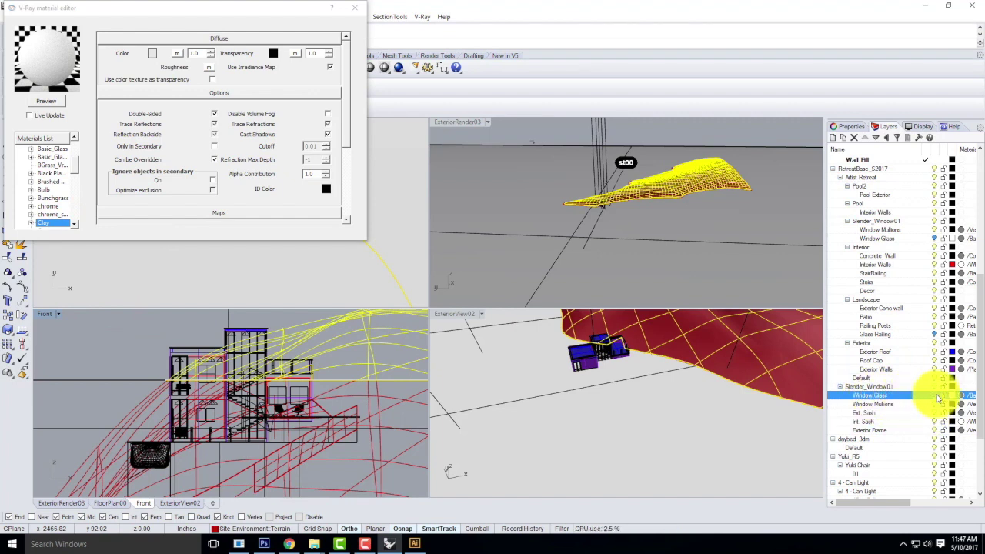
Step: Turn the Glass Railing and Window Glass layers back on and close the material editor
left_click(935, 334)
left_click(935, 239)
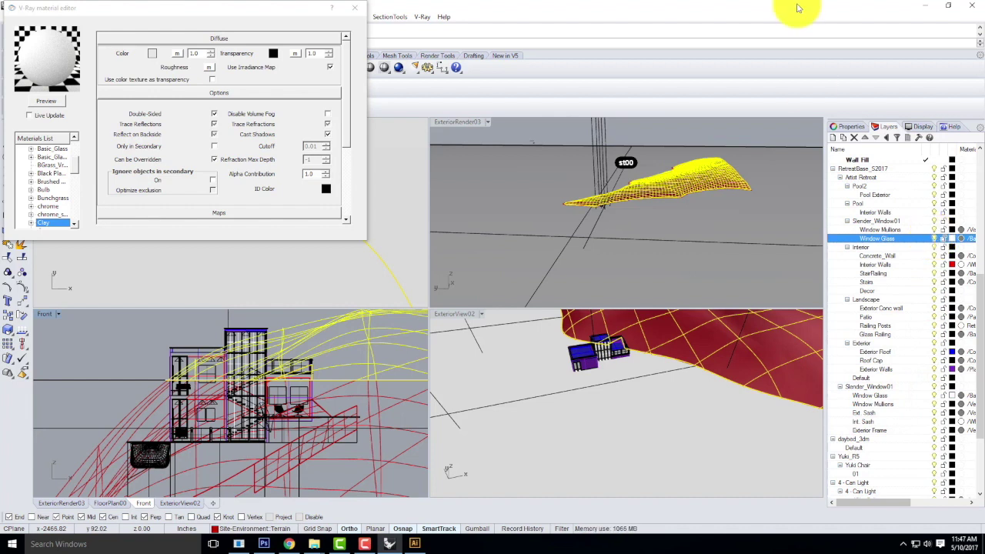
left_click(345, 8)
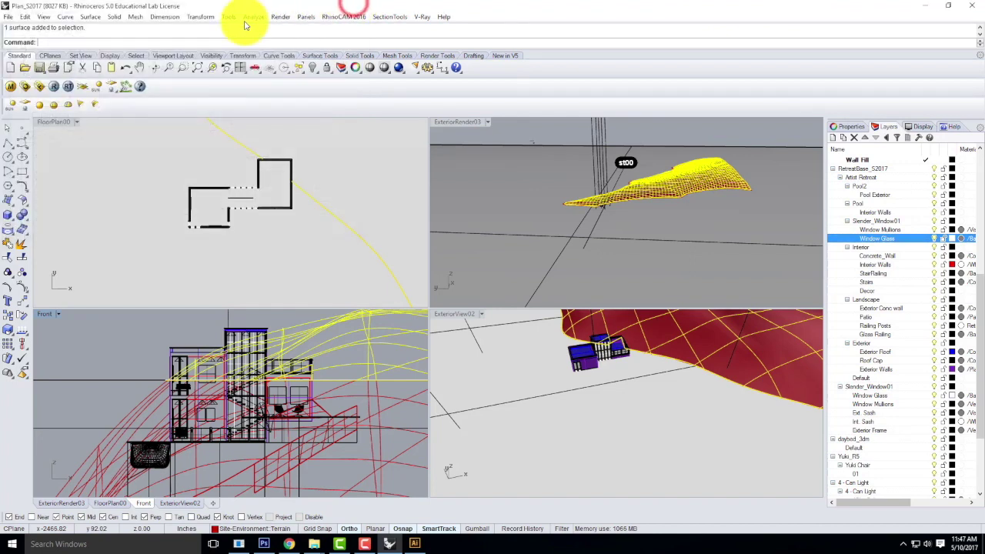
Step: Maximize the FloorPlan00 view and lock the V-Ray output's image aspect ratio to that view's aspect
double_click(55, 123)
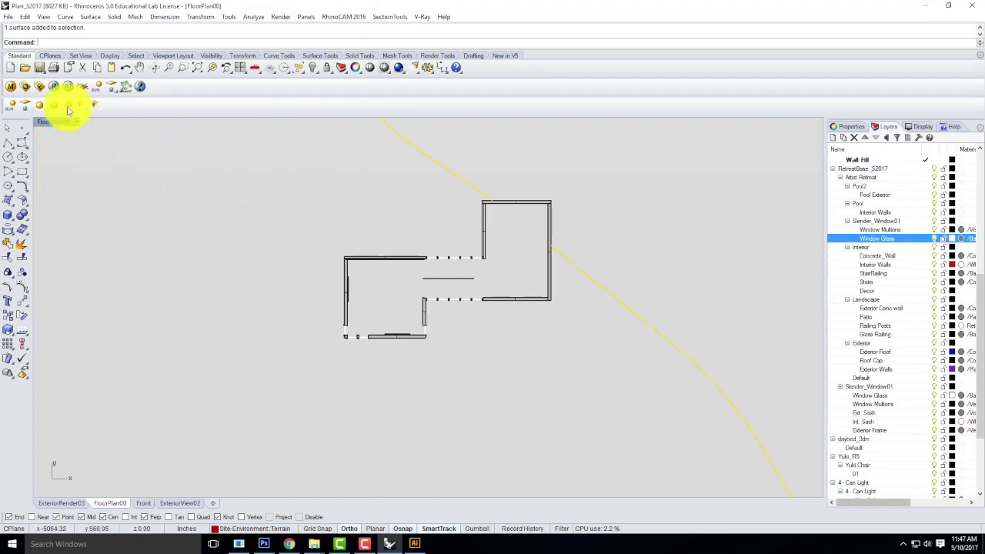
left_click(23, 88)
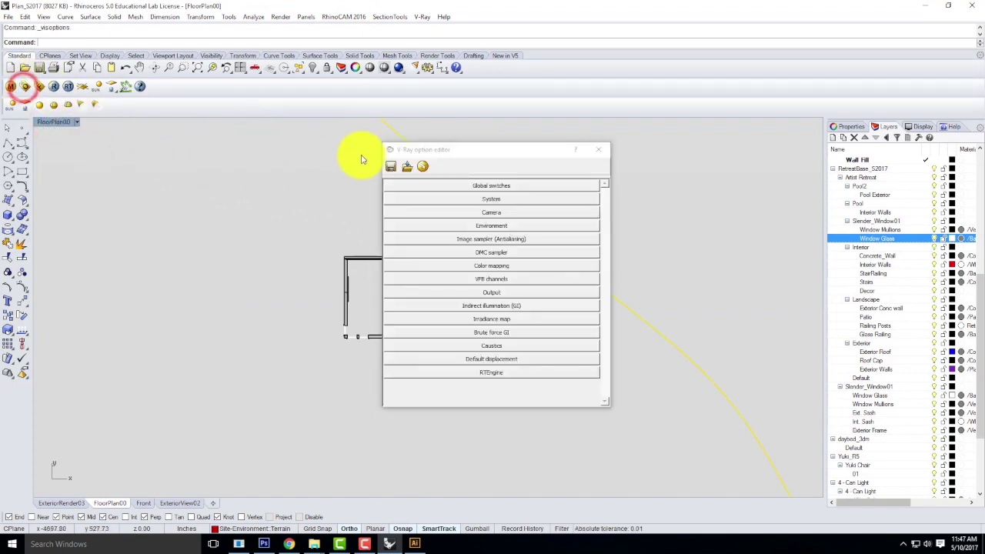
left_click(492, 292)
left_click(477, 359)
left_click(414, 372)
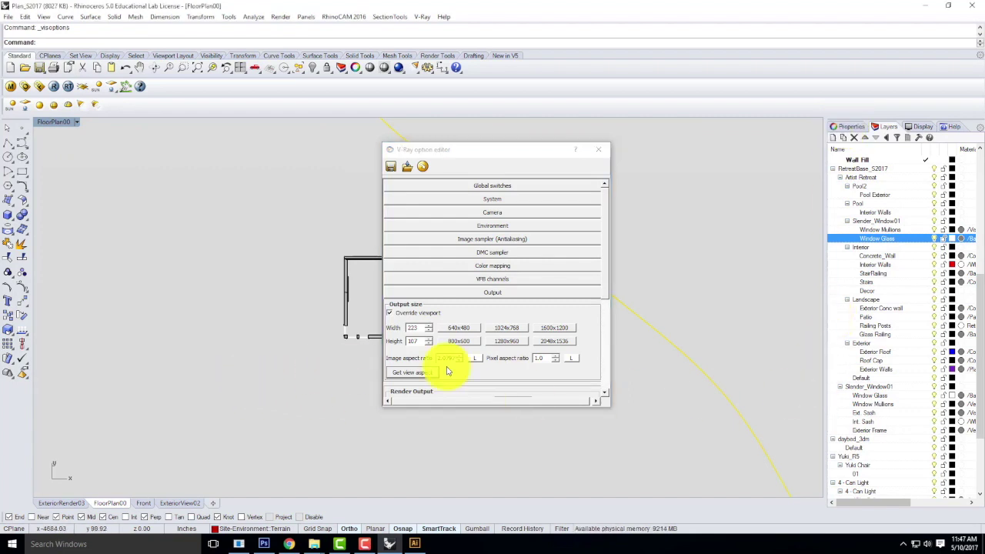
left_click(474, 358)
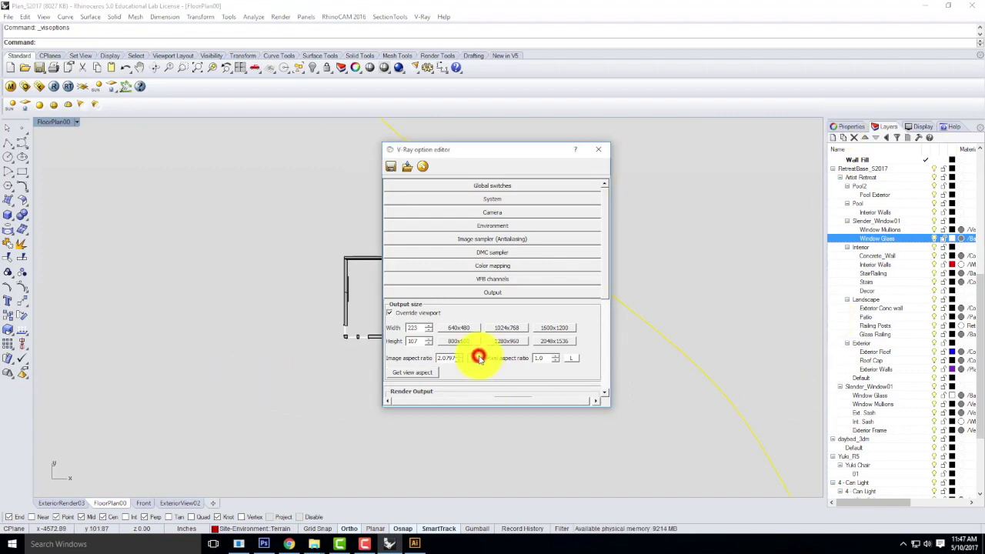
left_click(417, 341)
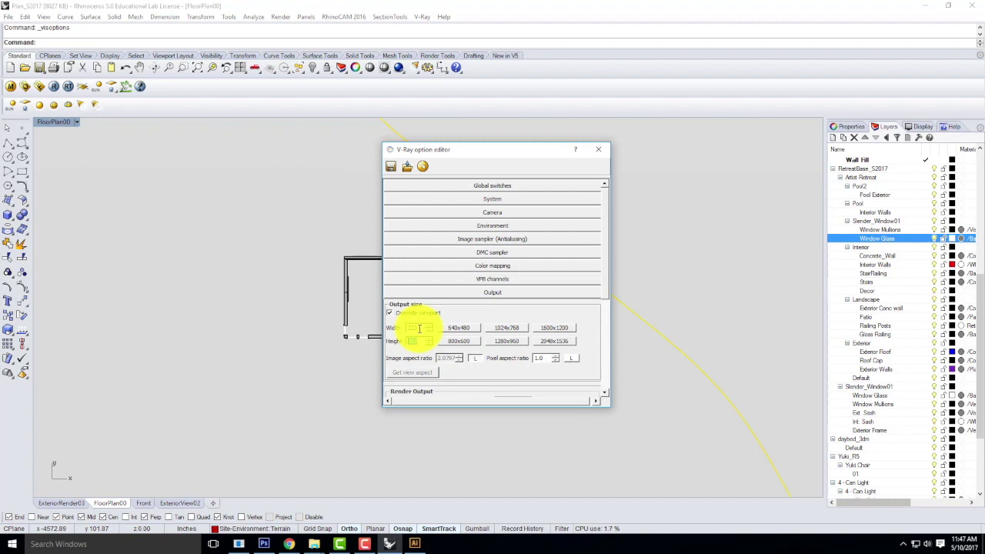
left_click(598, 150)
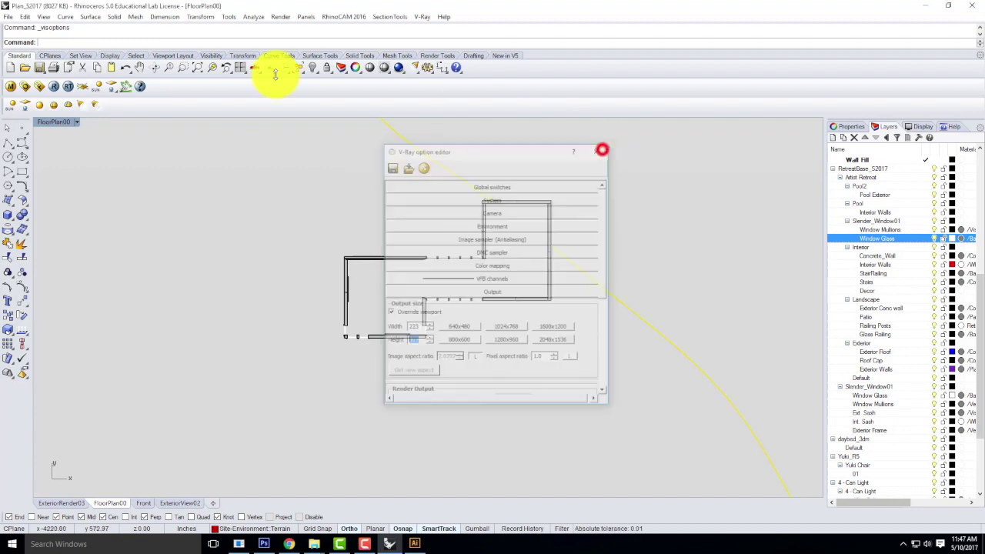
Step: Render a test image of the floor plan view, enlarge the result to check it, and close it
left_click(55, 88)
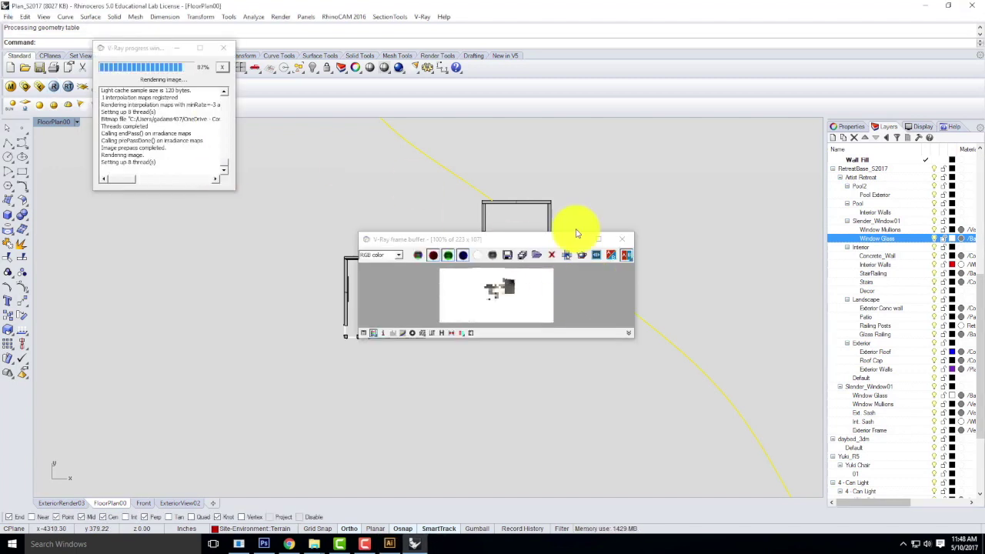
left_click_drag(528, 238, 503, 159)
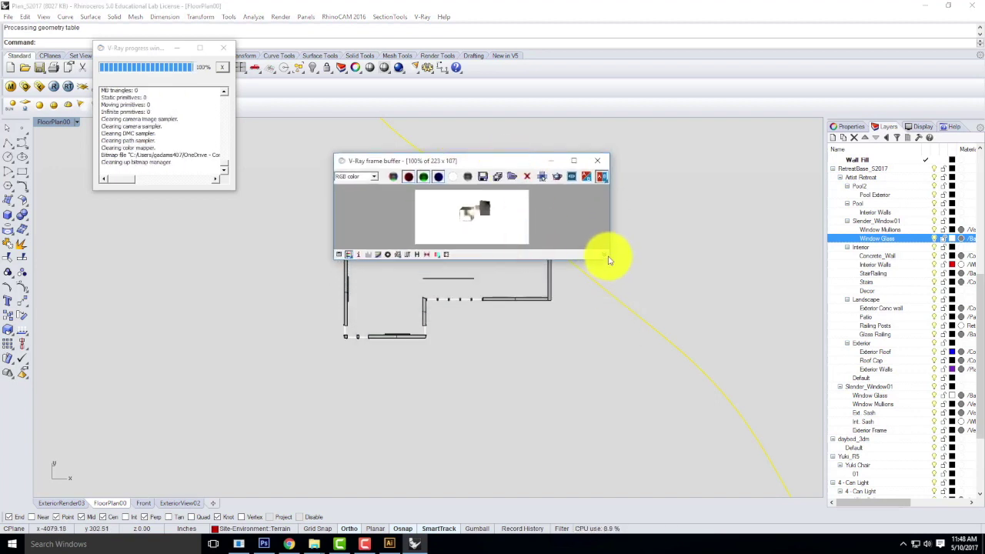
left_click_drag(609, 261, 727, 473)
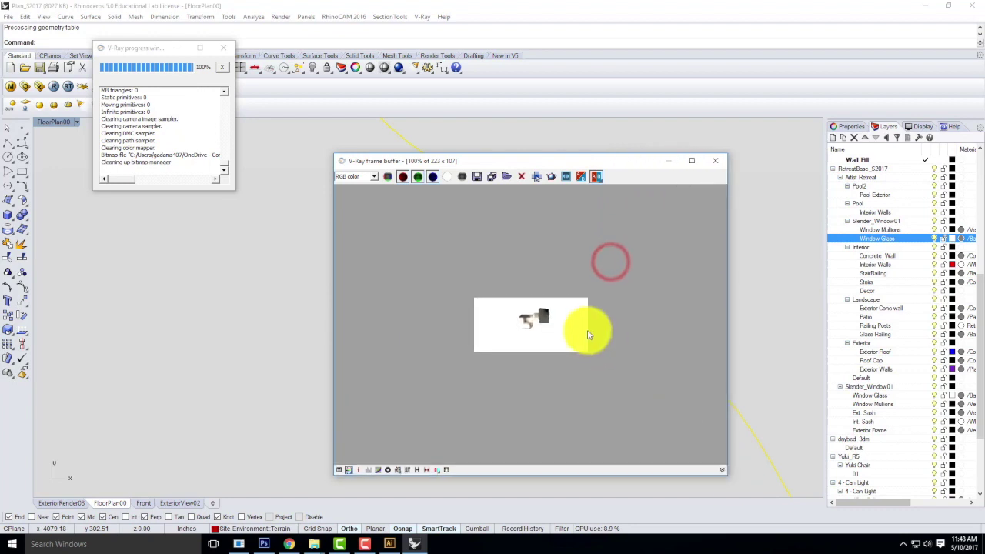
scroll(588, 326, "up", 2)
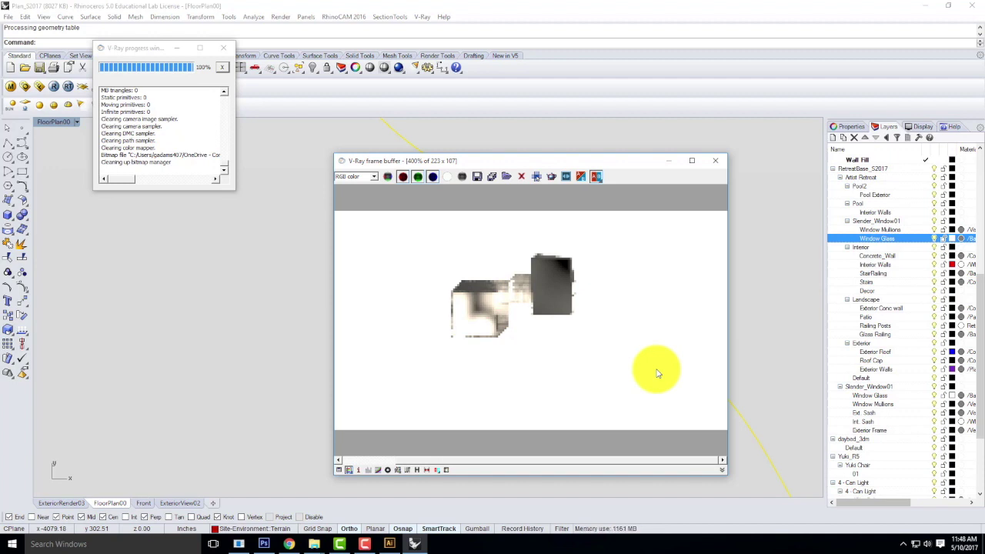
left_click(718, 166)
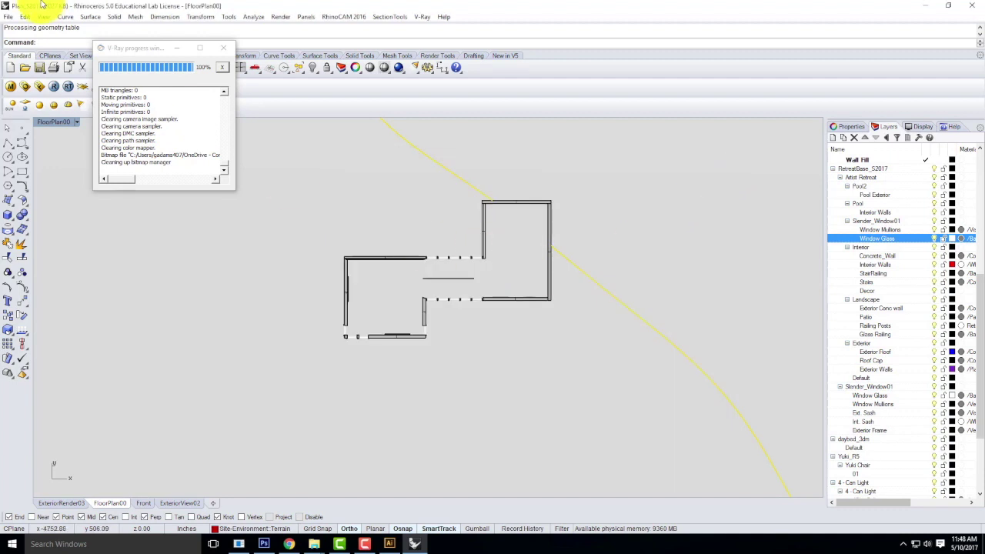
Step: Set the V-Ray physical camera's shutter speed to 200
left_click(25, 89)
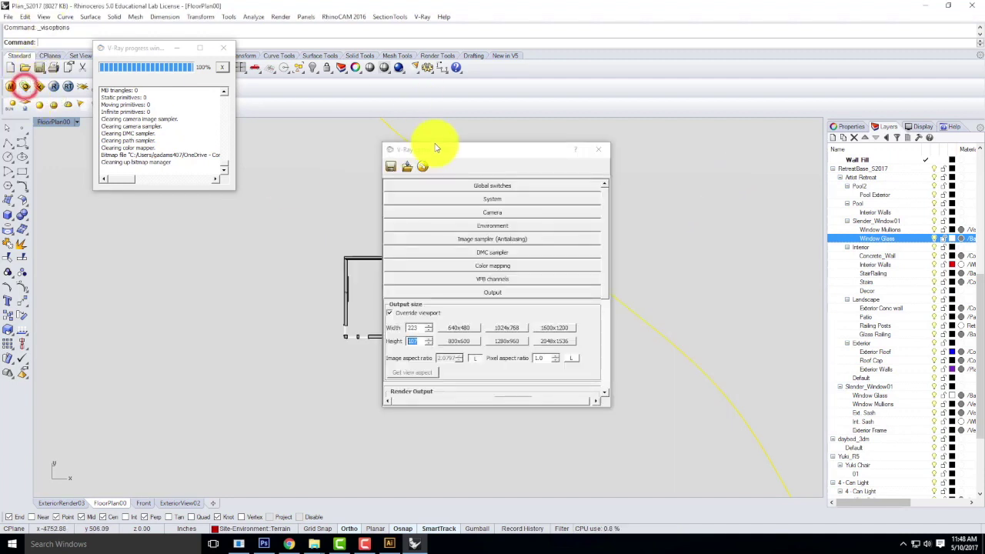
left_click(476, 214)
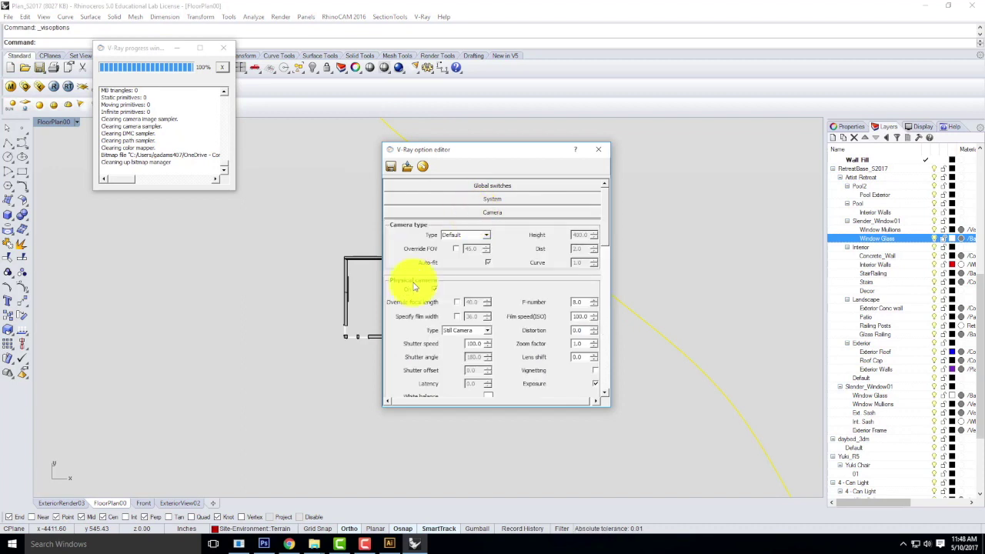
left_click(483, 343)
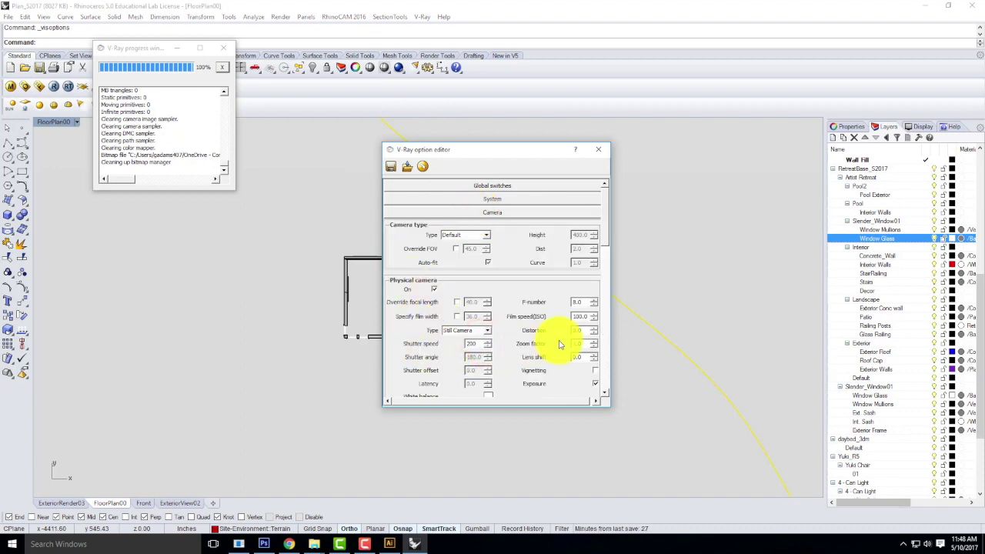
left_click(599, 150)
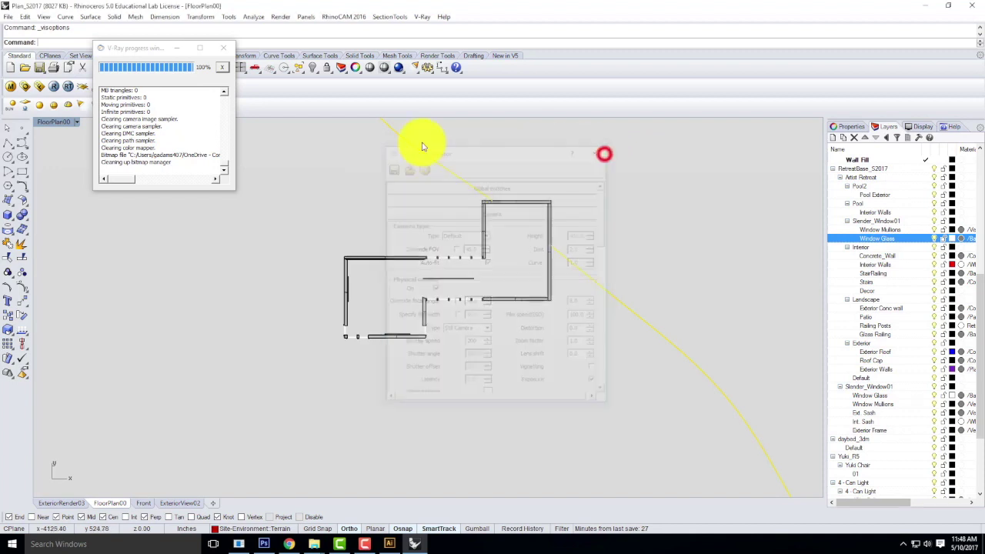
Step: Set the V-Ray output size to 800 x 384 using the 800x600 preset with the locked aspect ratio
left_click(23, 87)
left_click(473, 209)
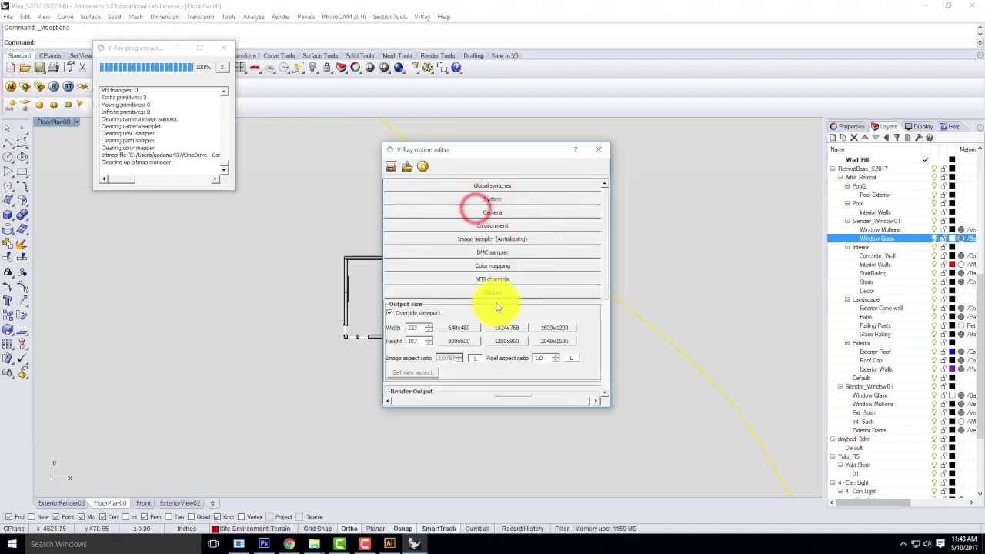
left_click(469, 341)
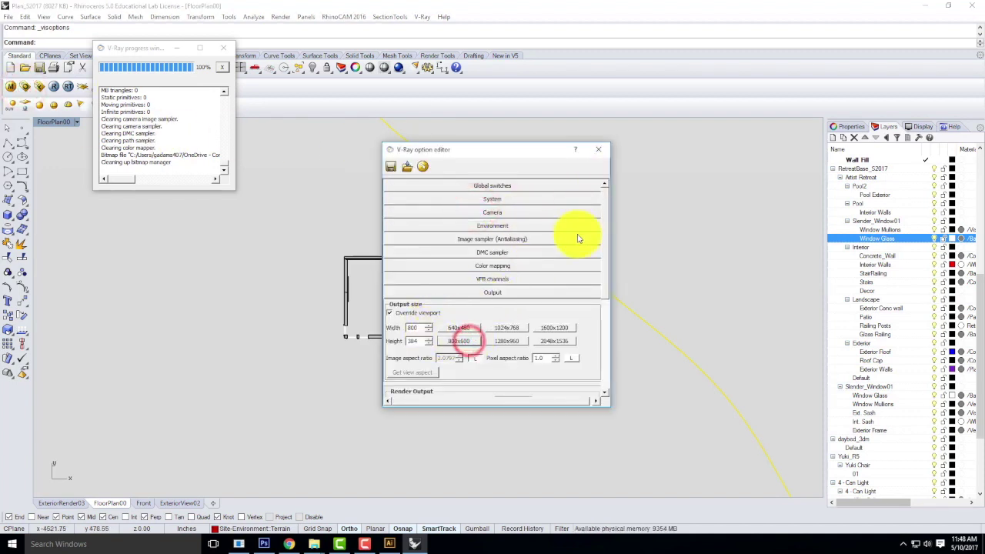
left_click(598, 149)
left_click(49, 87)
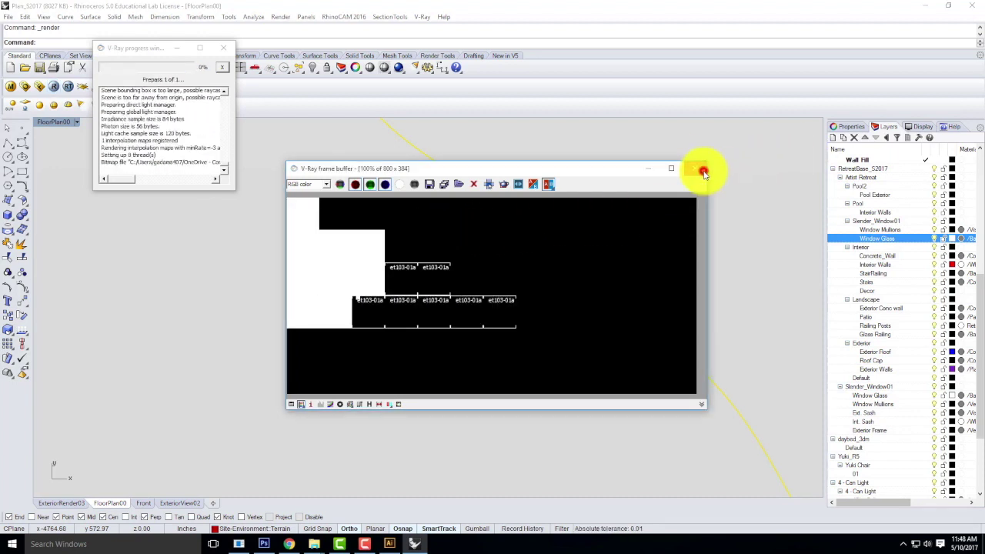
left_click(695, 168)
left_click(698, 170)
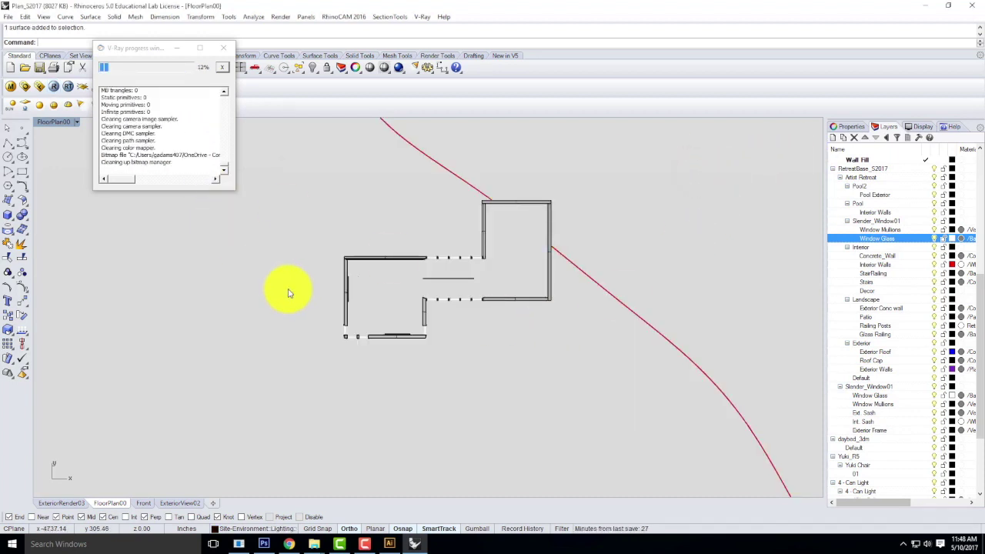
Step: Hide the large lighting surface that covers the whole site in the floor plan view
scroll(286, 286, "down", 10)
scroll(514, 339, "down", 6)
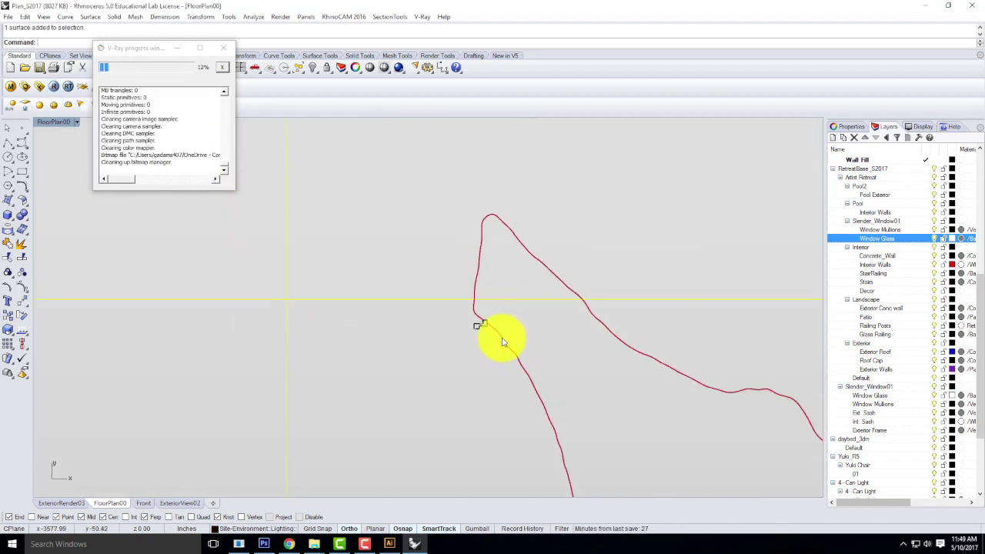
scroll(414, 281, "down", 4)
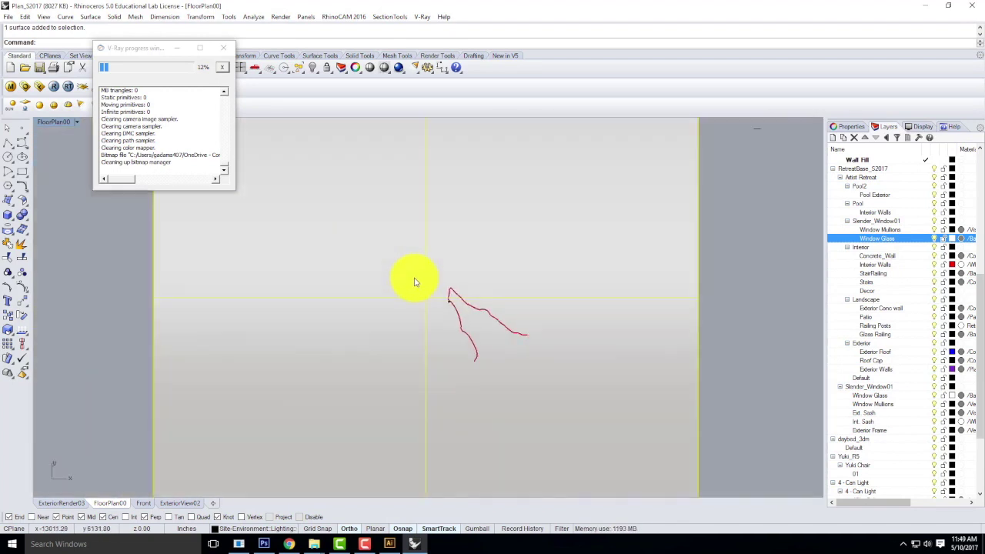
key("Return")
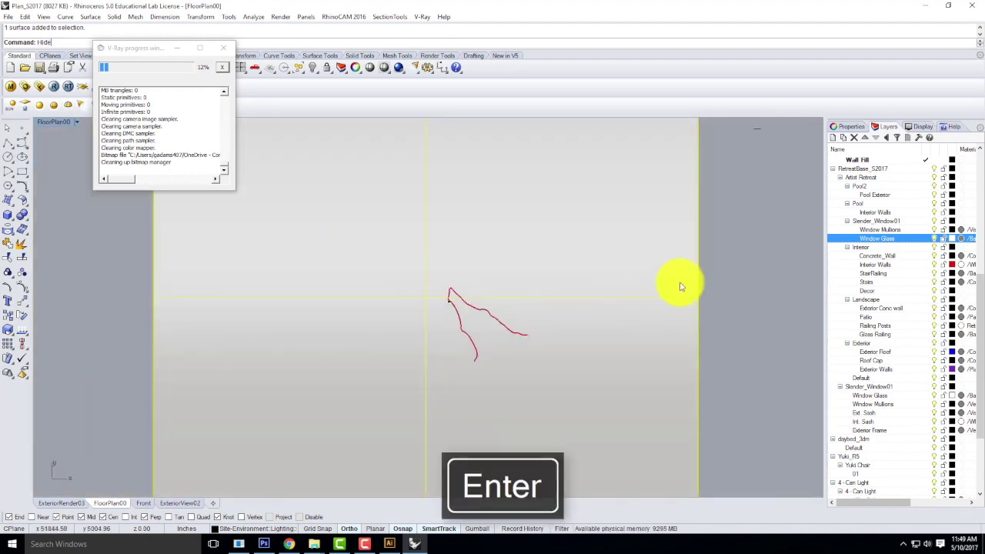
Step: Restore the saved FloorPlan00 named view in the current viewport
left_click(74, 121)
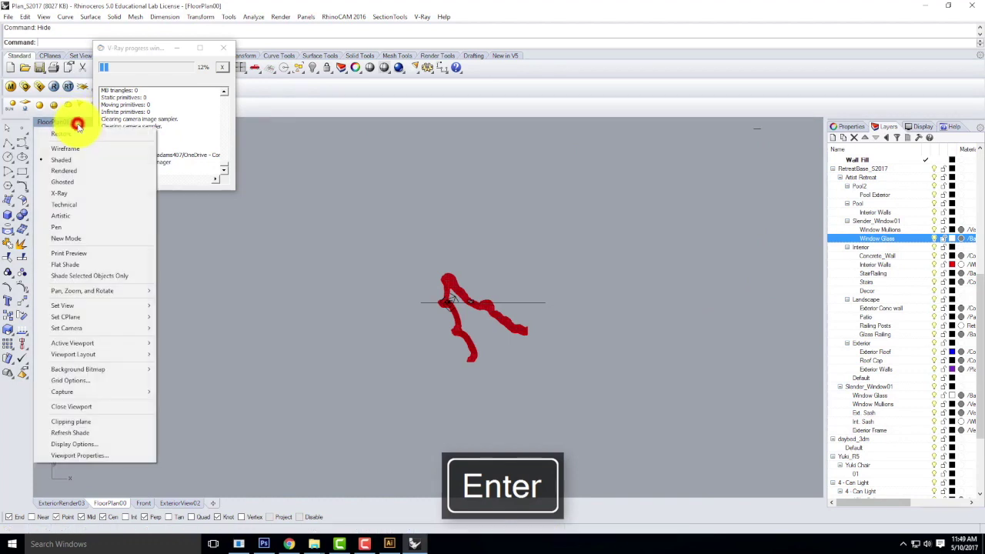
mouse_move(84, 308)
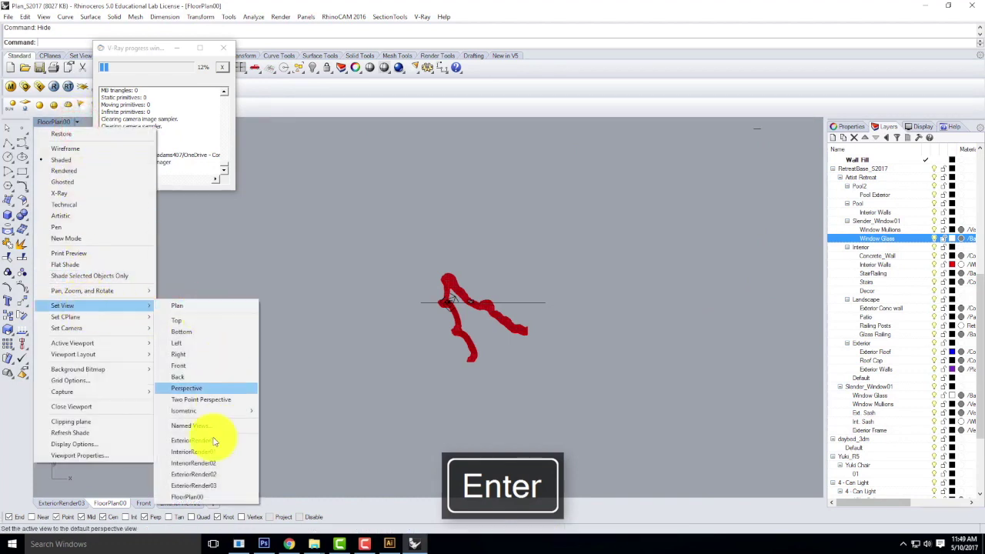
left_click(189, 498)
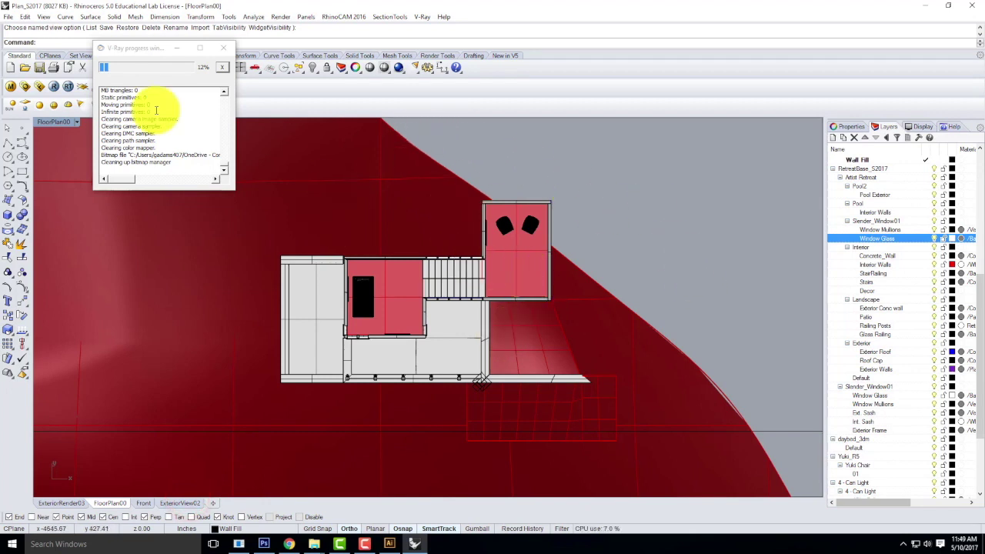
Step: Render the floor plan view, examine the building's rooms and shadows at 200%, and close the result
left_click(53, 89)
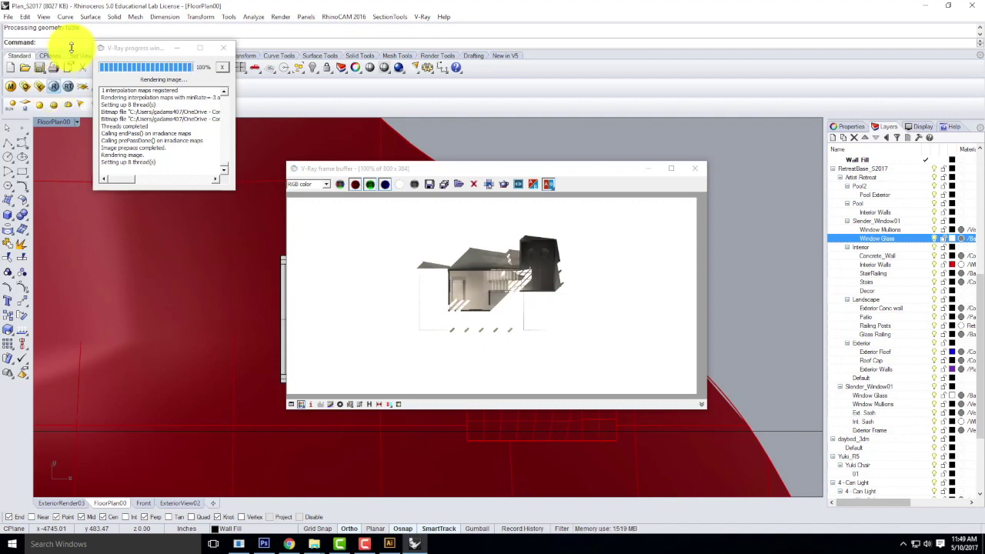
scroll(566, 267, "up", 2)
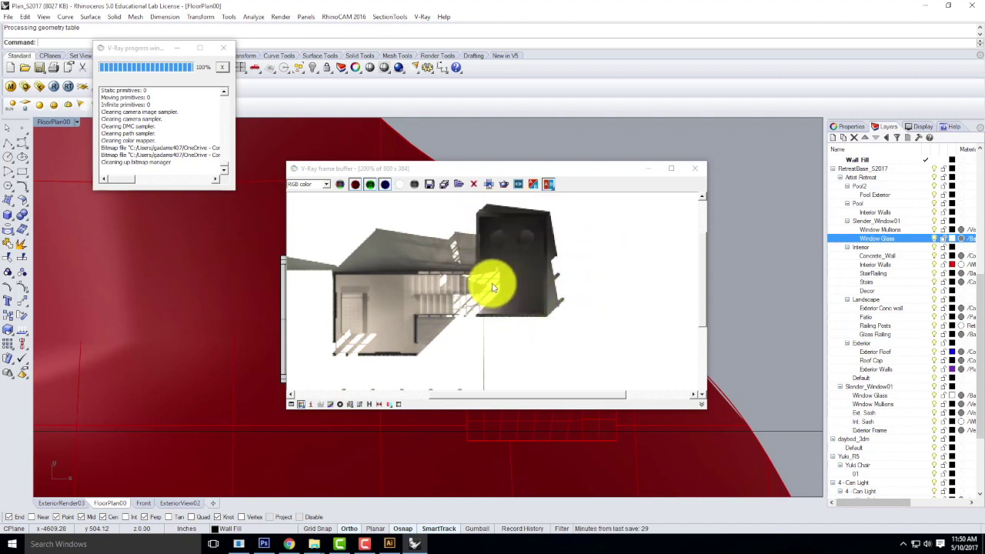
left_click(696, 173)
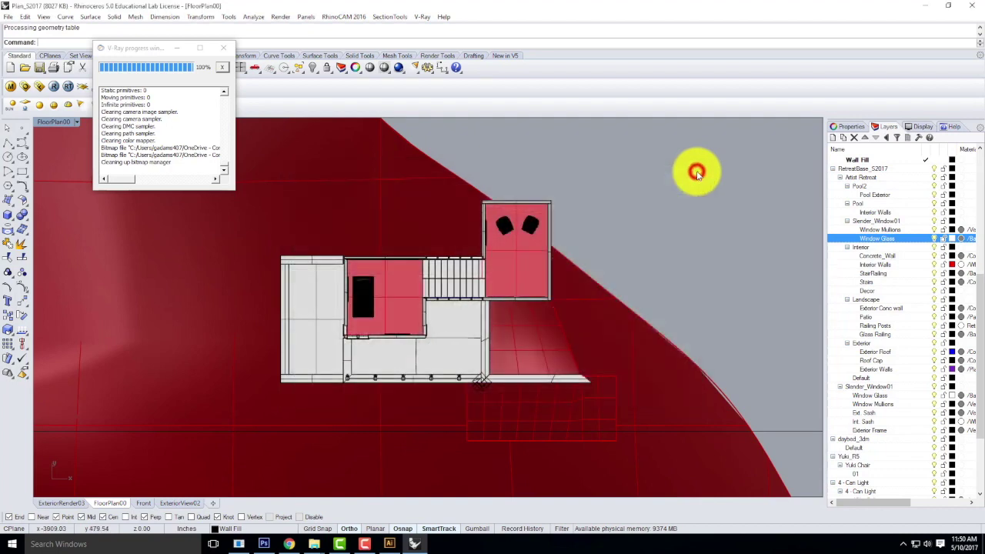
Step: Switch from the floor plan view to a maximized Front view of the building
double_click(56, 123)
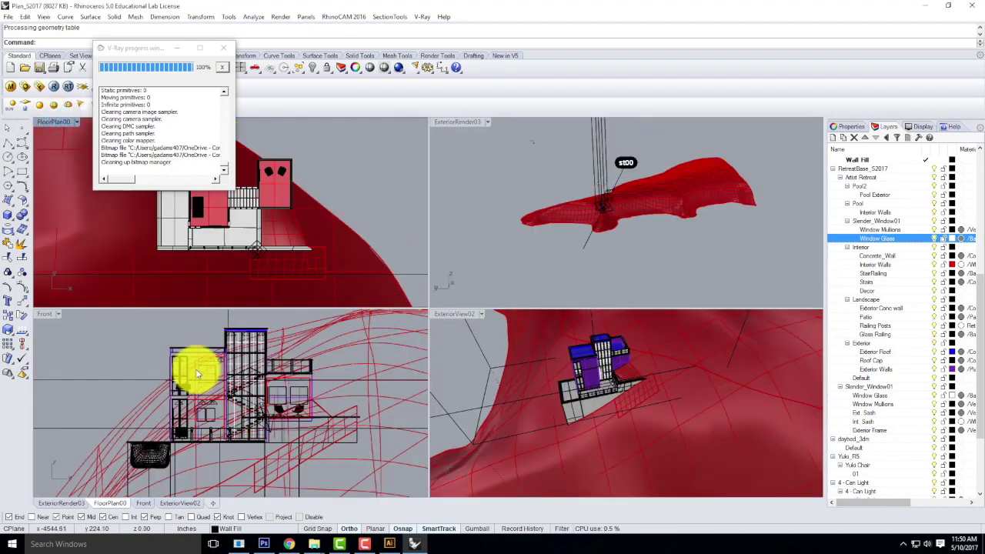
left_click(183, 354)
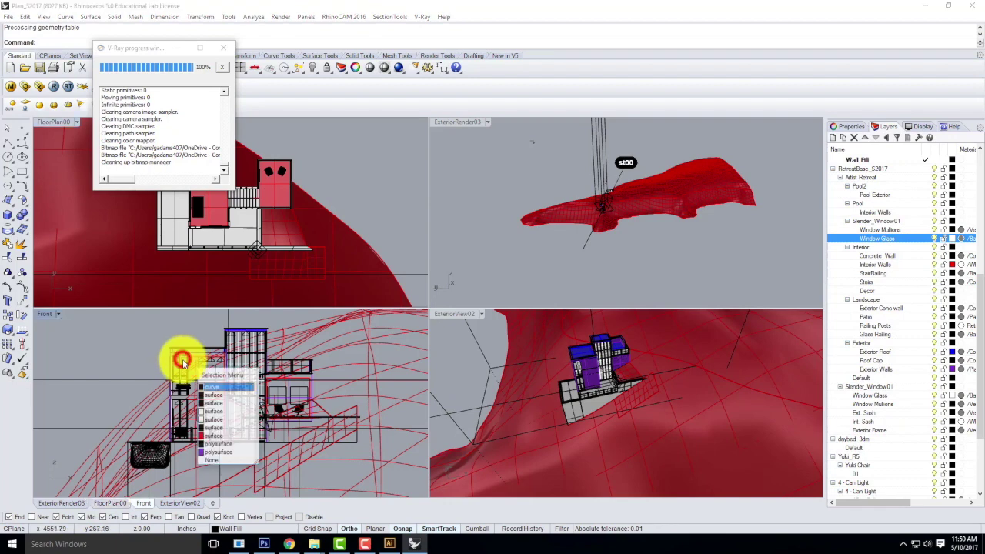
left_click(116, 326)
double_click(42, 314)
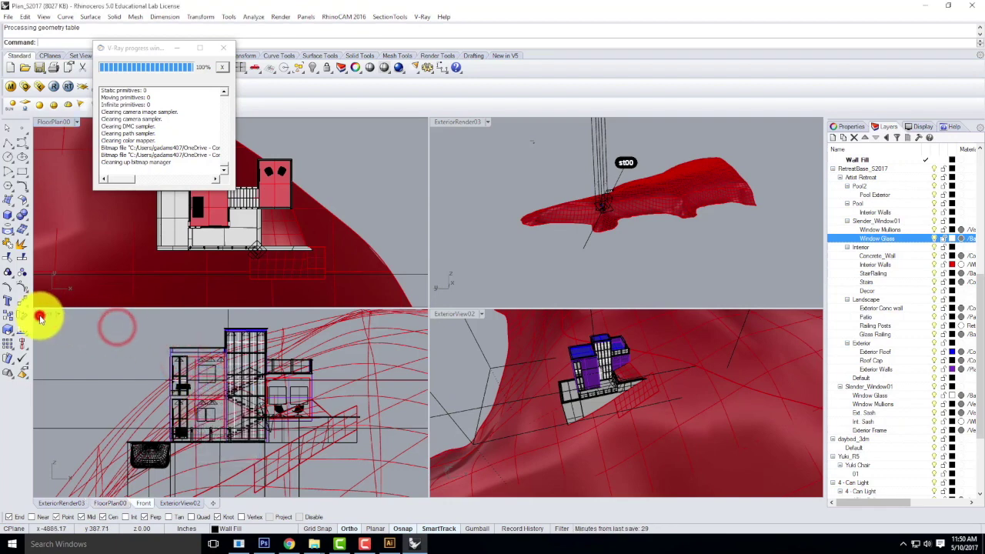
scroll(459, 220, "up", 2)
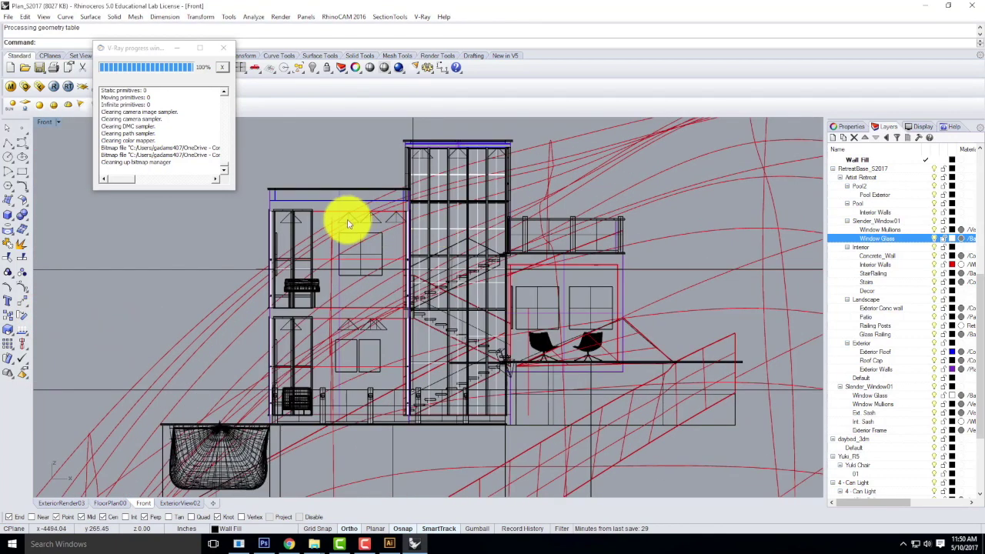
Step: Copy a spotlight from the upper-left room to the right-hand room in Front view, using matching ceiling corners as reference points
left_click(346, 229)
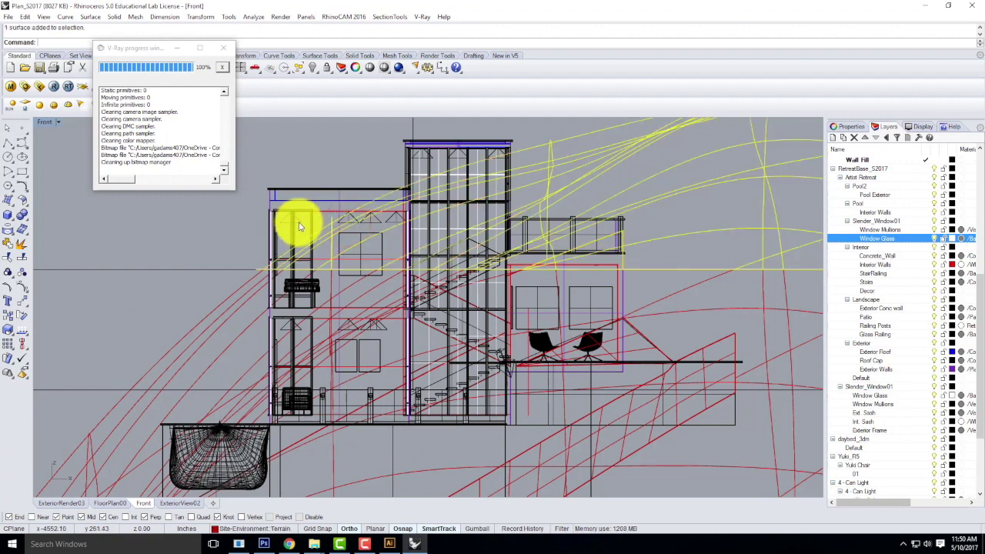
left_click(299, 223)
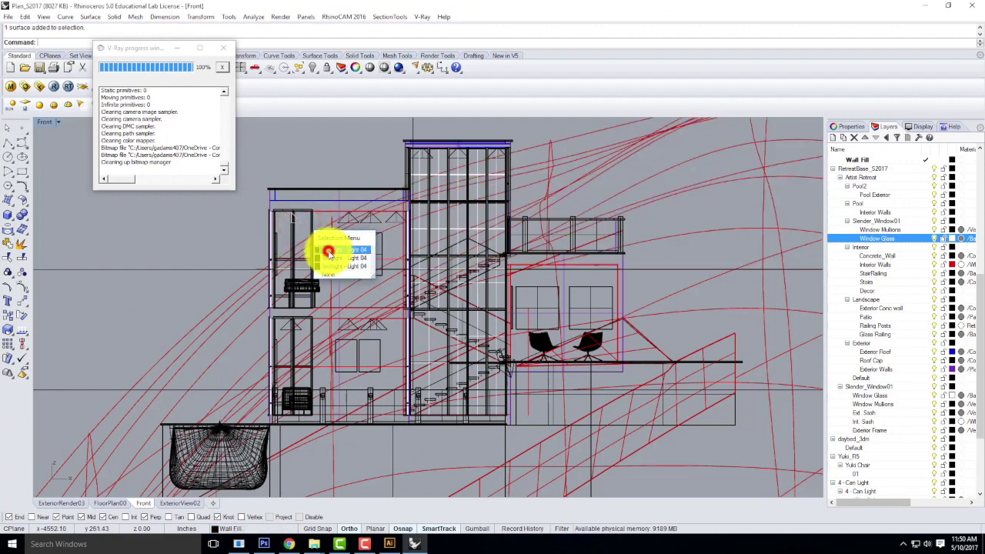
left_click(330, 250)
type("y")
key("Return")
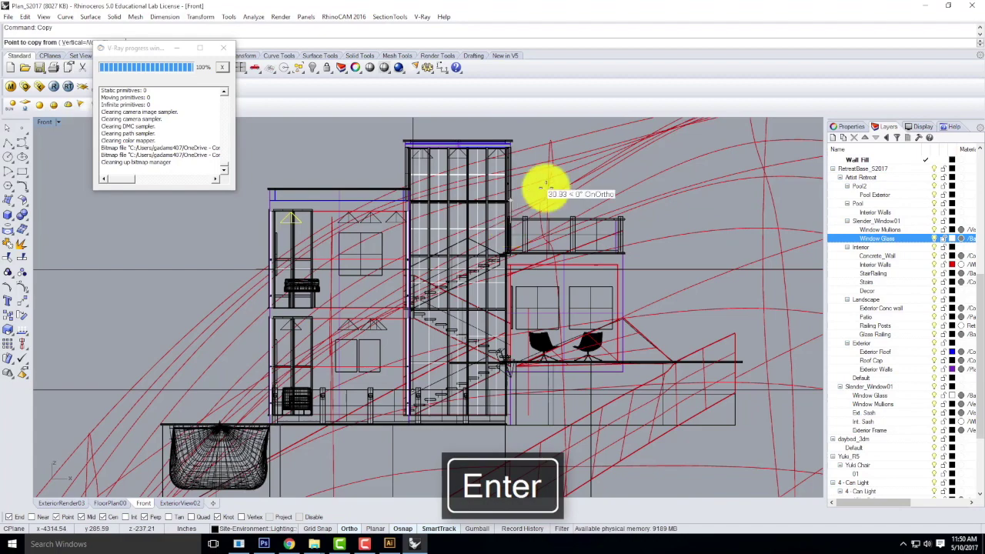
left_click(274, 211)
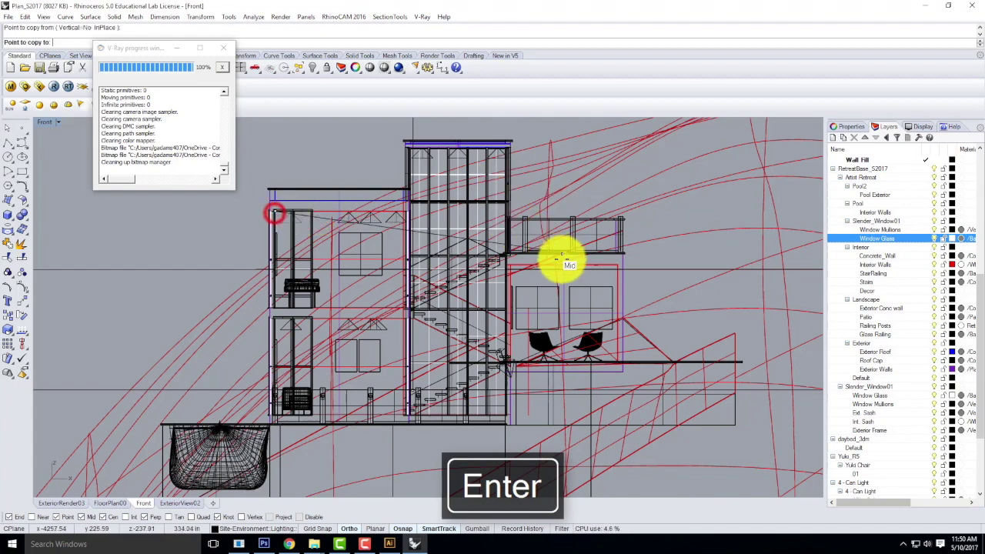
scroll(512, 259, "up", 3)
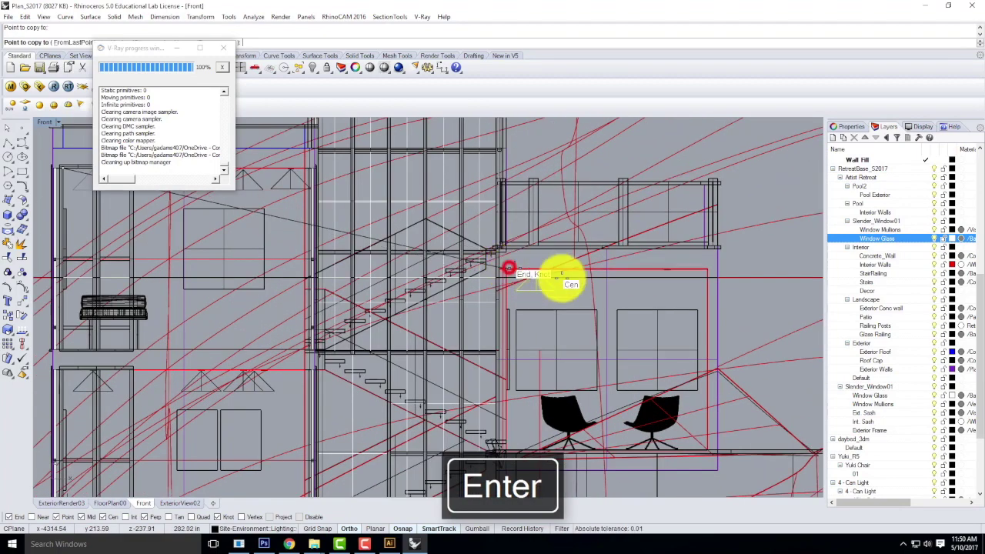
key("Escape")
Step: Select the copied spotlight, return to the four-viewport layout, and set the ExteriorView02 viewport to the Top view
left_click(541, 288)
double_click(44, 125)
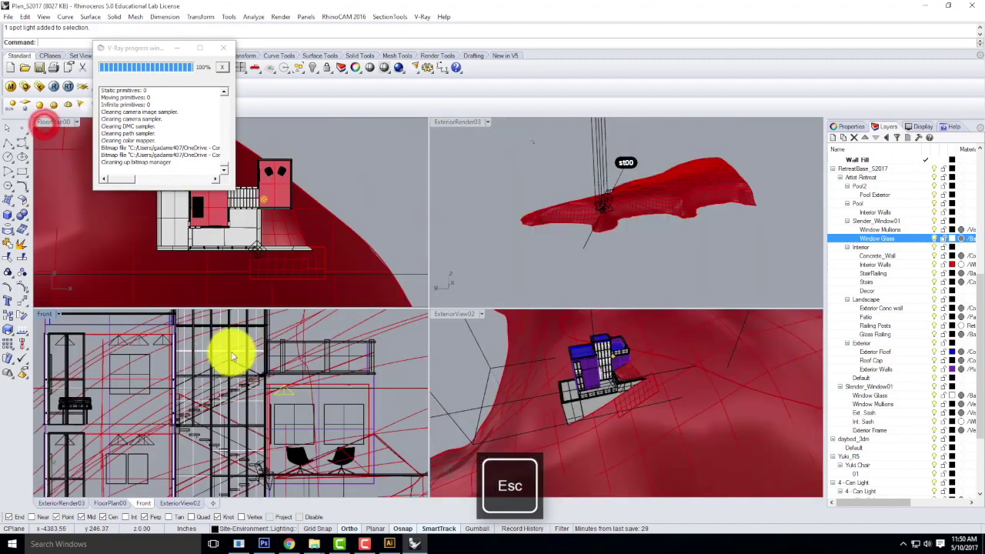
left_click(481, 314)
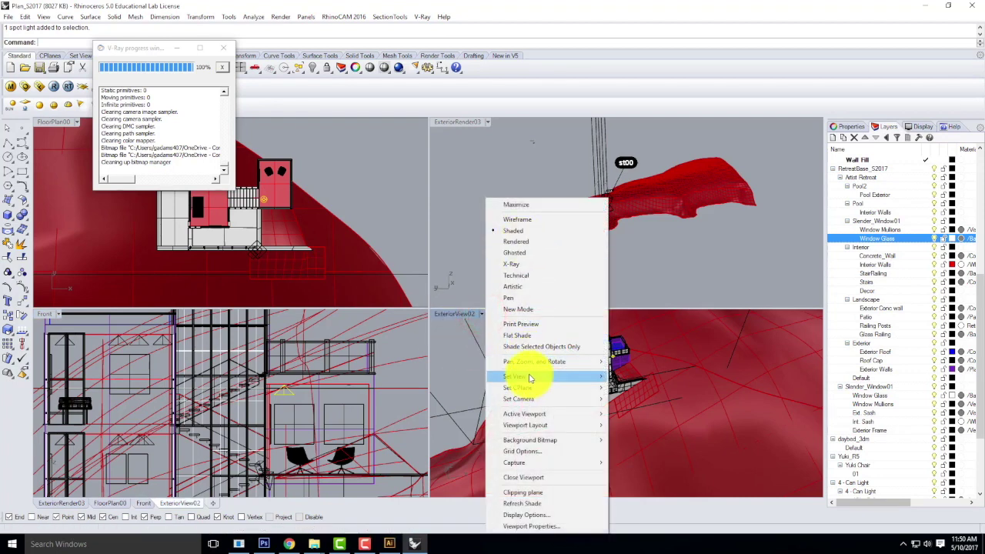
mouse_move(531, 375)
left_click(653, 202)
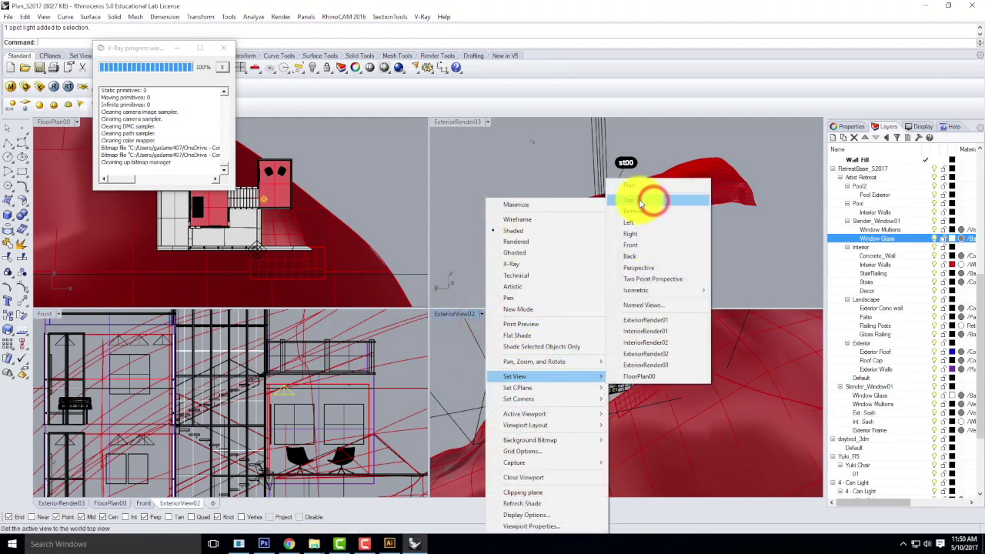
scroll(631, 352, "up", 5)
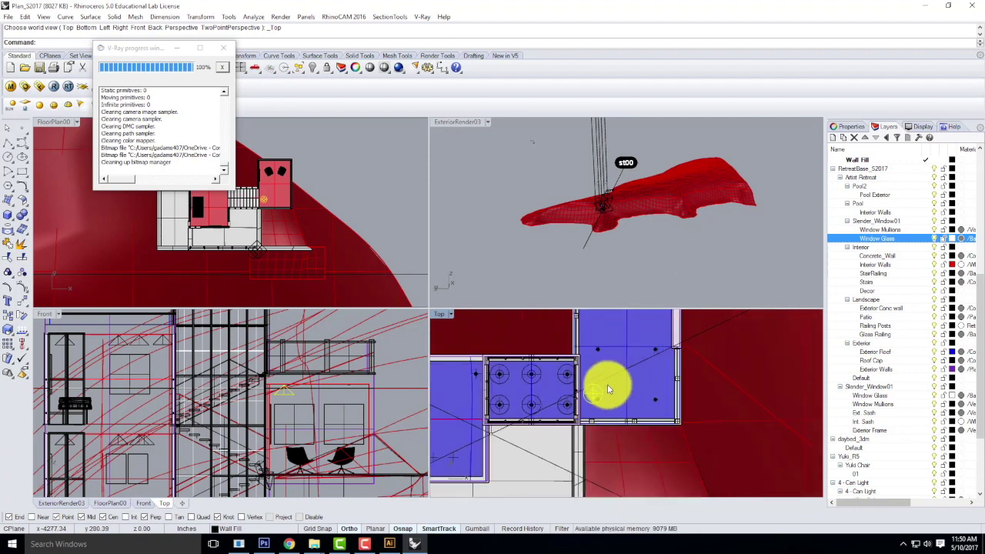
Step: Move the copied spotlight about 6.6 in right and about 6 in down onto the lower-left ceiling fixture in Top view
scroll(607, 388, "up", 3)
key("Return")
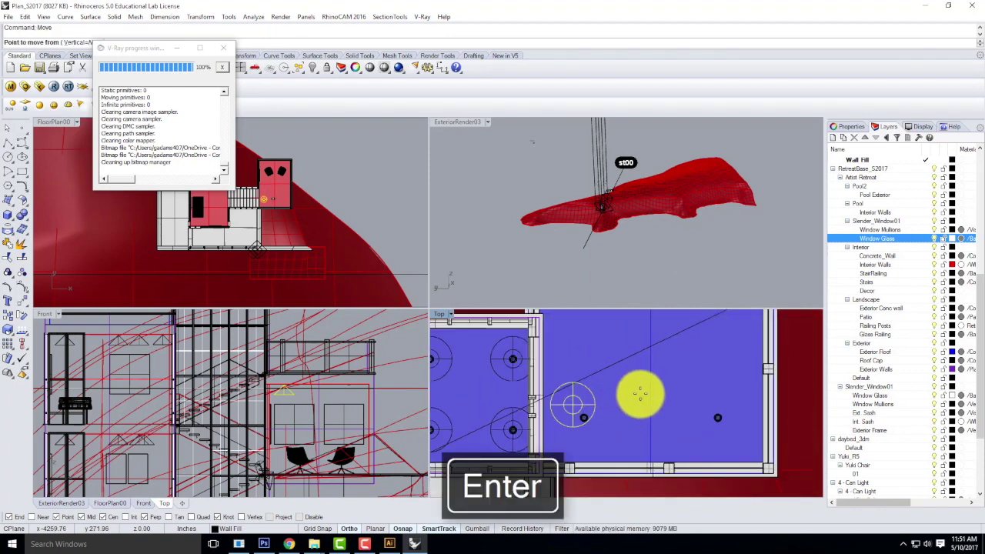
left_click(639, 393)
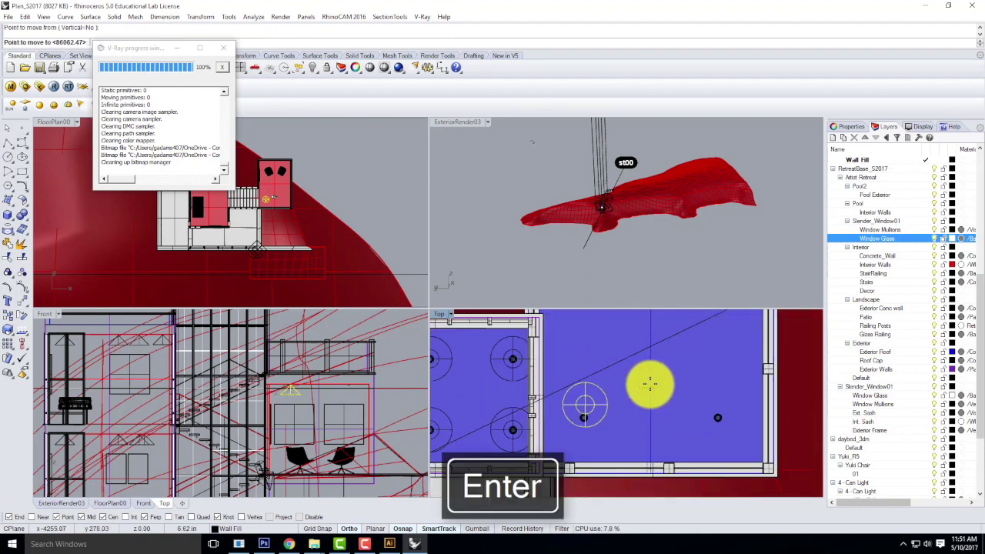
key("Return")
left_click(622, 386)
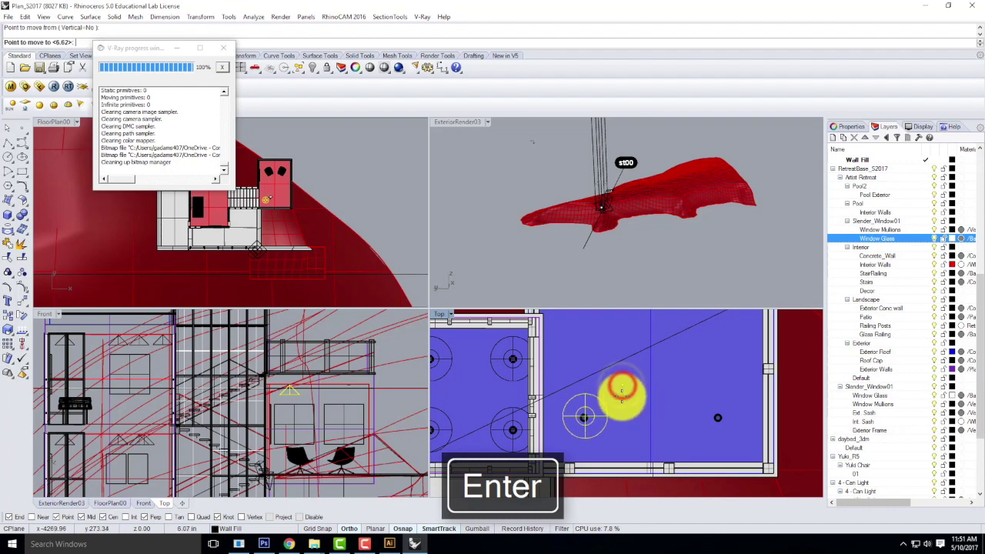
left_click(605, 401)
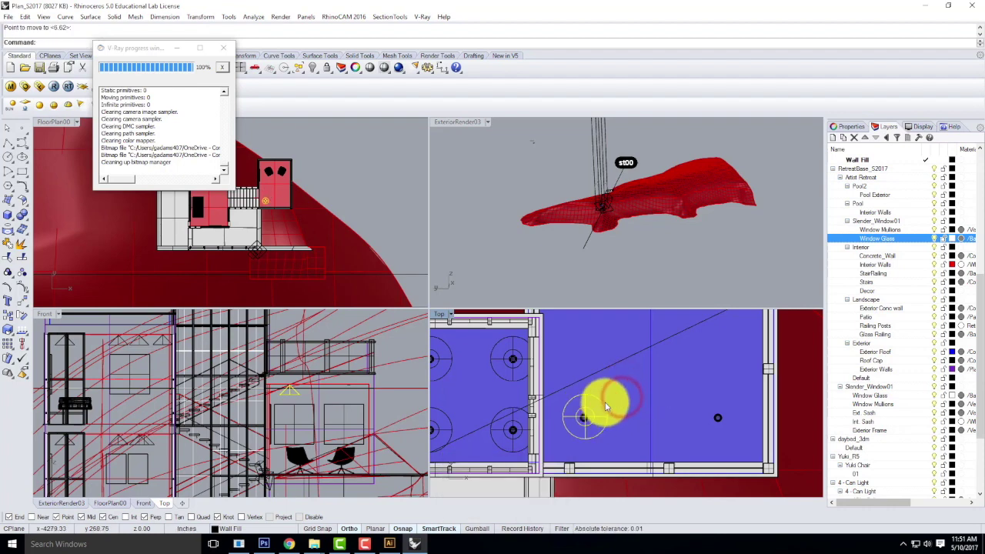
Step: Copy the spotlight about 72 in to the right, onto the lower-right ceiling fixture of the same room
type("Copy")
key("Return")
left_click(605, 402)
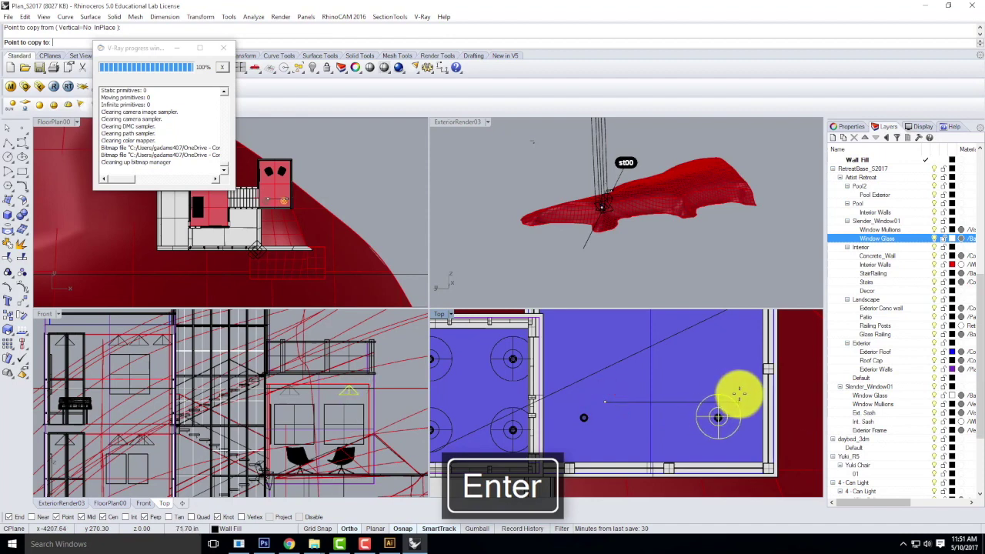
key("Escape")
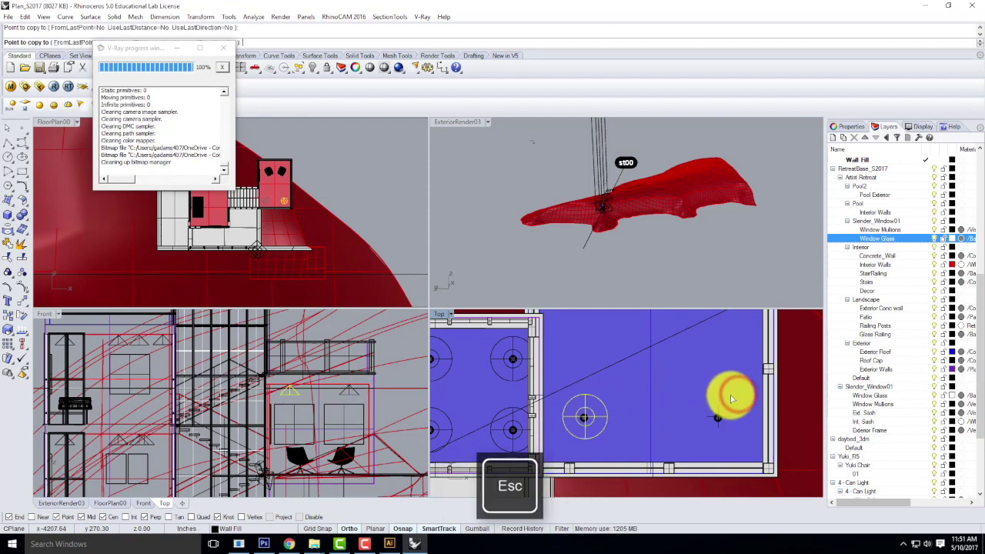
Step: Copy both spotlights up to the room's two other fixture rows, at distances of about 63 in and 114 in
left_click(717, 410)
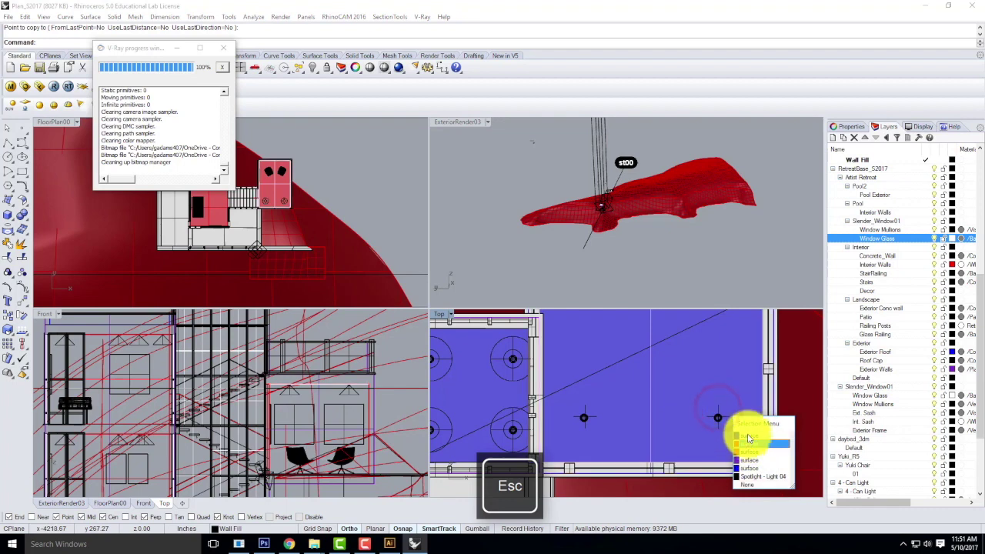
left_click(758, 485)
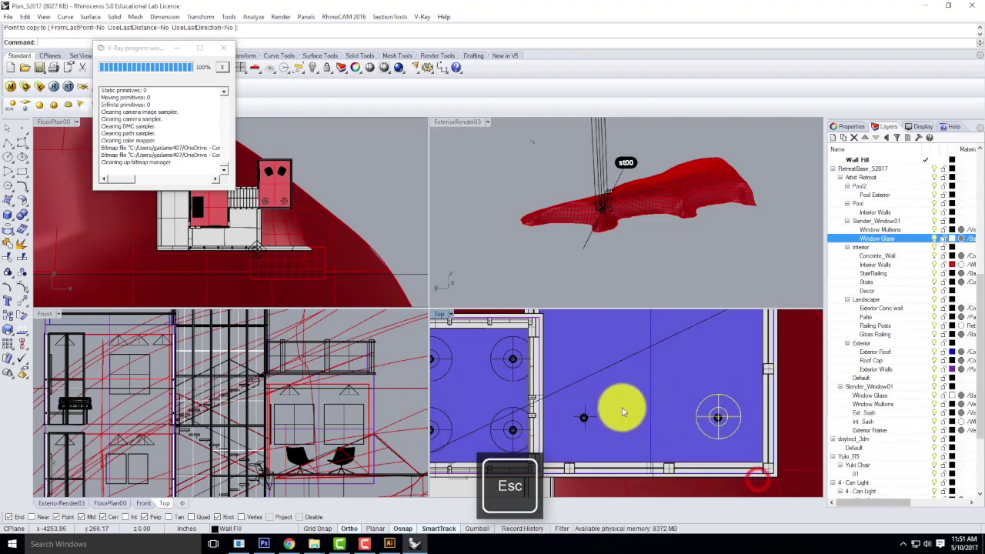
left_click(585, 413)
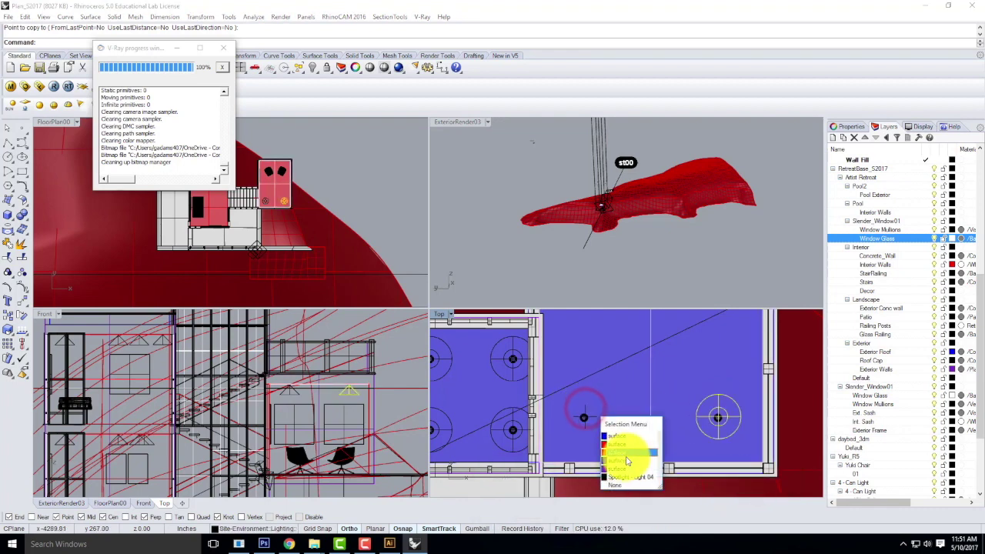
left_click(628, 477)
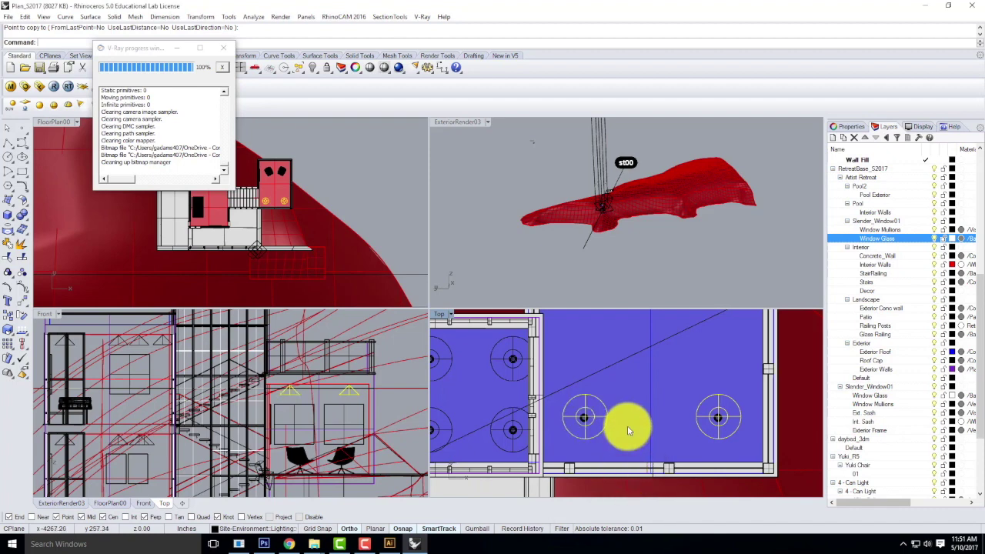
key("Return")
left_click(629, 422)
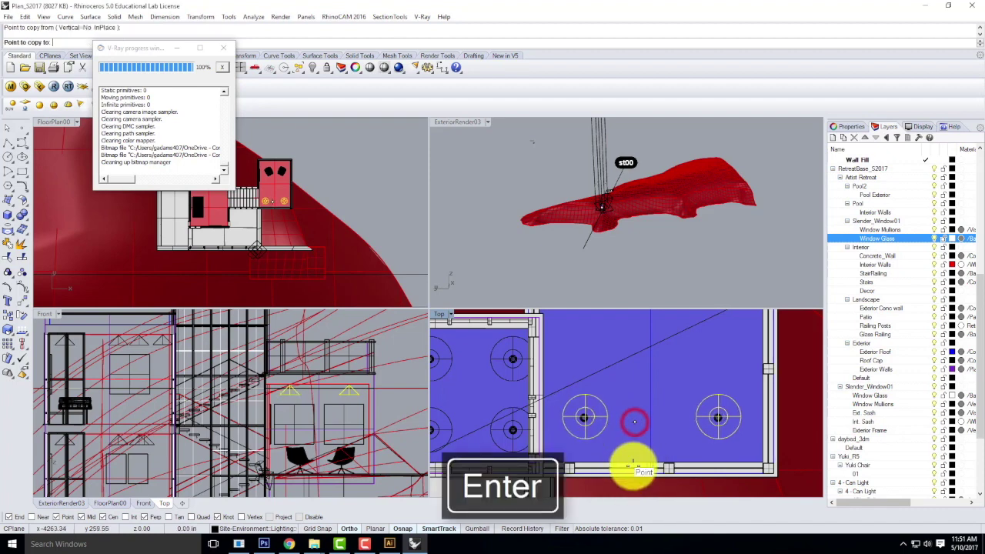
scroll(634, 431, "down", 4)
scroll(631, 360, "up", 2)
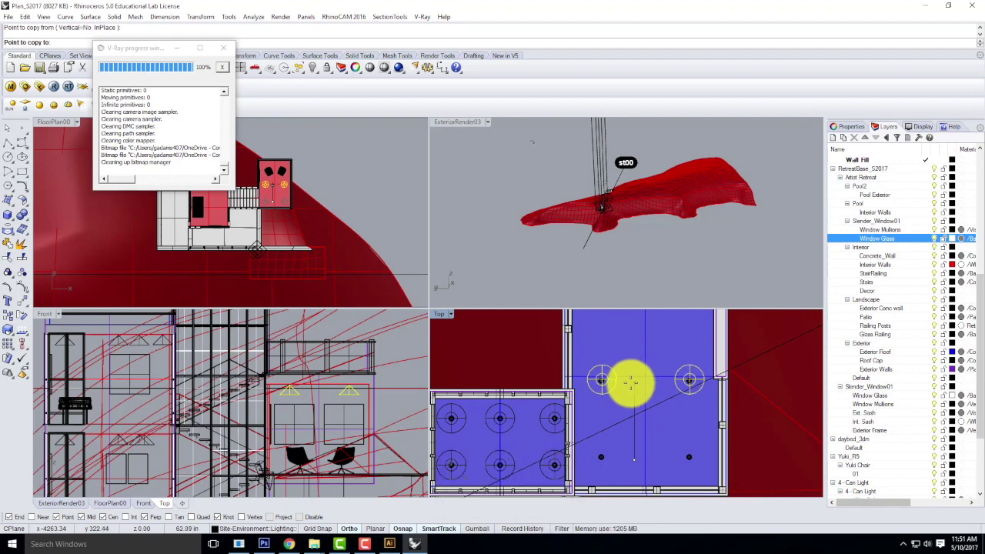
left_click(630, 382)
scroll(608, 454, "down", 2)
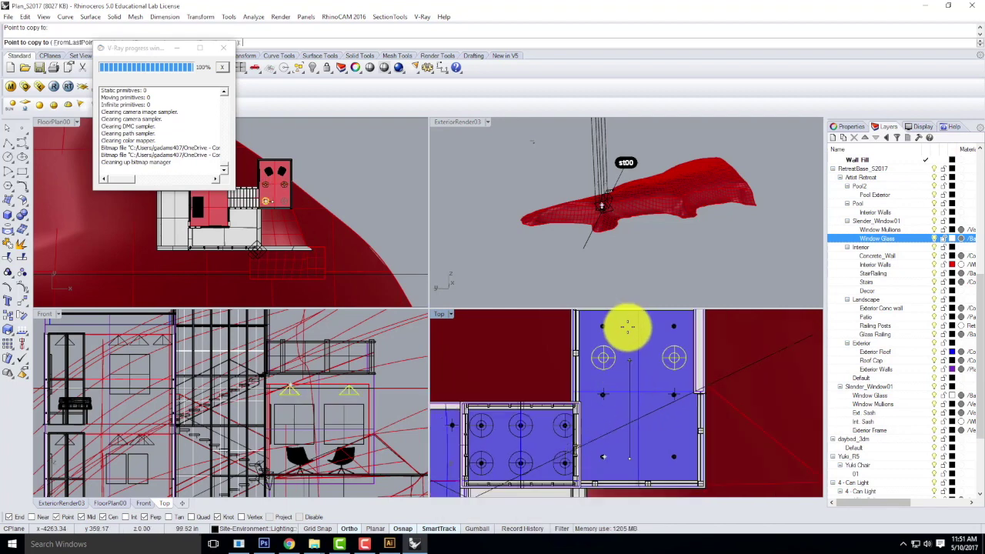
scroll(629, 324, "up", 2)
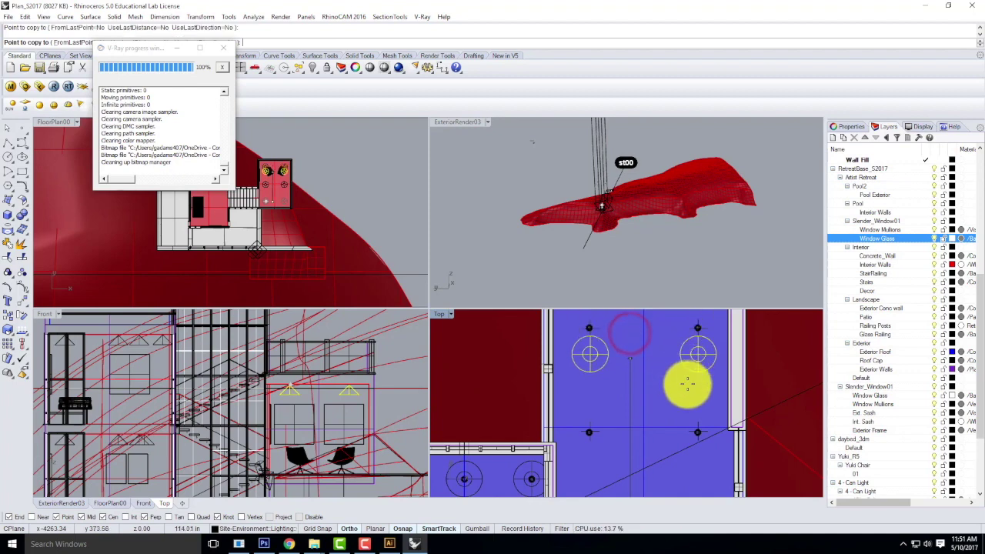
key("Escape")
Step: Set the Top viewport's display mode to Wireframe with the whole room in view
scroll(695, 370, "down", 3)
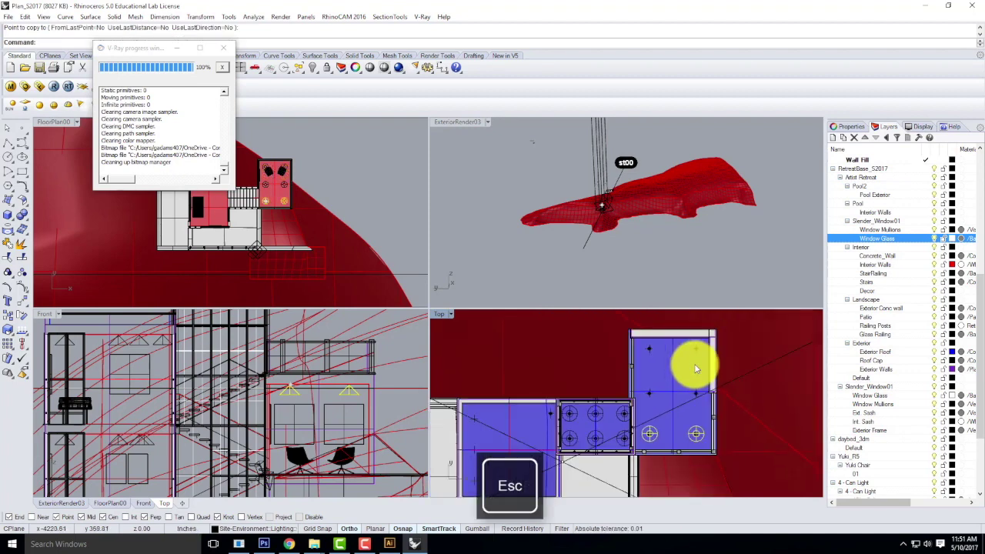
left_click(452, 314)
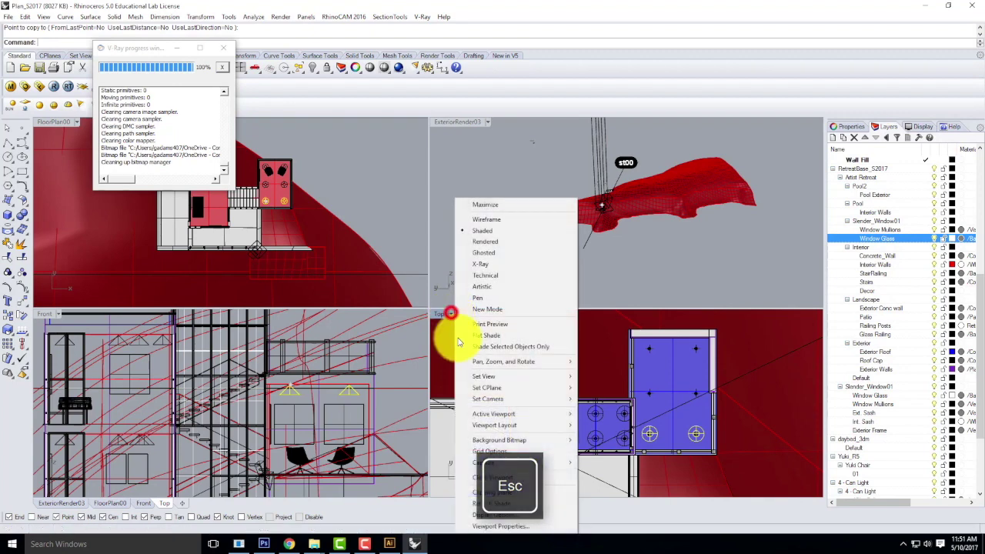
left_click(510, 220)
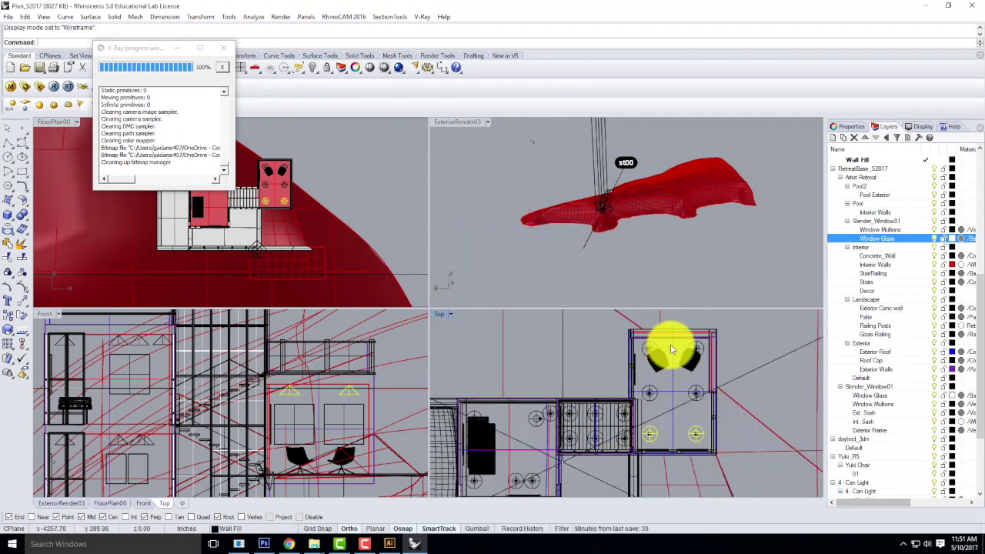
Step: Maximize the FloorPlan00 viewport and restore its saved FloorPlan00 named view
double_click(56, 123)
left_click(76, 122)
mouse_move(77, 305)
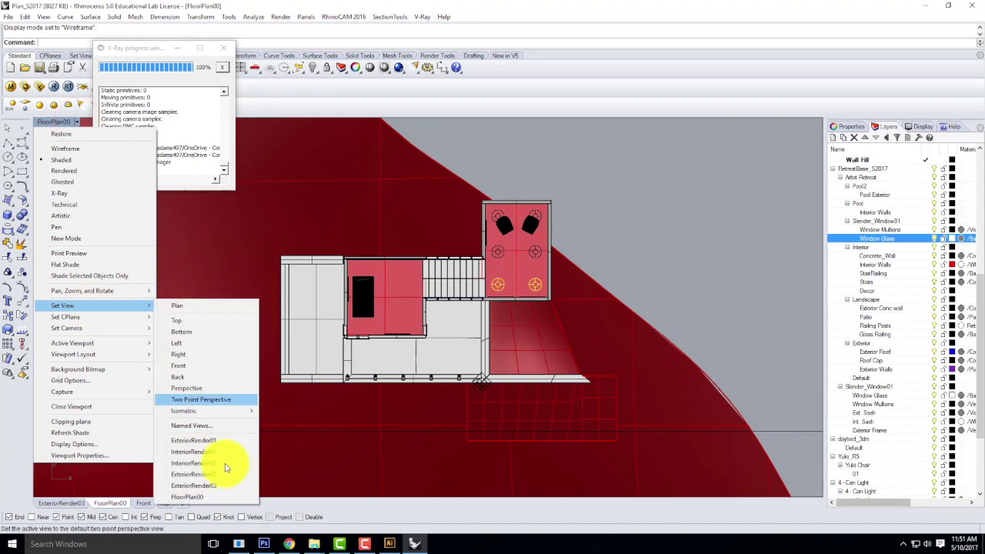
left_click(203, 499)
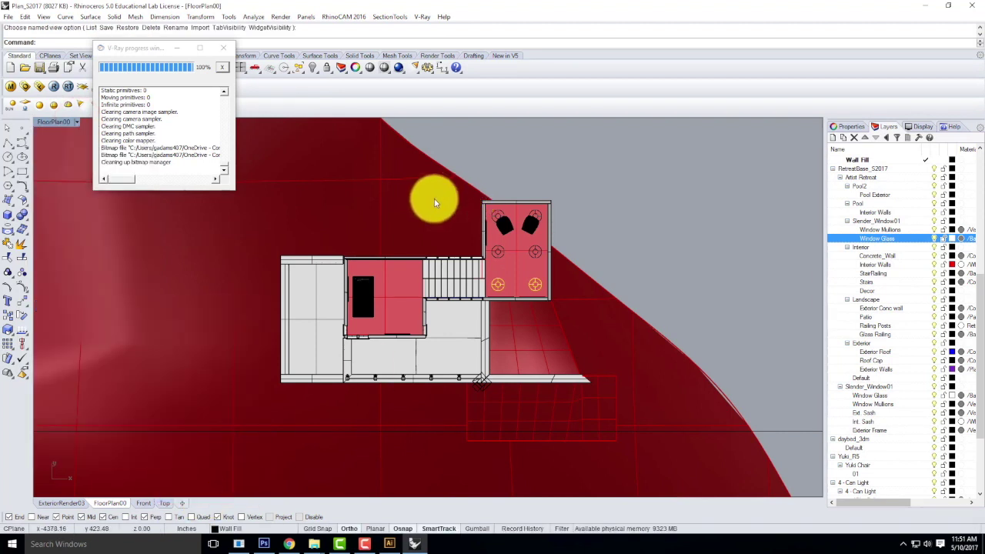
Step: Set the V-Ray output size to 3000 wide by 1442 high and start rendering the floor plan
left_click(11, 86)
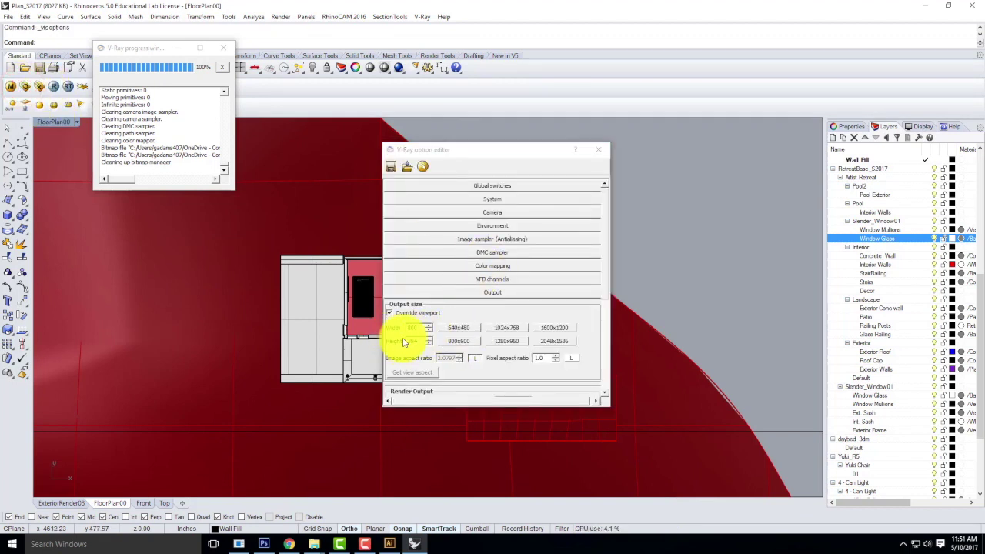
left_click_drag(418, 341, 393, 340)
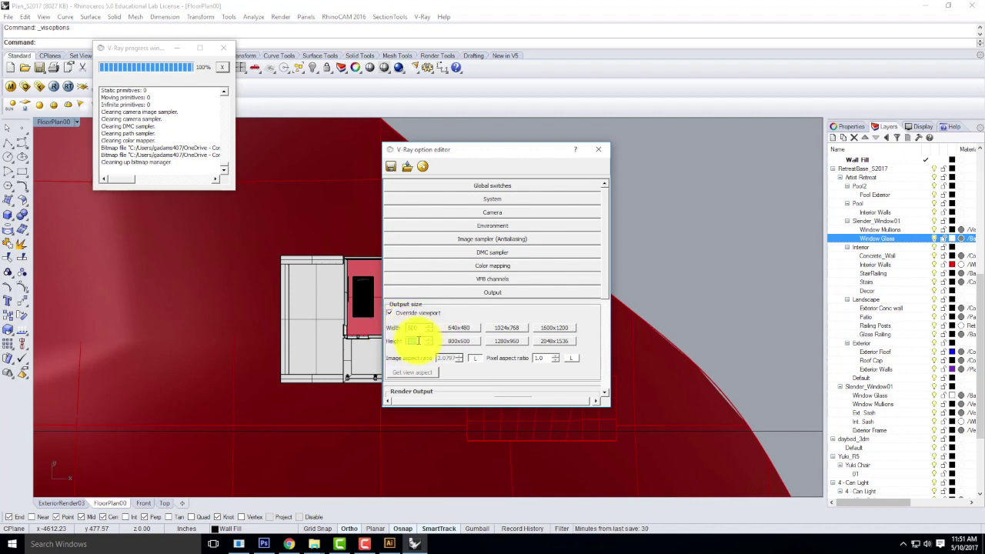
double_click(417, 329)
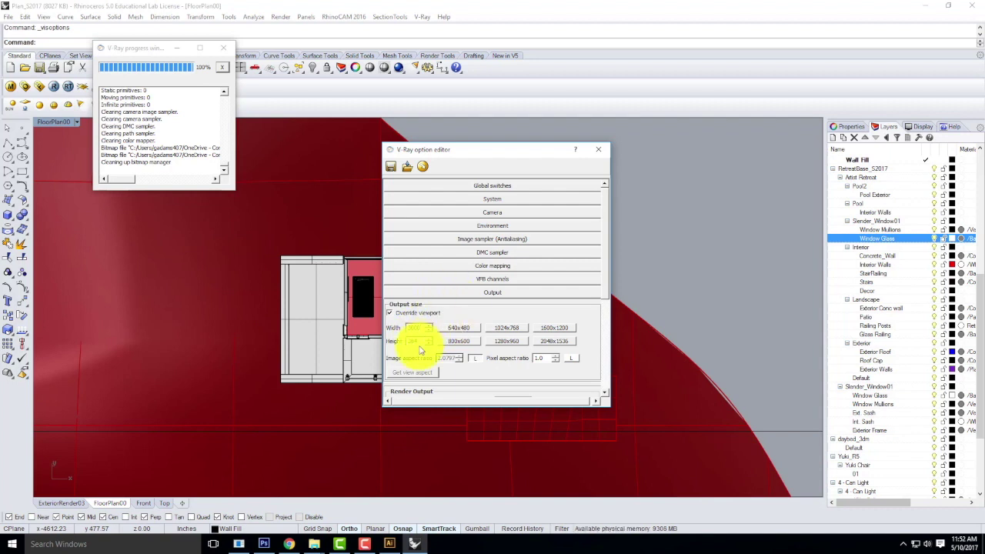
key("Tab")
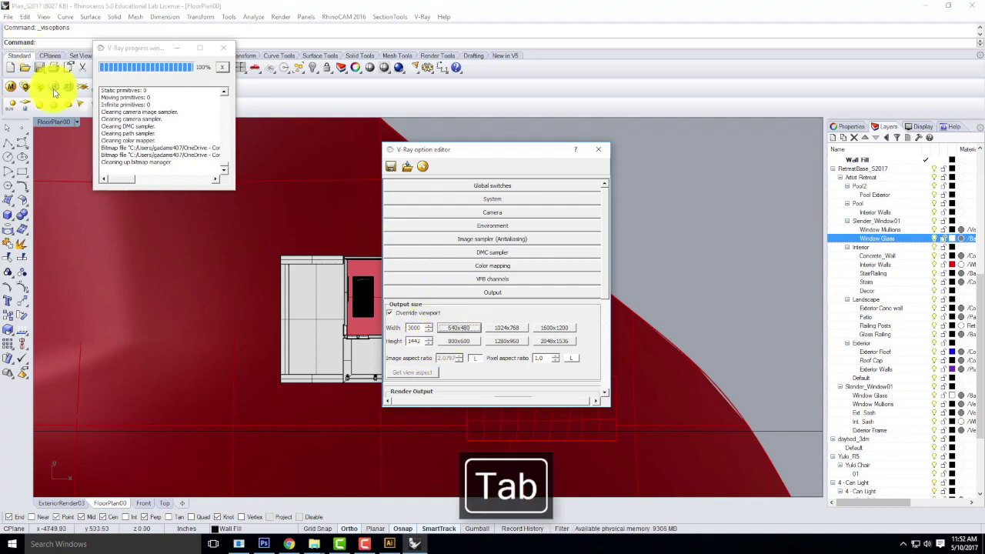
key("Tab")
left_click(54, 91)
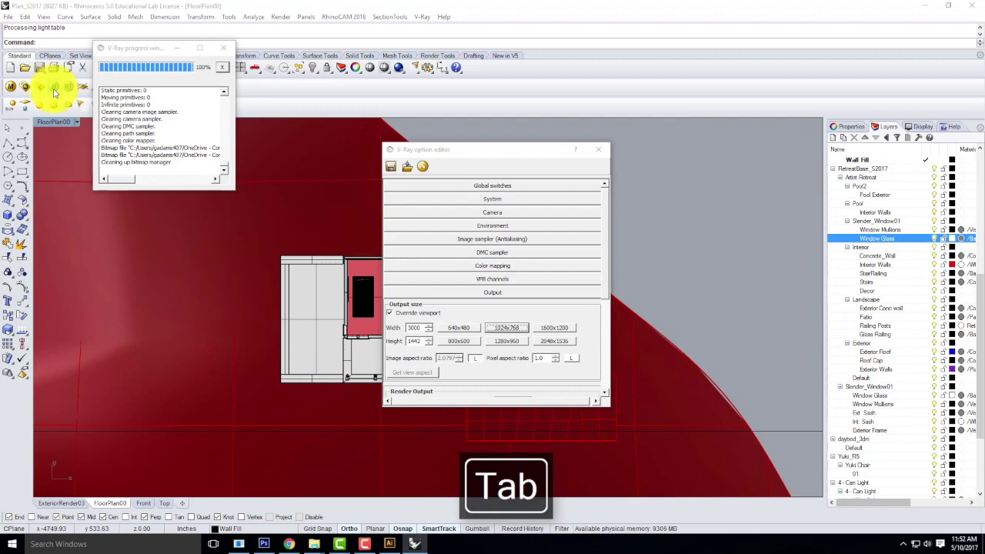
left_click(494, 328)
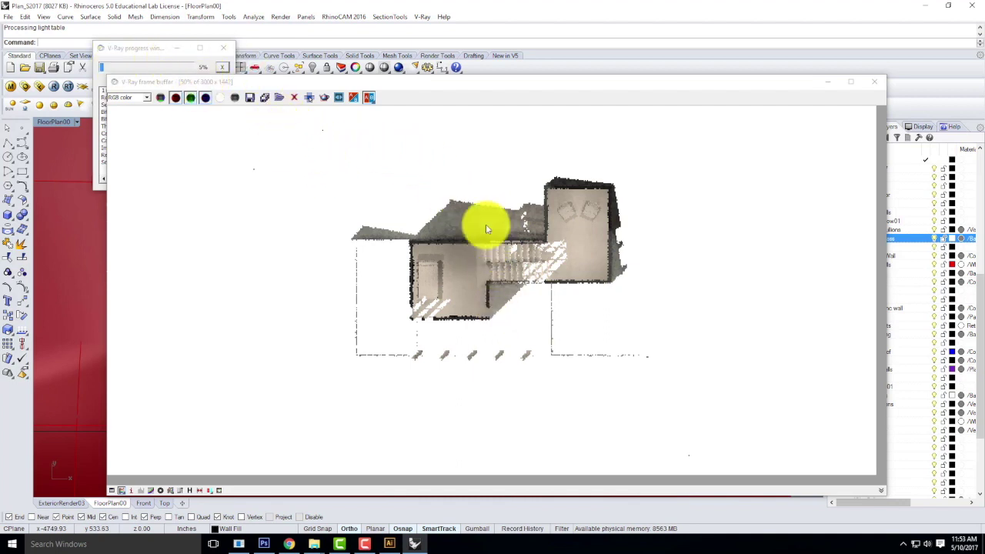
Step: Switch to Illustrator and resize the artboard to about 2270 by 1092 px, matching the rectangular frame around the floor plan
left_click(391, 545)
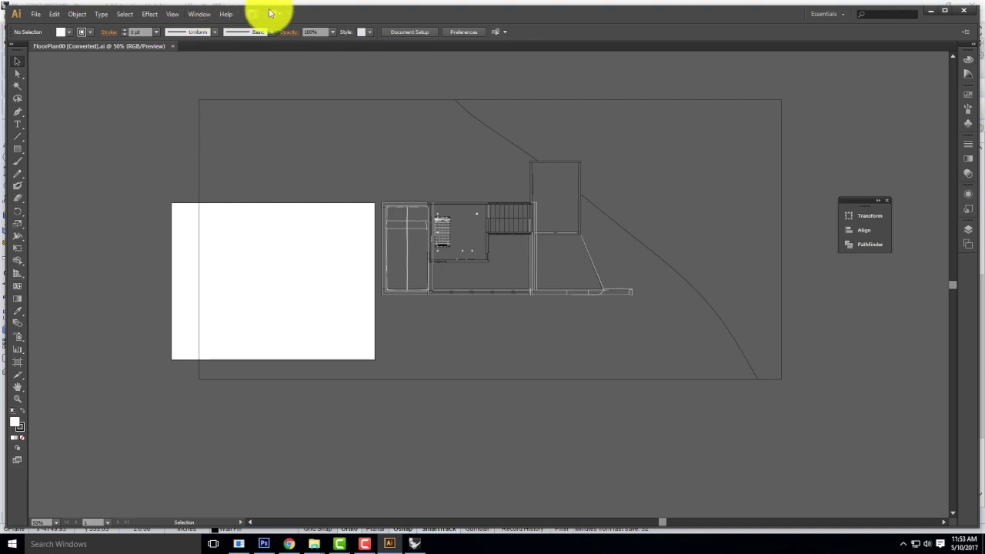
left_click(20, 369)
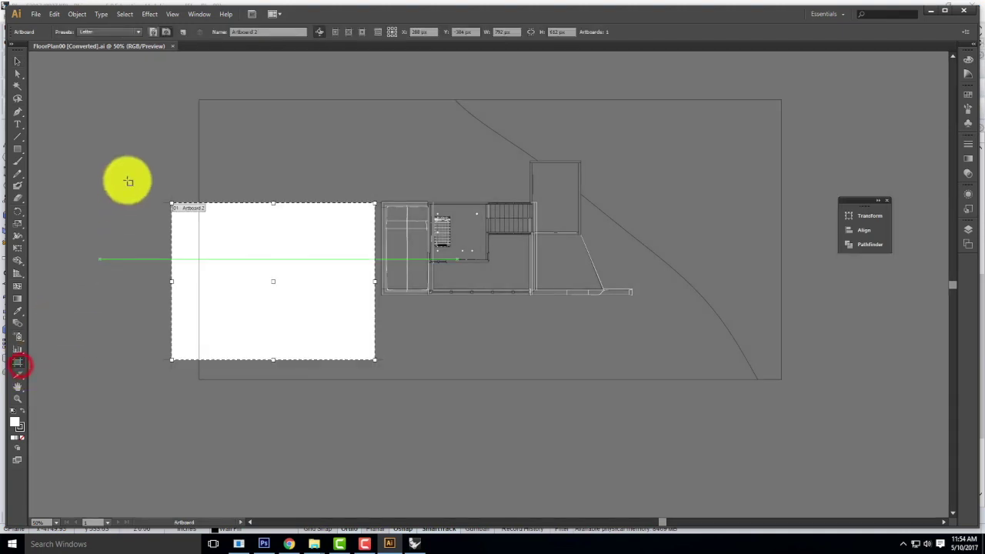
left_click_drag(172, 203, 200, 100)
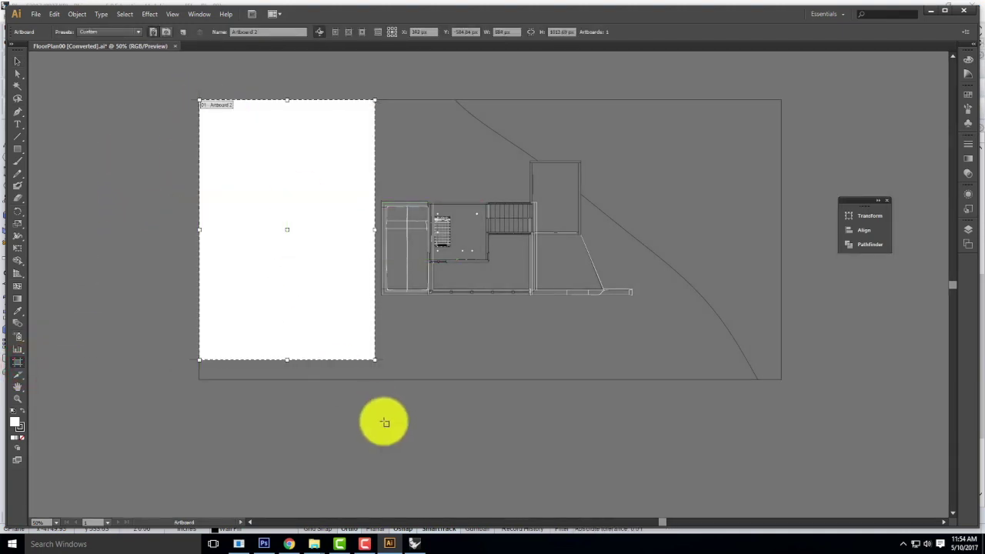
left_click_drag(374, 360, 783, 380)
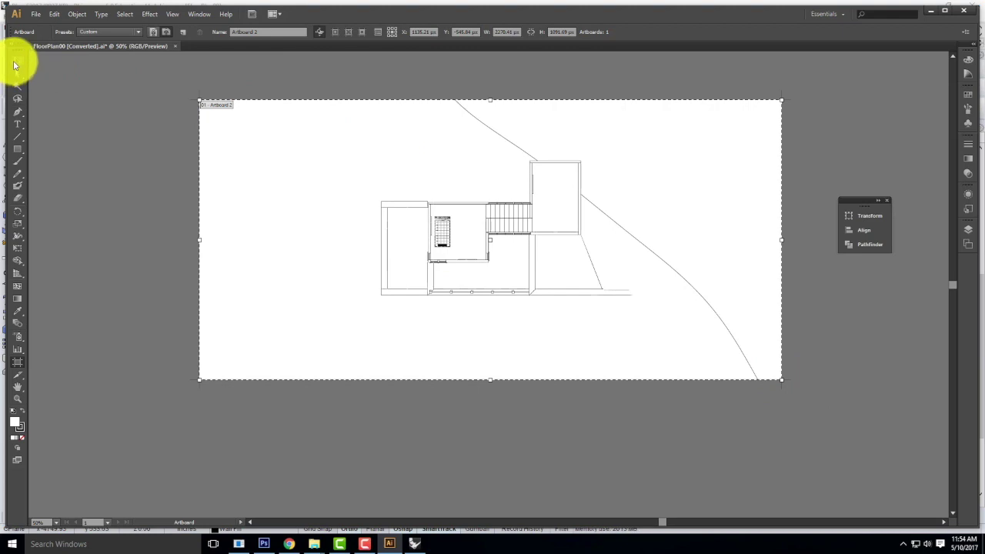
left_click(14, 61)
left_click(801, 260)
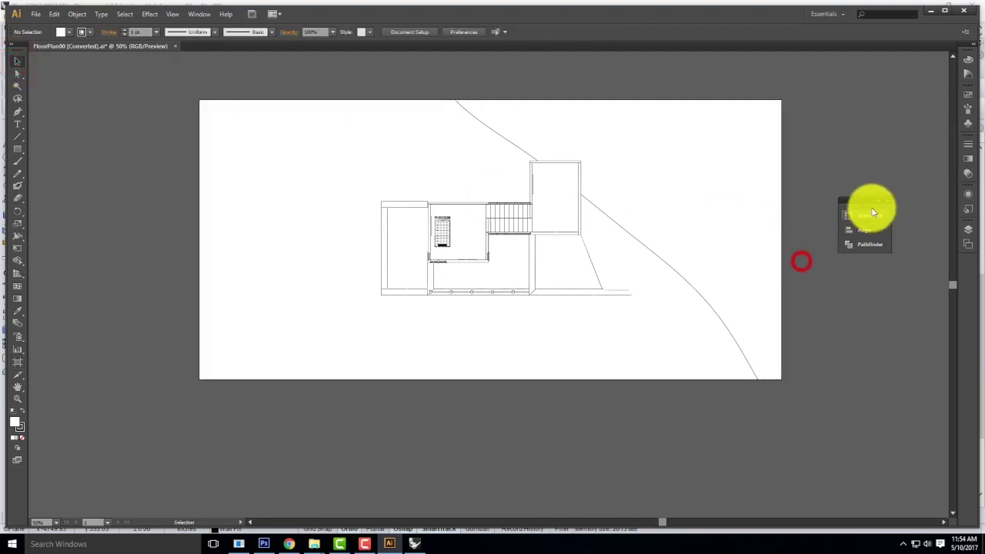
Step: Examine which linework belongs to the visible clipping_planes layer by turning its visibility off and on
left_click(968, 231)
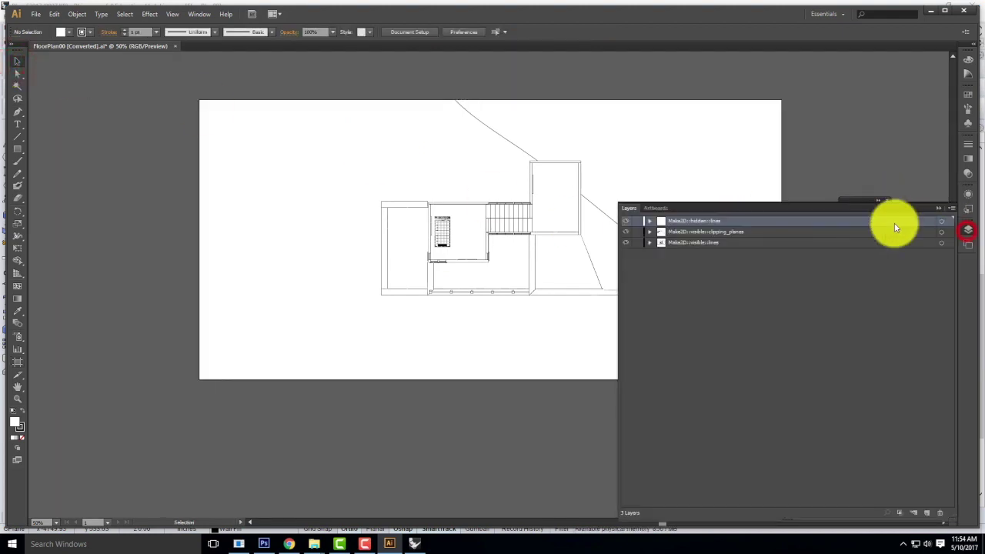
left_click(722, 231)
left_click(625, 232)
left_click(624, 232)
left_click(625, 232)
left_click(624, 232)
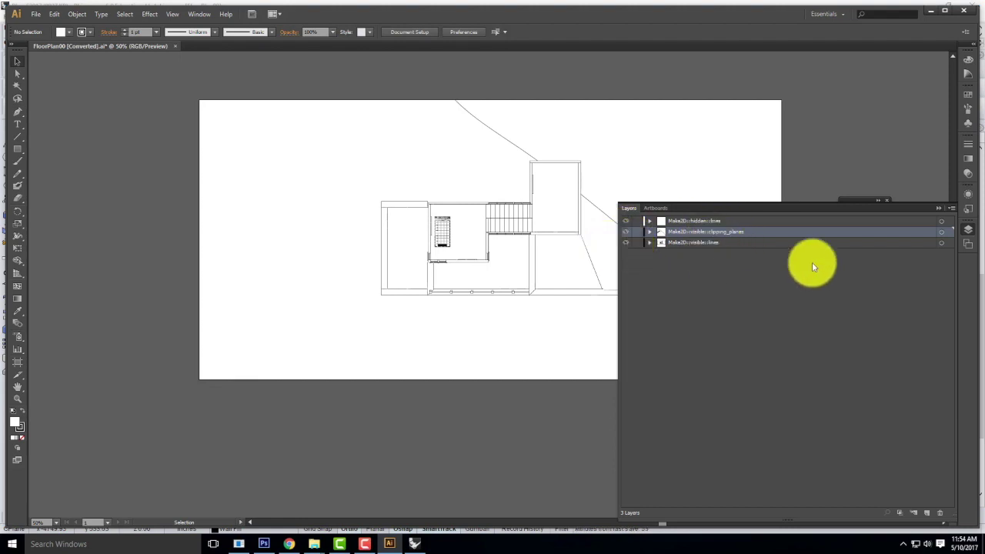
Step: Create a layer named Visible and nest the visible clipping_planes and visible lines layers inside it
left_click(927, 513)
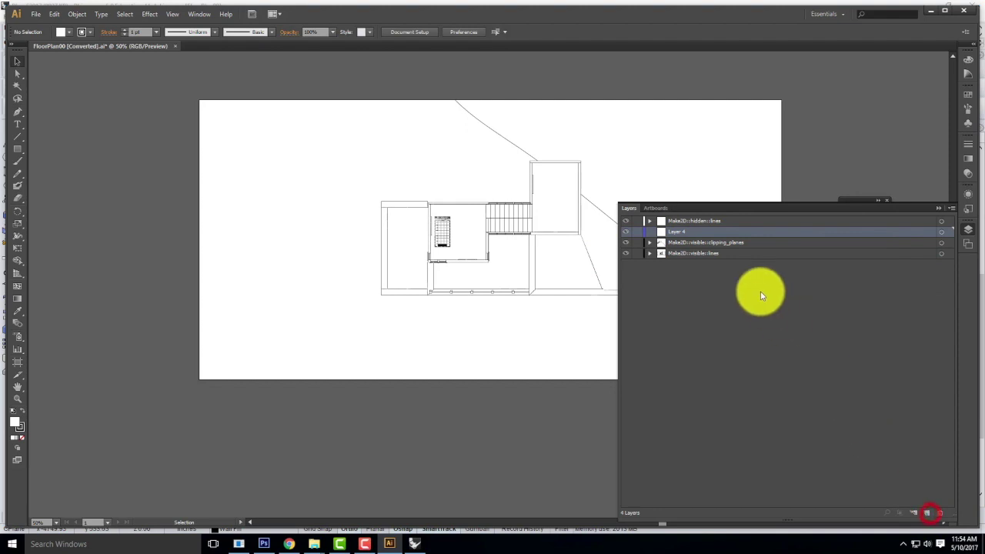
double_click(682, 233)
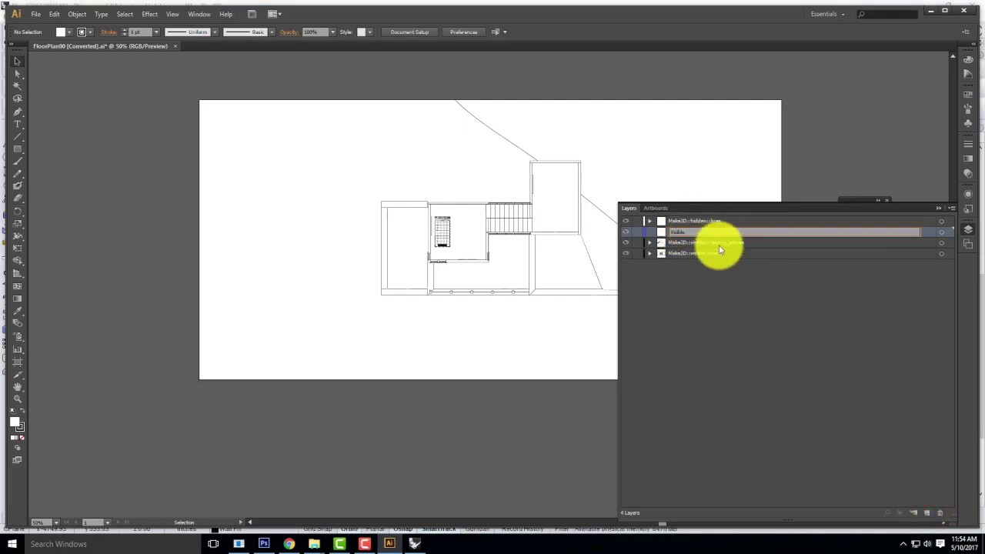
left_click(719, 244)
left_click(712, 253, "shift")
left_click_drag(689, 239, 683, 233)
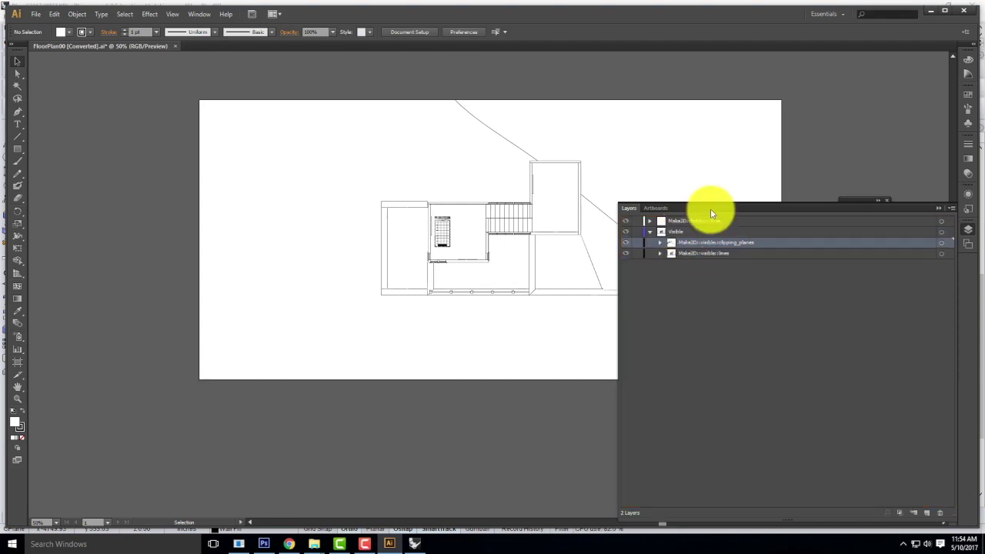
left_click(649, 231)
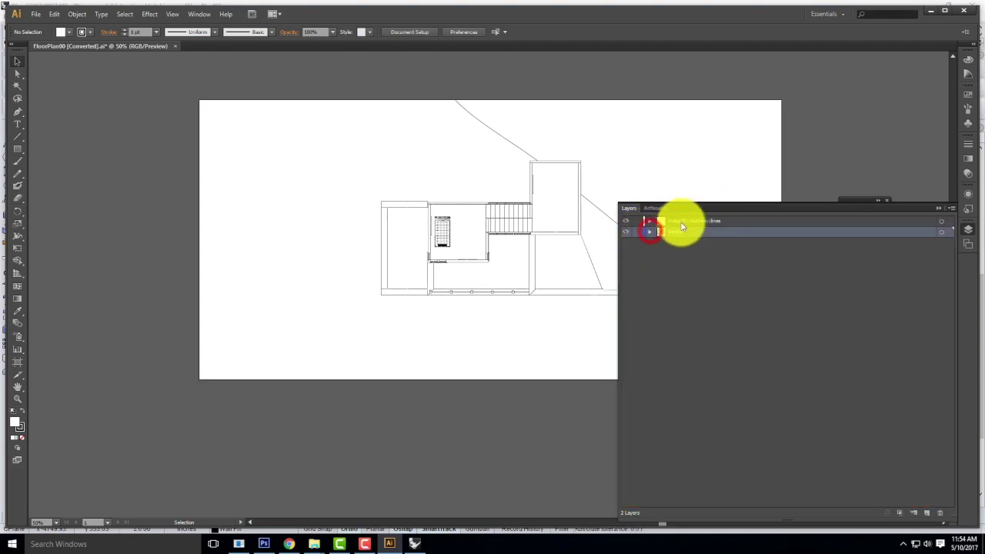
Step: Rename the hidden lines layer as Hidden and place it below the Visible layer
left_click(685, 222)
double_click(686, 221)
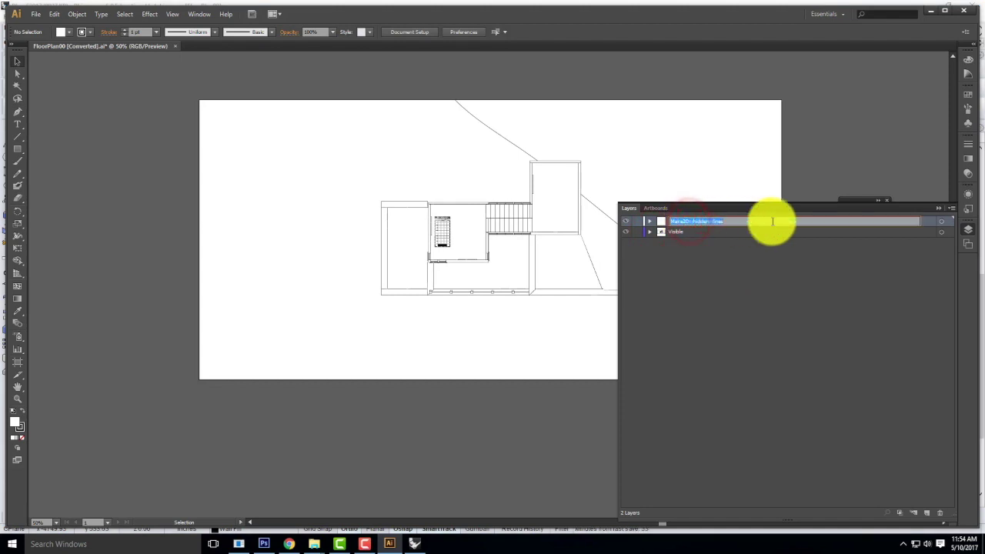
key("Return")
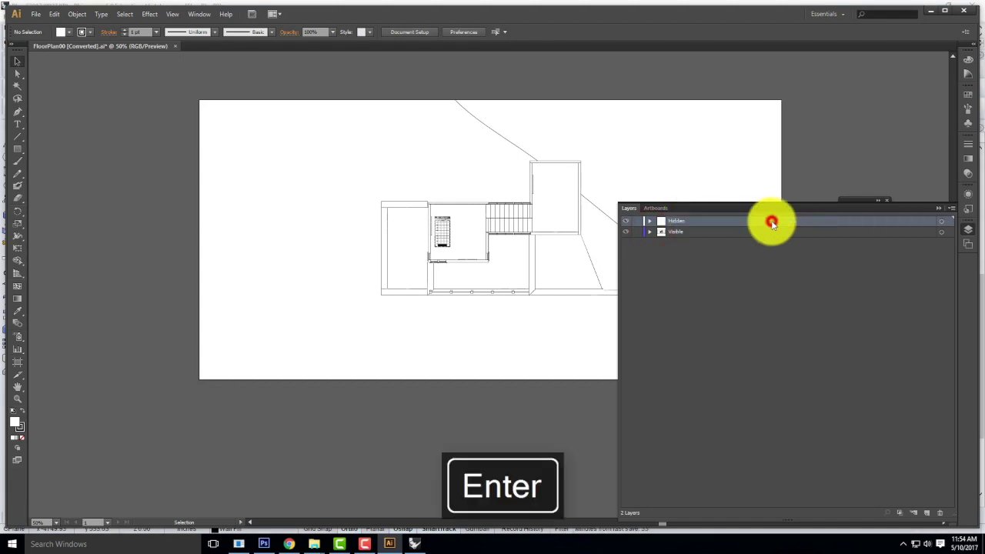
left_click_drag(772, 223, 723, 286)
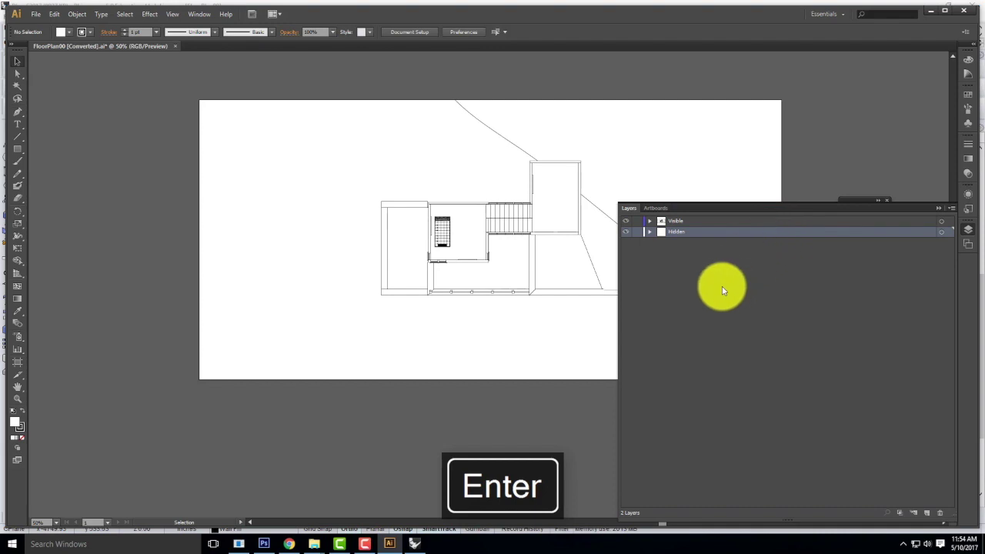
Step: Change the Hidden layer's identification color to Light Blue in its layer options
left_click(644, 232)
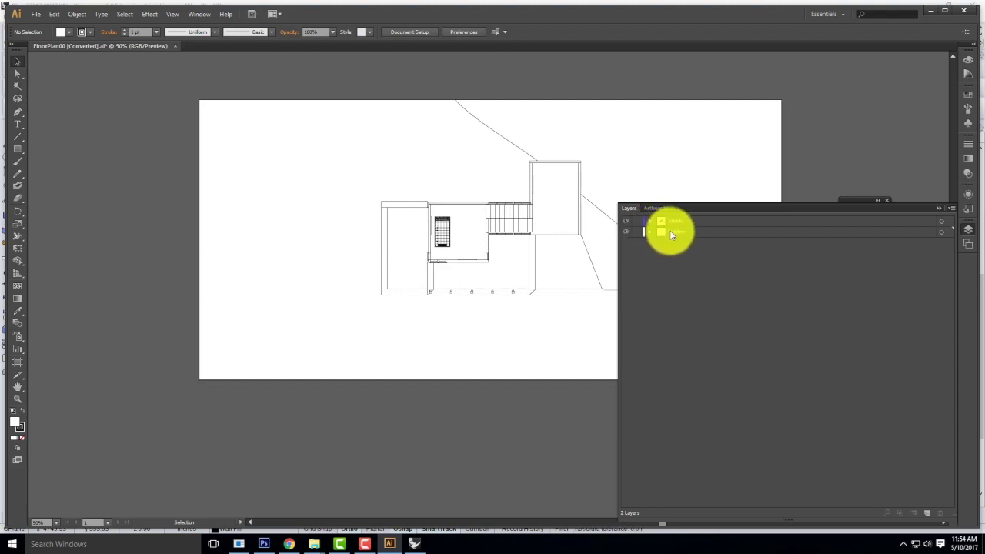
double_click(702, 231)
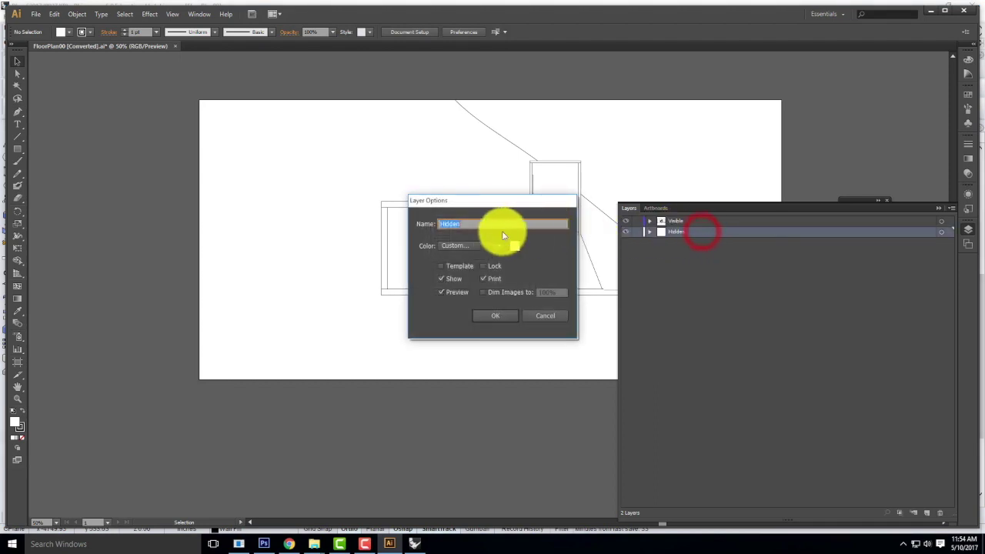
left_click(487, 247)
left_click(480, 272)
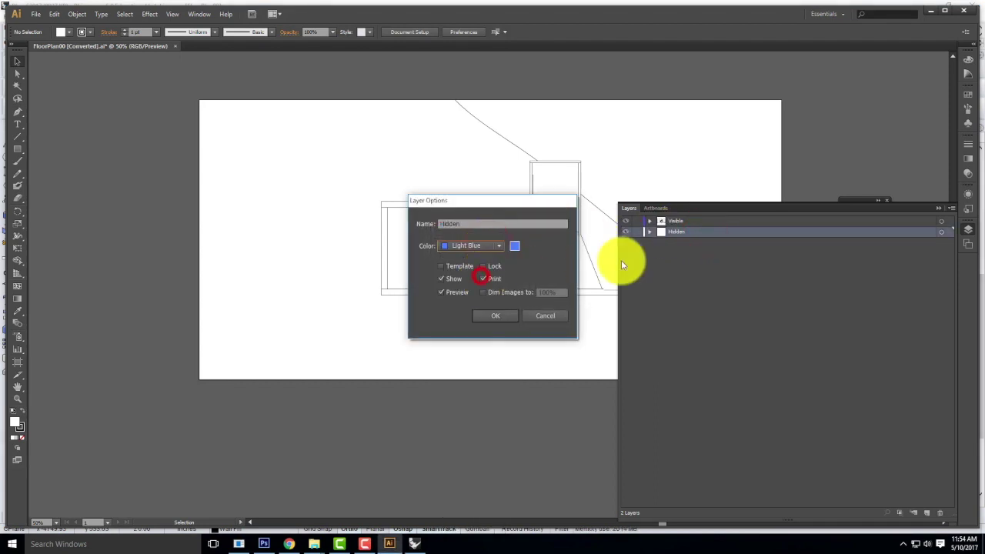
left_click(495, 313)
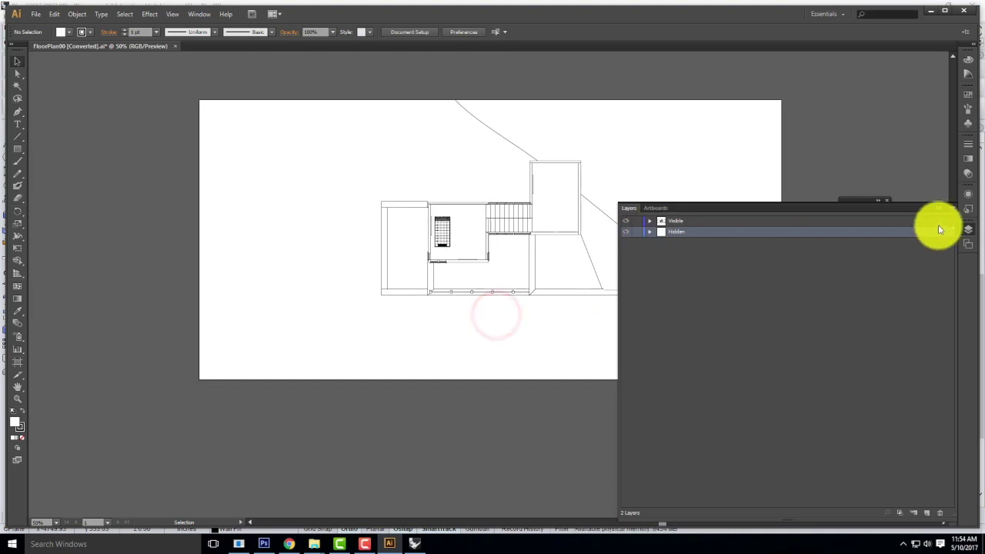
Step: Give all linework on the Hidden layer a dashed stroke with a weight of 0.25 pt
left_click(949, 231)
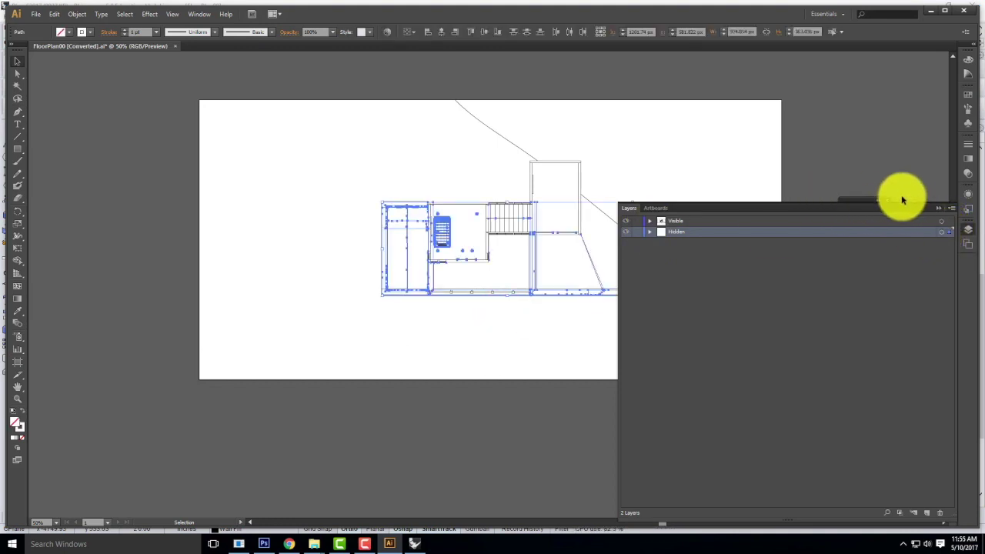
left_click(968, 145)
left_click_drag(895, 150, 846, 144)
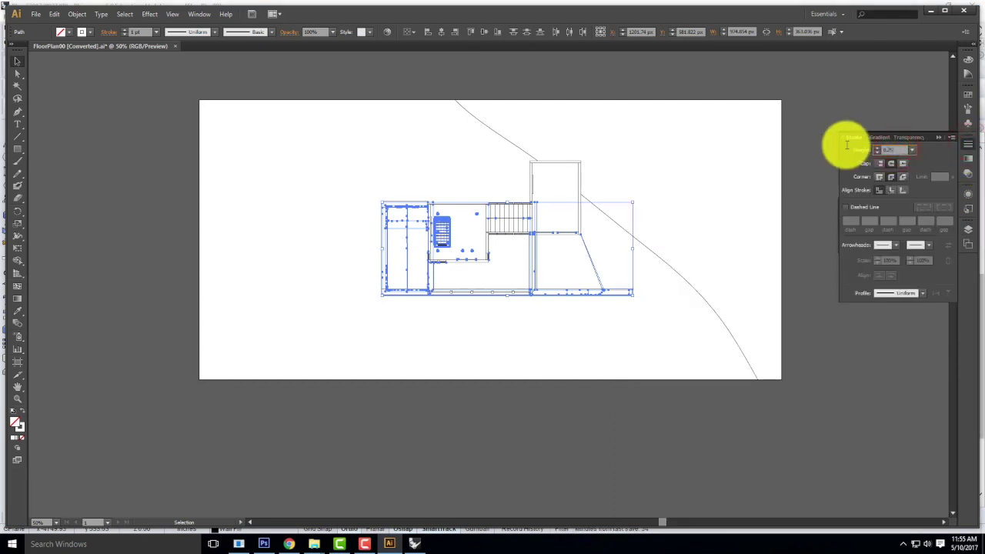
key("Tab")
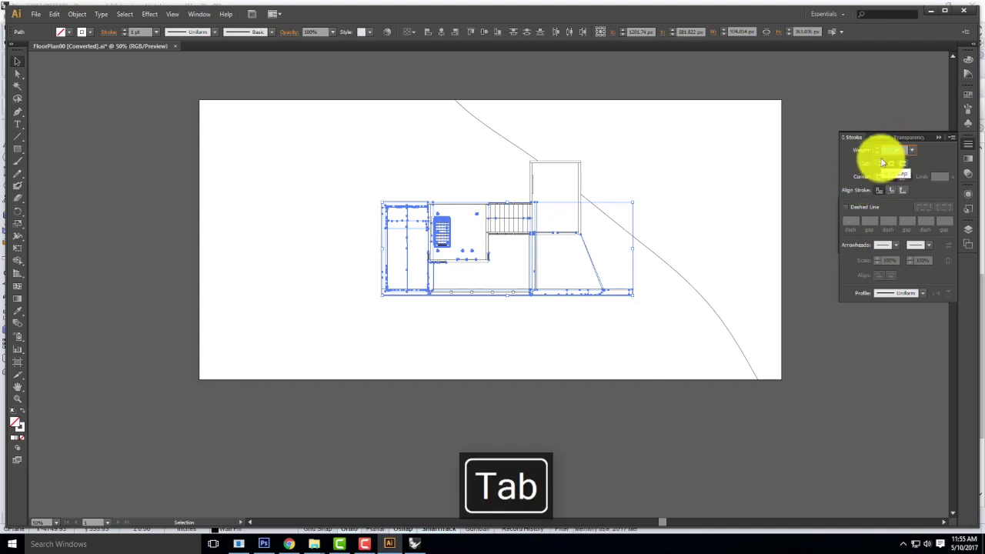
left_click(845, 207)
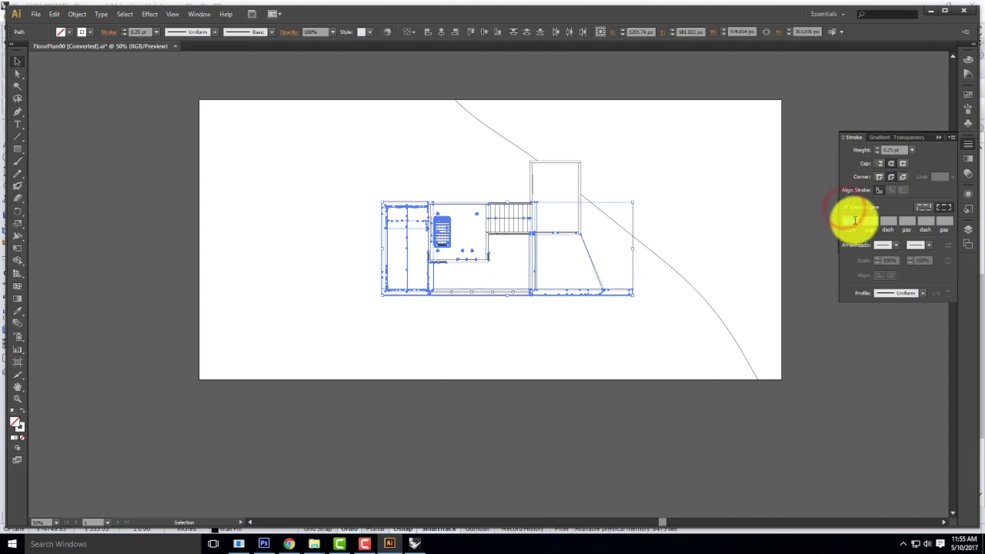
key("Tab")
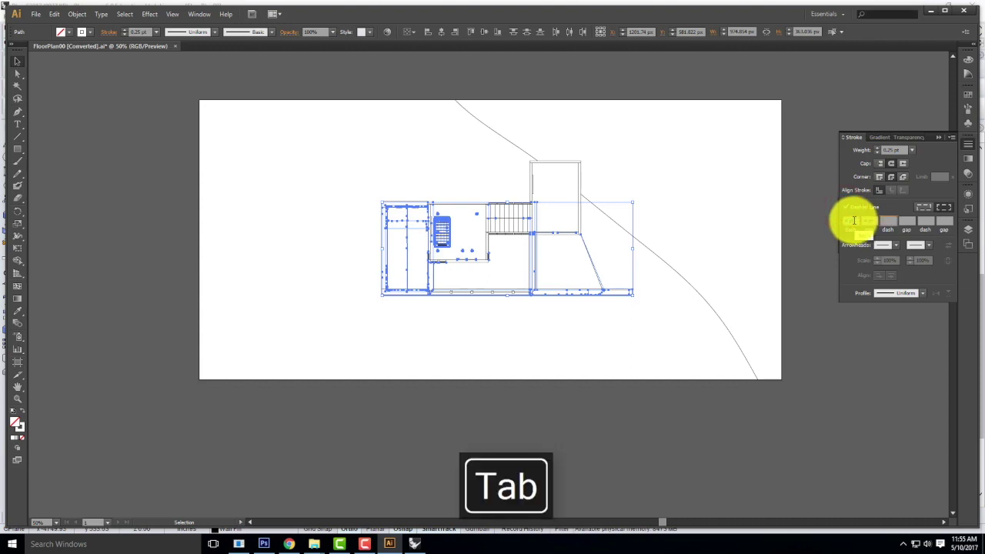
Step: Color the selected hidden linework's stroke medium gray and deselect it
double_click(18, 425)
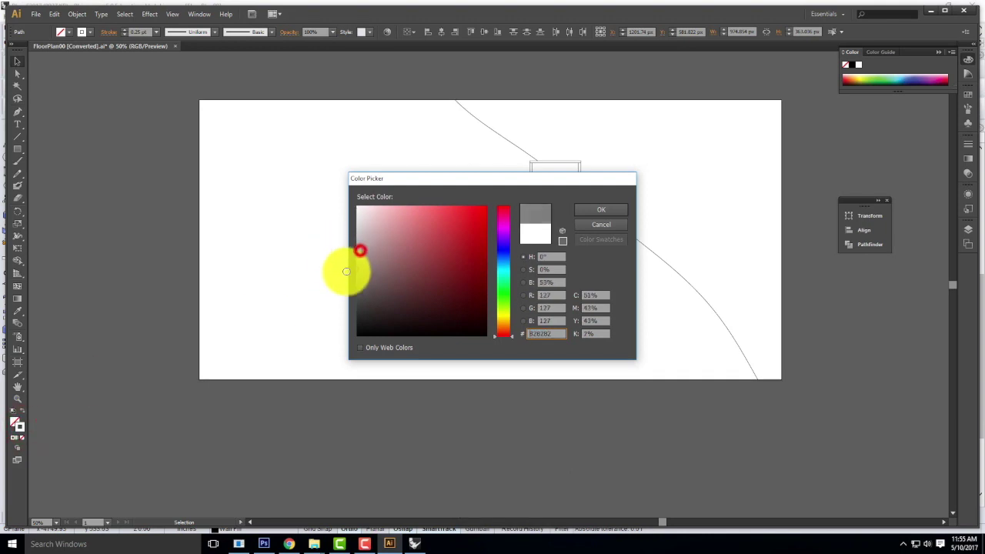
left_click(590, 211)
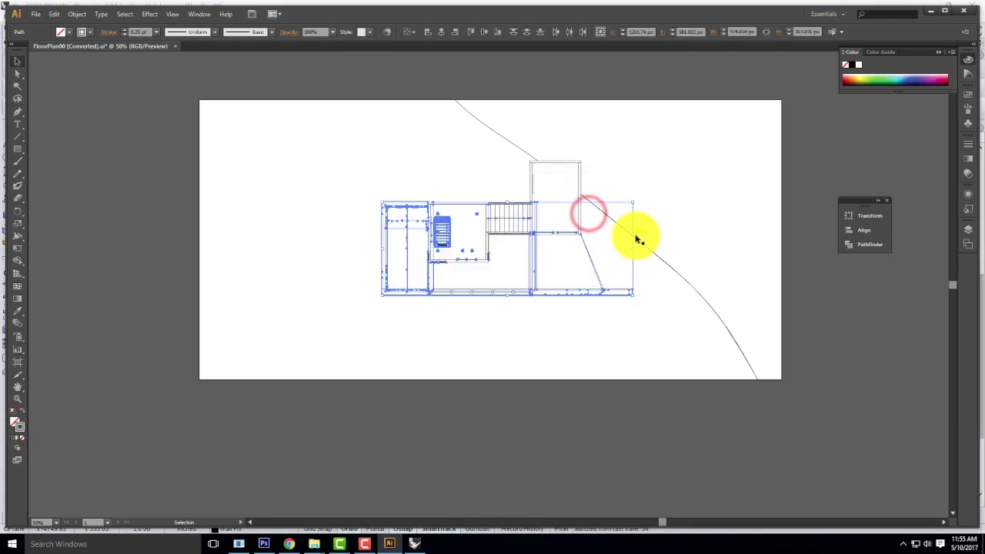
left_click(674, 216)
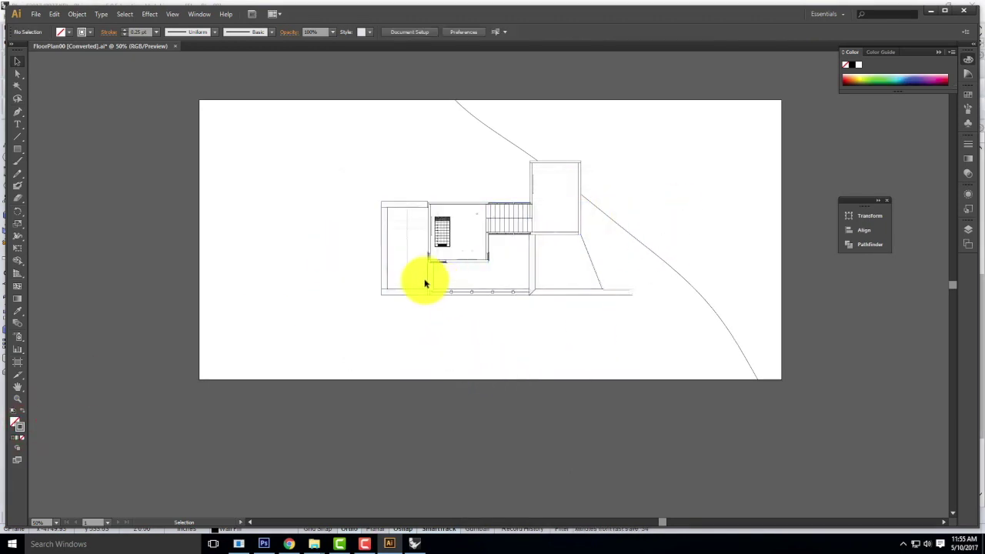
Step: Select all linework on the Visible layer and give its stroke black (000000)
key("ctrl+equal")
key("ctrl+equal")
key("ctrl+equal")
key("ctrl+equal")
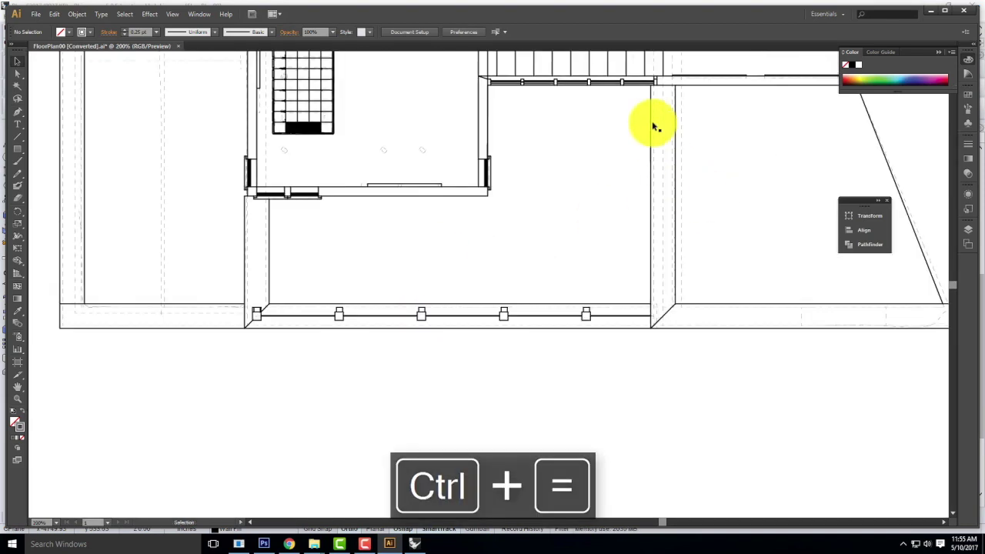
left_click_drag(720, 123, 741, 270)
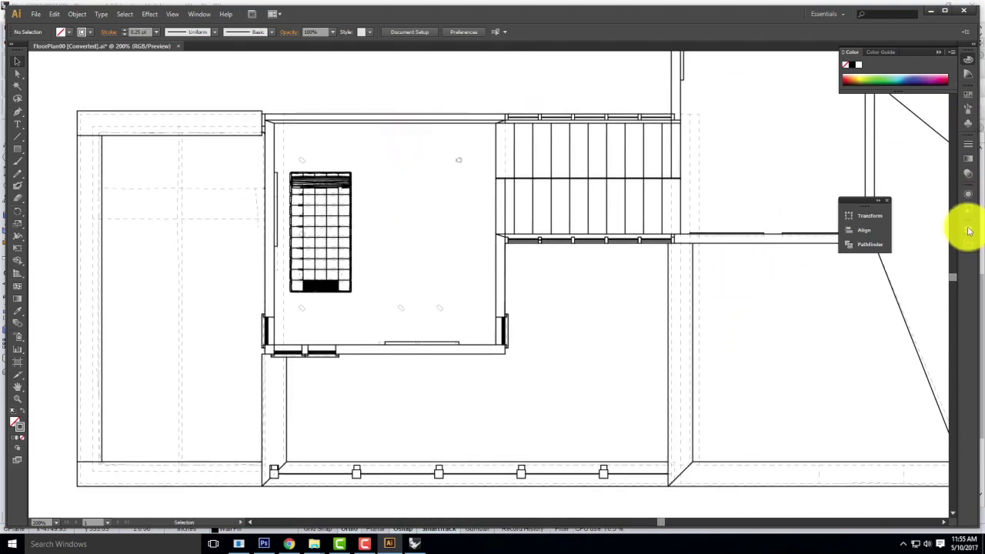
left_click(968, 231)
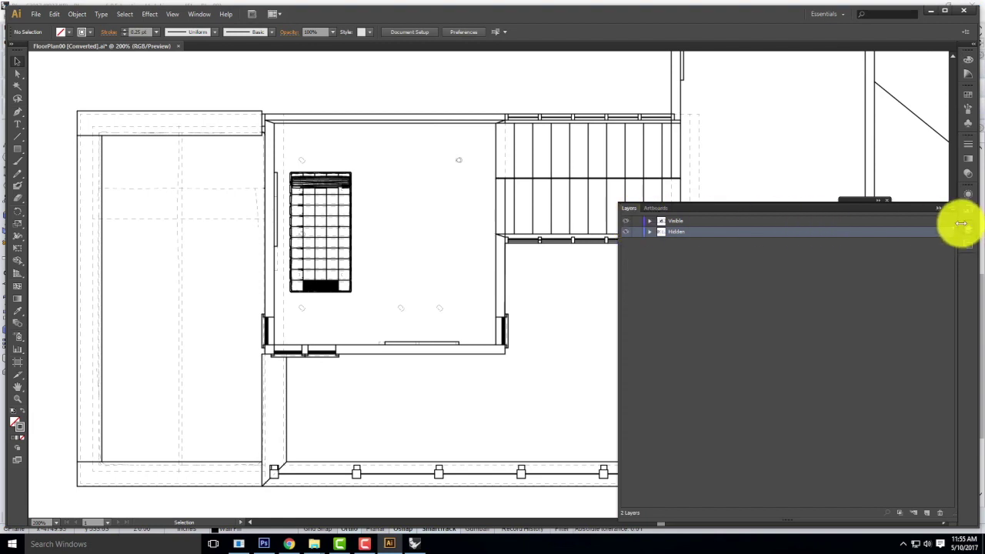
left_click(948, 225)
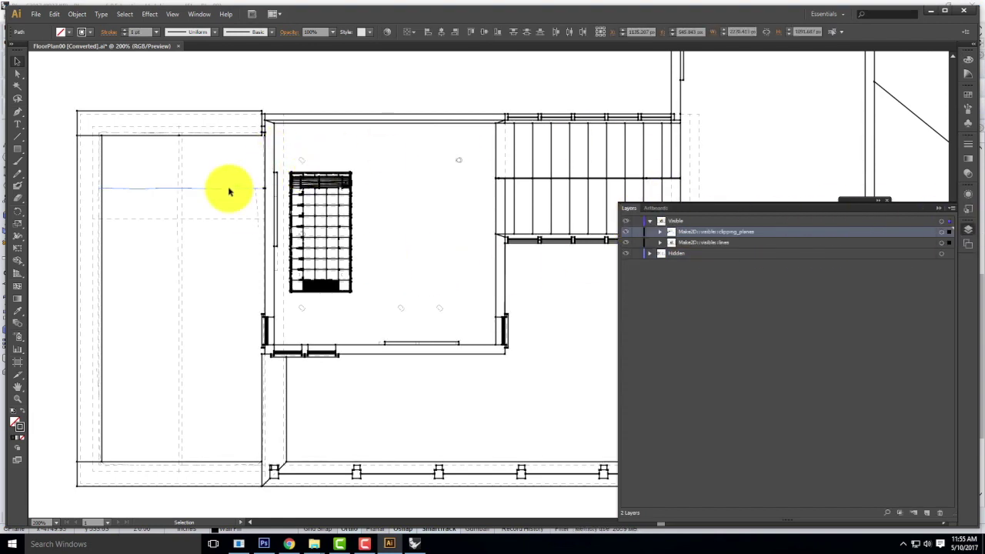
double_click(22, 425)
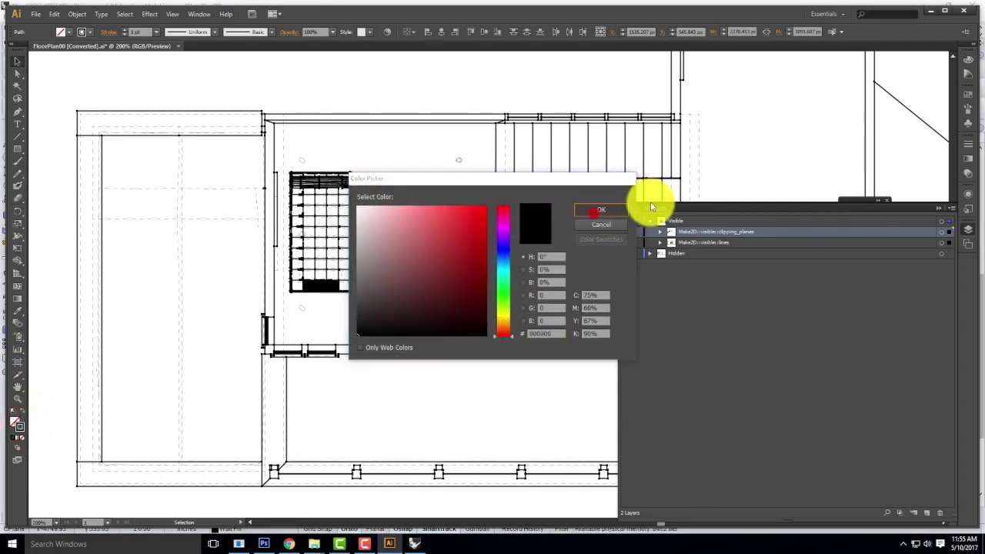
left_click(598, 212)
Step: Set the selected visible linework's stroke weight to 0.75 pt and deselect it
left_click(968, 144)
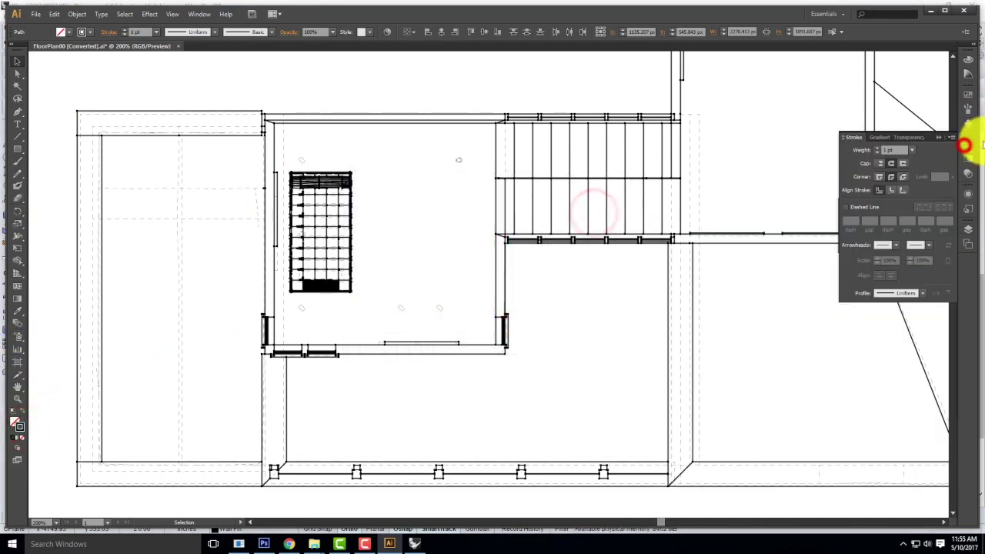
left_click(893, 150)
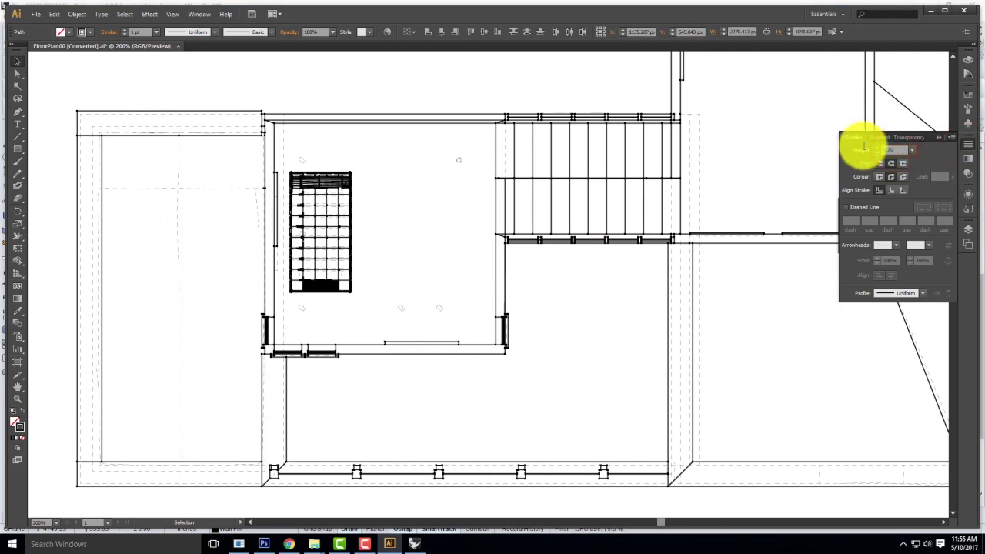
type("0.75")
key("Return")
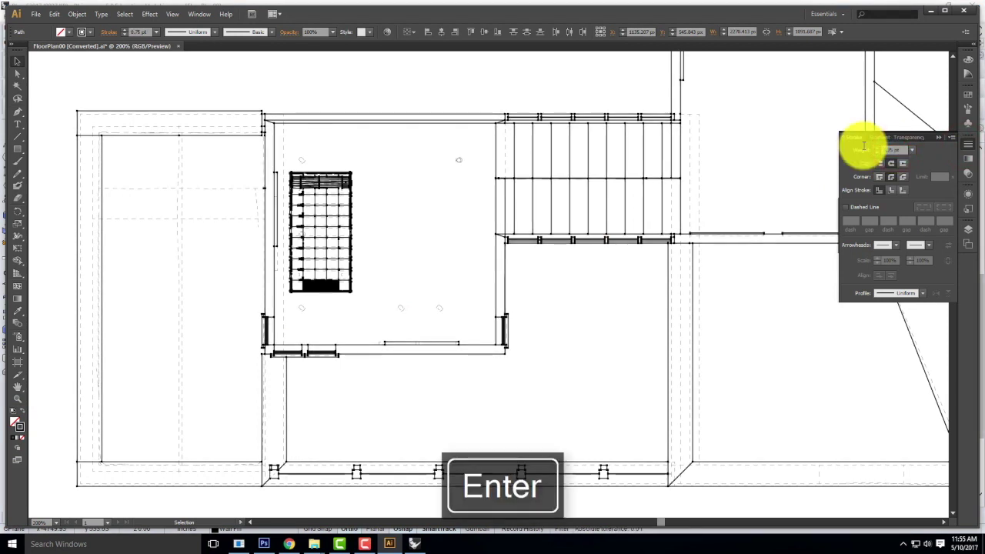
left_click(401, 81)
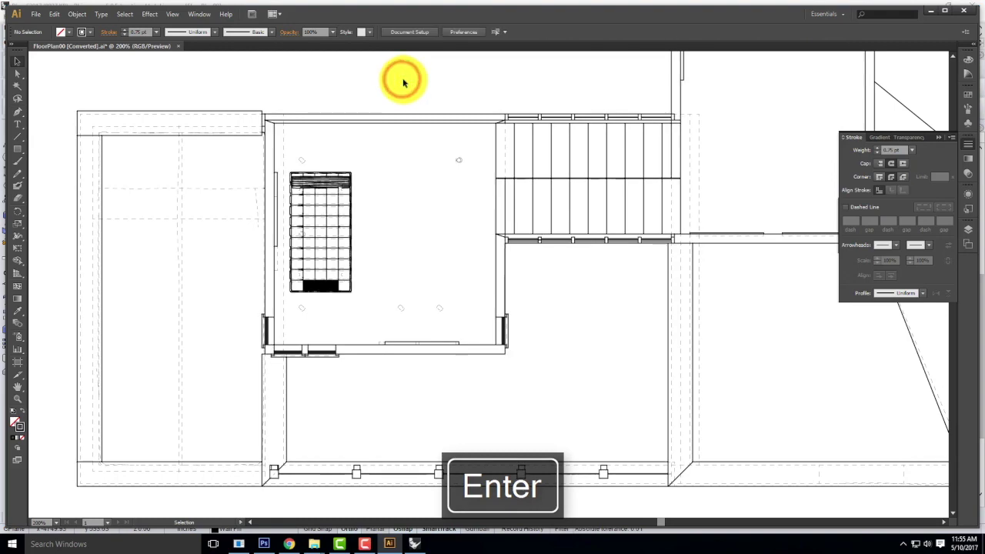
Step: Select the gridded furniture linework inside the middle room and set its stroke weight to 0.25 pt
left_click_drag(508, 72, 585, 110)
left_click_drag(500, 227, 519, 202)
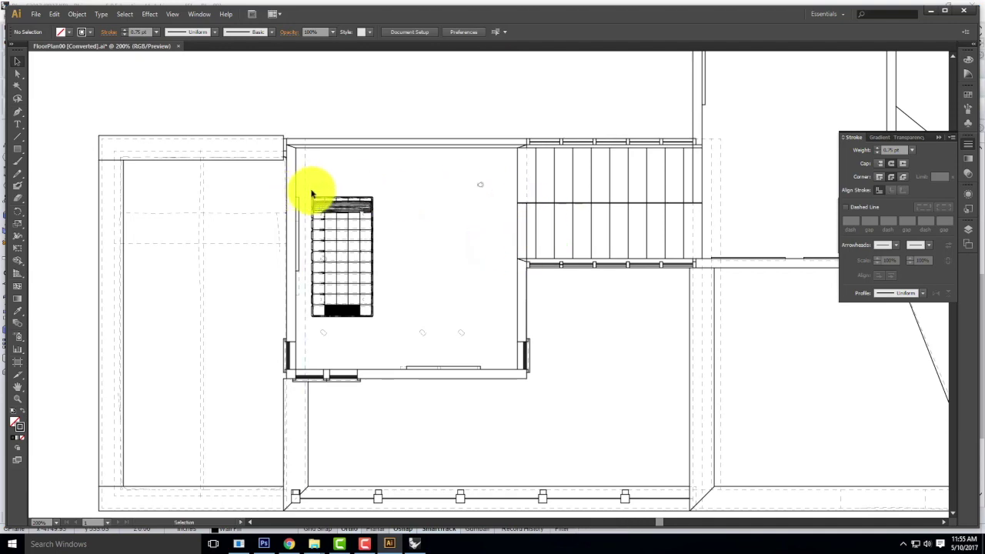
mouse_move(310, 195)
left_mouse_down()
mouse_move(363, 247)
mouse_move(406, 336)
mouse_move(398, 322)
left_mouse_up()
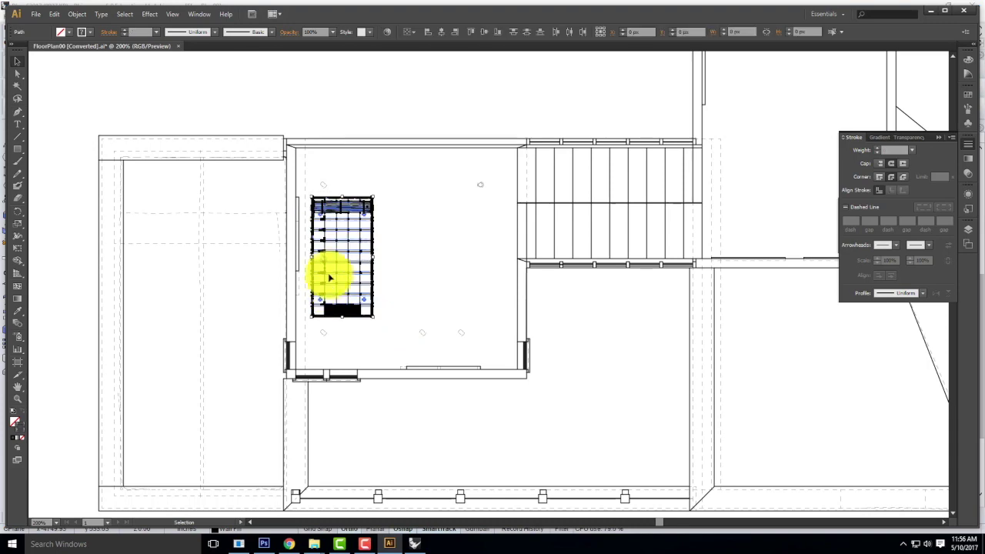
left_click(893, 149)
key("Tab")
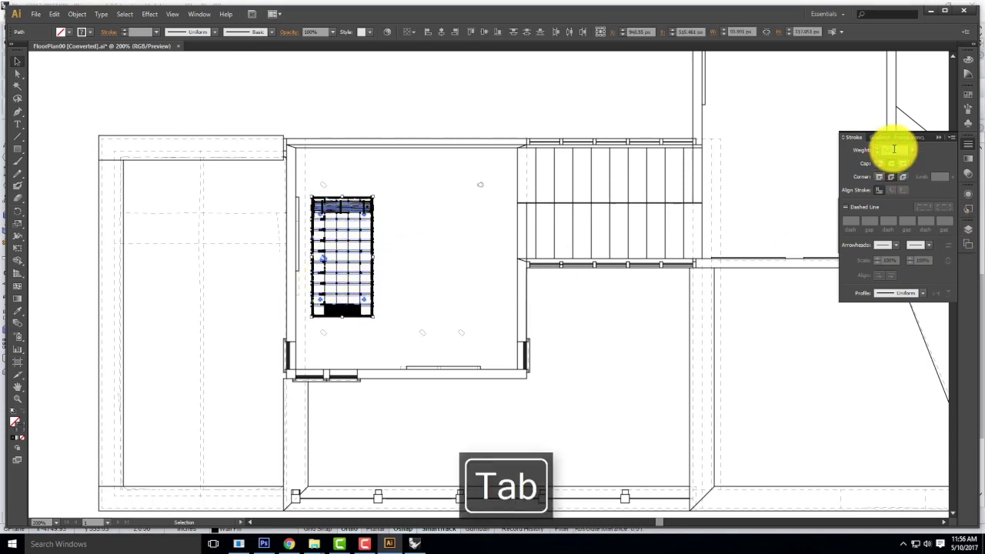
left_click(468, 221)
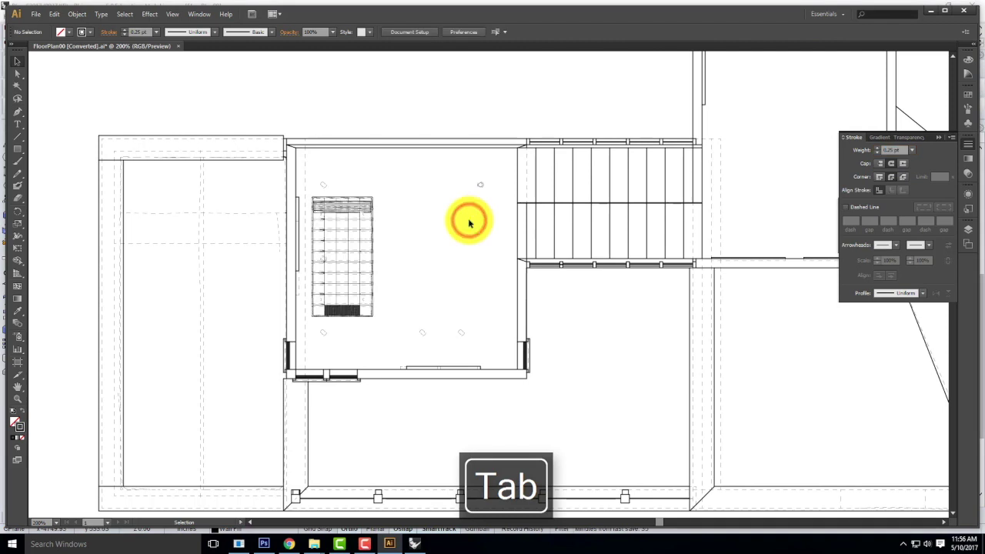
Step: Reselect the gridded furniture linework and thin its stroke weight to 0.1 pt
mouse_move(311, 194)
left_mouse_down()
mouse_move(380, 281)
mouse_move(388, 327)
left_mouse_up()
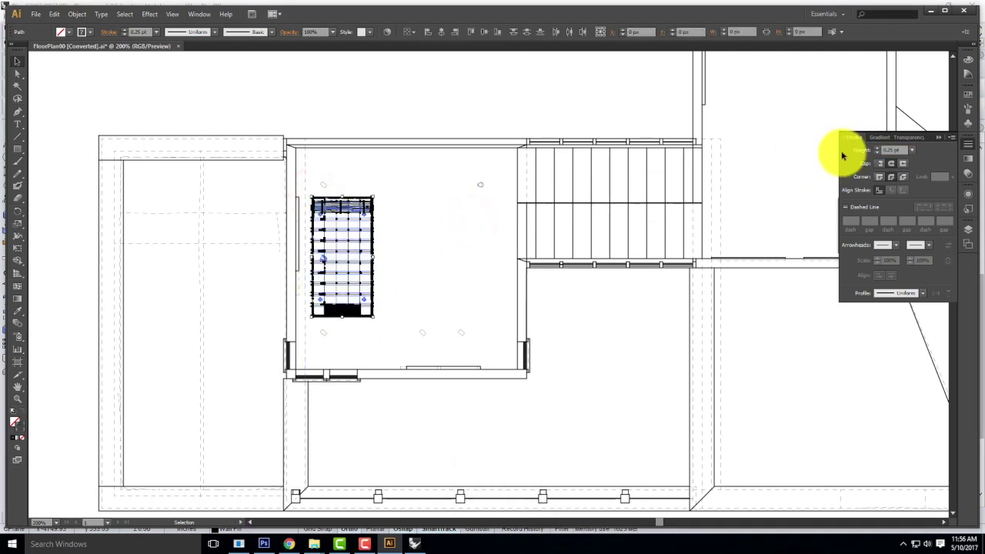
left_click(896, 150)
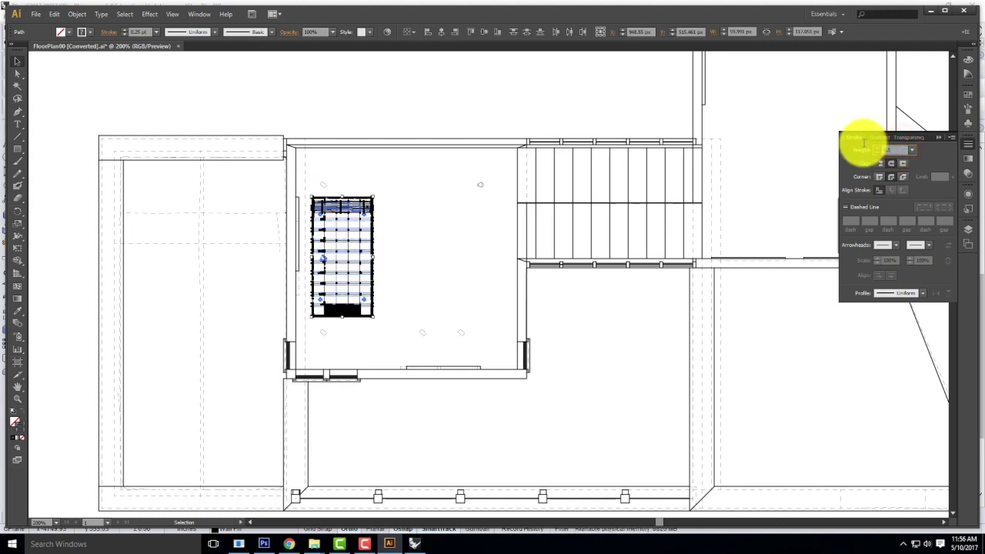
key("Tab")
left_click(446, 240)
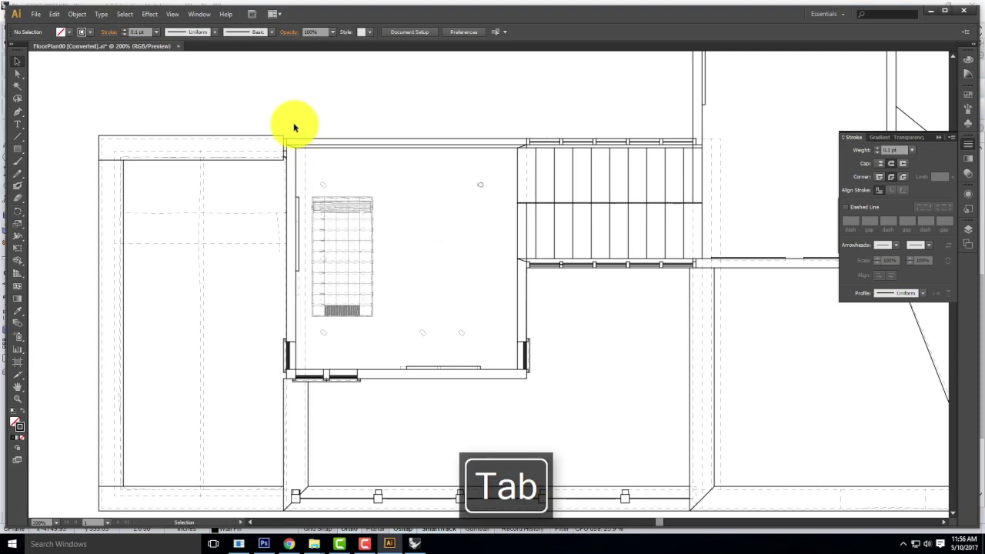
Step: Set the upper exterior wall line of the furnished room to a 2 pt stroke weight
left_click_drag(498, 135, 354, 280)
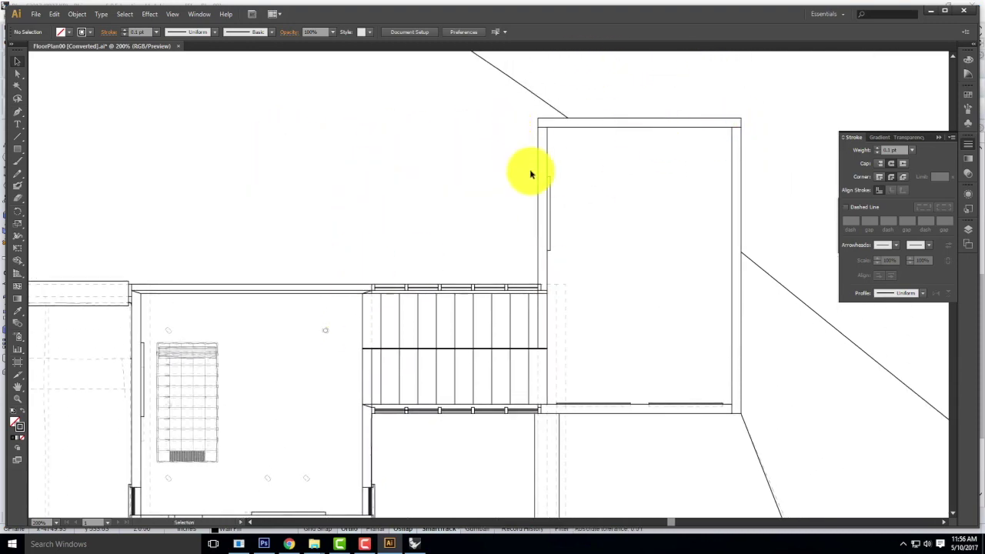
left_click(229, 286)
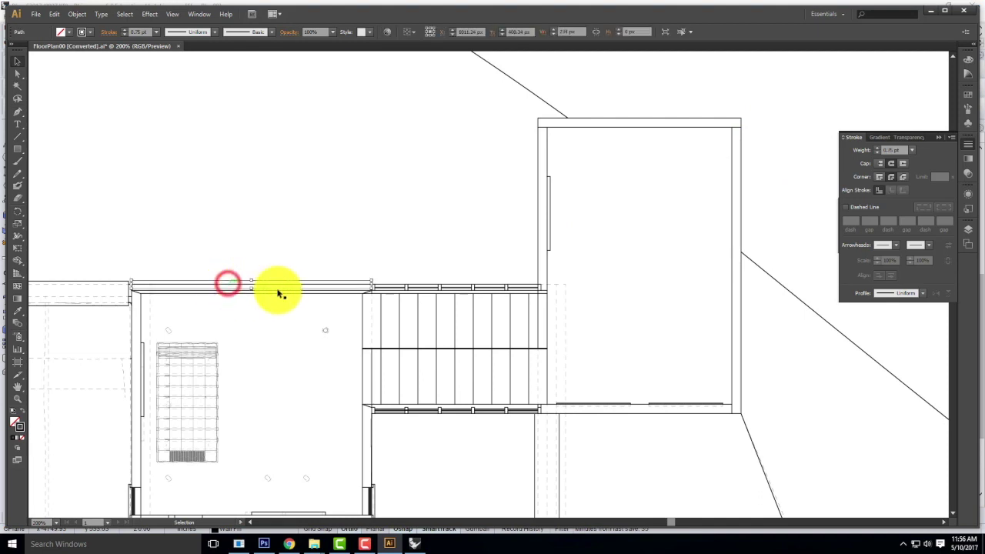
left_click(877, 149)
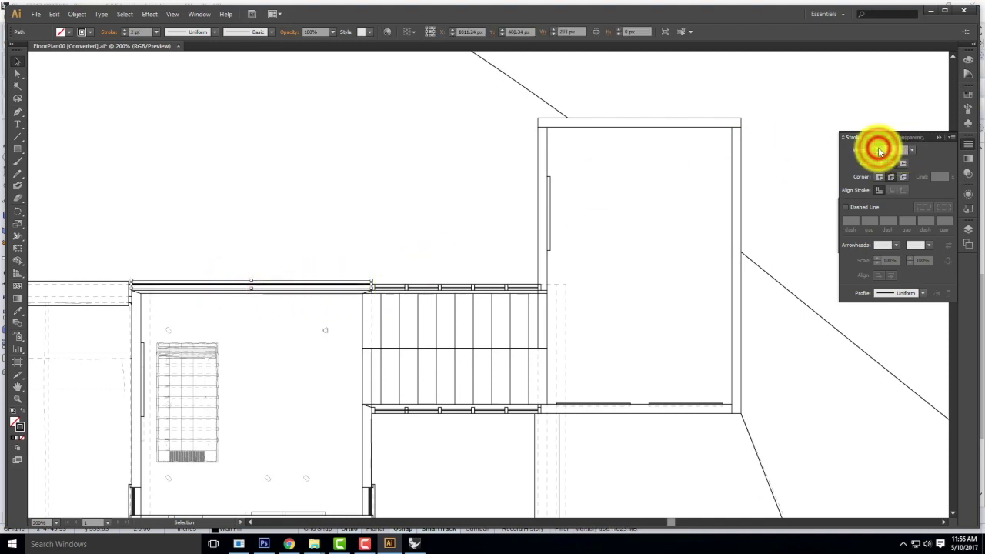
left_click(492, 149)
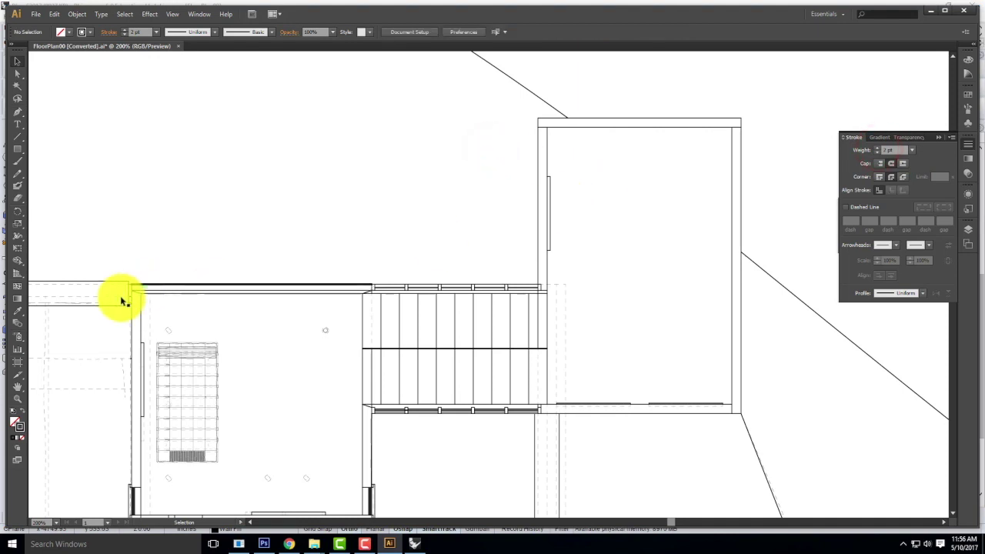
Step: Select the furnished room's left wall line, the upper stair wall line, and the upper-right room's left and top outlines, and set their stroke weight to 1.5 pt
left_click(132, 320)
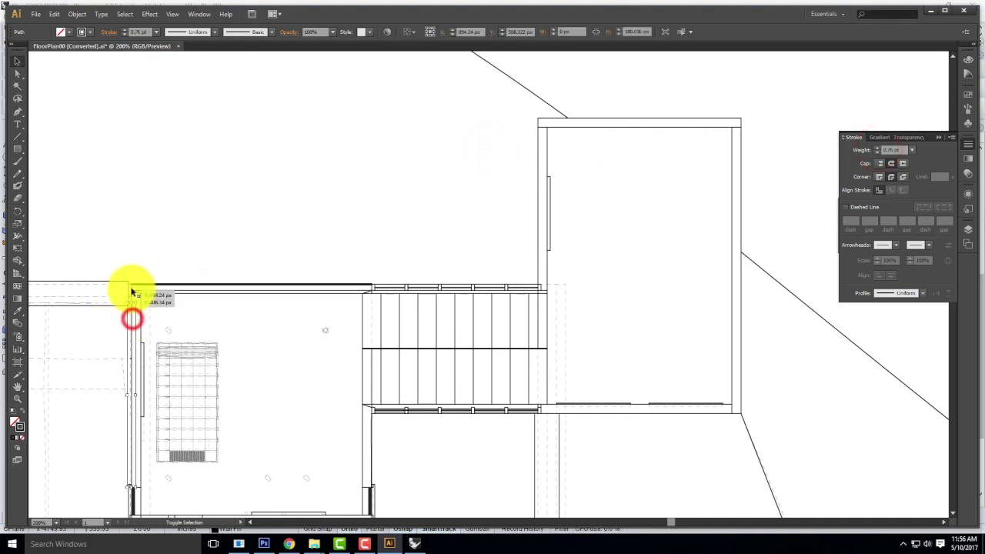
left_click(131, 287)
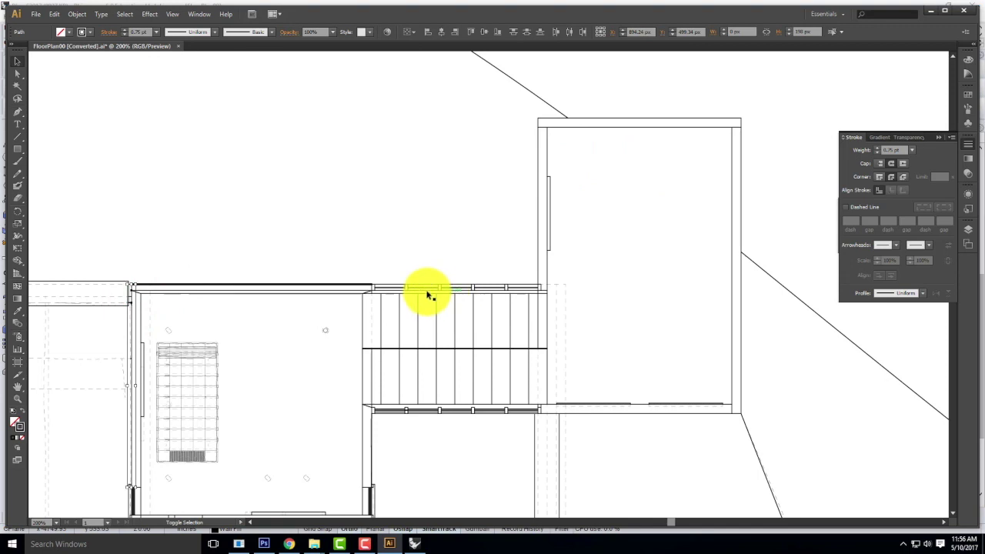
left_click(393, 285)
left_click(538, 235)
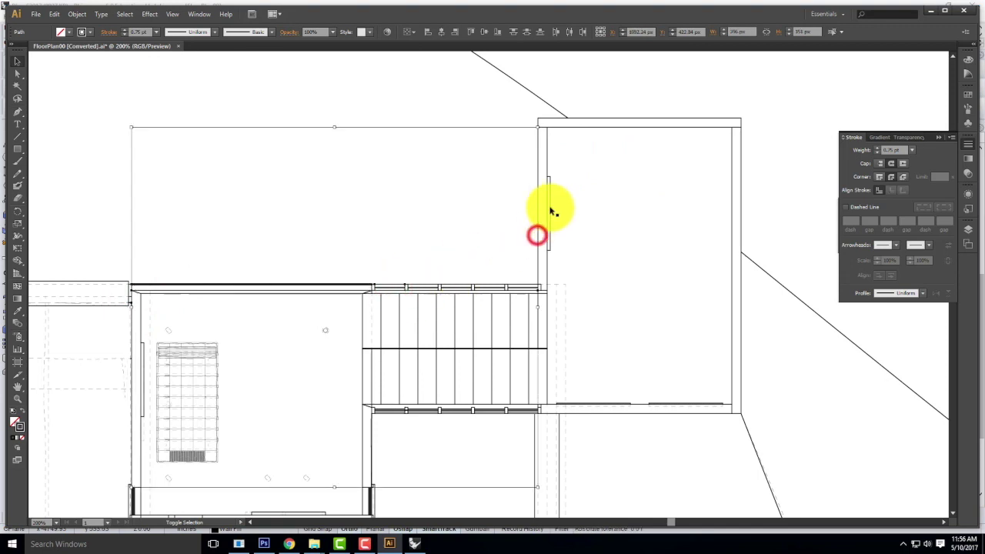
left_click(537, 121)
left_click_drag(537, 122, 540, 127)
left_click(537, 120)
left_click(538, 121)
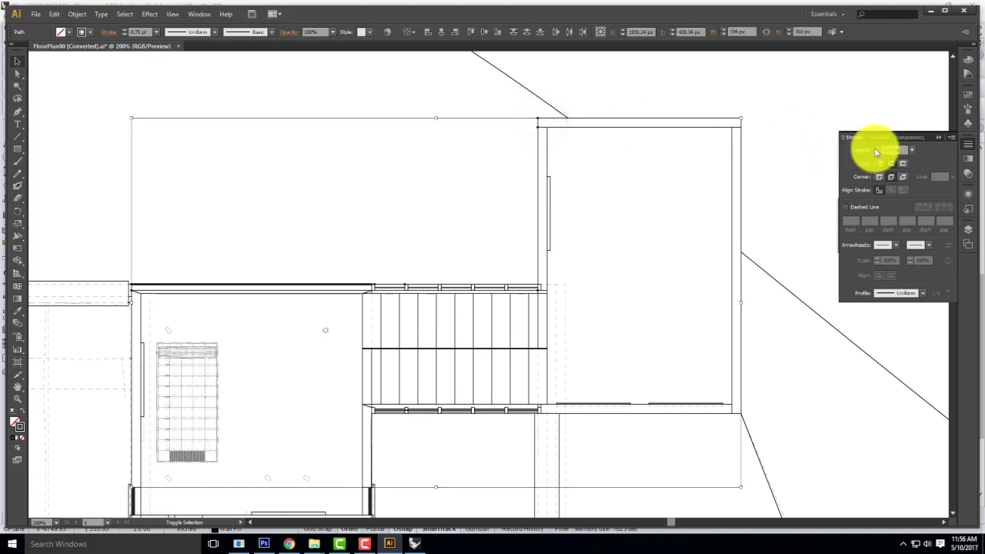
left_click(901, 150)
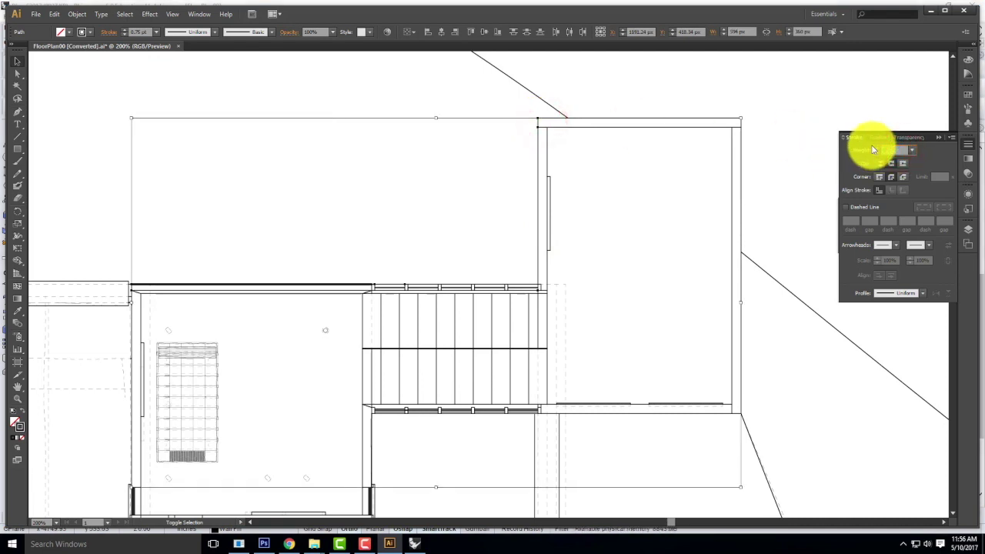
key("BackSpace")
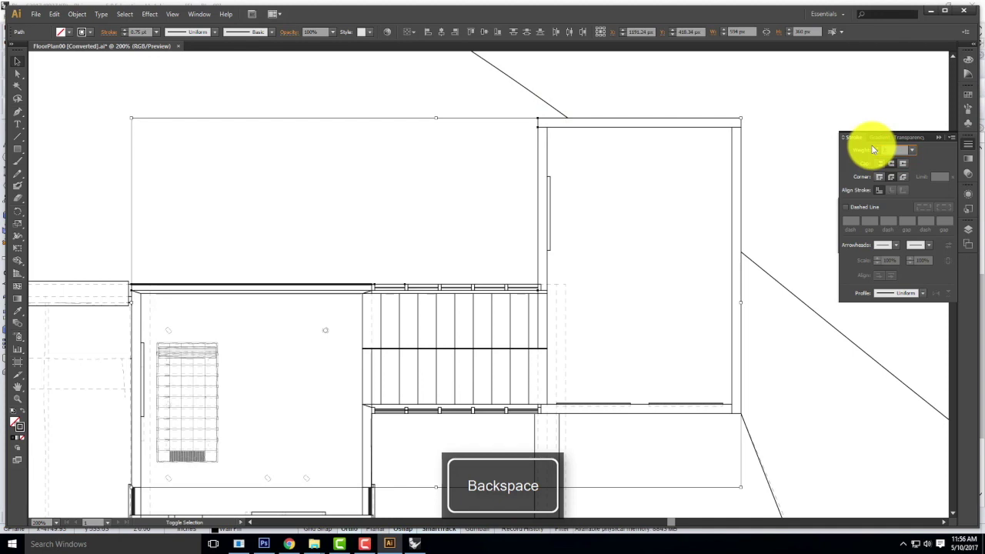
type("1.5")
key("Tab")
left_click(771, 120)
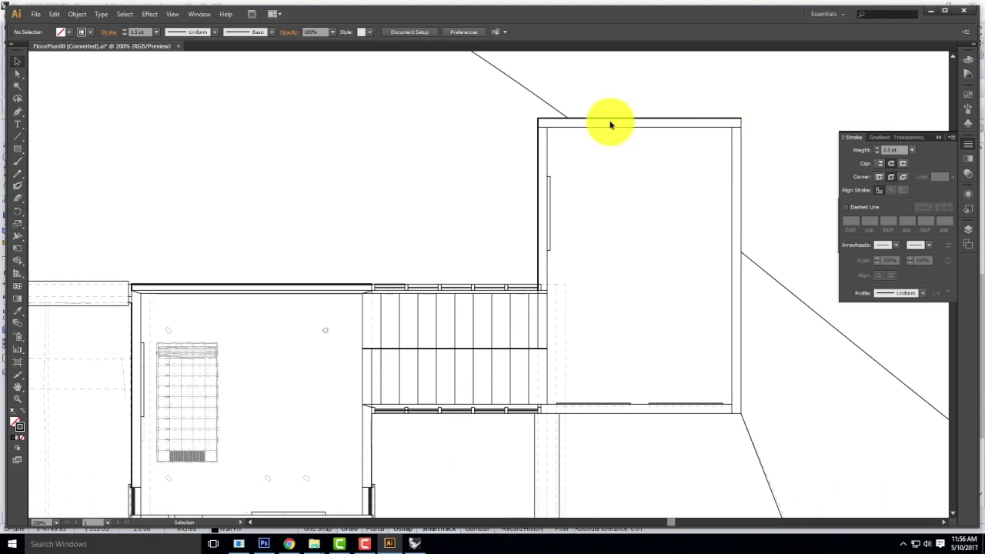
key("ctrl+0")
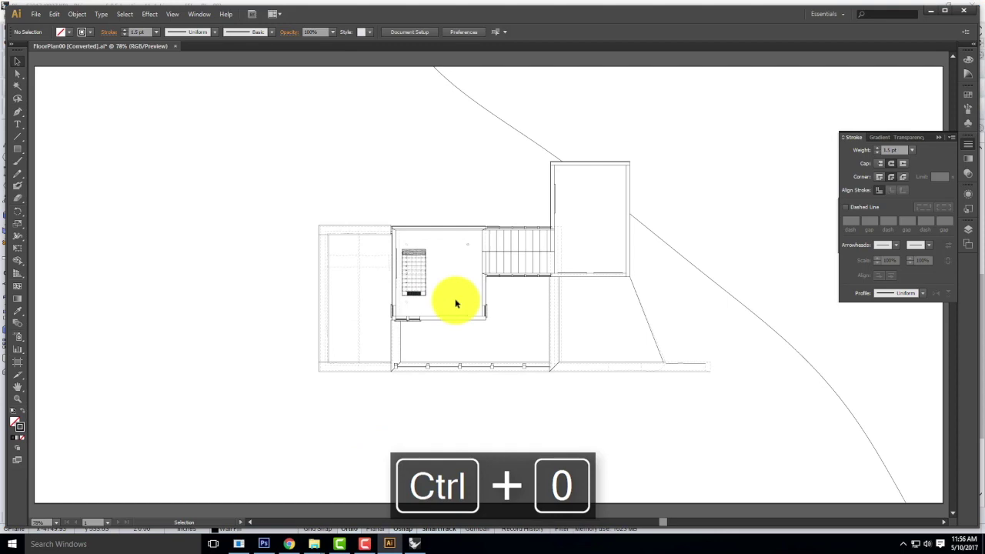
Step: Switch to Rhino and save all V-Ray render channels as JPEG files named FloorPlan00 in the S2017 folder of Ex229 under Live - A136 Exercises
left_click(418, 544)
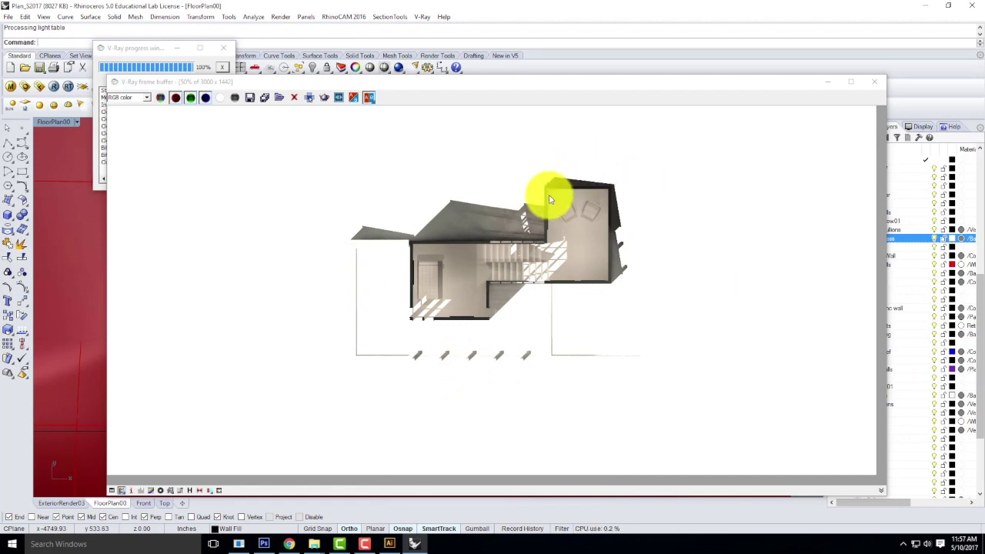
left_click(265, 98)
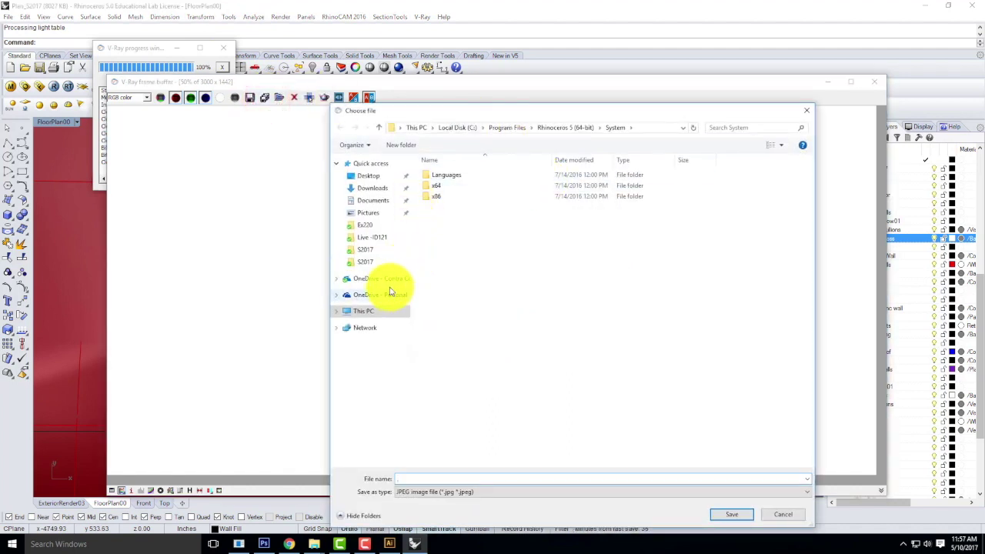
left_click(384, 279)
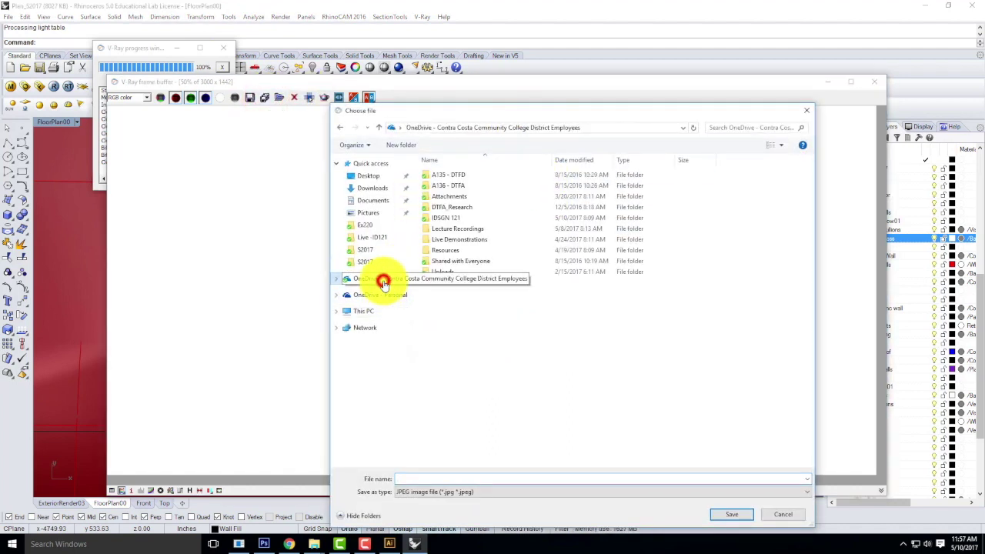
double_click(442, 236)
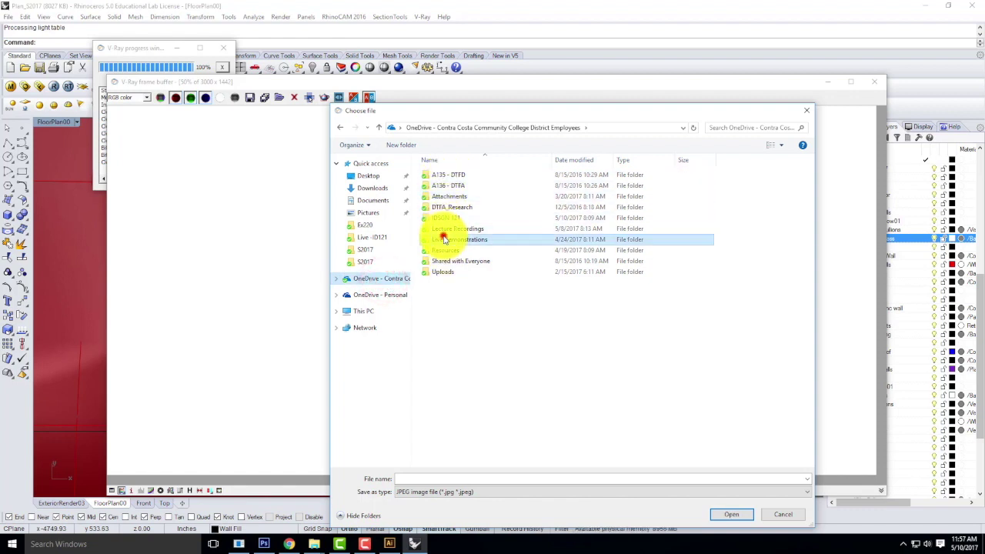
double_click(454, 185)
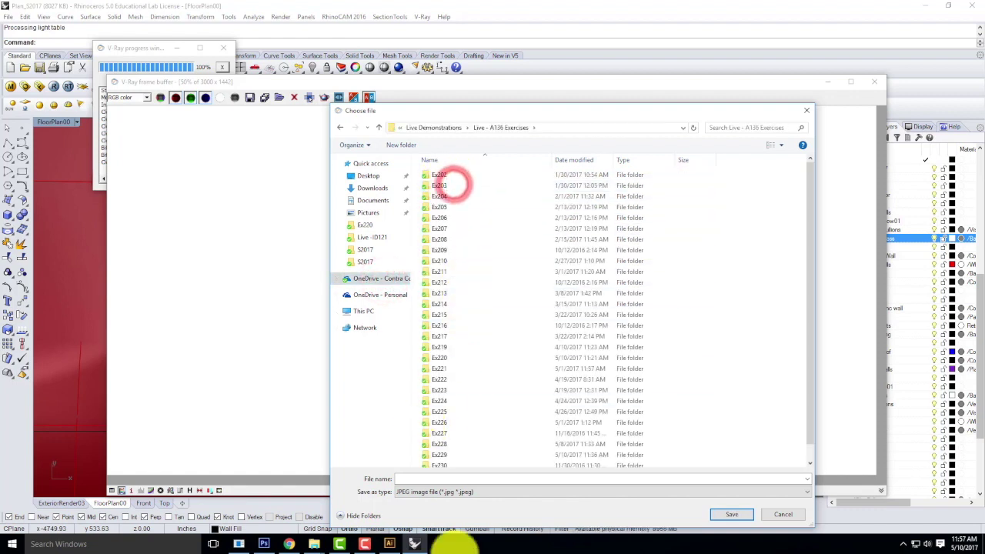
scroll(502, 458, "down", 1)
left_click(452, 439)
double_click(452, 439)
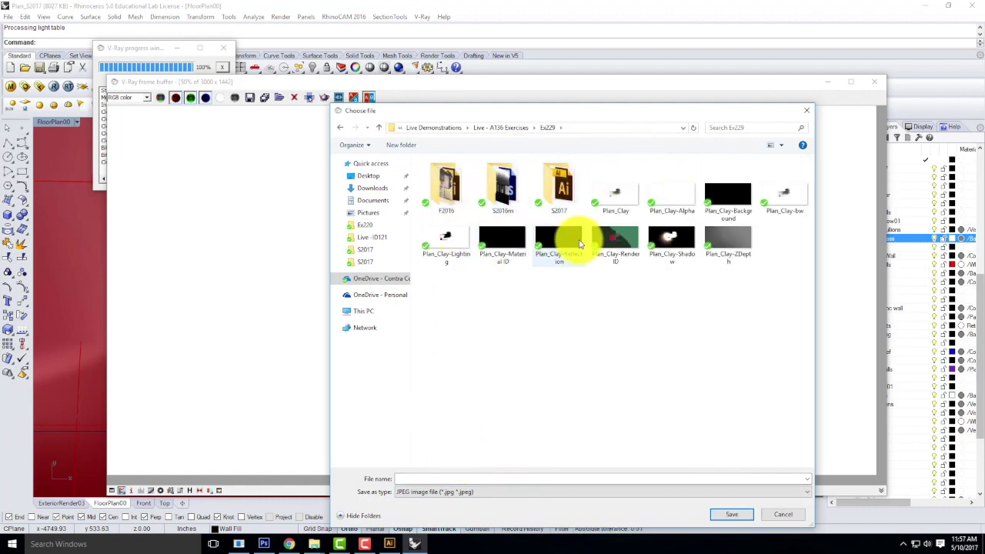
double_click(559, 180)
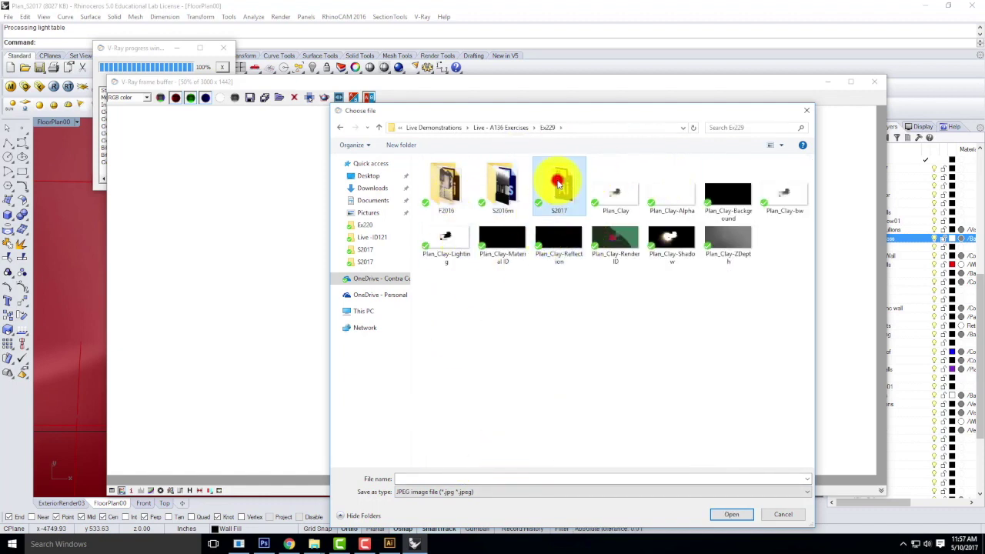
left_click(413, 478)
type("FloorPlan00")
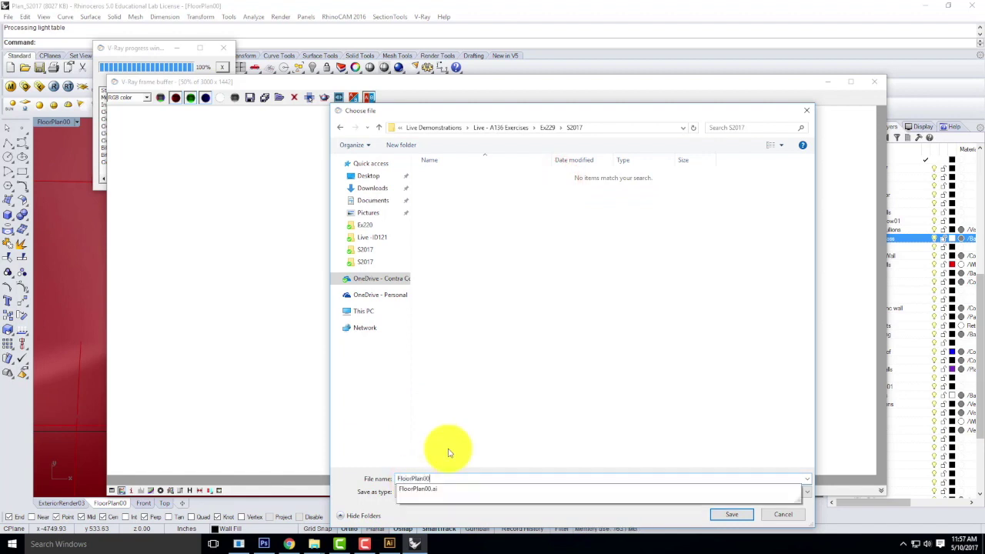
left_click(735, 514)
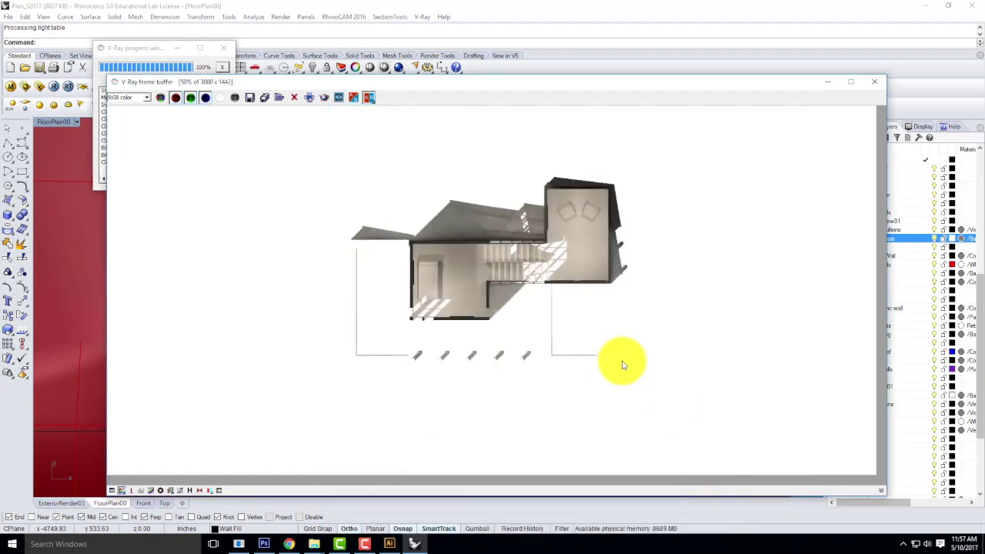
Step: Switch to Illustrator and place the FloorPlan00 render image from the Ex229 S2017 folder as a linked file
left_click(389, 546)
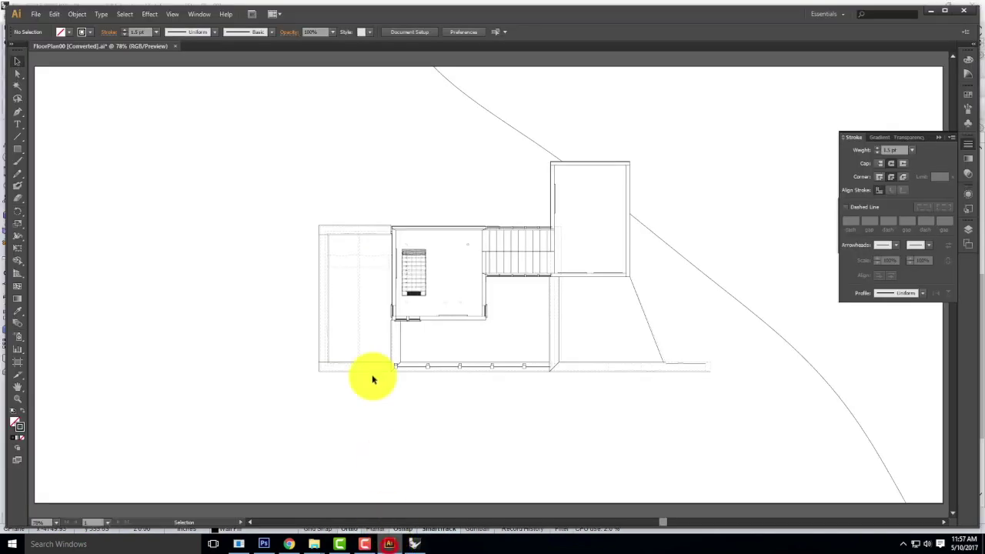
left_click(35, 14)
left_click(55, 180)
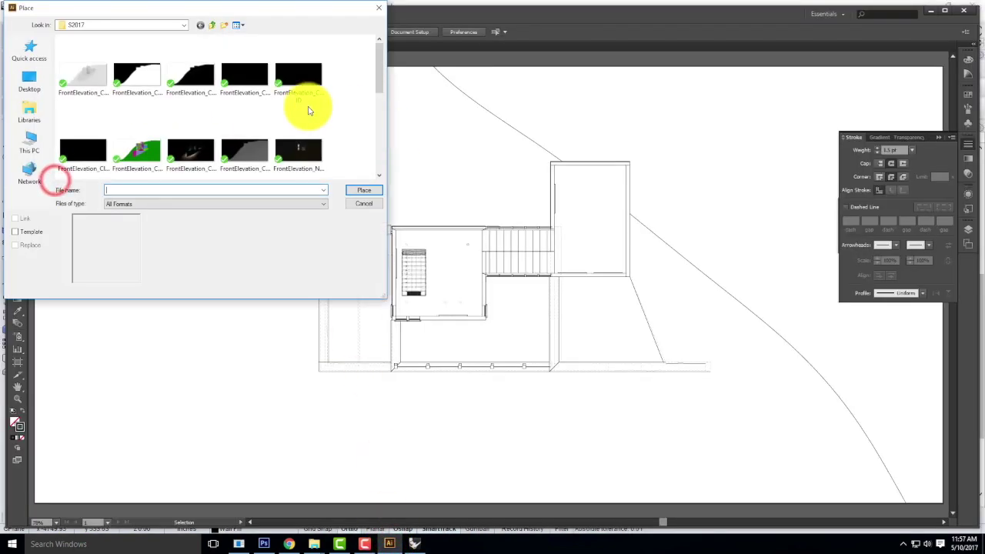
left_click(142, 27)
left_click(115, 100)
left_click(131, 23)
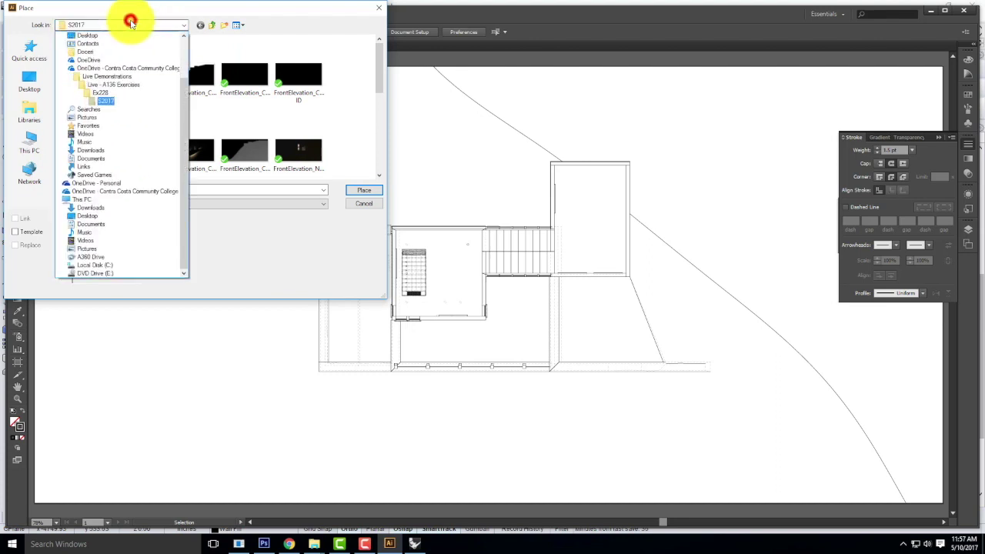
left_click(101, 84)
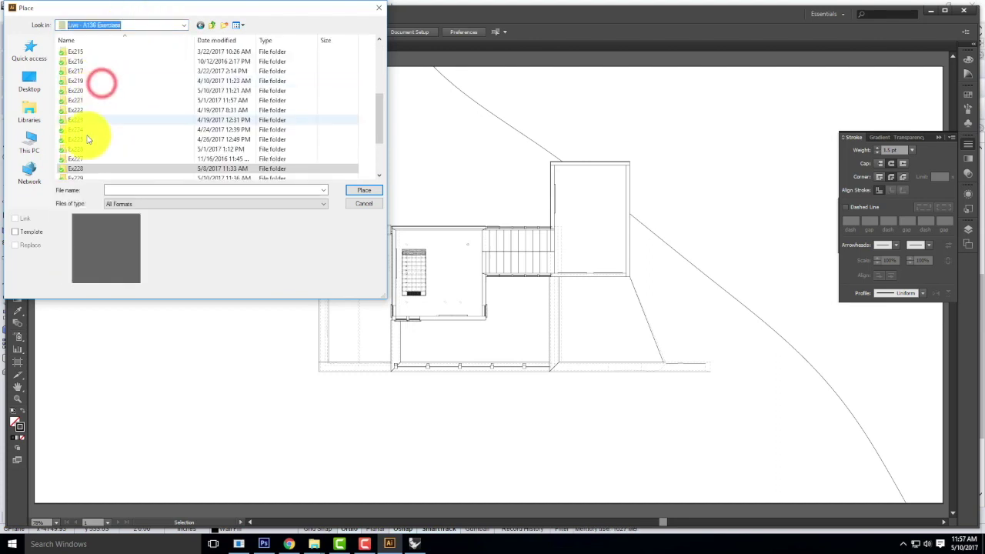
double_click(79, 176)
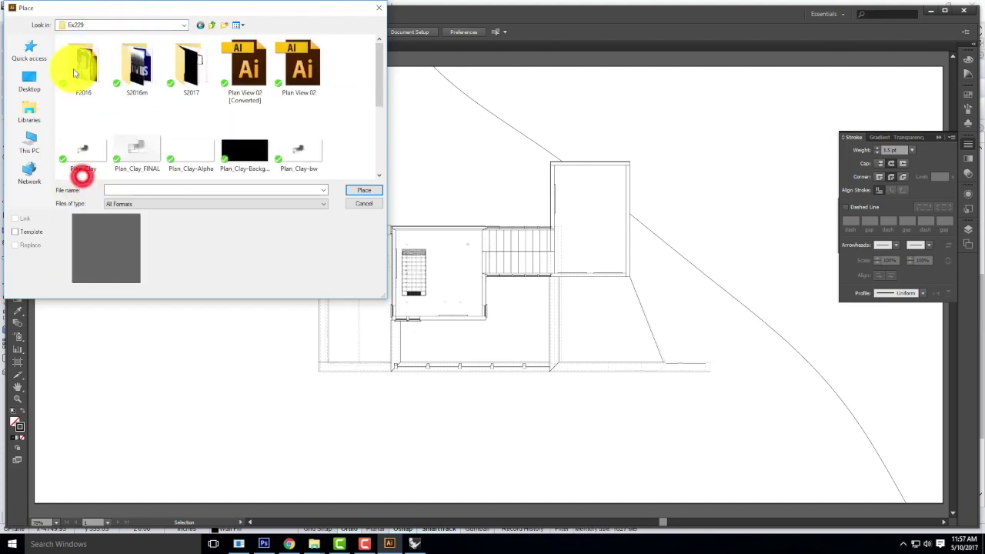
double_click(185, 63)
left_click(138, 85)
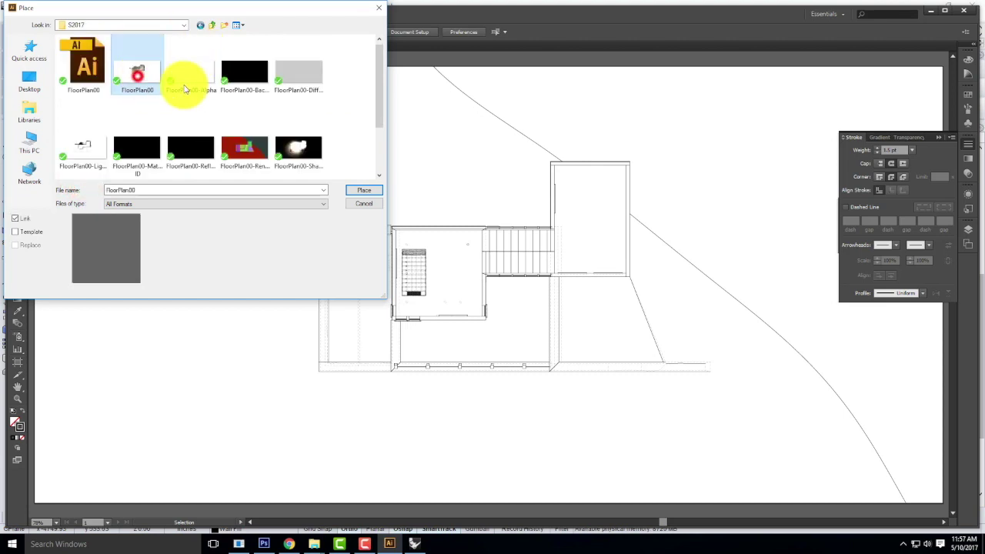
left_click(363, 190)
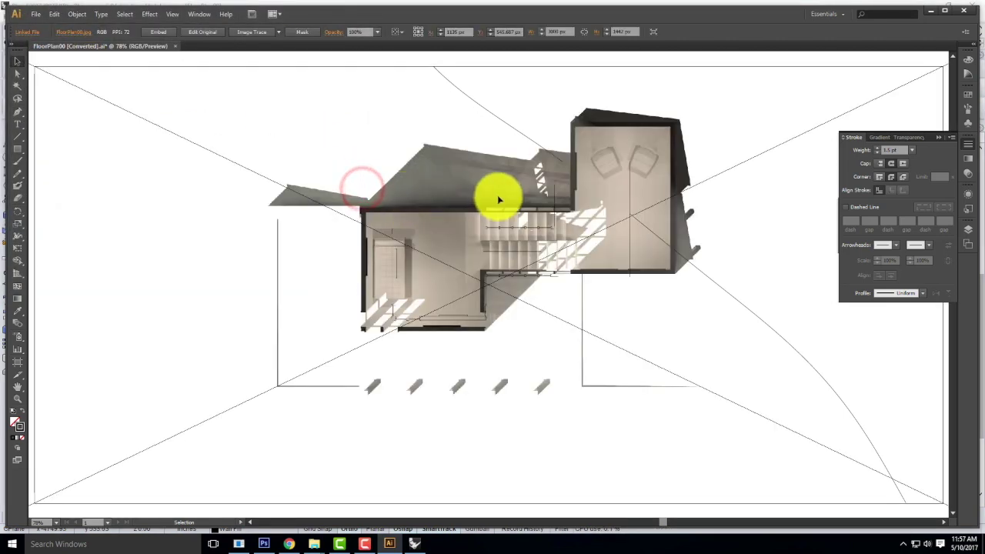
Step: Scale the placed render with Free Transform to fit the artboard corners, about 2269 by 1090 px, and deselect it
key("ctrl+minus")
key("ctrl+minus")
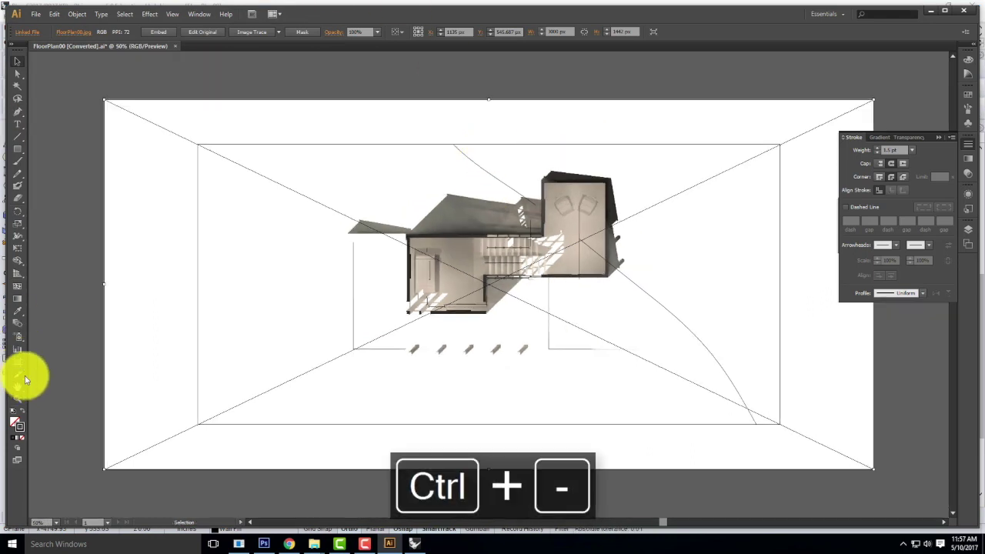
left_click(17, 248)
left_click_drag(104, 98, 197, 146)
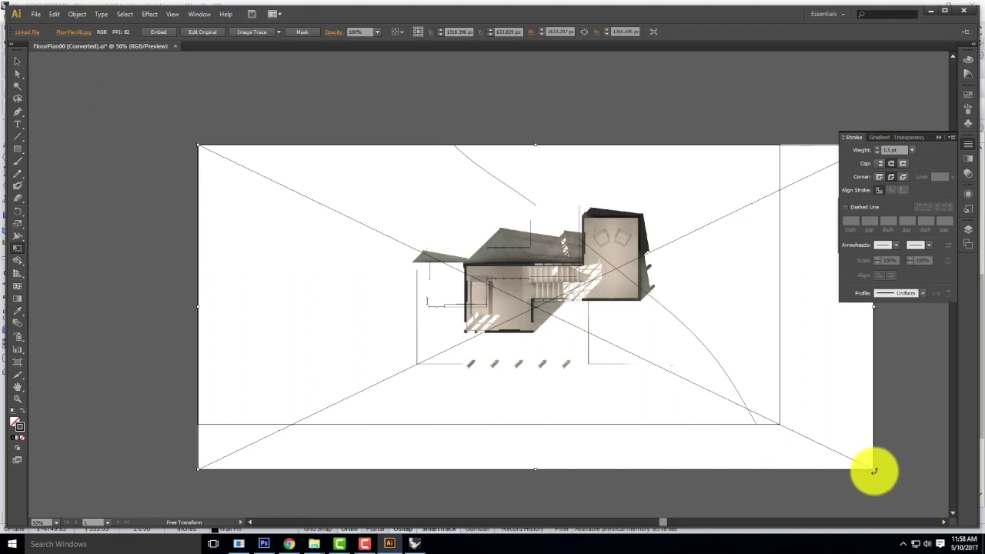
left_click_drag(872, 469, 778, 425)
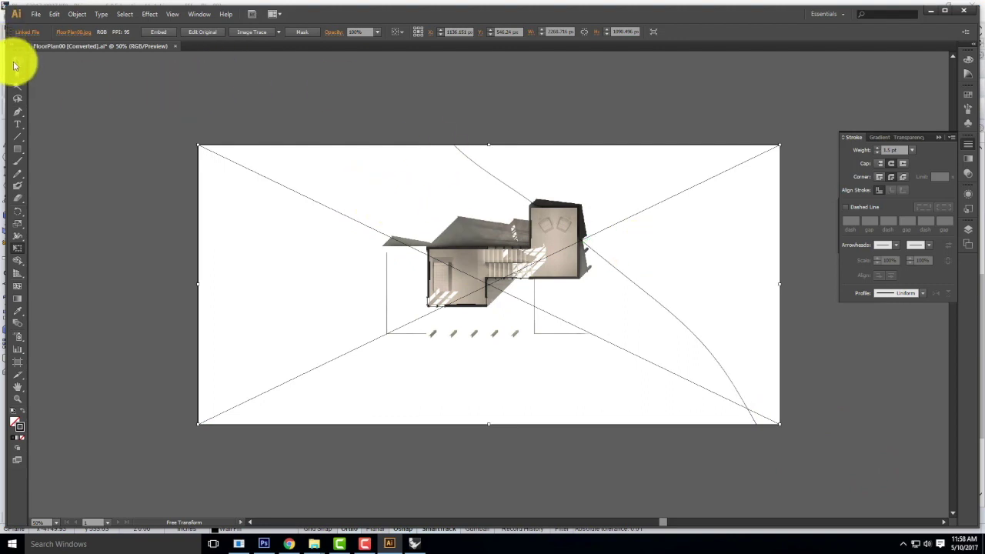
left_click(16, 61)
left_click(257, 72)
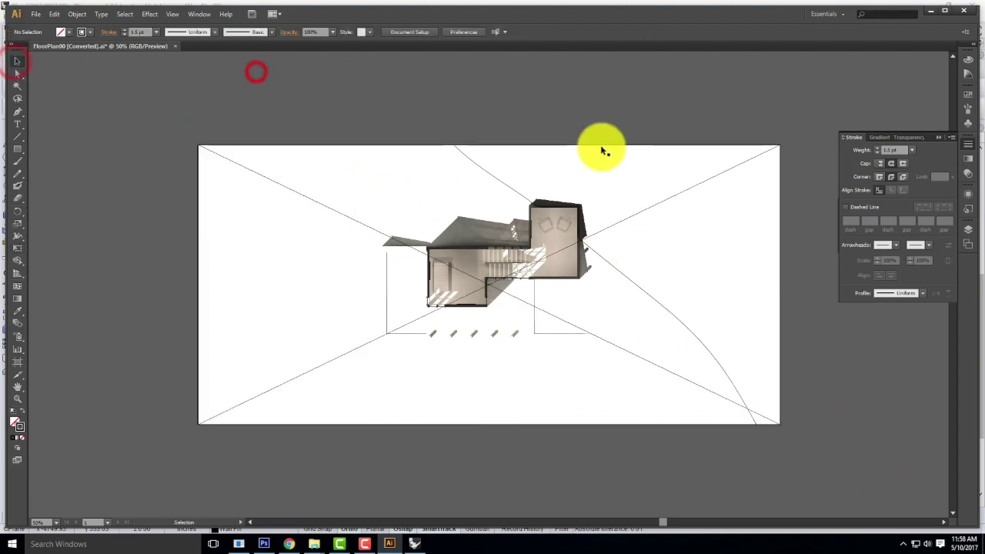
Step: Create a new layer, move the placed render onto it, and put that layer beneath the Hidden layer
left_click(968, 229)
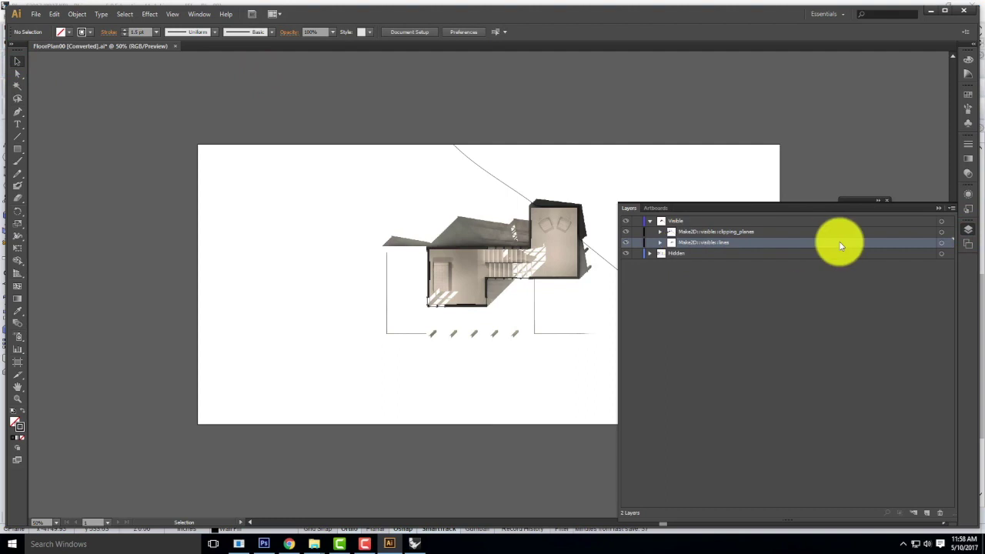
left_click(677, 172)
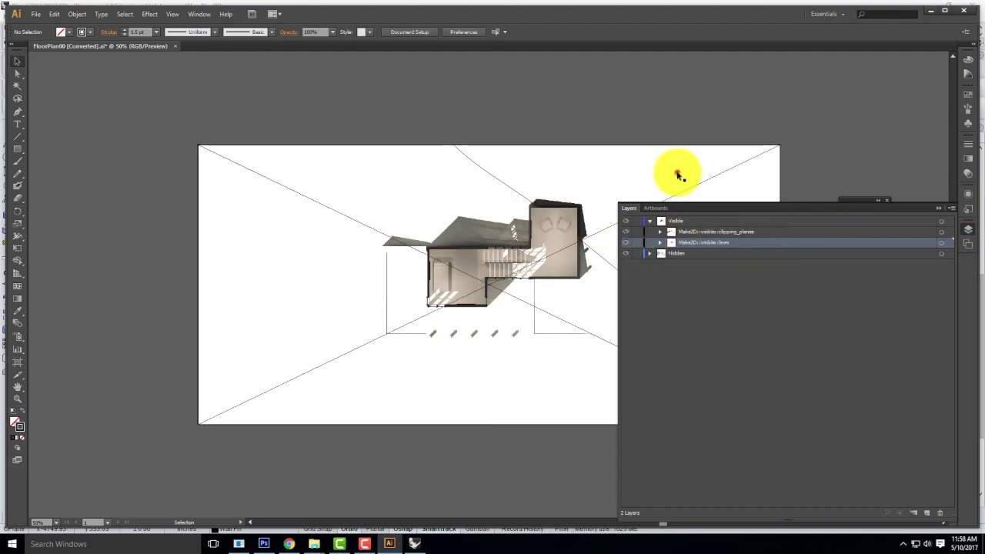
left_click(927, 512)
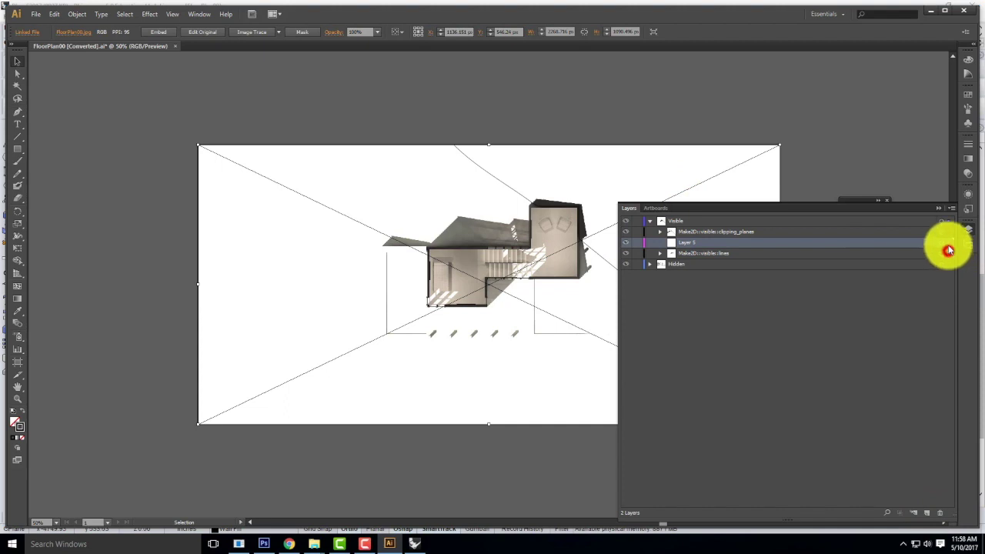
left_click(879, 240)
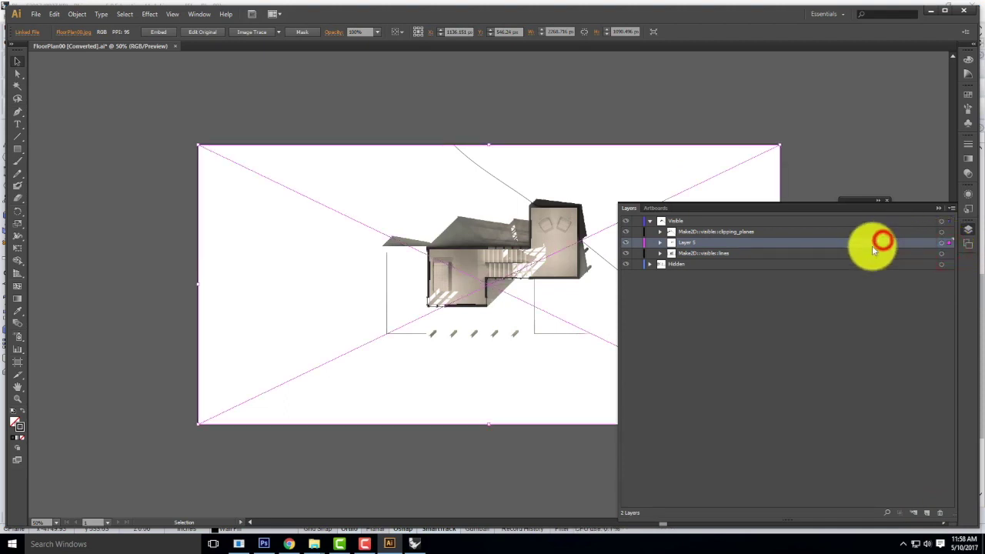
mouse_move(873, 248)
left_mouse_down()
mouse_move(872, 275)
mouse_move(857, 281)
left_mouse_up()
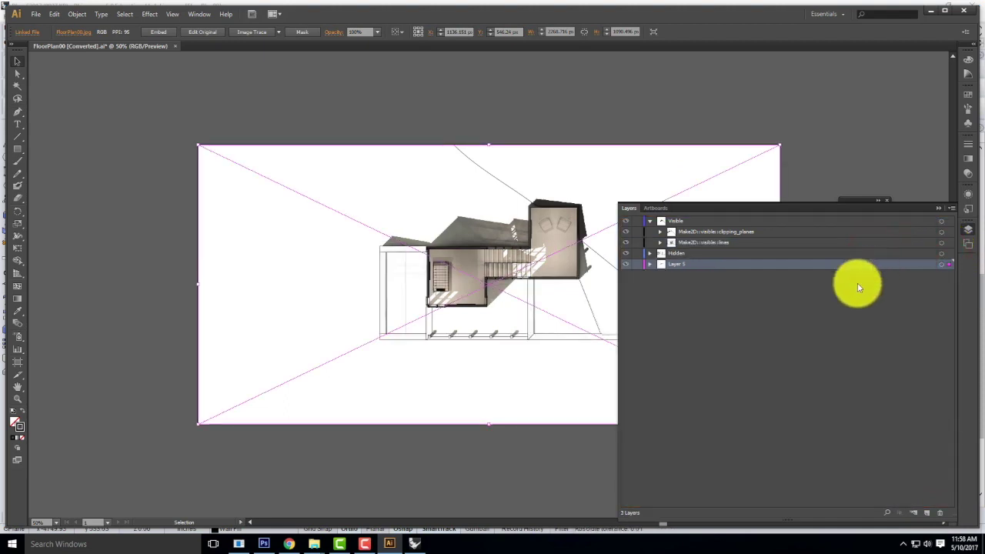
Step: Rename the render's layer as Background Clay Render
double_click(678, 264)
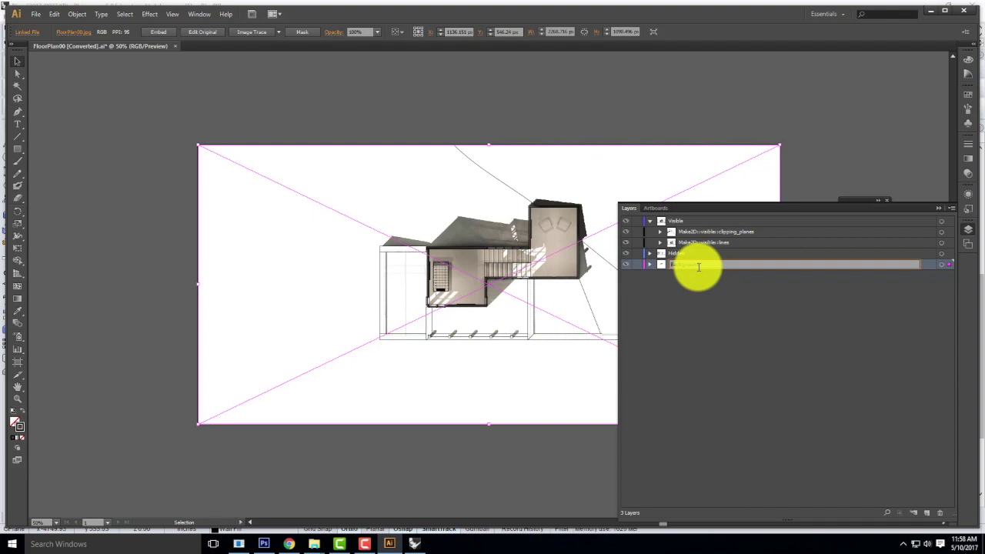
key("BackSpace")
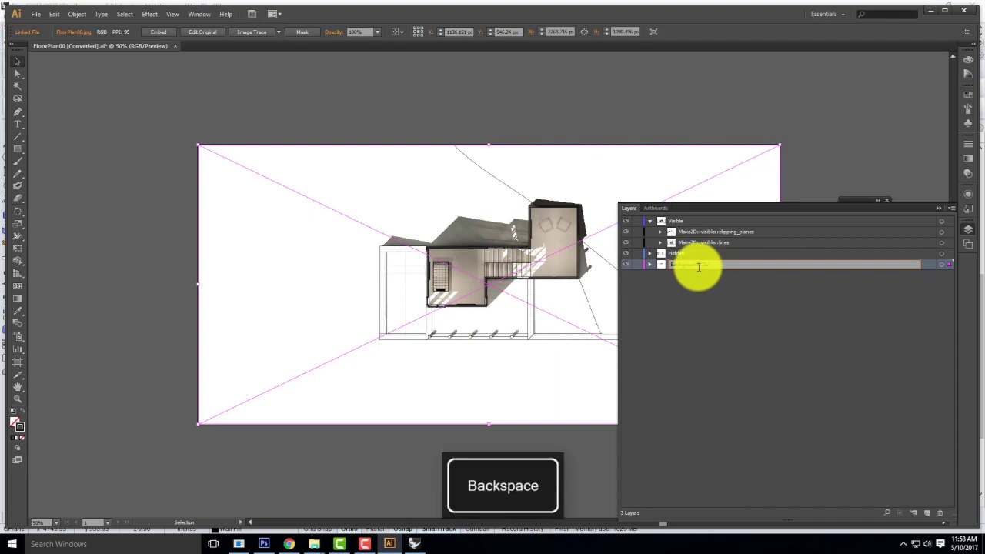
left_click(818, 173)
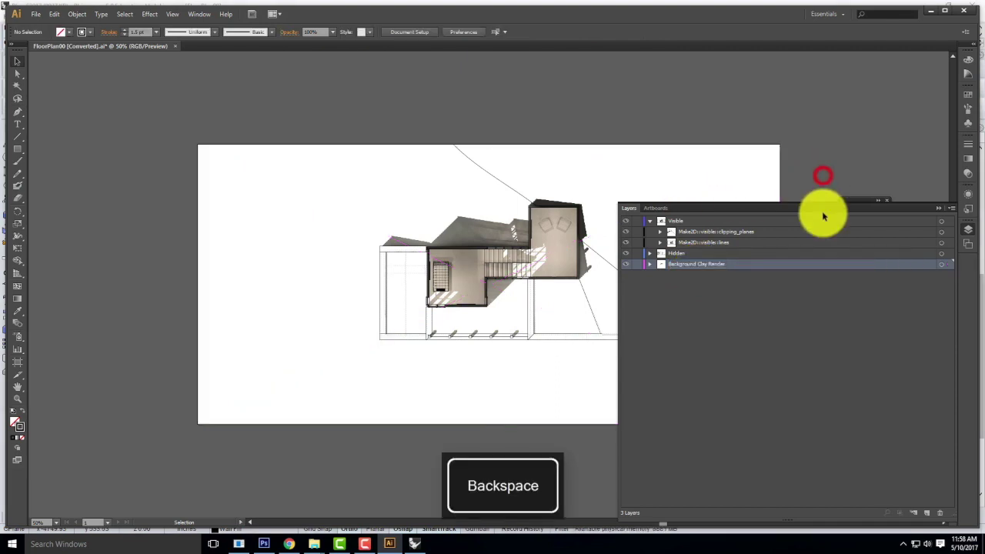
left_click(937, 207)
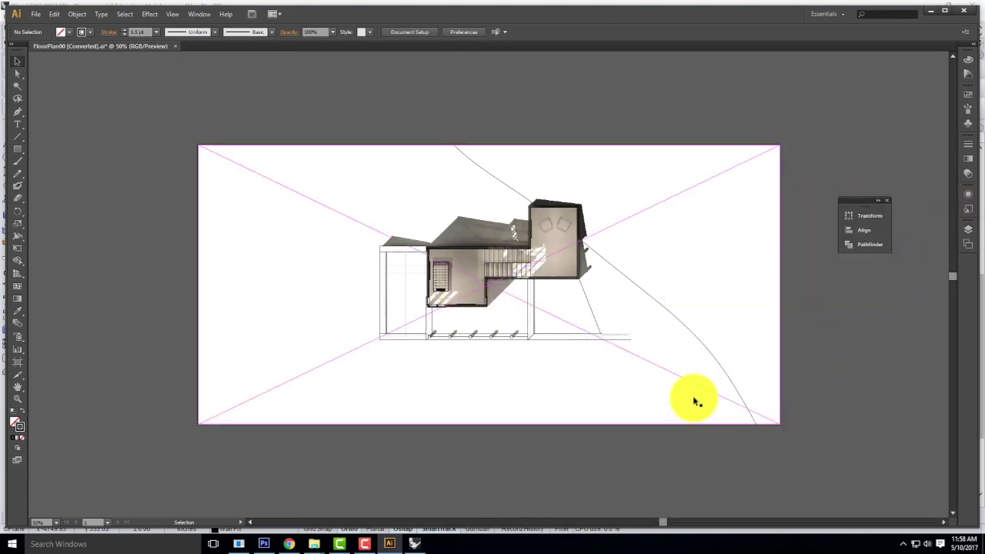
Step: Select the placed floor plan render and make an opacity mask for it
key("ctrl+equal")
key("ctrl+equal")
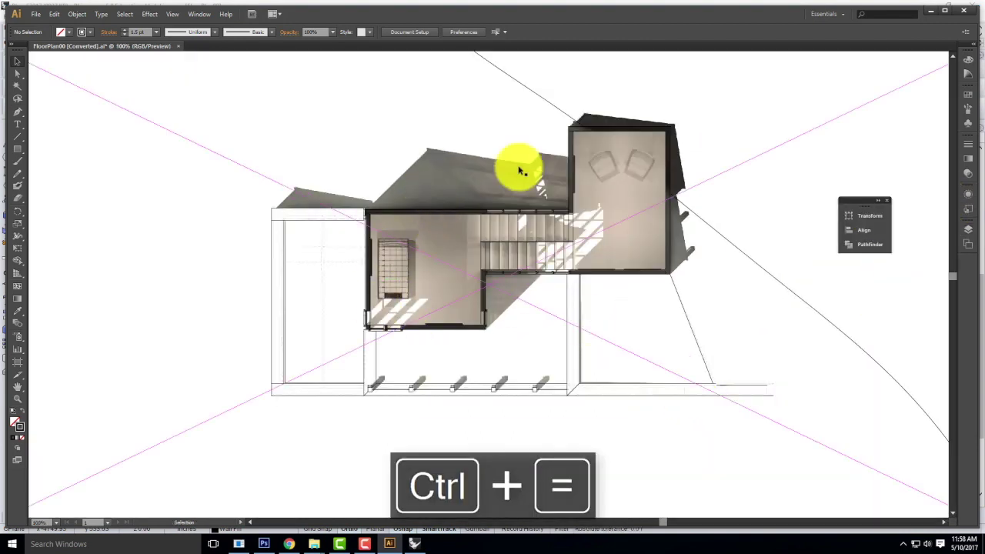
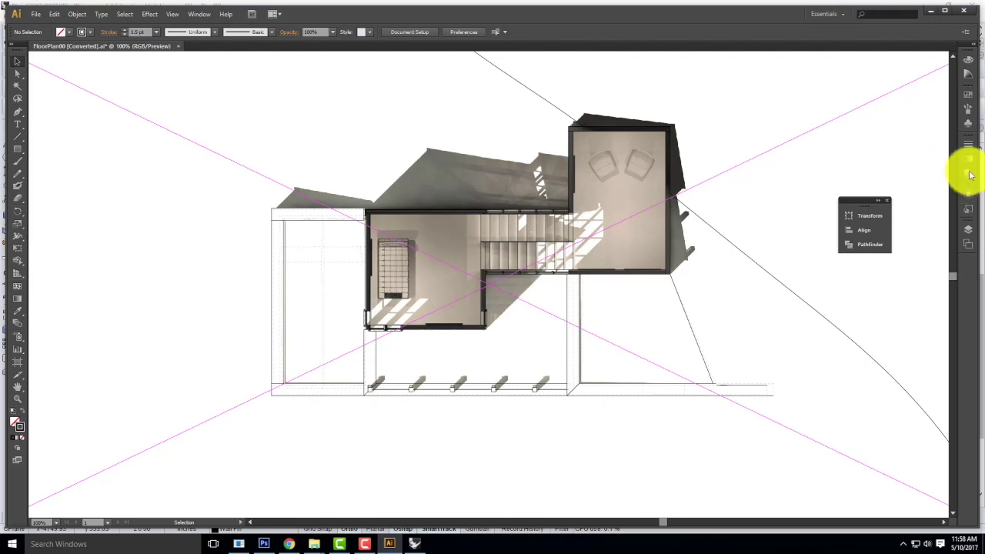
left_click(969, 174)
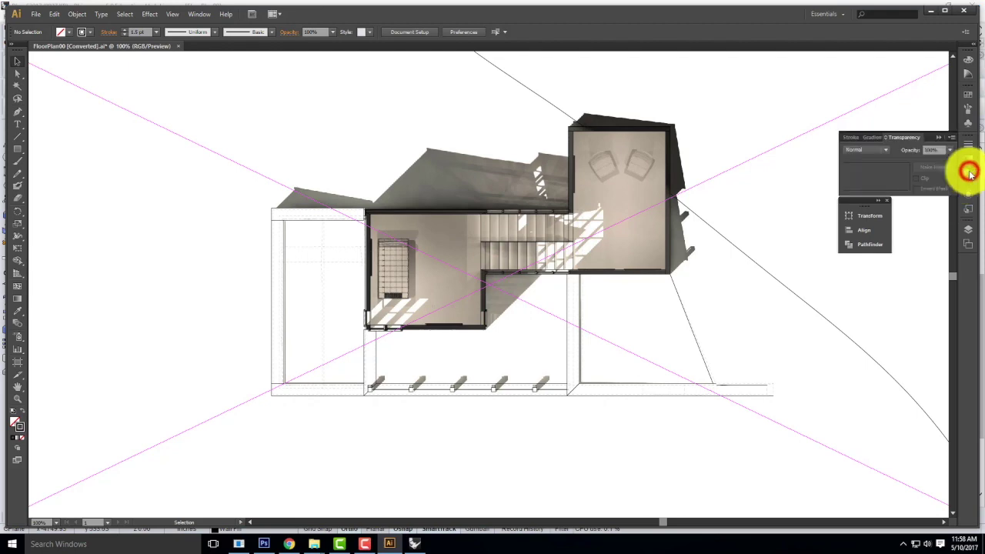
left_click(776, 150)
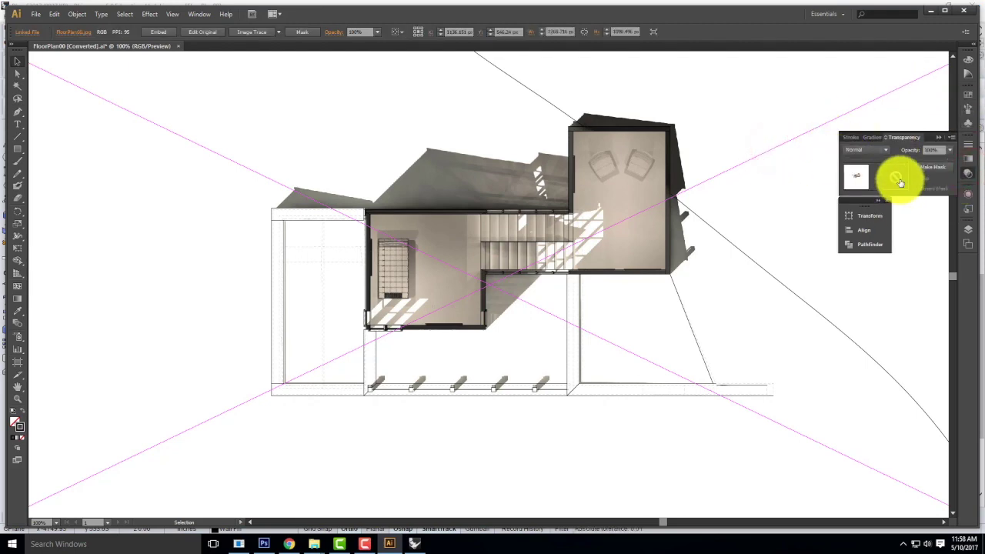
left_click(937, 168)
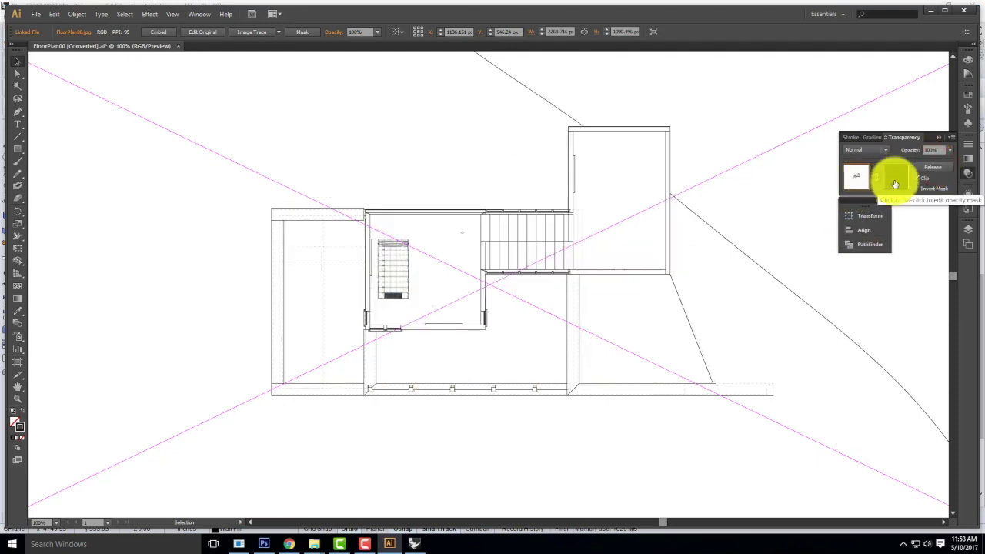
Step: Start placing a file and browse from the college OneDrive folder to the Grunge Textures folder
left_click(35, 15)
left_click(69, 181)
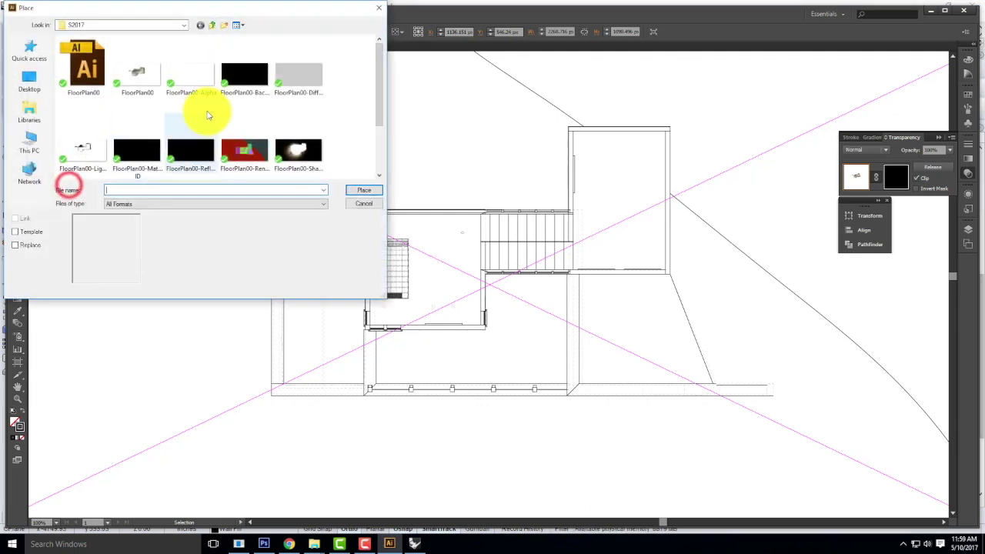
left_click(132, 25)
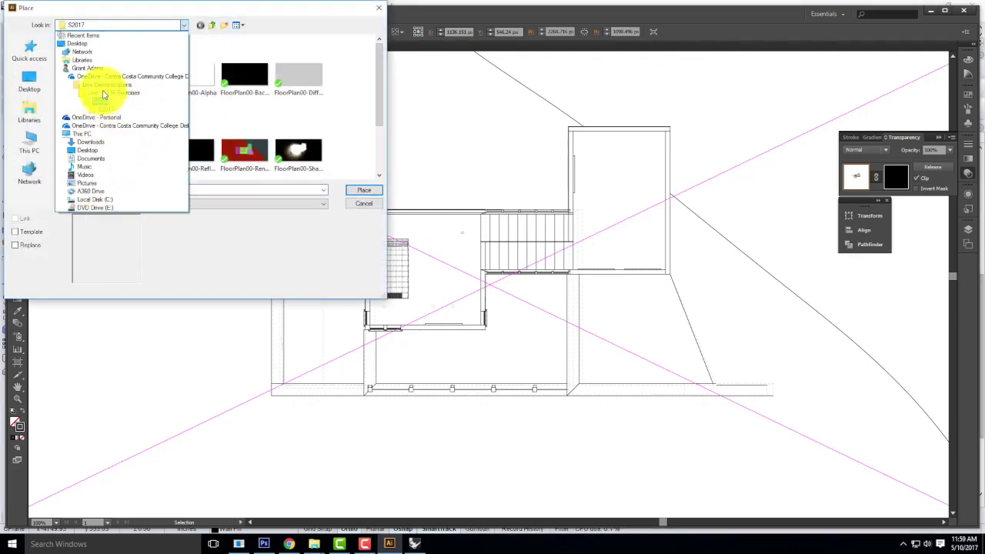
left_click(106, 125)
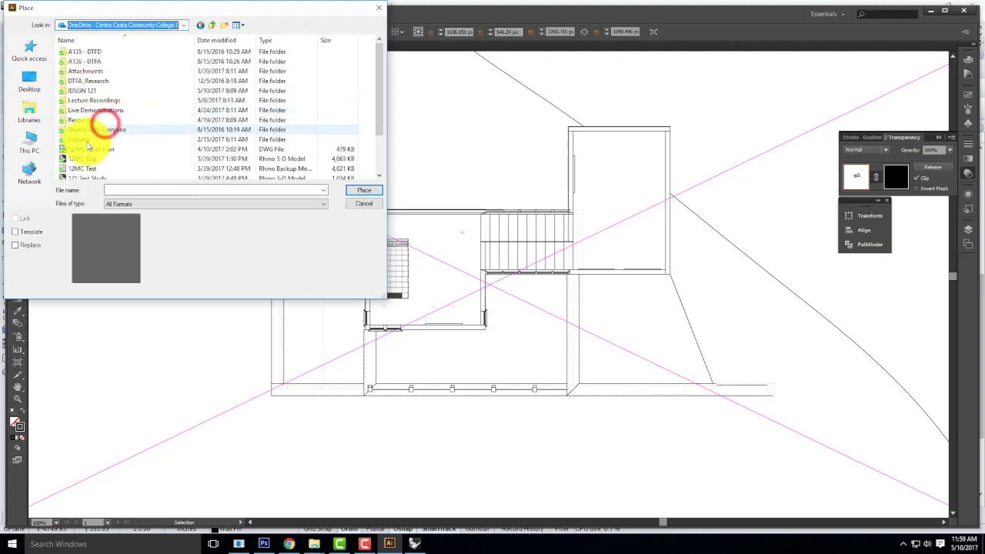
double_click(83, 124)
double_click(87, 91)
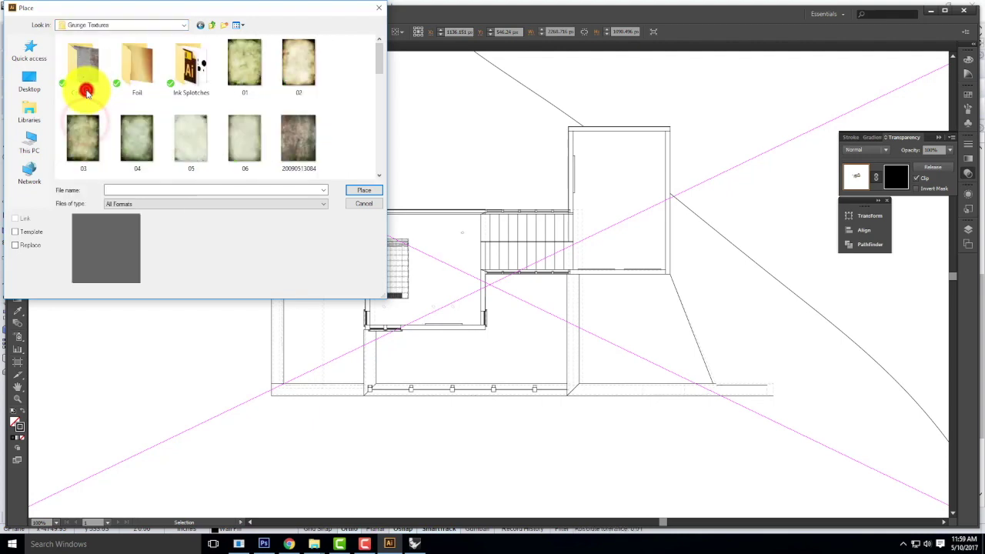
left_click(306, 145)
left_click_drag(380, 66, 380, 90)
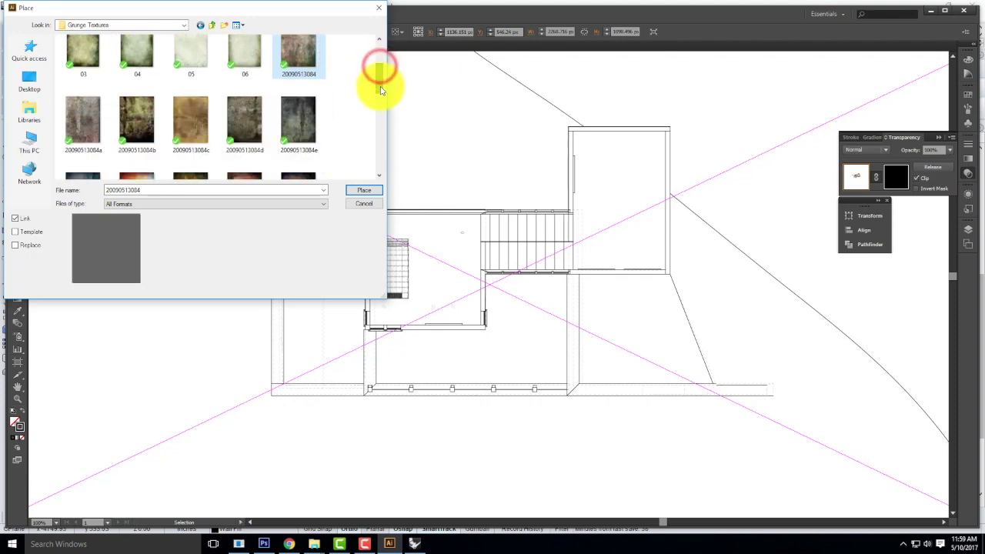
left_click(297, 120)
left_click(358, 192)
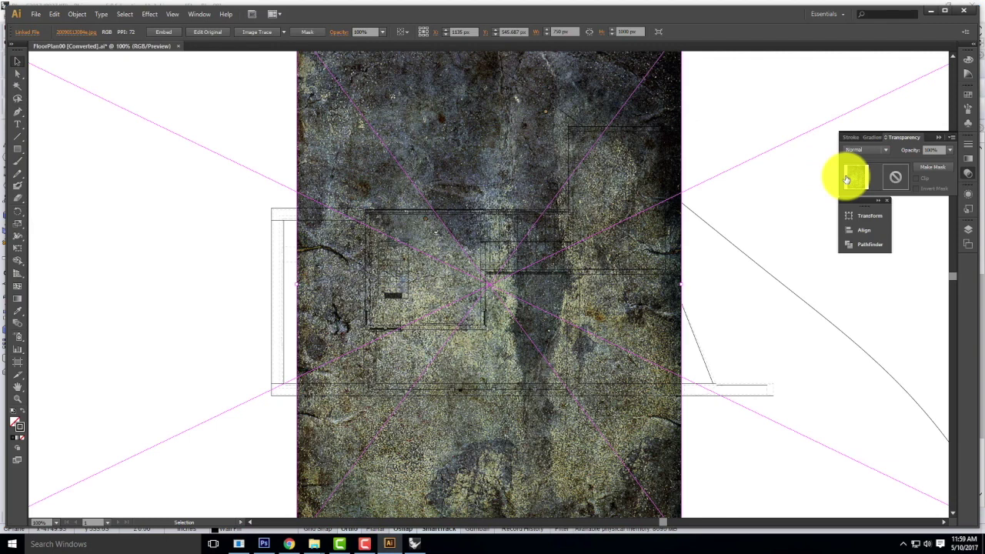
key("ctrl+z")
left_click(892, 175)
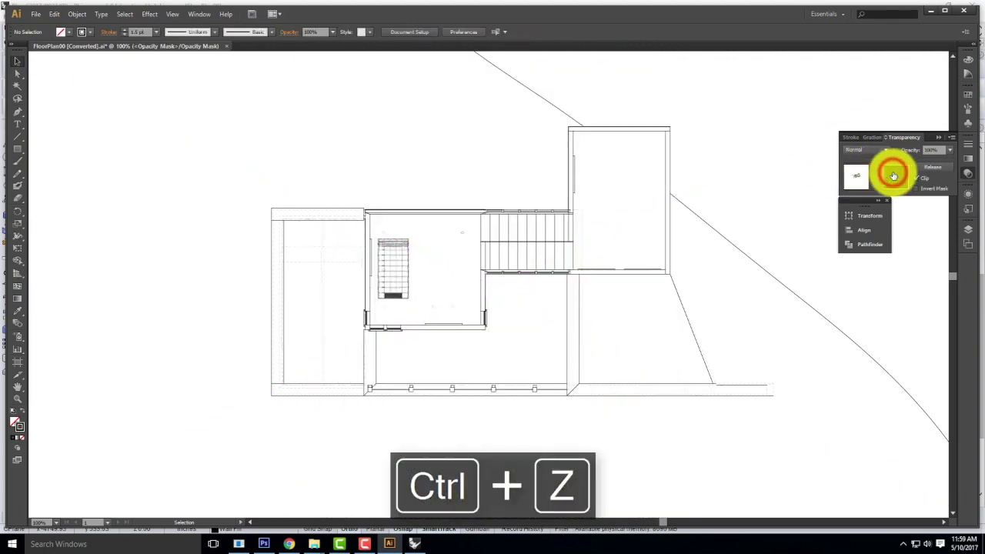
left_click(35, 14)
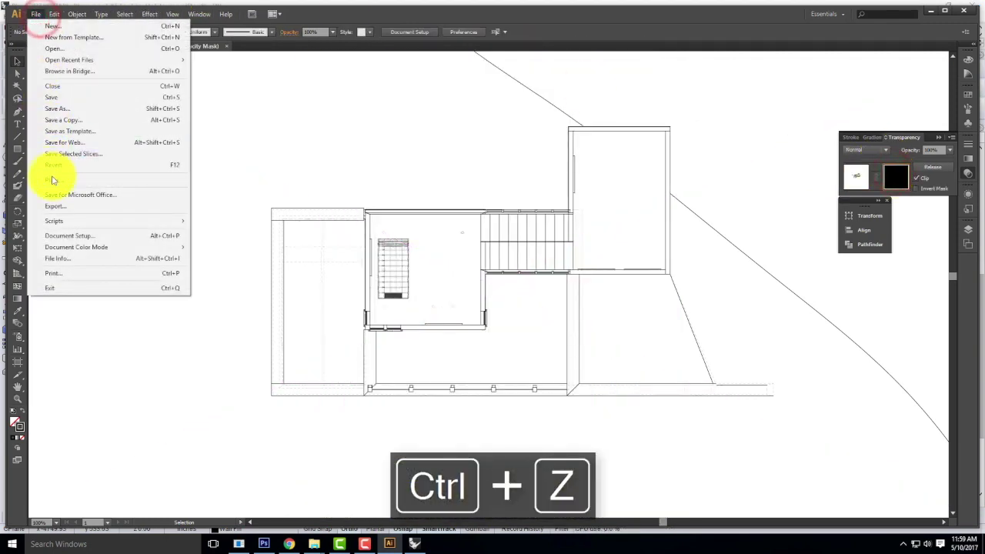
left_click(53, 179)
left_click(297, 135)
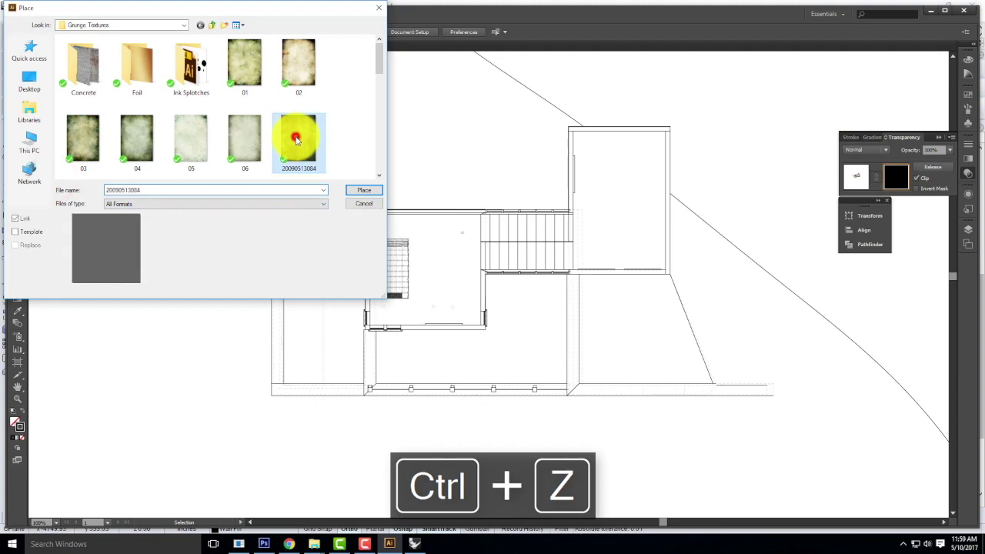
left_click(364, 192)
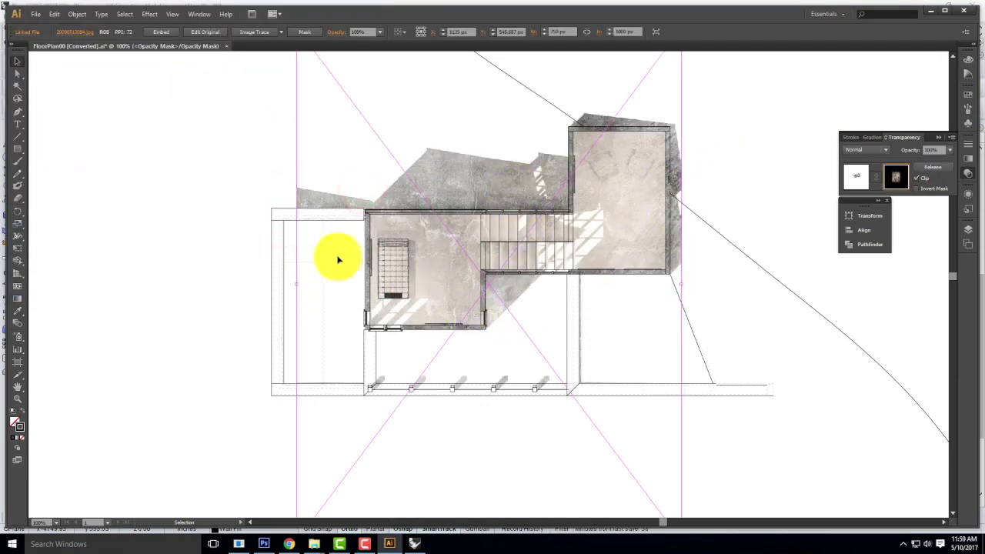
Step: Rotate the texture in the opacity mask about 90° to landscape so it covers the building's rooms and shadows, and deselect it
key("ctrl+minus")
key("ctrl+minus")
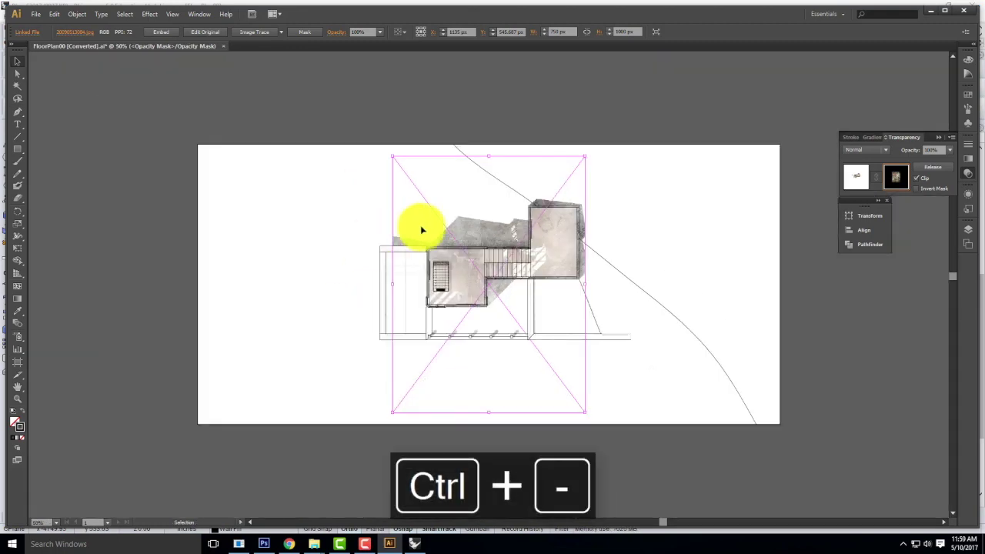
left_click_drag(589, 151, 694, 439)
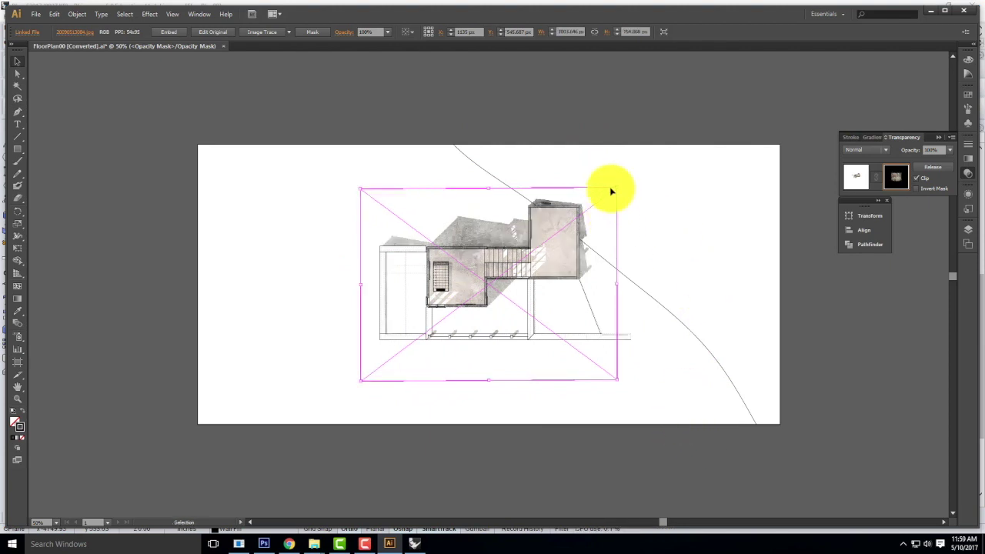
key("v")
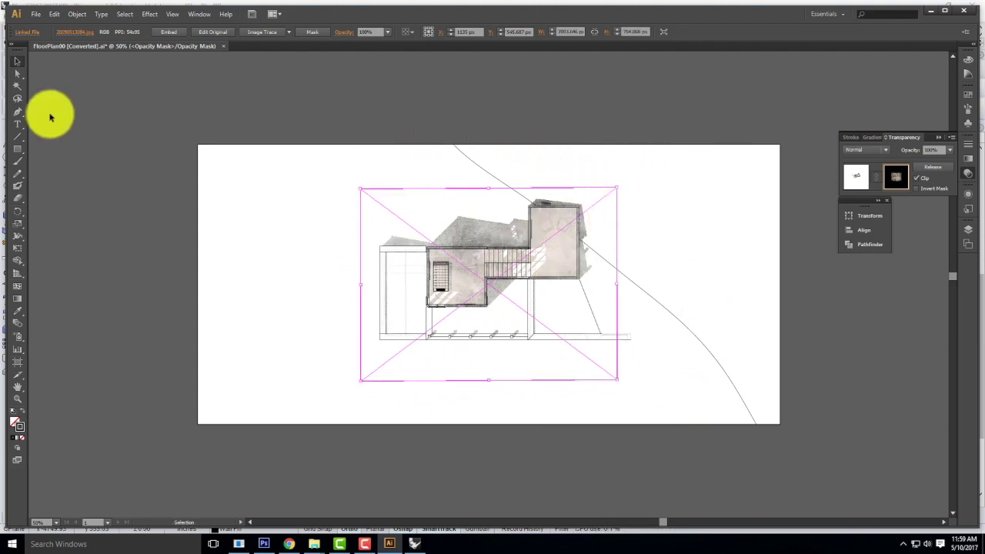
left_click(15, 64)
left_click(227, 93)
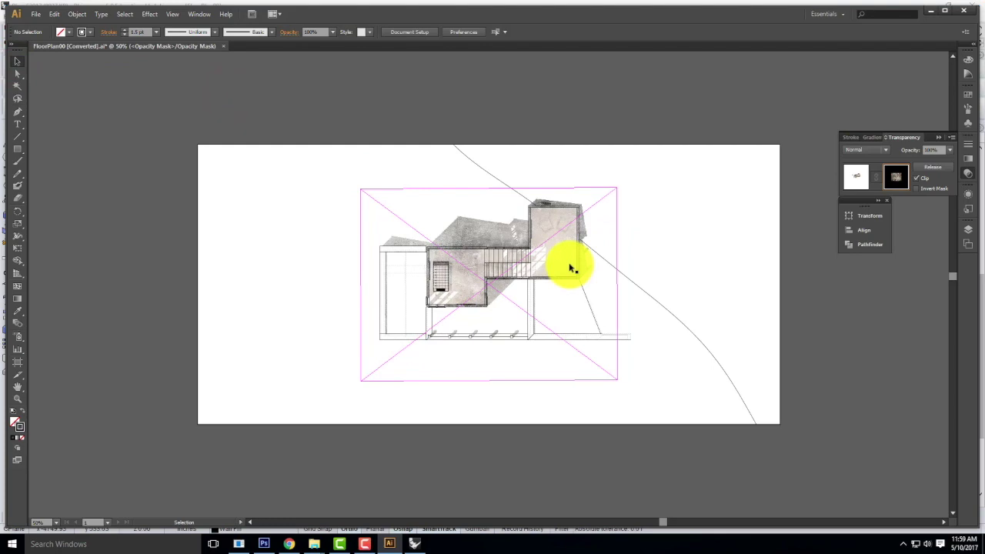
Step: Return from the opacity mask to the clay render artwork and set its opacity to 60%
key("ctrl+equal")
key("ctrl+equal")
key("ctrl+equal")
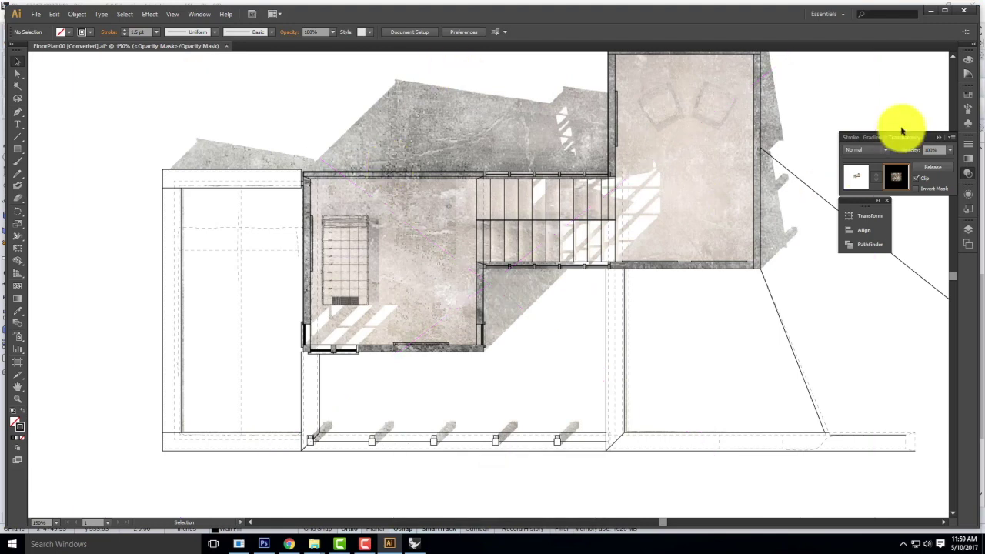
left_click(852, 180)
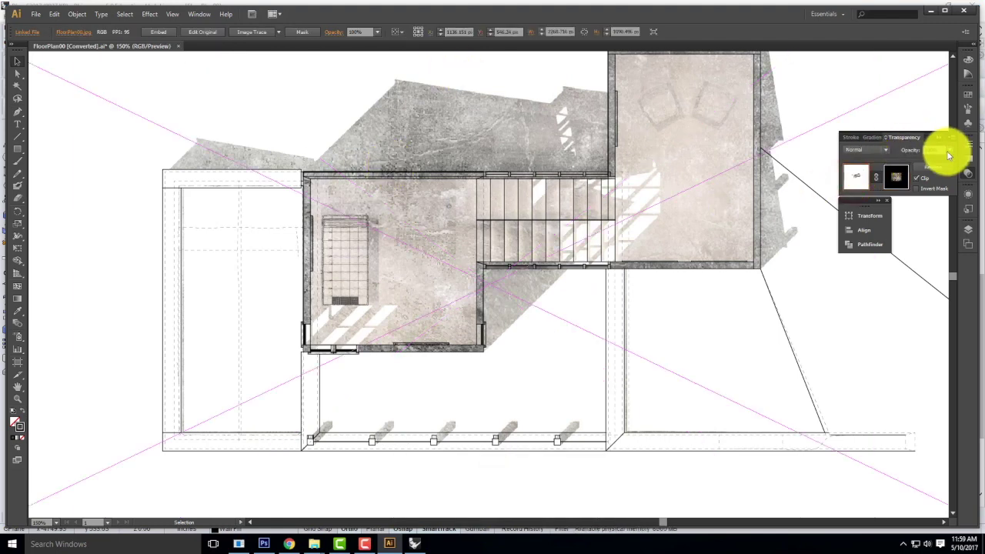
left_click(950, 150)
left_click(961, 229)
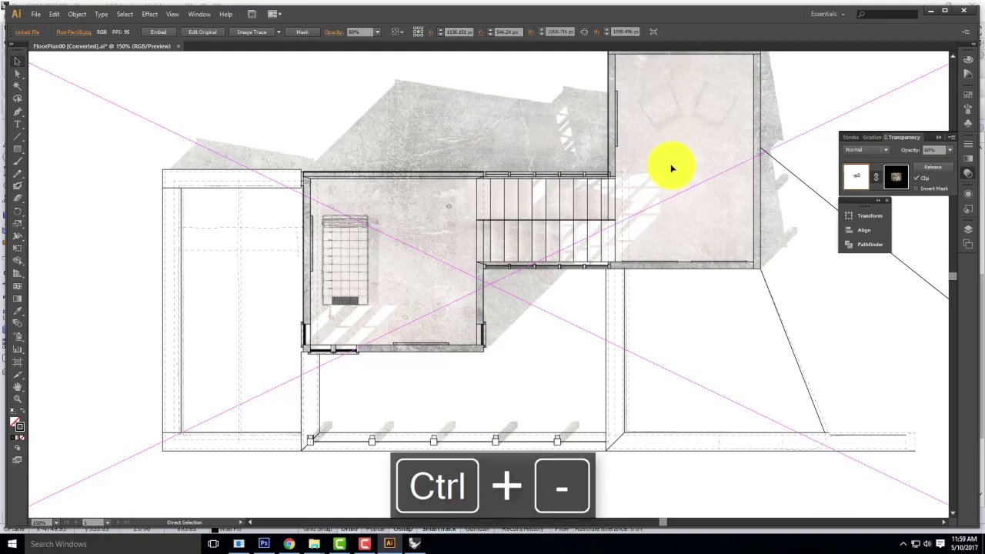
Step: Collapse and select the Visible layer, hide the Hidden layer, and hide and lock the Background Clay Render layer
key("ctrl+minus")
key("ctrl+minus")
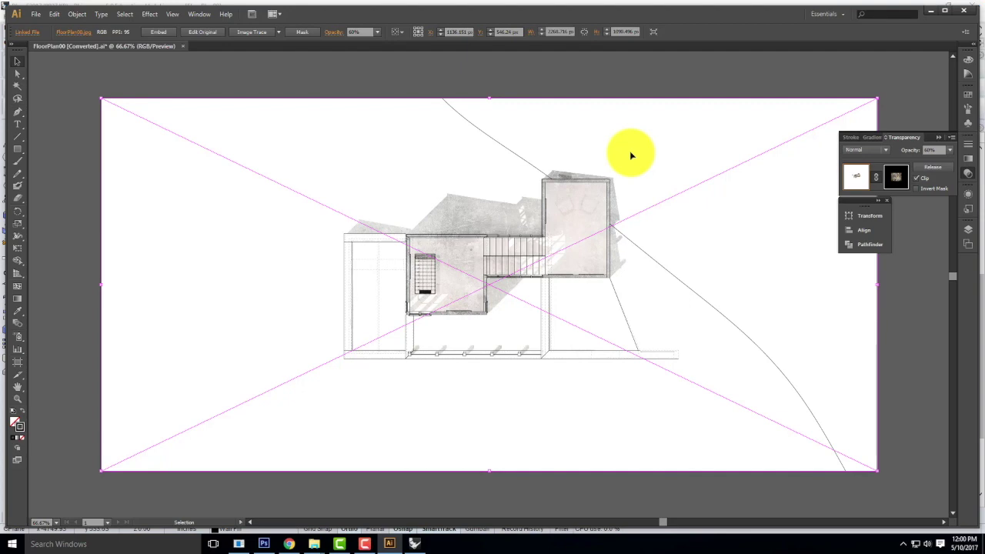
key("ctrl+equal")
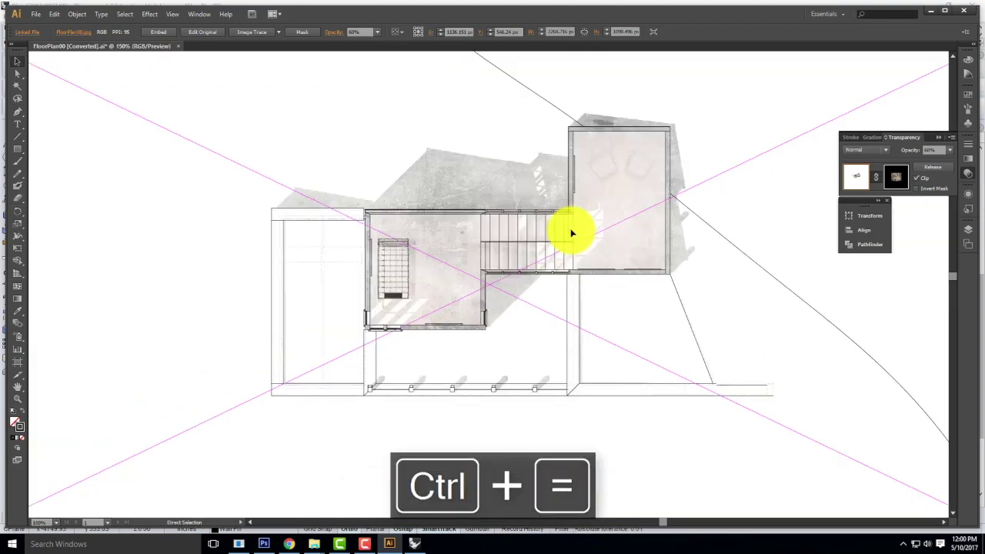
key("ctrl+equal")
key("ctrl+equal")
left_click_drag(751, 177, 525, 388)
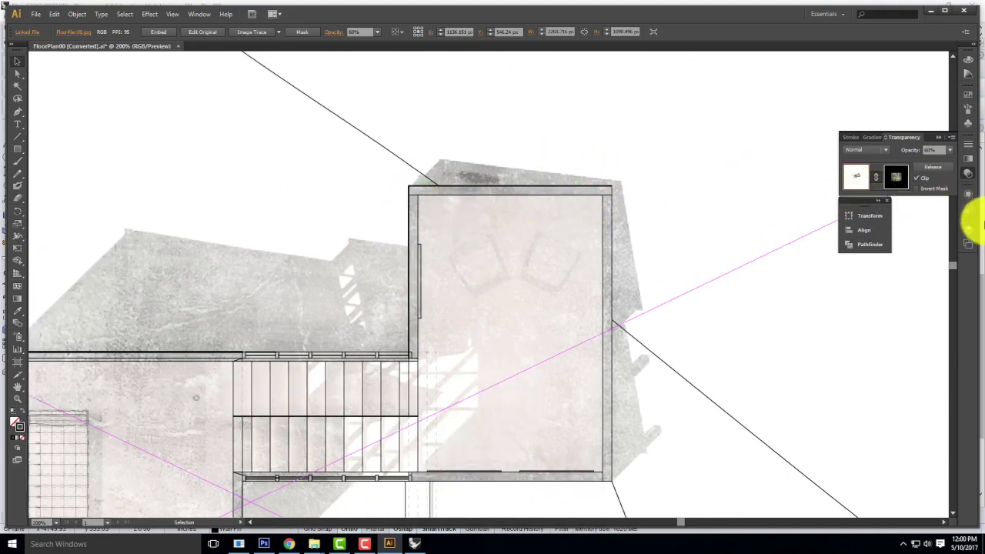
left_click(968, 230)
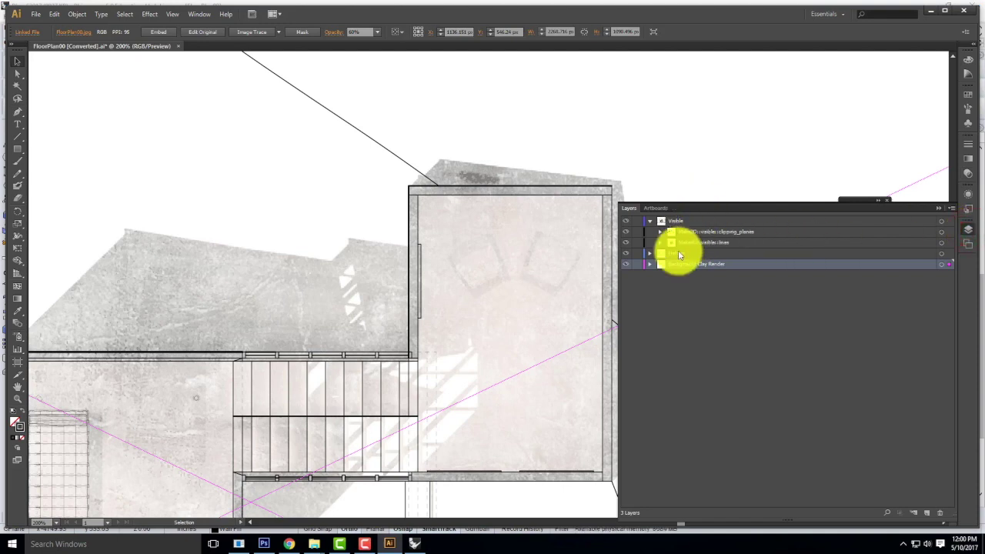
left_click(650, 222)
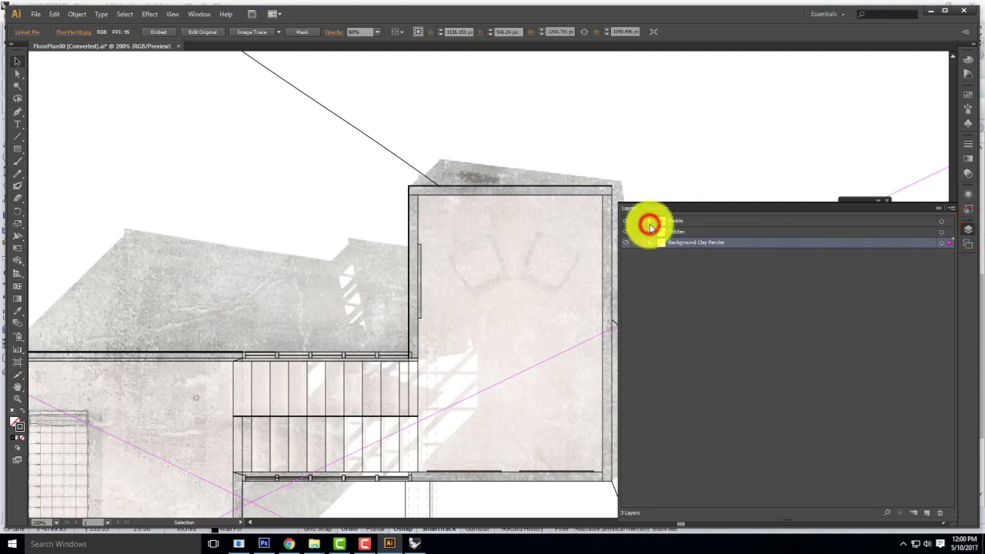
left_click(709, 221)
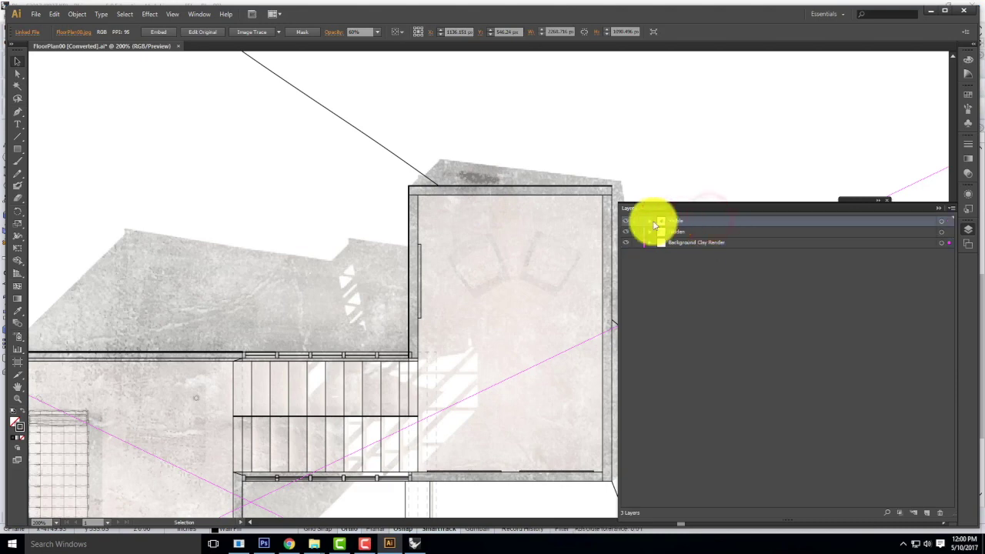
left_click(627, 231)
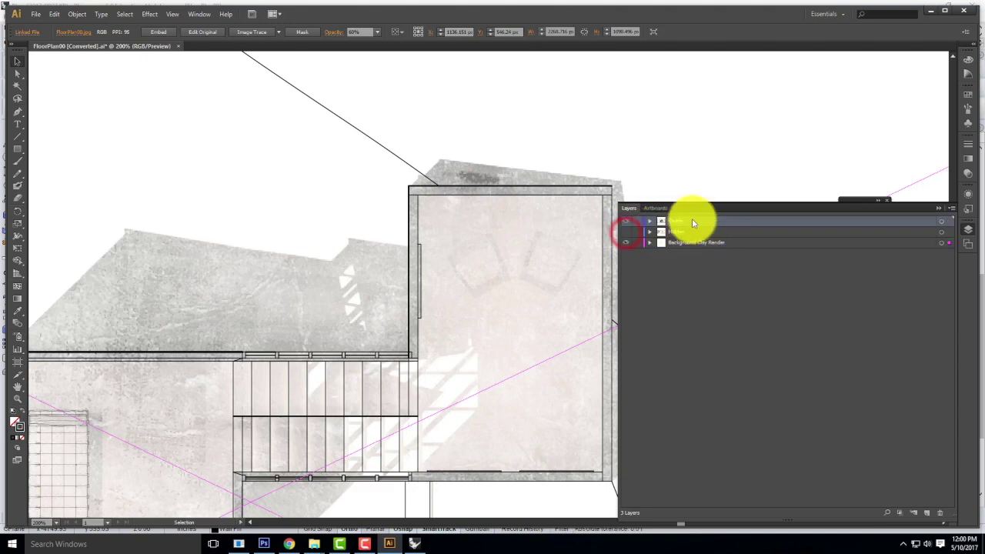
left_click(691, 221)
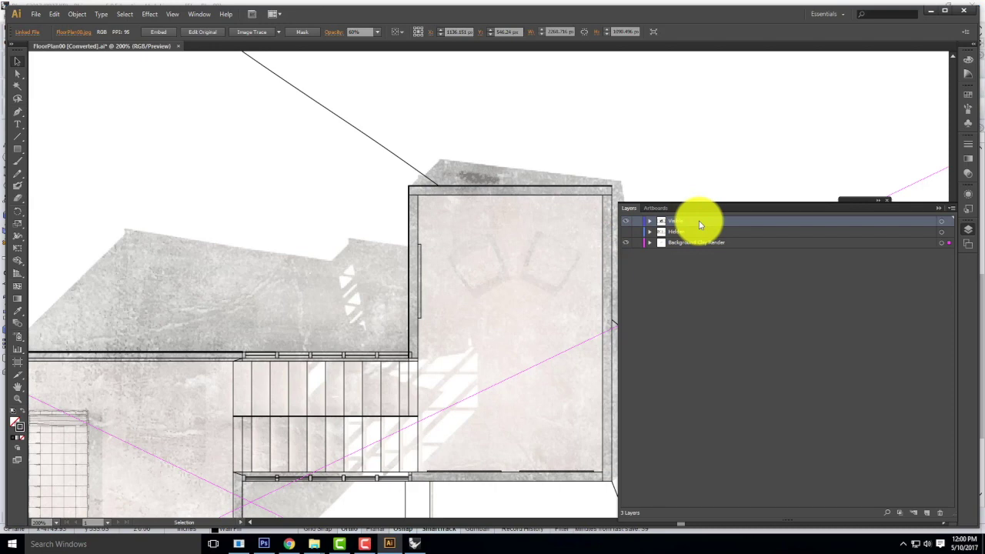
left_click(632, 243)
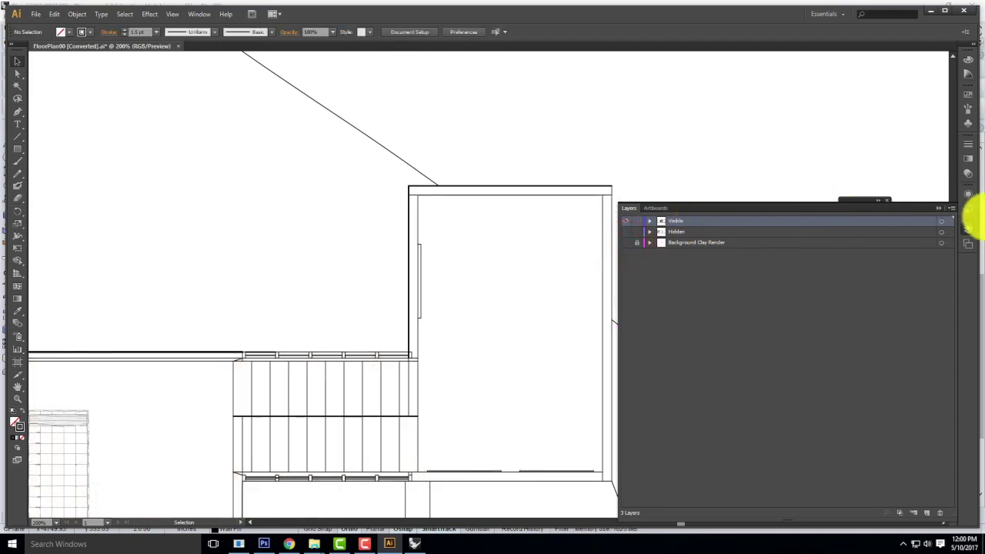
Step: Duplicate the Visible layer and rename the copy as Live Paint
left_click(950, 207)
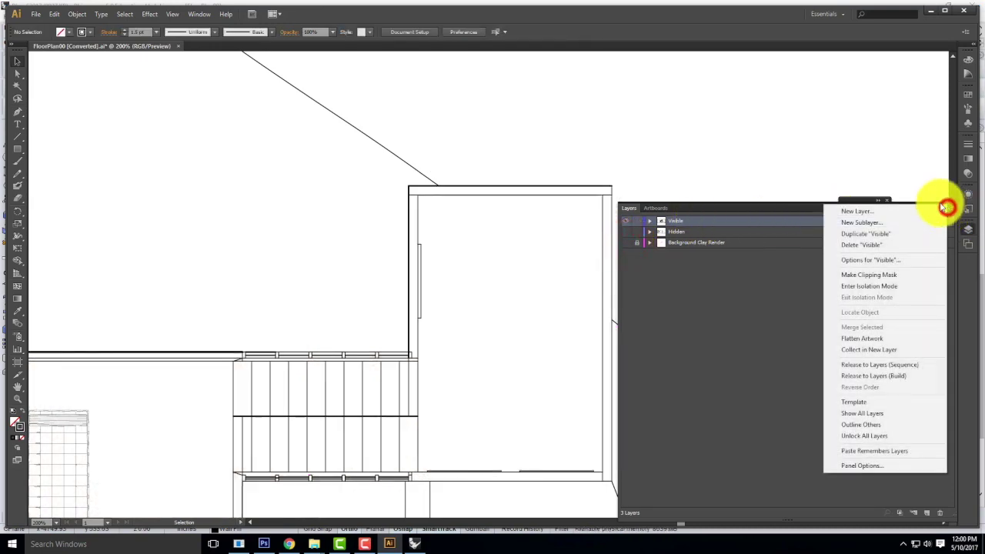
left_click(885, 234)
double_click(687, 221)
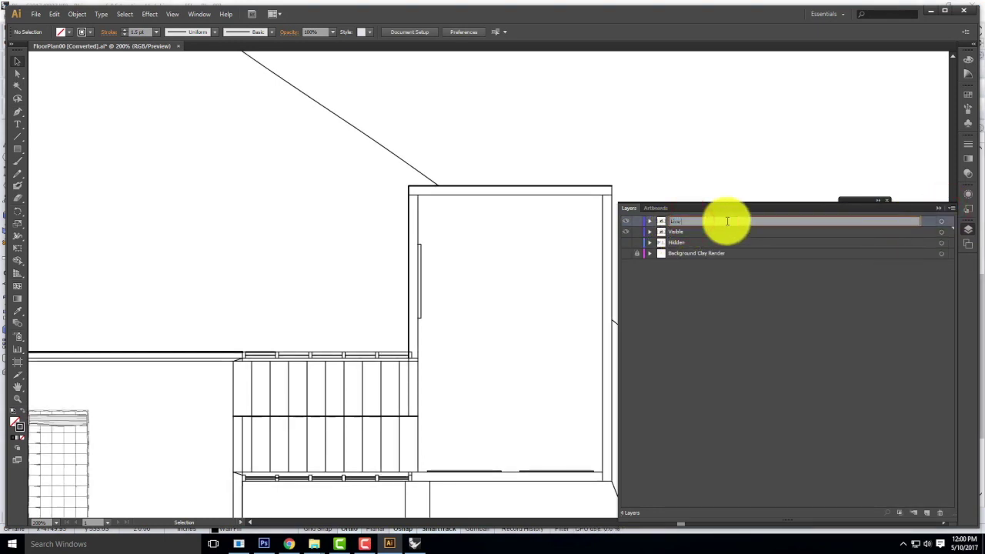
left_click(763, 221)
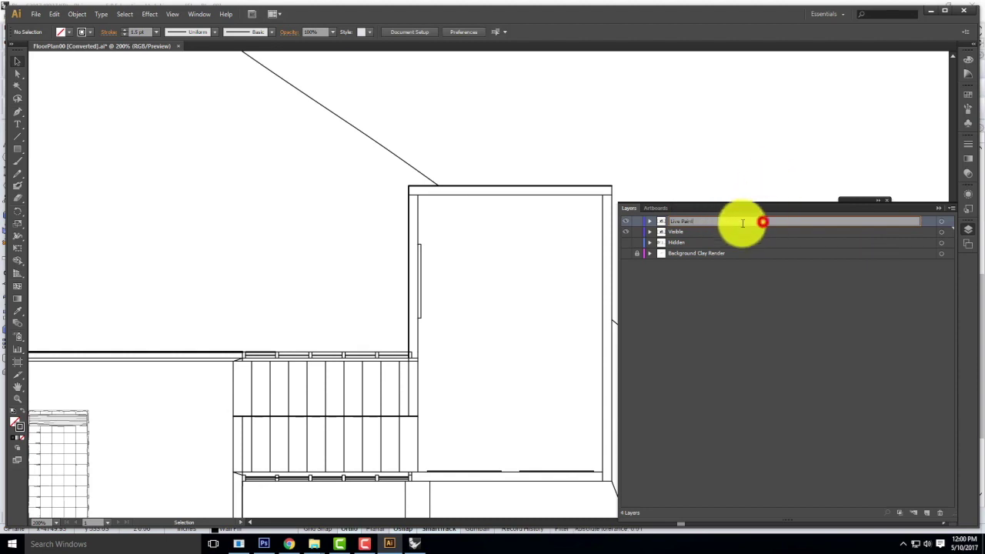
Step: Move the Live Paint layer beneath the Visible layer and hide the Visible layer
left_click(627, 230)
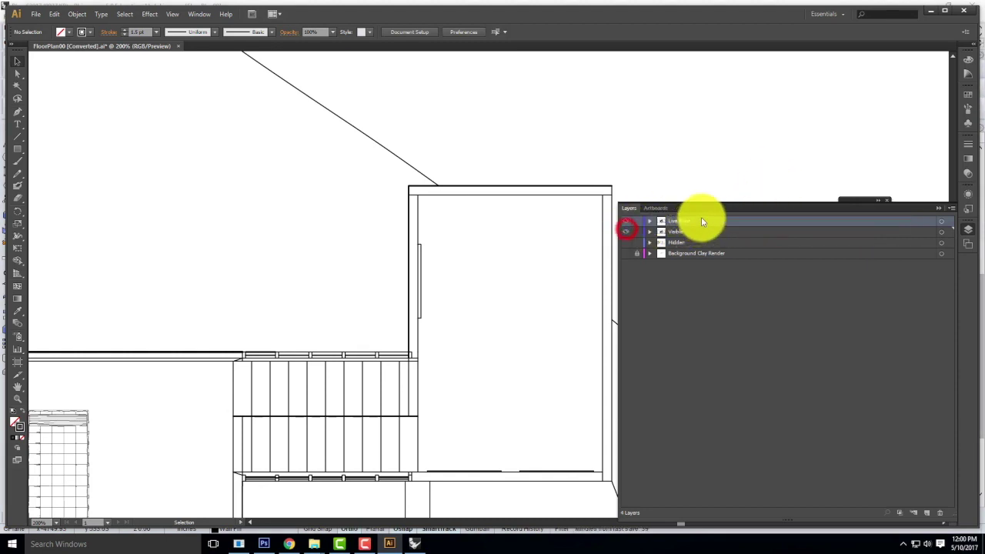
left_click_drag(703, 238, 703, 237)
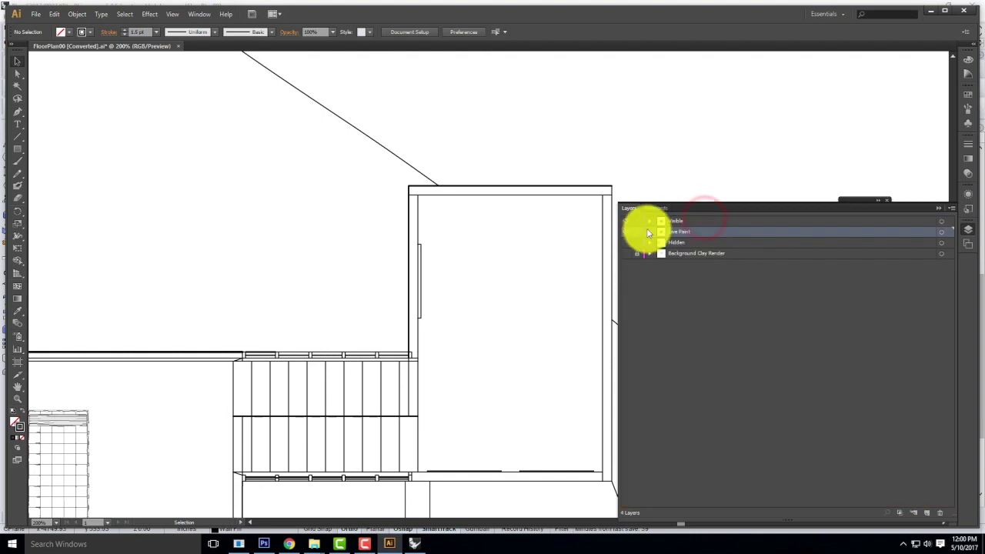
left_click(627, 222)
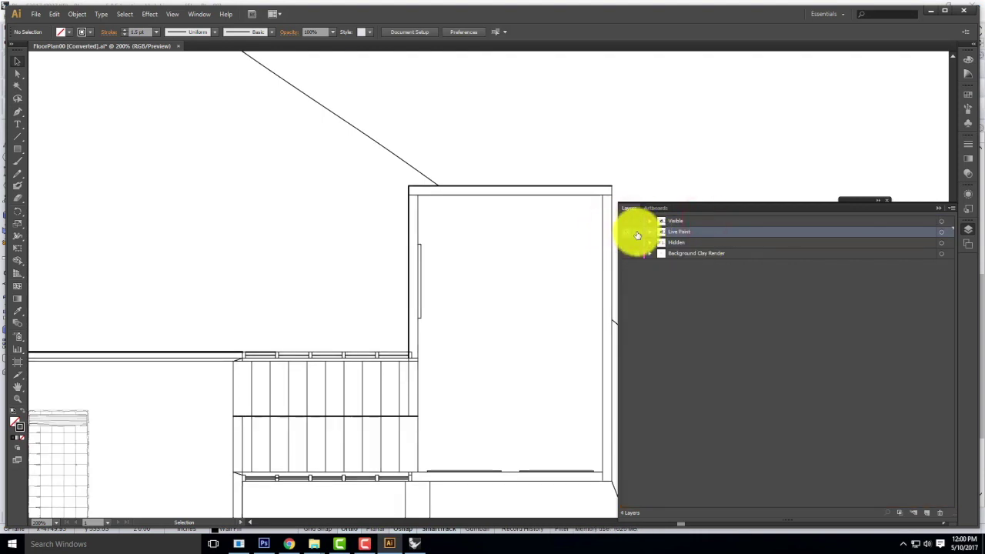
Step: Make a Live Paint group from all the linework and fill the right-hand room's four walls with black and no stroke
key("ctrl+a")
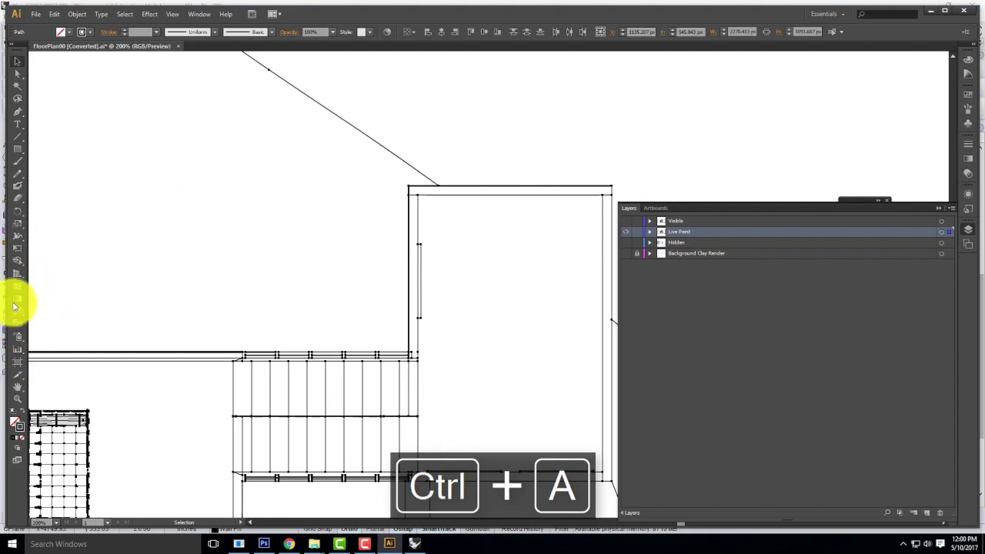
left_click_drag(18, 259, 55, 275)
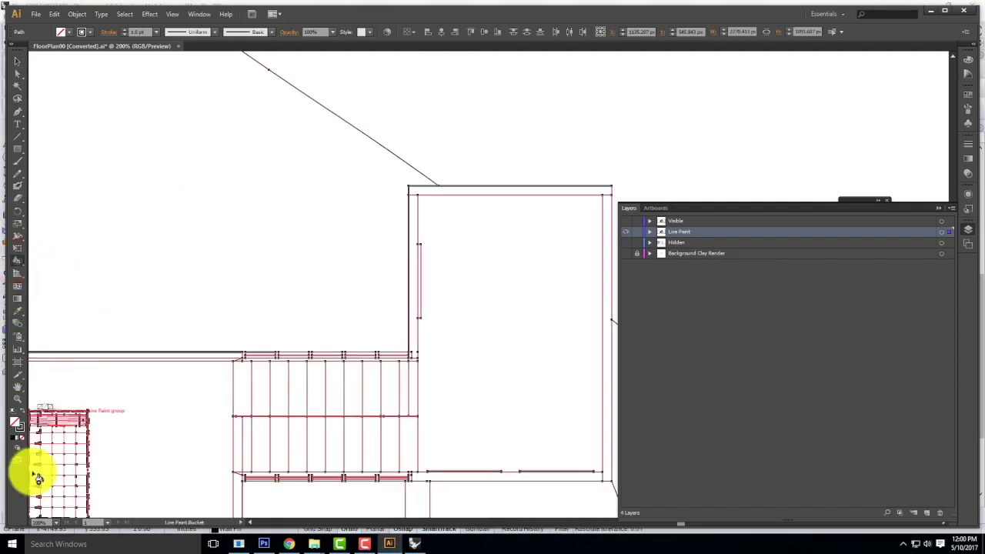
left_click(21, 411)
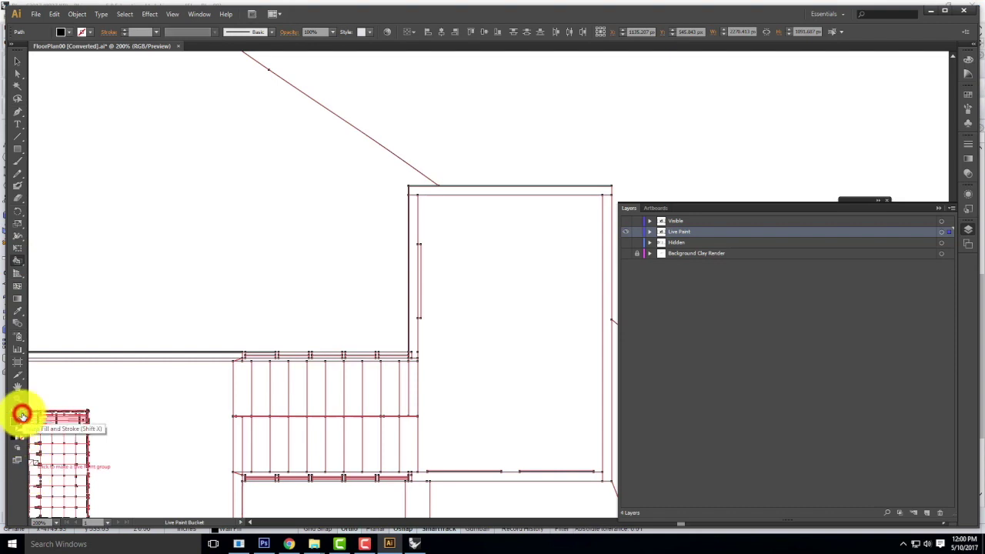
left_click(422, 192)
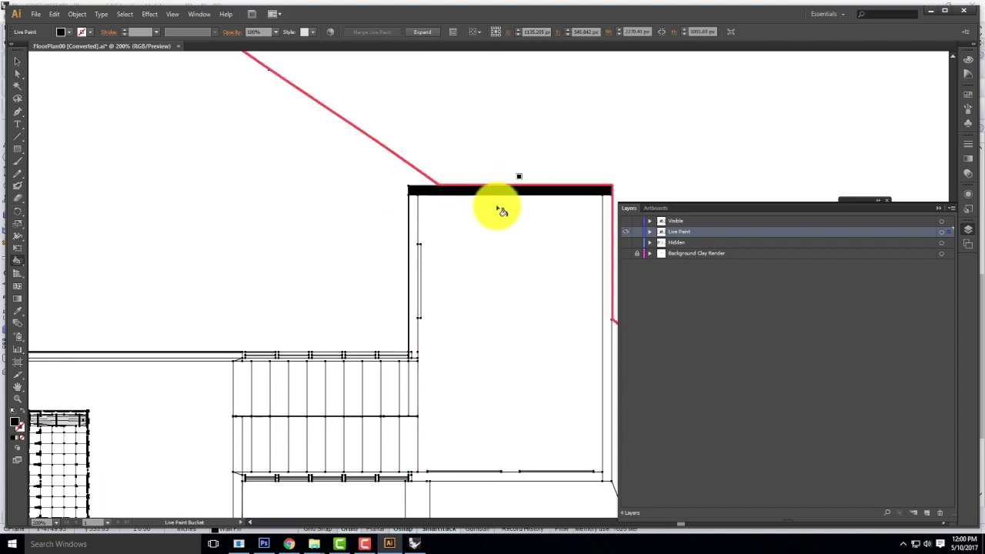
left_click(413, 222)
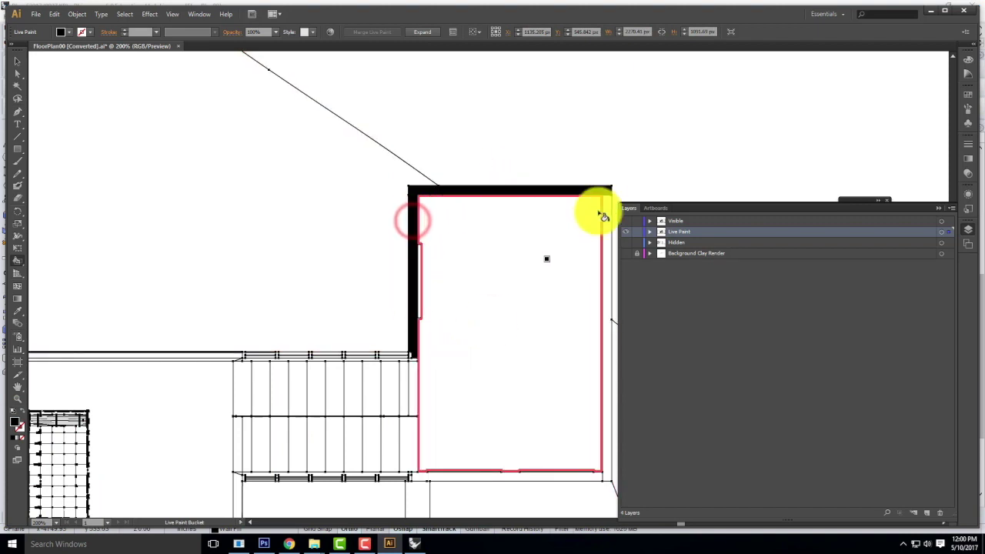
left_click(605, 198)
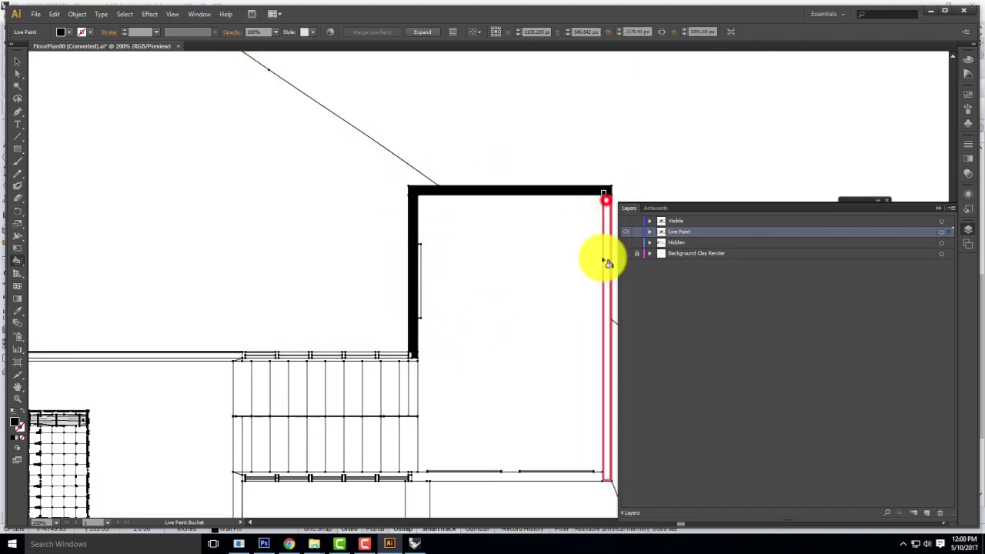
left_click(557, 477)
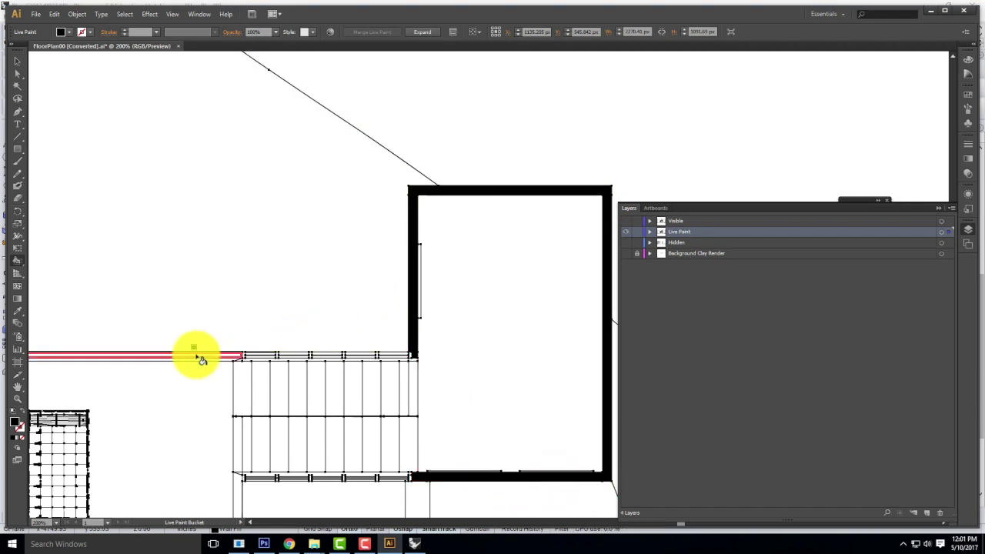
Step: Fill the window mullions and end posts along the upper side of the stair passage with black
key("ctrl+=")
key("ctrl+=")
key("ctrl+=")
mouse_move(198, 267)
left_mouse_down()
mouse_move(561, 209)
mouse_move(573, 134)
mouse_move(501, 80)
left_mouse_up()
left_click(574, 322)
left_click(471, 321)
left_click(372, 321)
left_click(270, 321)
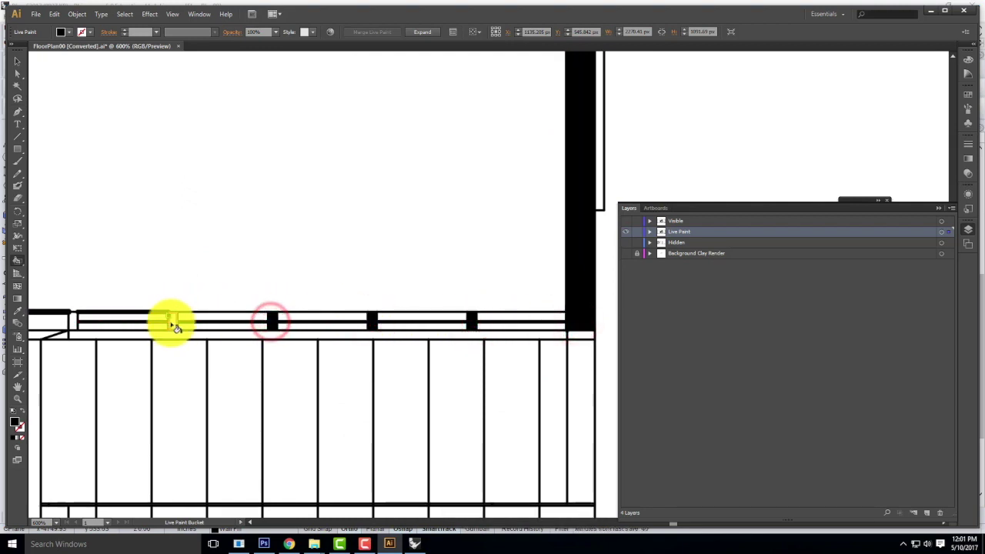
left_click(172, 322)
left_click(76, 322)
Step: Fill the upper and left walls of the left-hand room with black
mouse_move(115, 240)
left_mouse_down()
mouse_move(524, 238)
mouse_move(438, 240)
left_mouse_up()
left_click(416, 333)
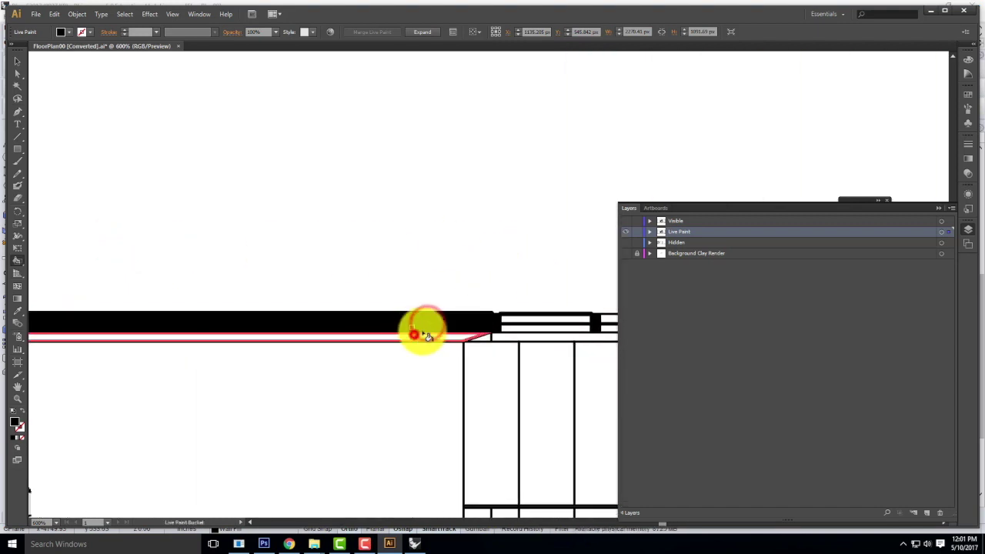
left_click_drag(364, 287, 483, 285)
left_click(164, 347)
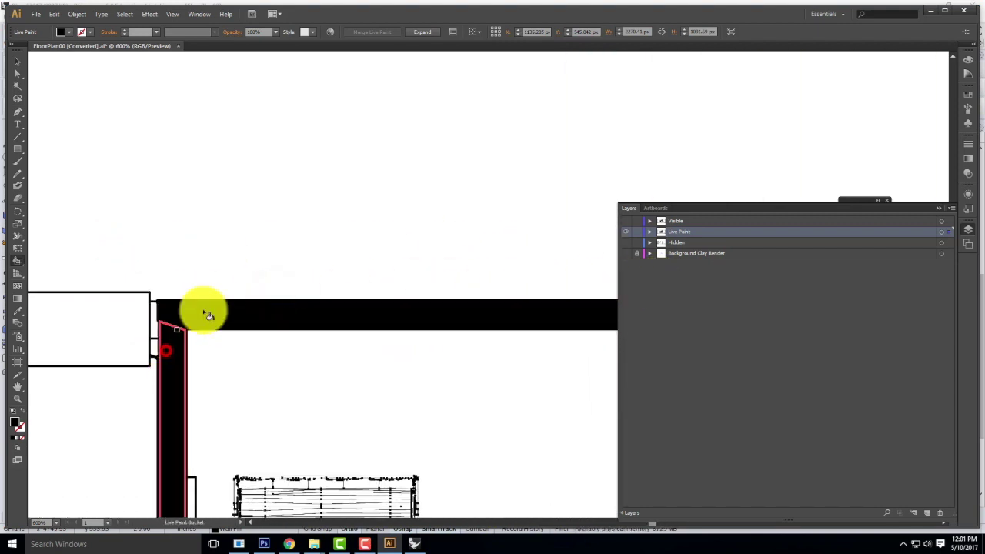
Step: Fill the left-hand room's lower-left corner, adjacent window jambs and mullion, and lower wall with black
left_click_drag(341, 395, 342, 178)
left_click_drag(363, 332, 367, 127)
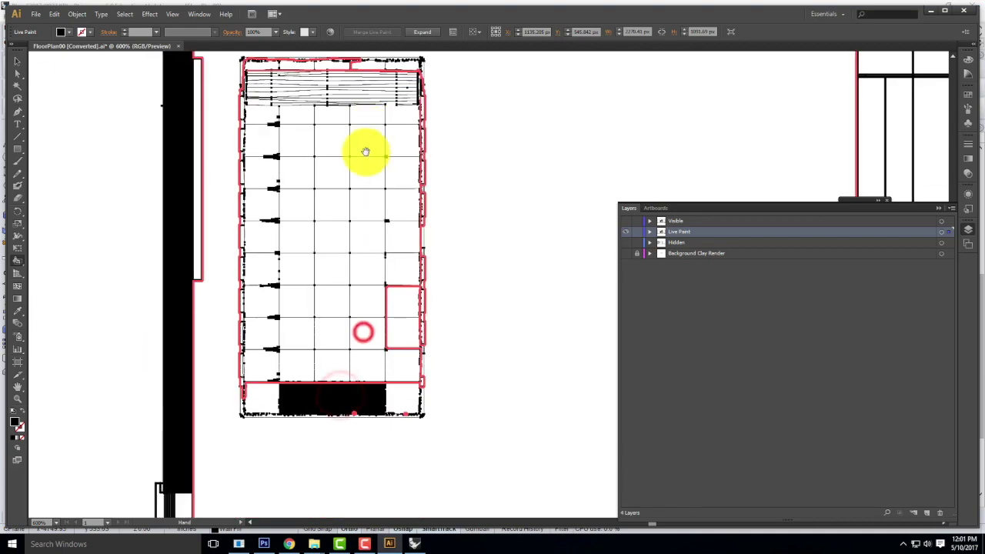
left_click_drag(396, 383, 394, 175)
left_click_drag(389, 238, 389, 192)
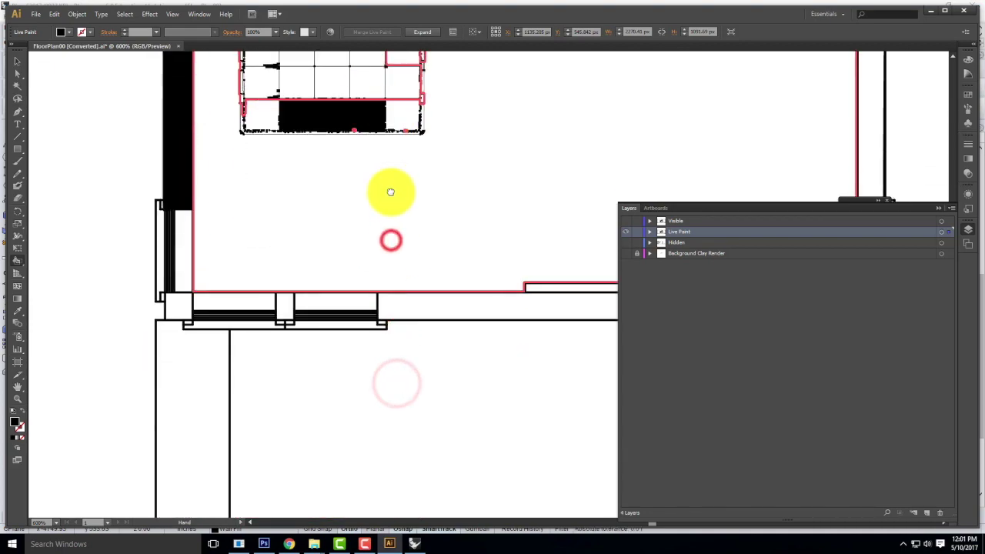
left_click(160, 206)
left_click(161, 300)
left_click(187, 323)
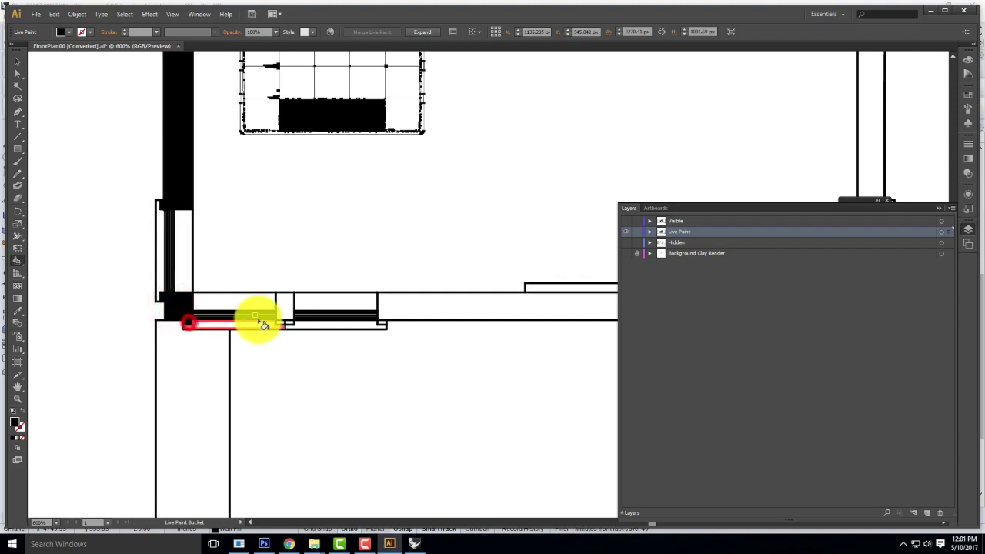
left_click(290, 314)
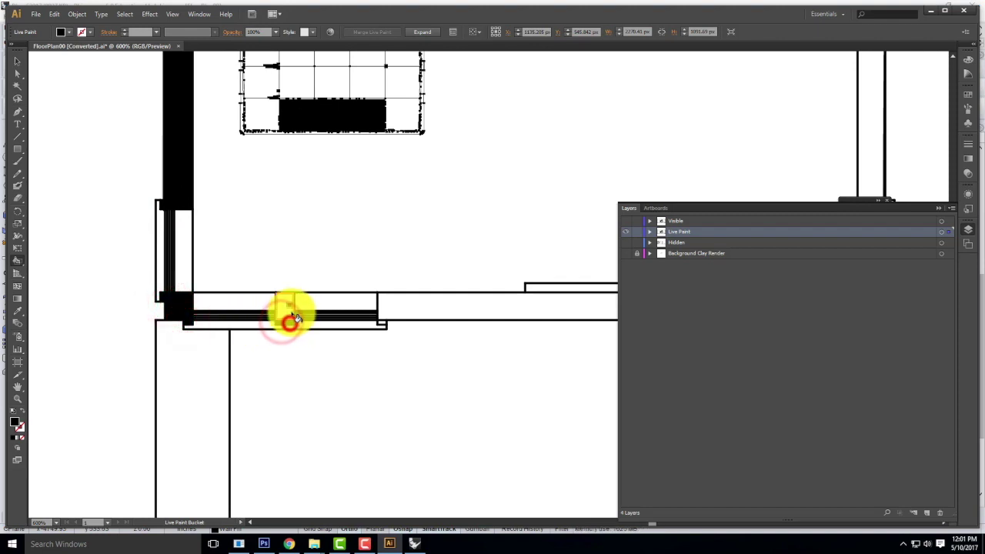
left_click(403, 315)
left_click(386, 324)
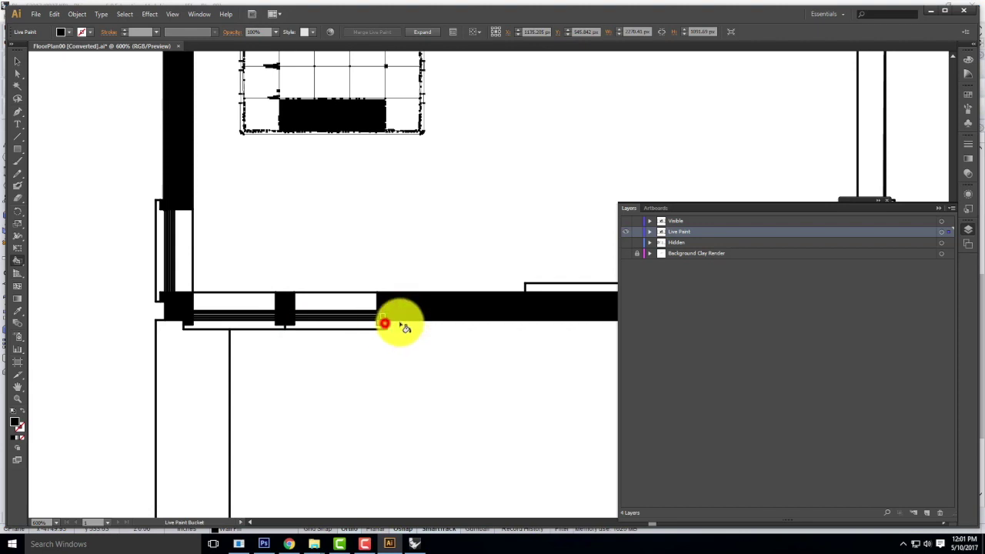
Step: Fill the opening jambs near the left-hand room's lower-right corner and its right wall up to the stairs with black
left_click_drag(531, 252, 159, 246)
left_click_drag(407, 236, 367, 315)
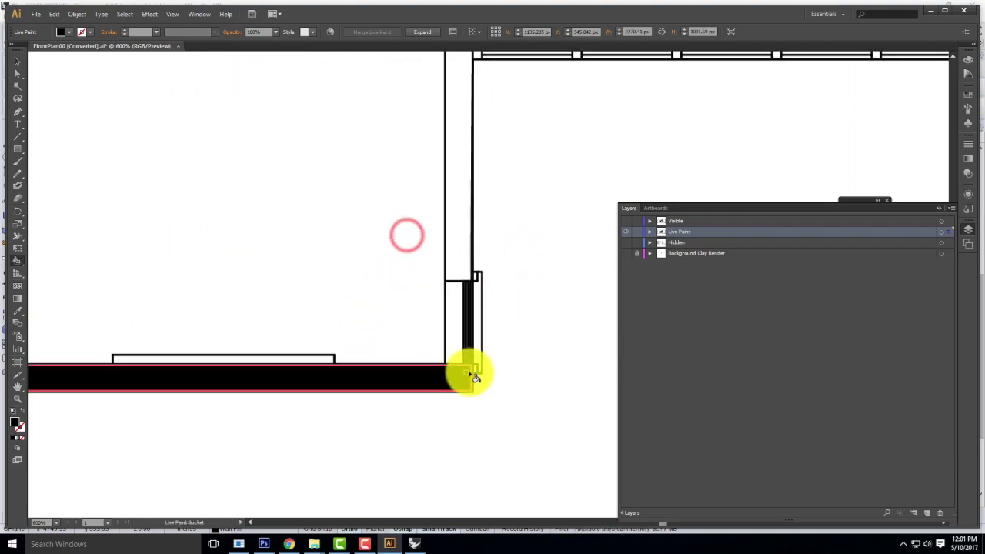
left_click(477, 374)
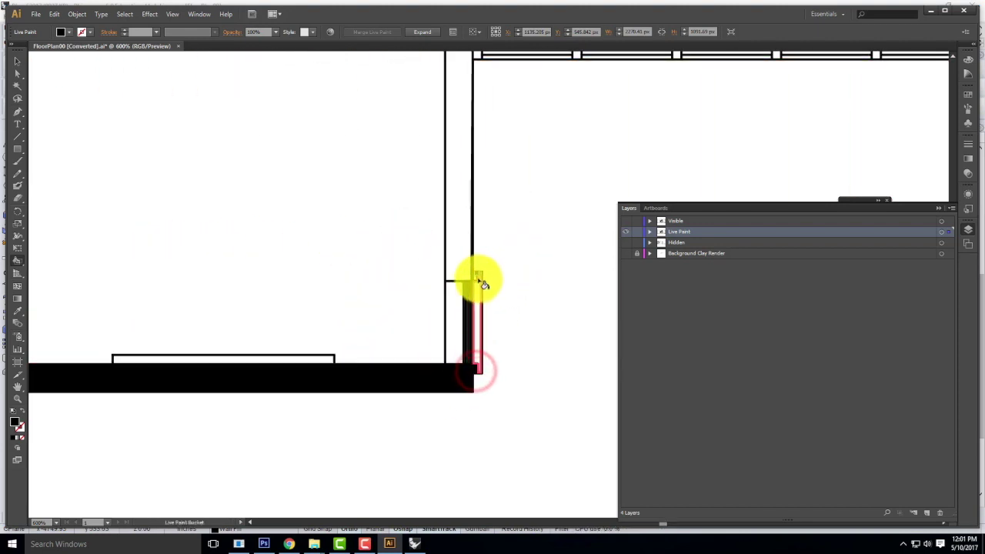
left_click(477, 280)
left_click(462, 257)
mouse_move(574, 181)
left_mouse_down()
mouse_move(449, 446)
mouse_move(324, 407)
left_mouse_up()
left_click(224, 264)
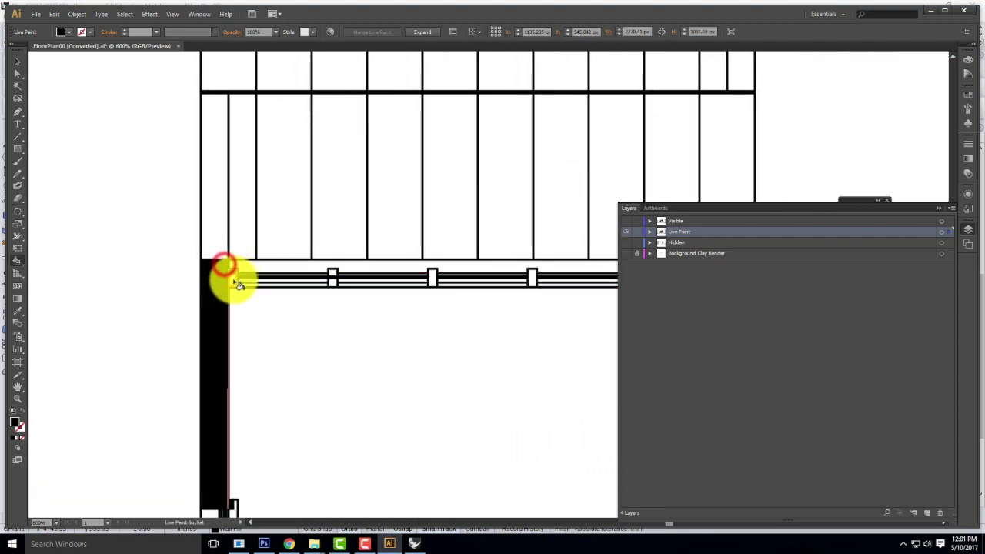
Step: Fill the window mullions and end posts along the lower side of the stair passage with black
left_click(234, 280)
left_click(333, 279)
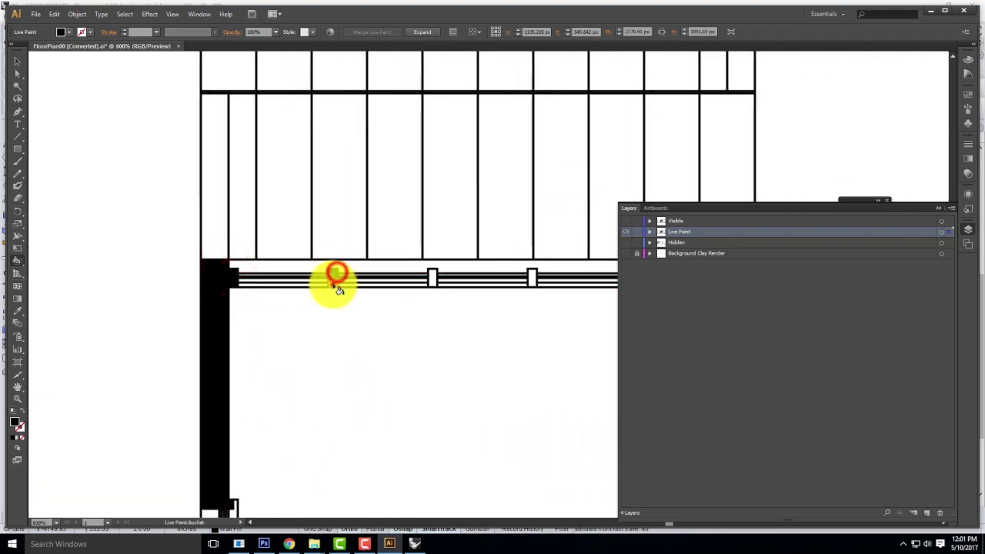
left_click(434, 278)
left_click_drag(534, 275, 259, 282)
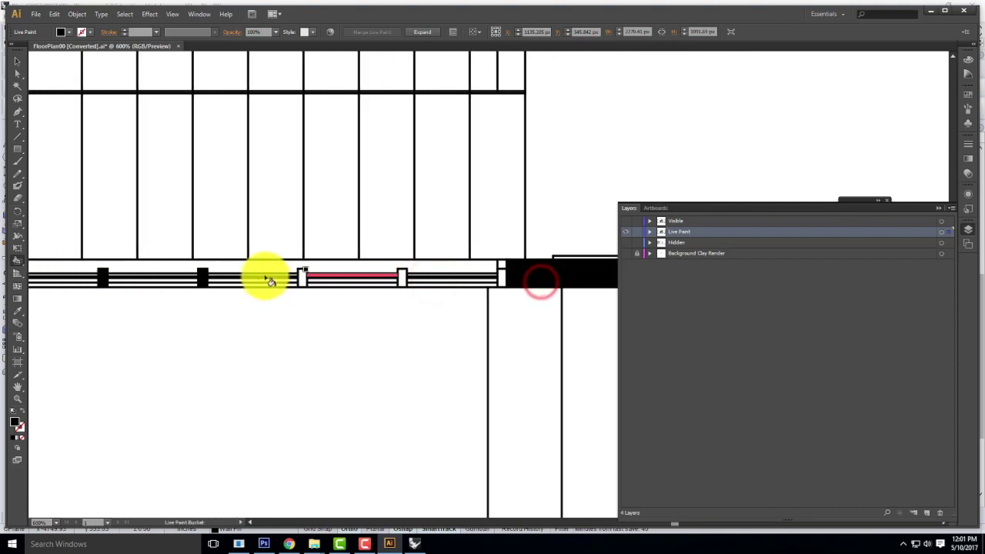
left_click(304, 280)
left_click(402, 278)
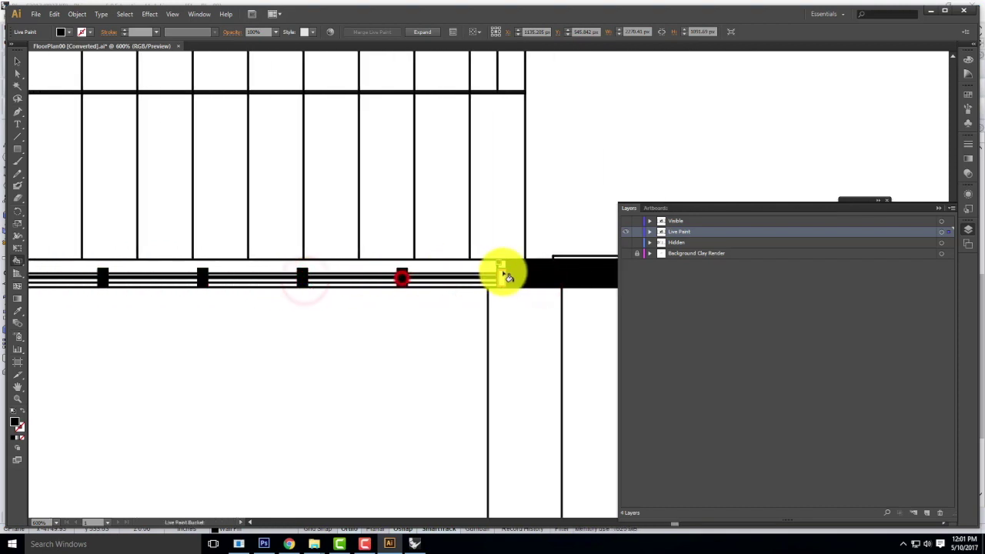
left_click(506, 274)
Step: Expand the finished Live Paint group across the whole plan and deselect it, ready for direct selection
mouse_move(561, 261)
left_mouse_down()
mouse_move(495, 303)
mouse_move(451, 352)
left_mouse_up()
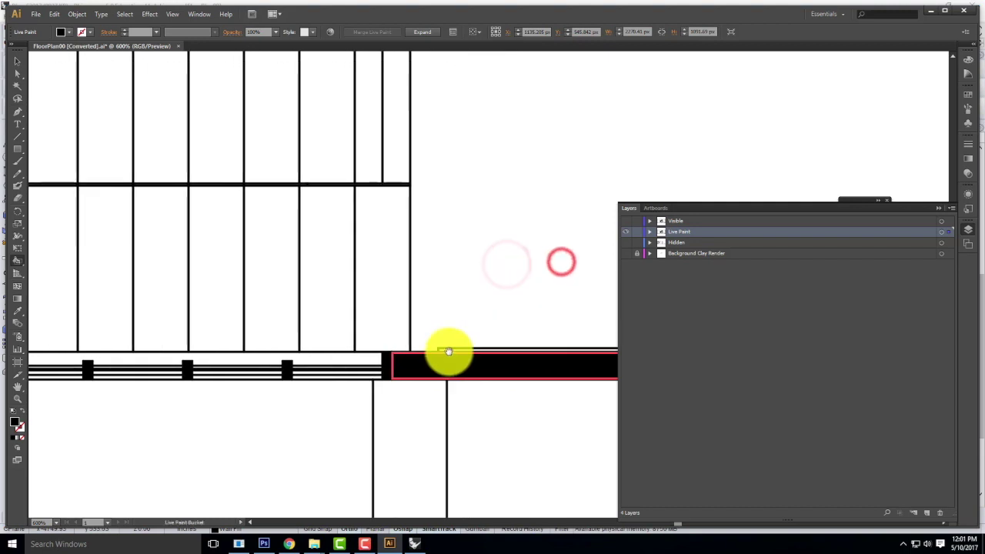
key("ctrl+0")
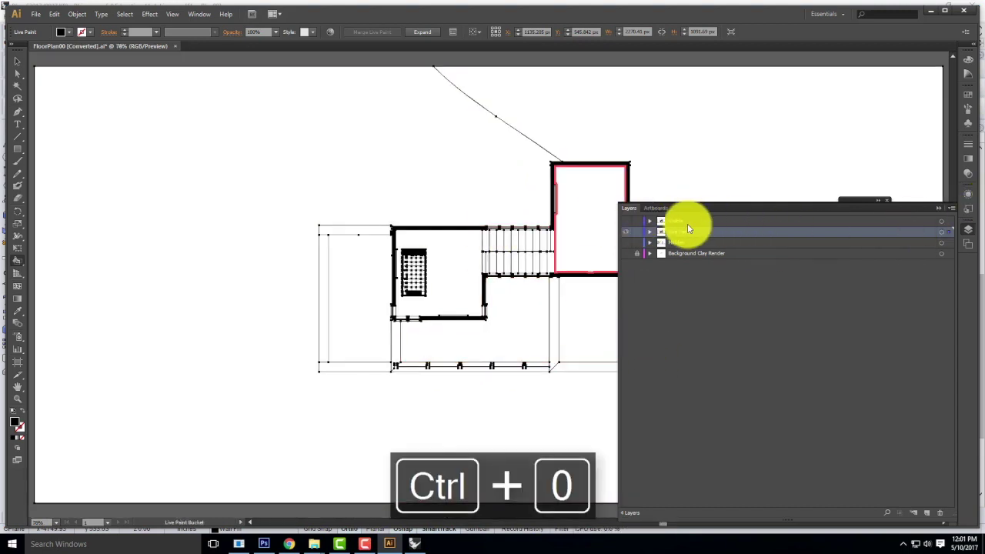
left_click(429, 30)
left_click(18, 73)
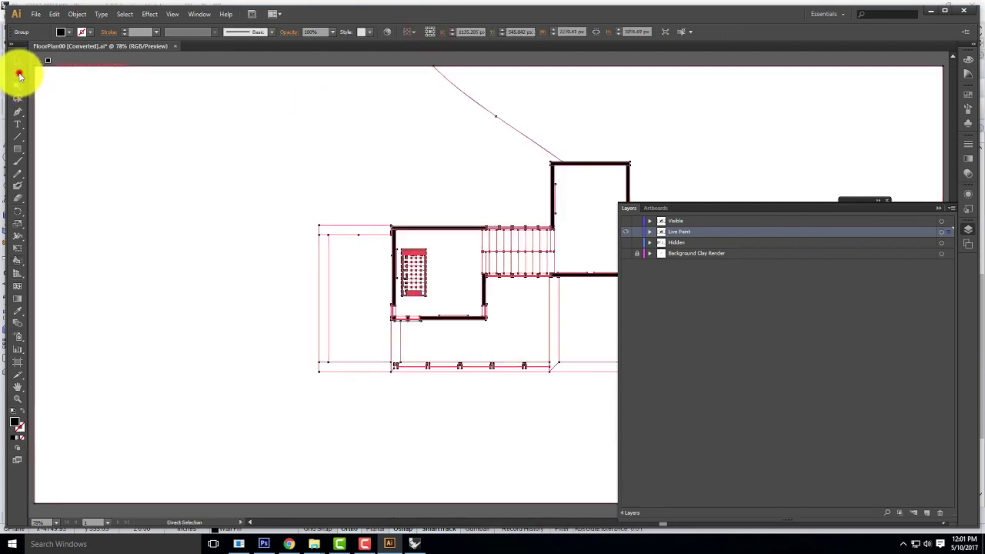
left_click(248, 171)
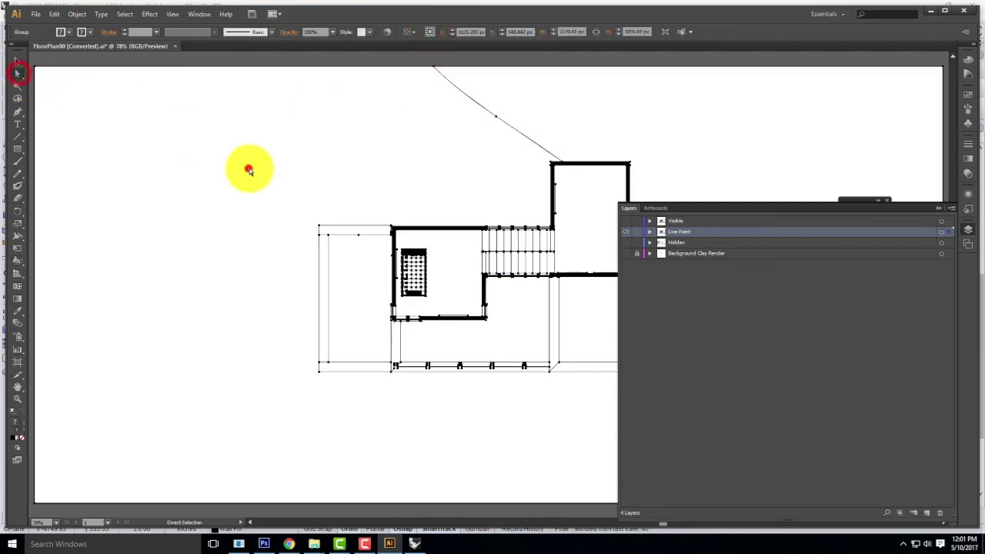
left_click(440, 229)
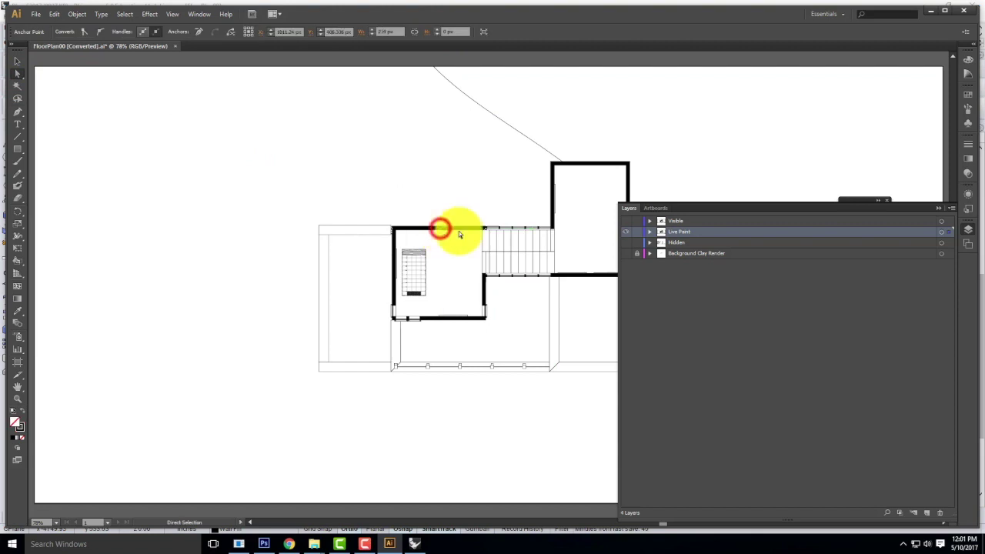
left_click(126, 15)
mouse_move(187, 113)
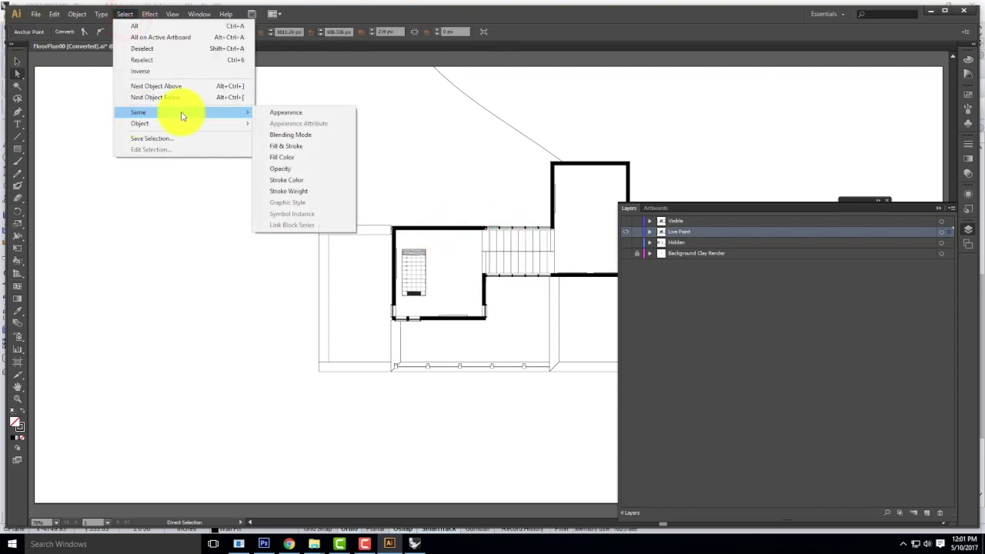
left_click(321, 158)
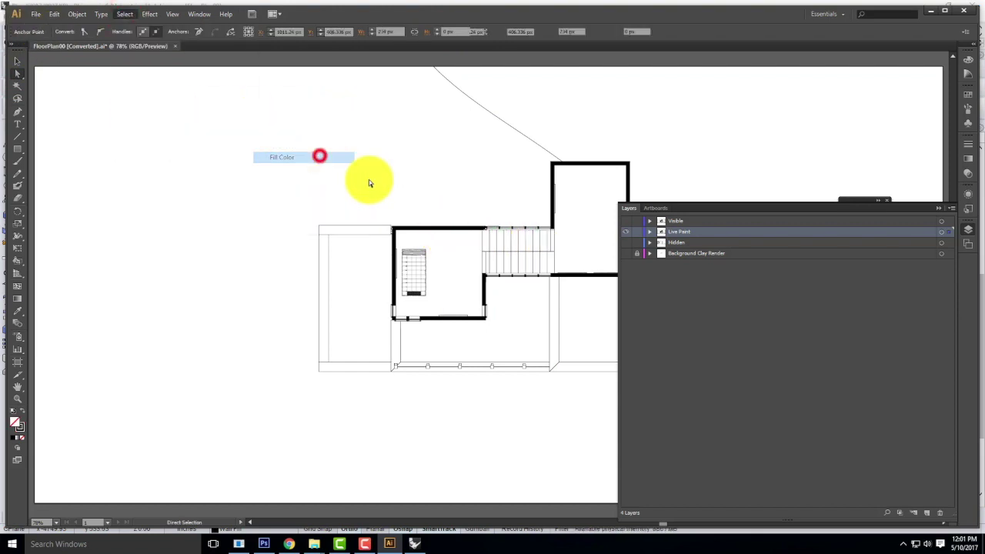
left_click(496, 200)
Step: Select the black fill of the left-hand room's upper wall and all other objects with the same fill color
key("ctrl+equal")
key("ctrl+equal")
key("ctrl+equal")
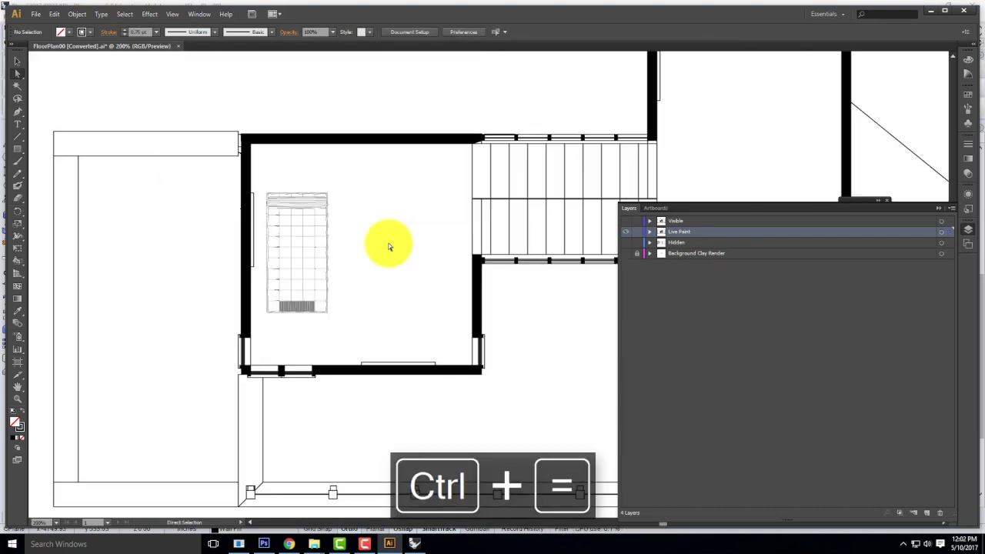
left_click(354, 142)
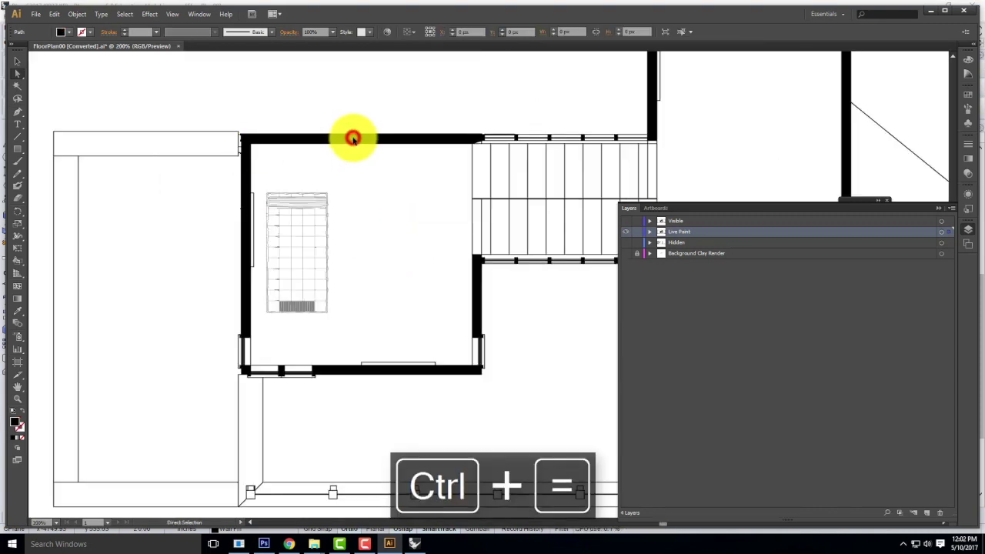
left_click(140, 15)
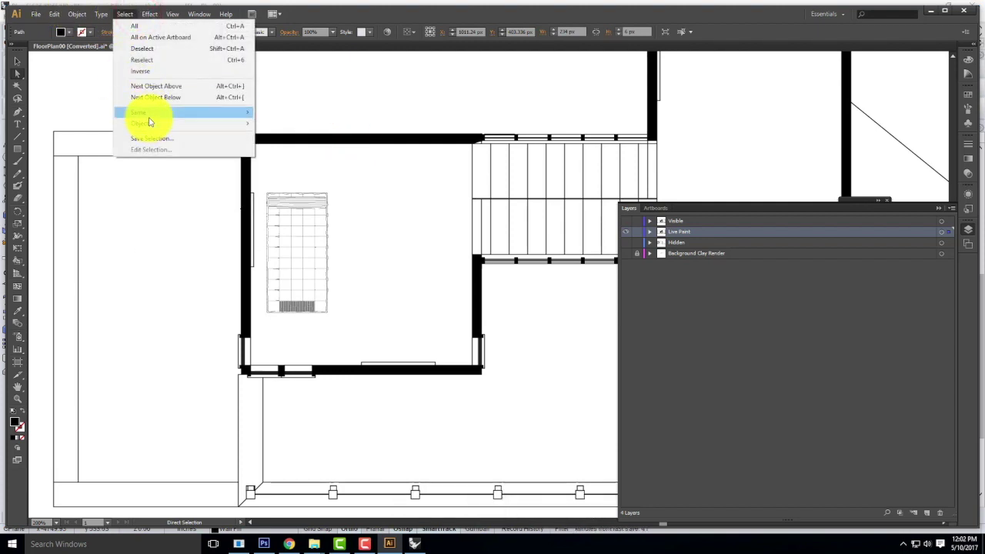
mouse_move(143, 112)
left_click(290, 158)
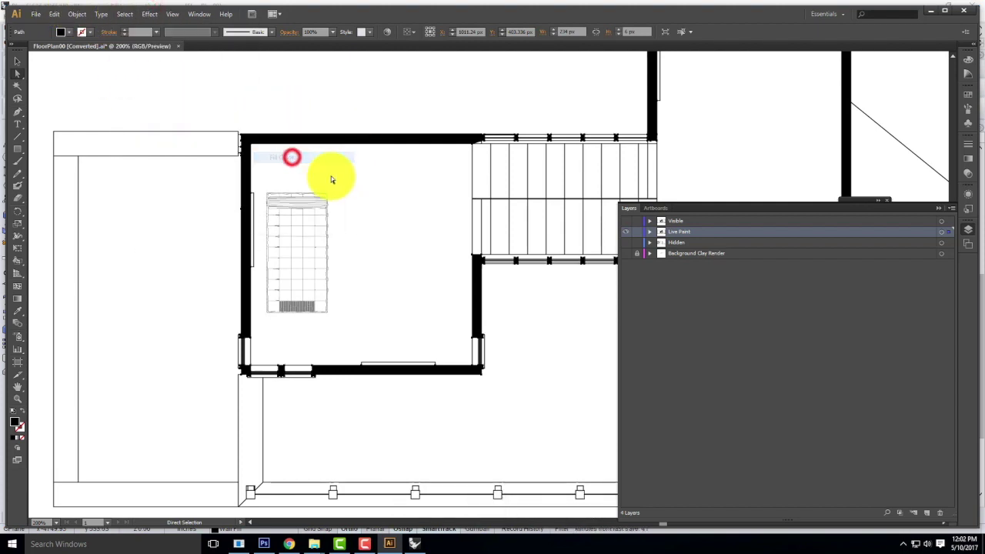
Step: Move the selected wall fills onto a new layer named Wall Fill and hide all the other layers
left_click(927, 511)
double_click(671, 232)
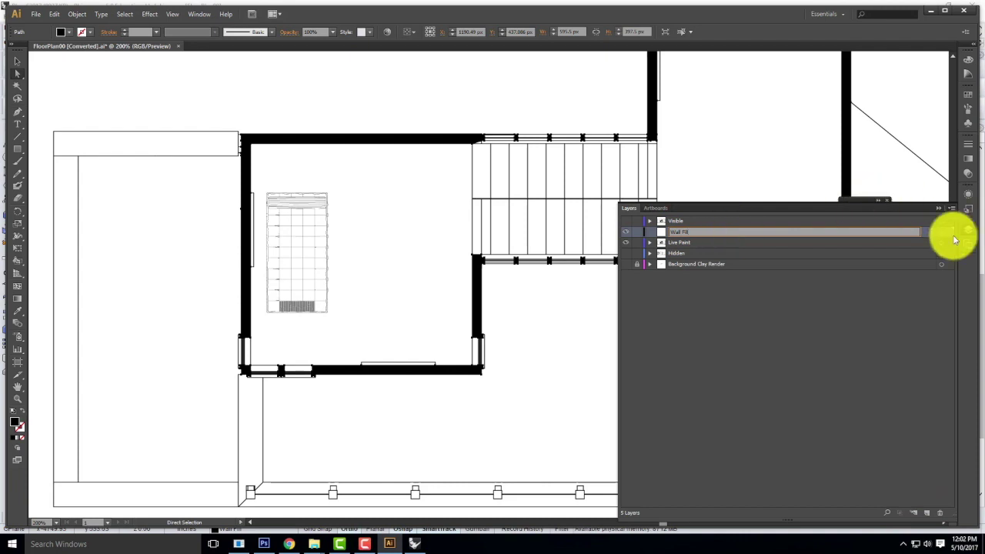
left_click_drag(948, 244, 949, 233)
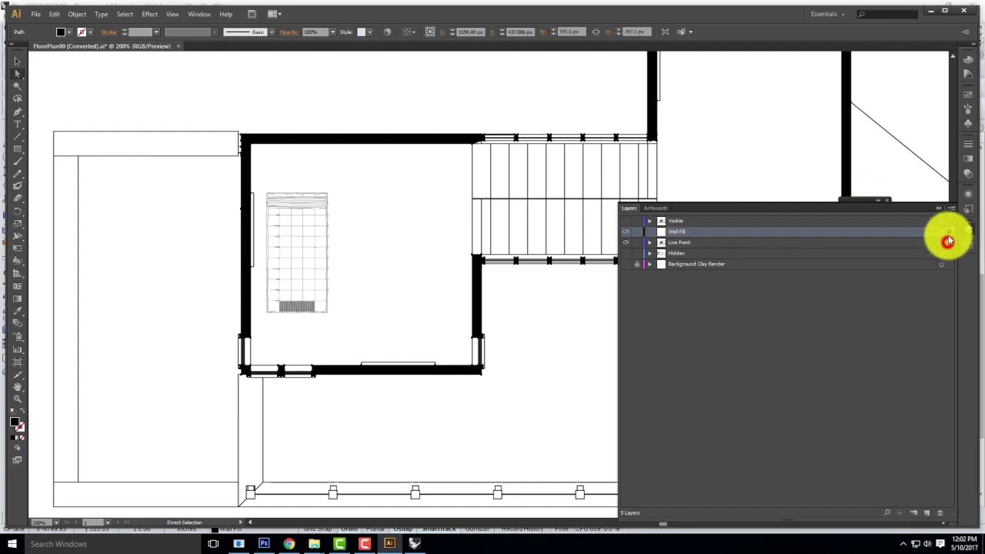
left_click(623, 232, "alt")
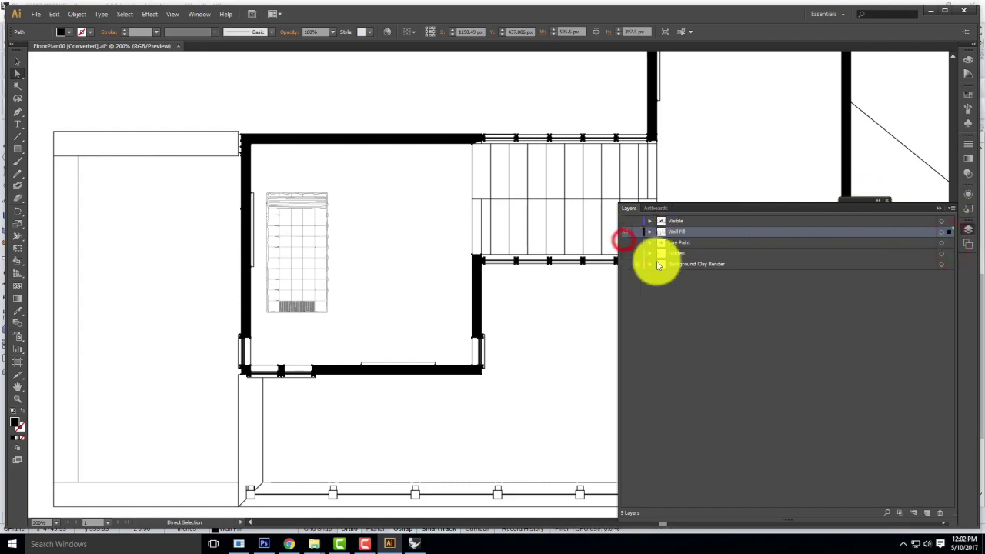
Step: Select all objects on the Wall Fill layer and change their fill color to dark gray 3A3A3A
left_click(572, 203)
left_click_drag(505, 167, 334, 238)
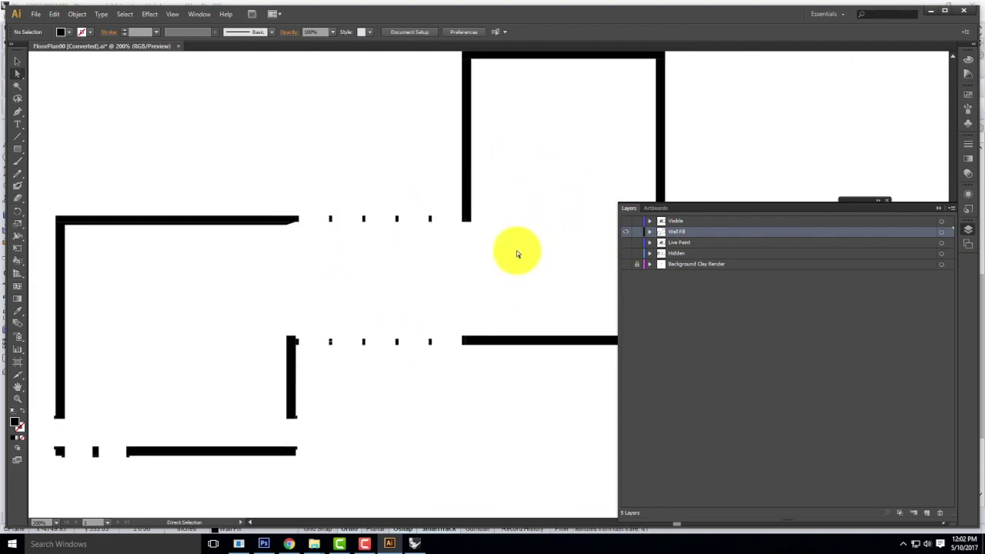
left_click(948, 231)
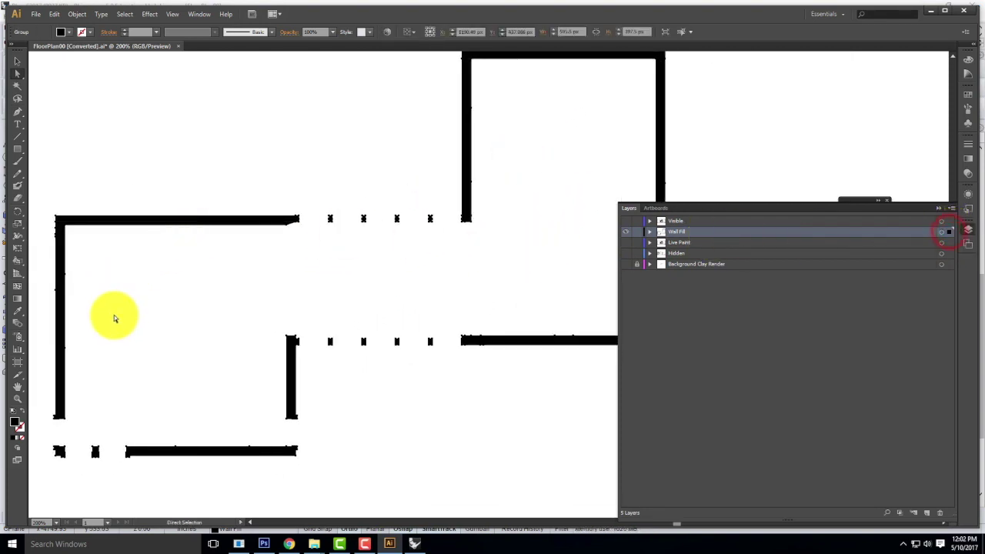
double_click(15, 420)
left_click_drag(356, 273, 356, 307)
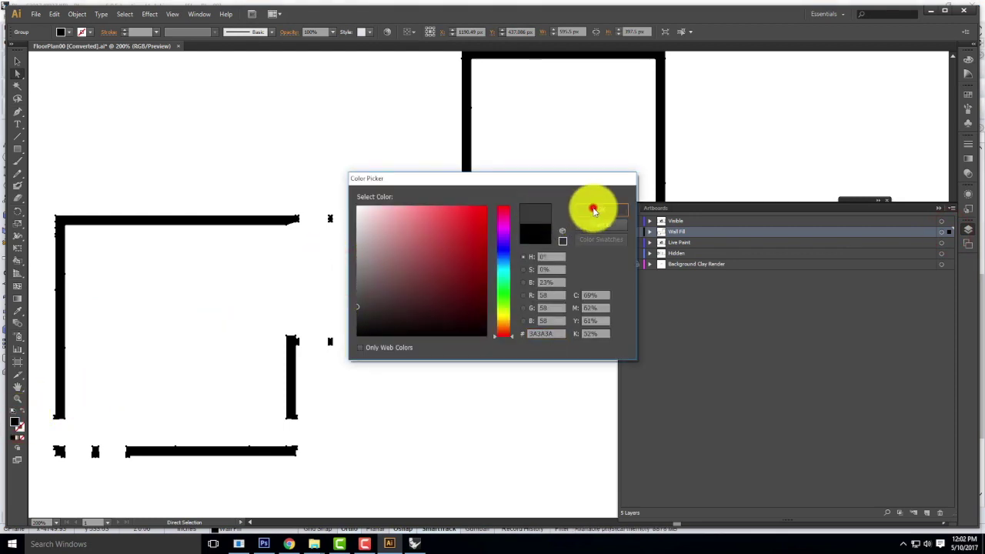
left_click(593, 209)
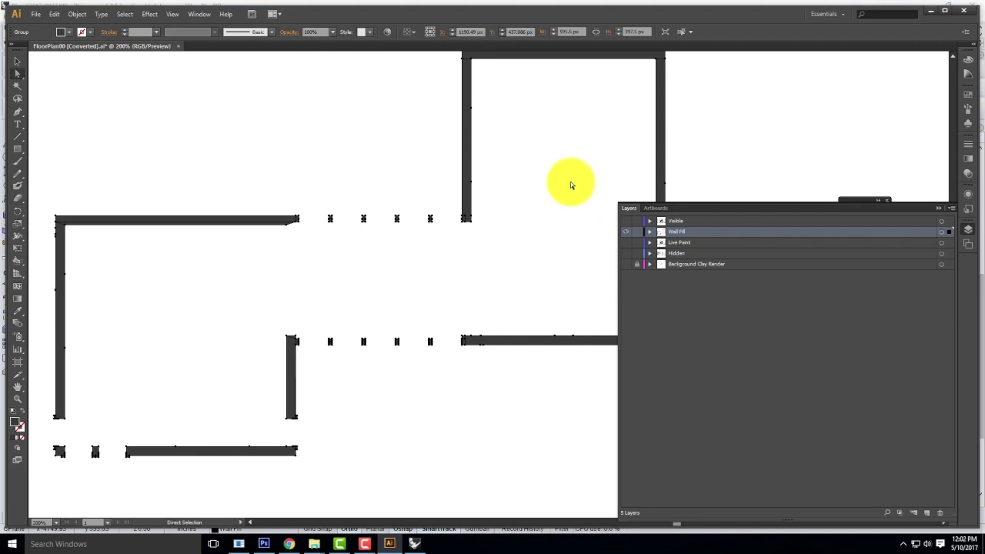
Step: Show the Visible, Hidden and Background Clay Render layers together with the wall fills and deselect everything
left_click(627, 225, "alt")
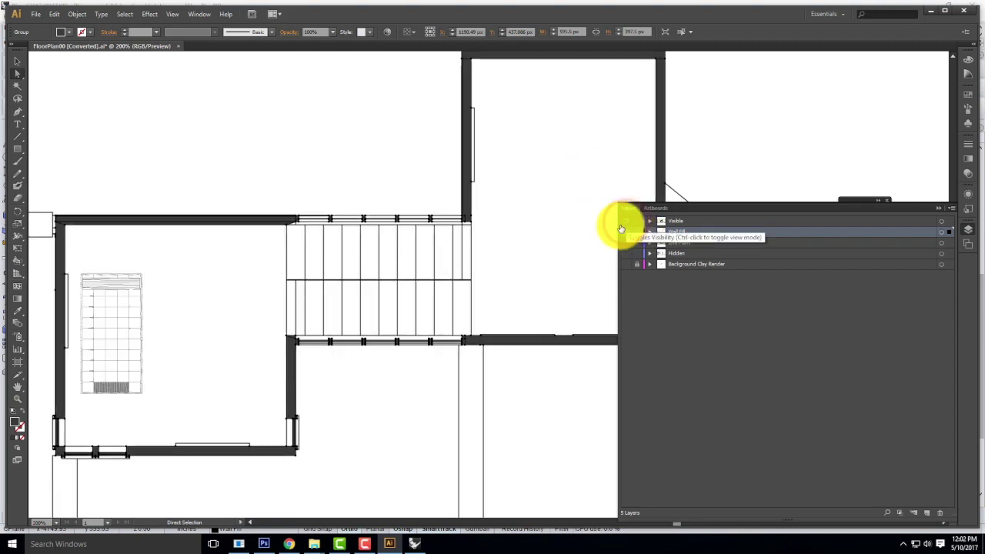
left_click(518, 254)
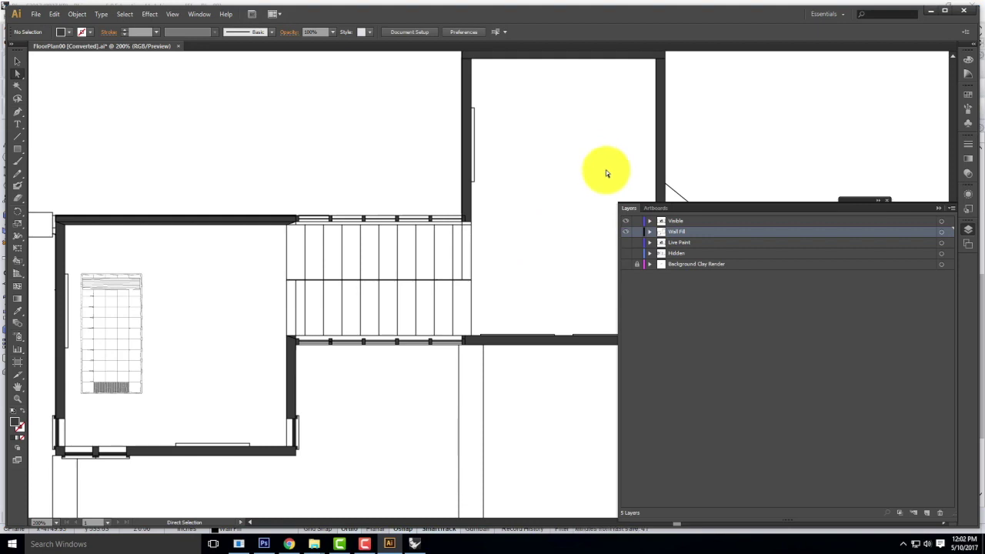
left_click(627, 255)
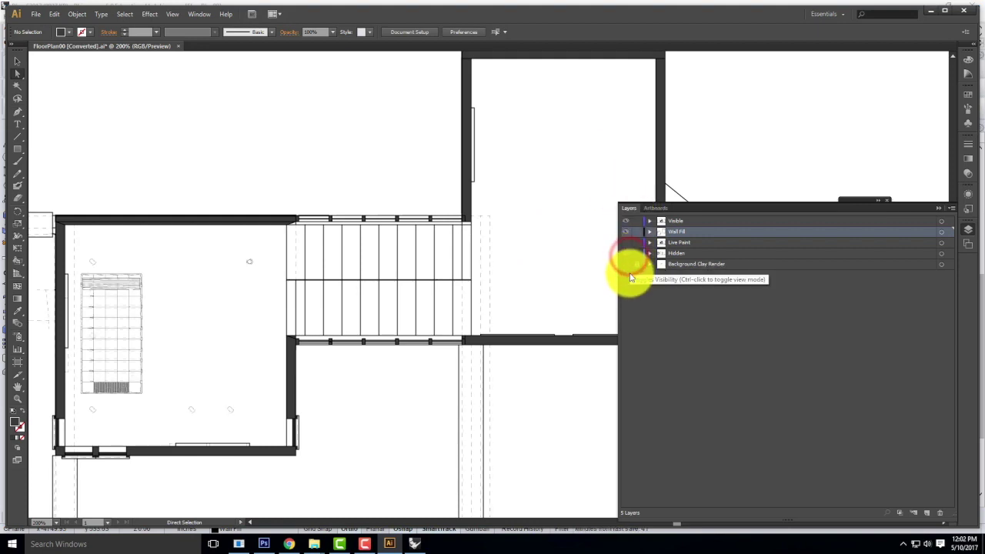
left_click(628, 266)
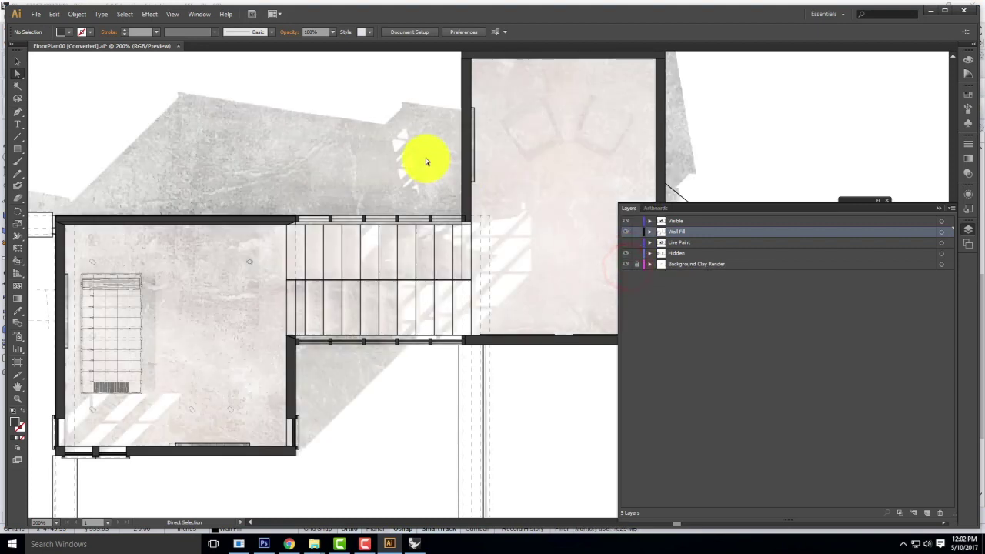
key("ctrl+0")
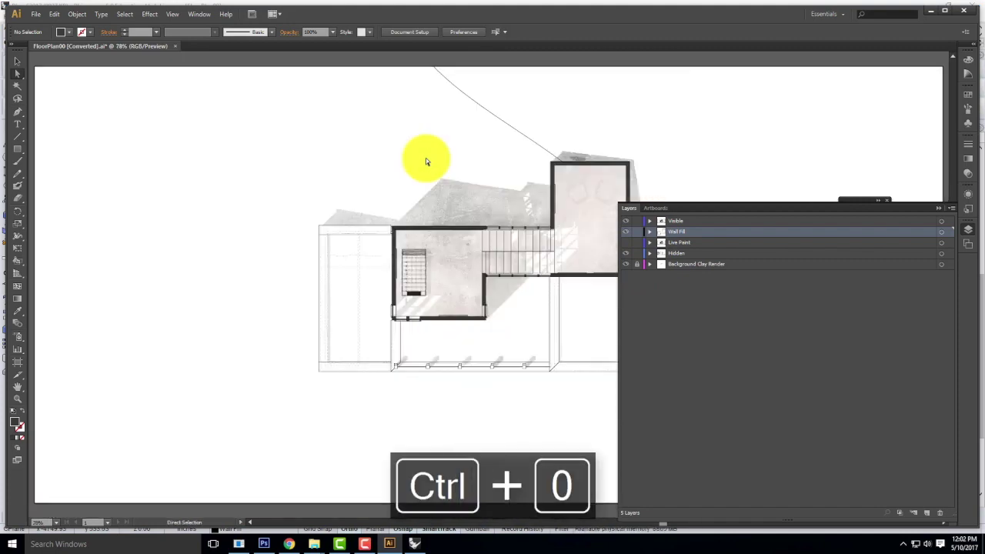
left_click(939, 207)
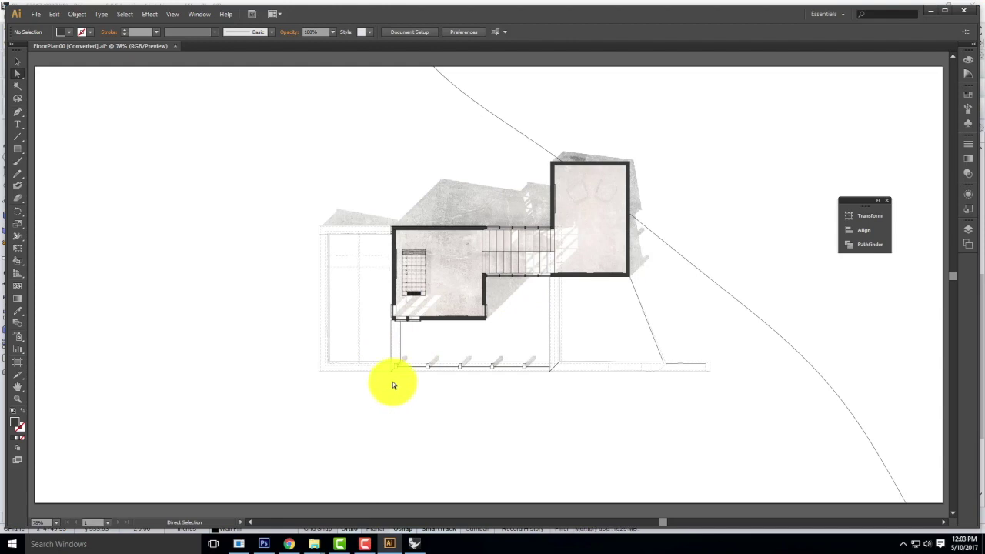
Step: Delete the short outer vertical line beside the leftmost post's upper box along the plan's lower edge
key("ctrl+equal")
key("ctrl+equal")
key("ctrl+equal")
left_click_drag(392, 381, 417, 246)
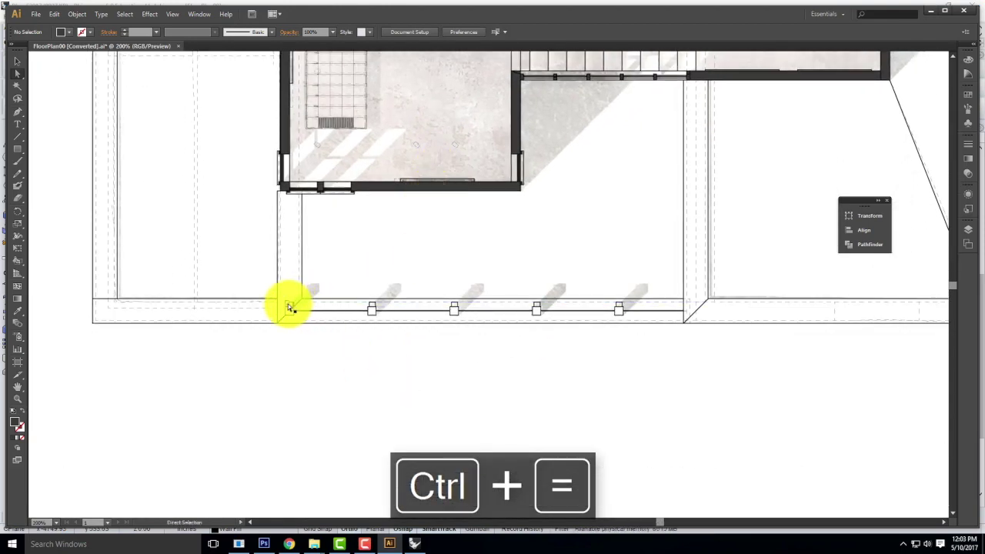
key("ctrl+equal")
key("ctrl+equal")
key("ctrl+equal")
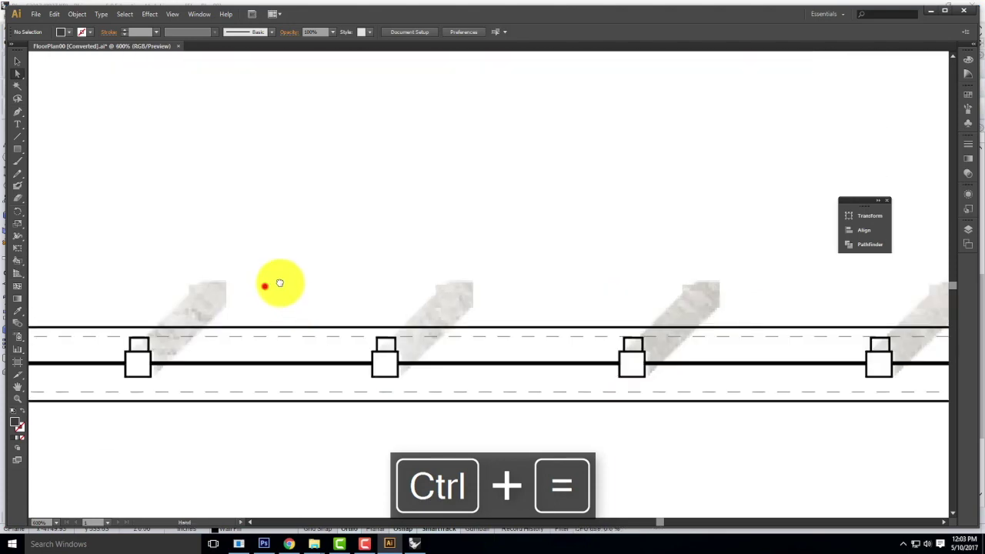
left_click_drag(264, 286, 651, 271)
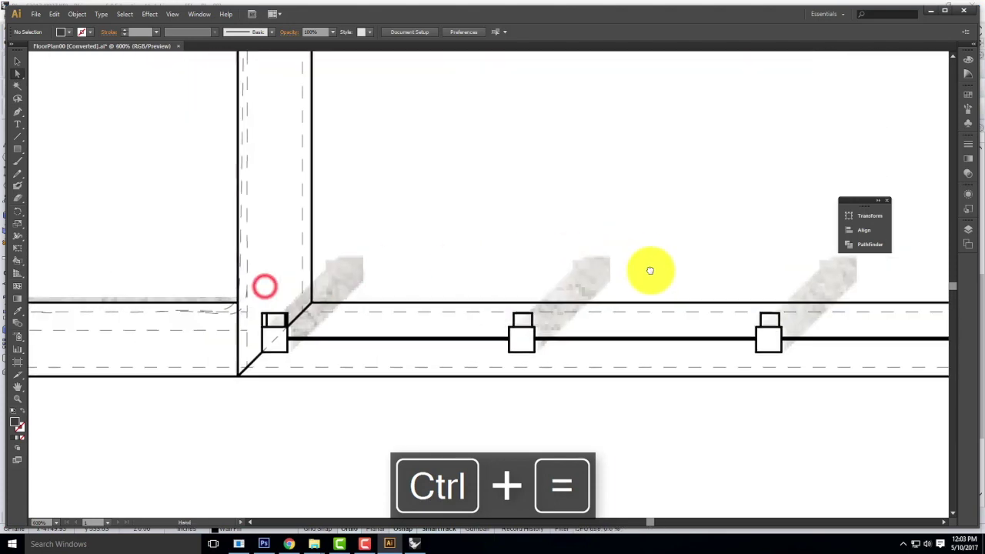
left_click(289, 327)
key("Delete")
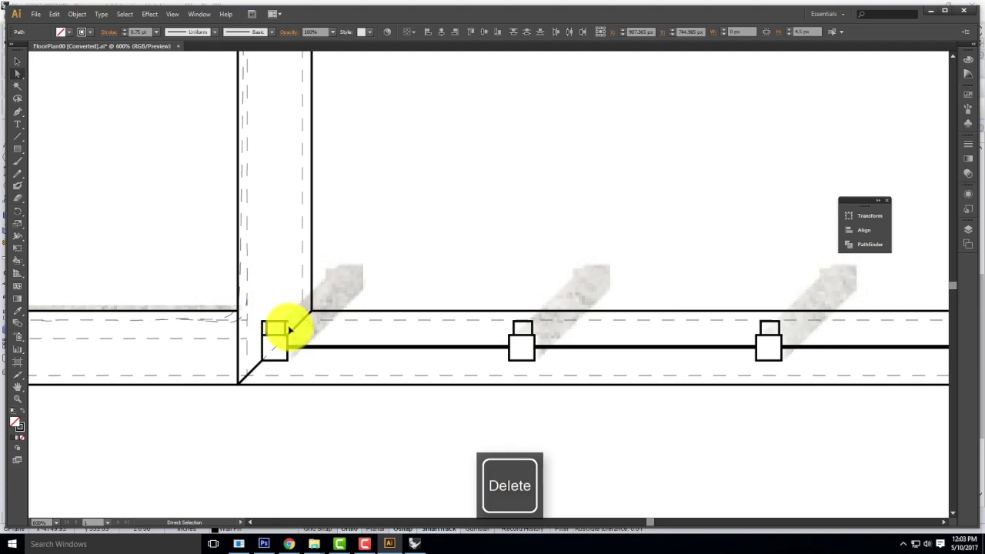
Step: Delete the outer vertical line on the other side of the leftmost post's upper box and the horizontal line across its top
left_click(286, 321)
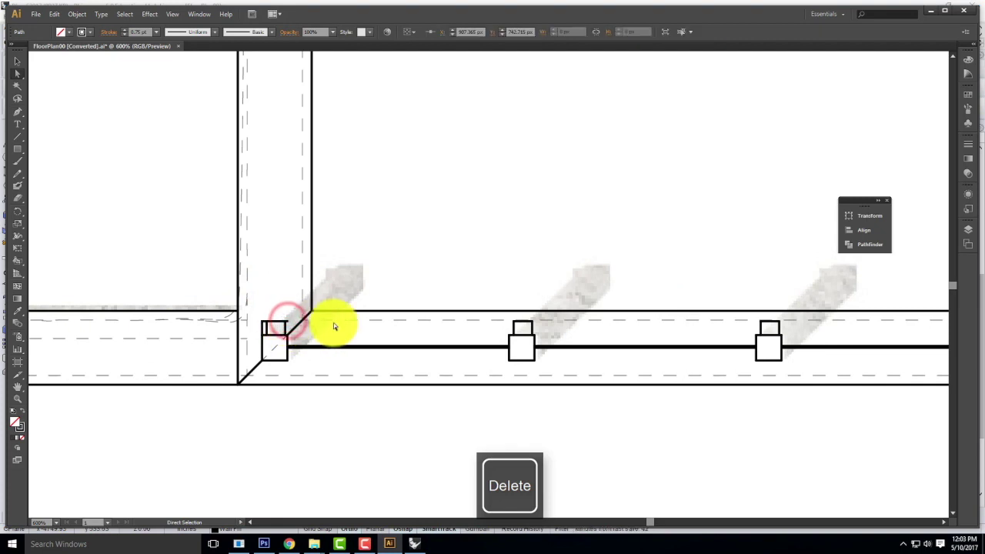
left_click(263, 329)
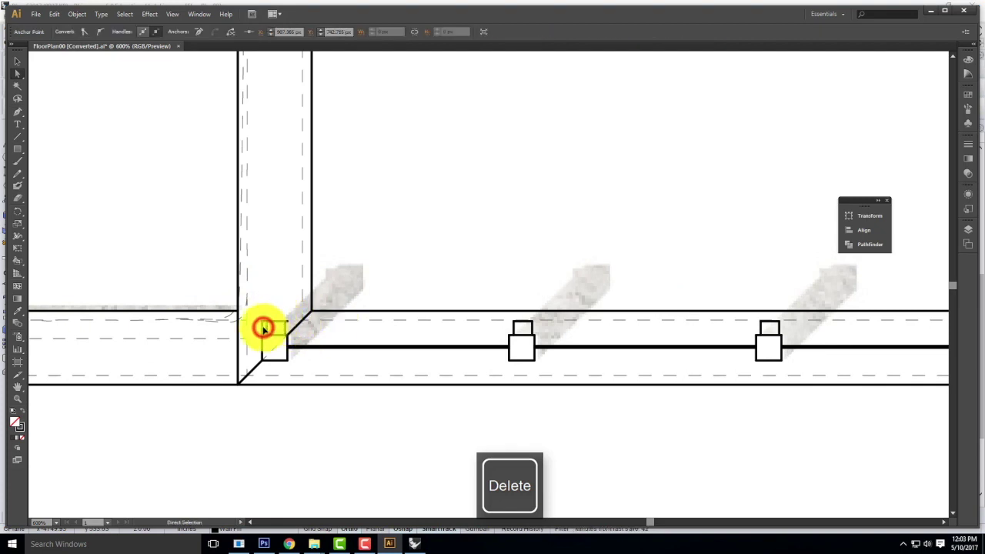
key("Delete")
left_click(263, 327)
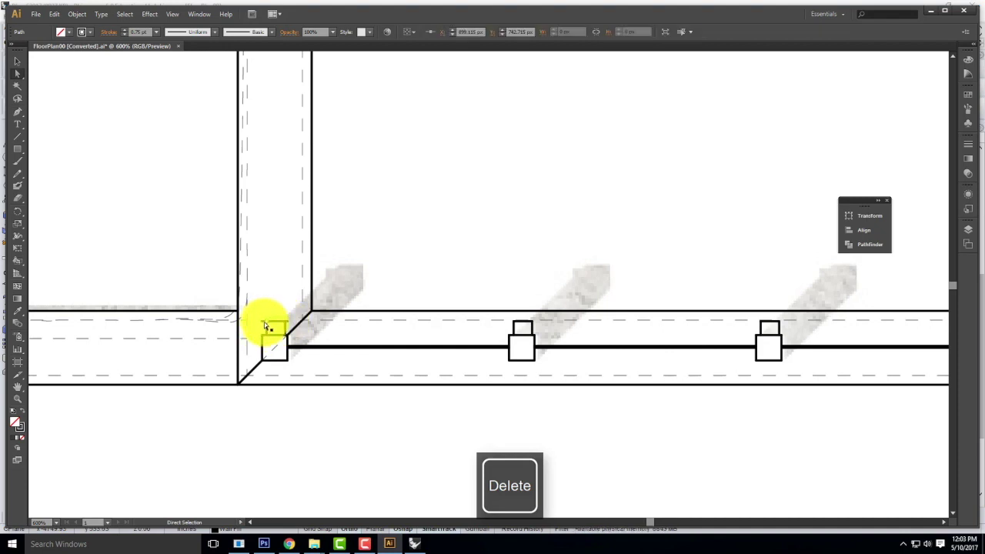
left_click(263, 323)
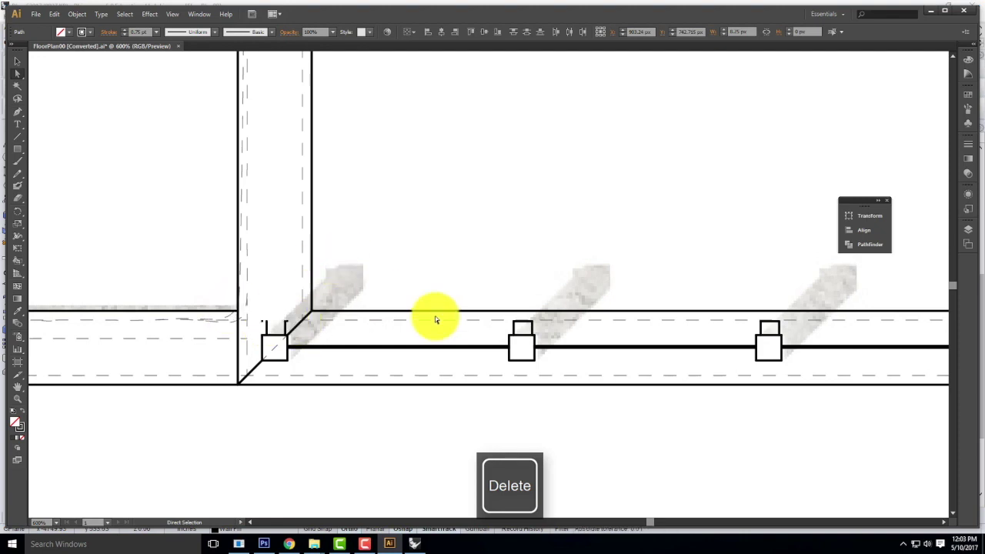
left_click(511, 289)
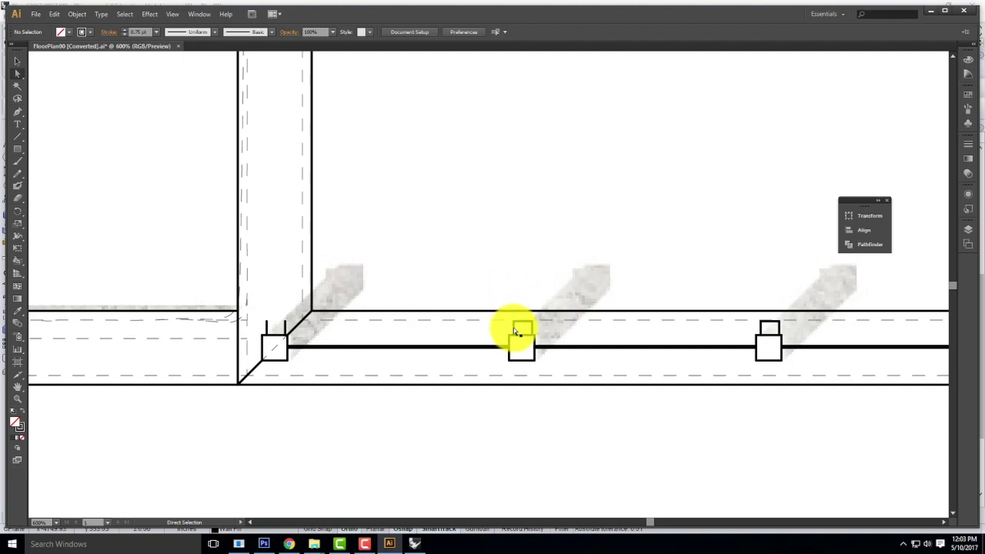
Step: Set the stroke weight of the left vertical line of the second post's upper box to 0.25 pt
left_click(514, 329)
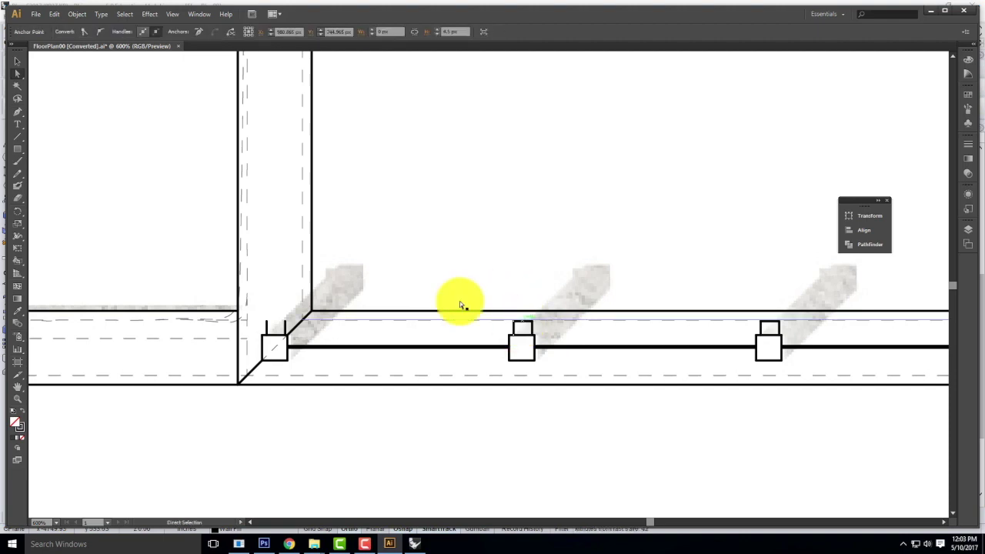
left_click(968, 144)
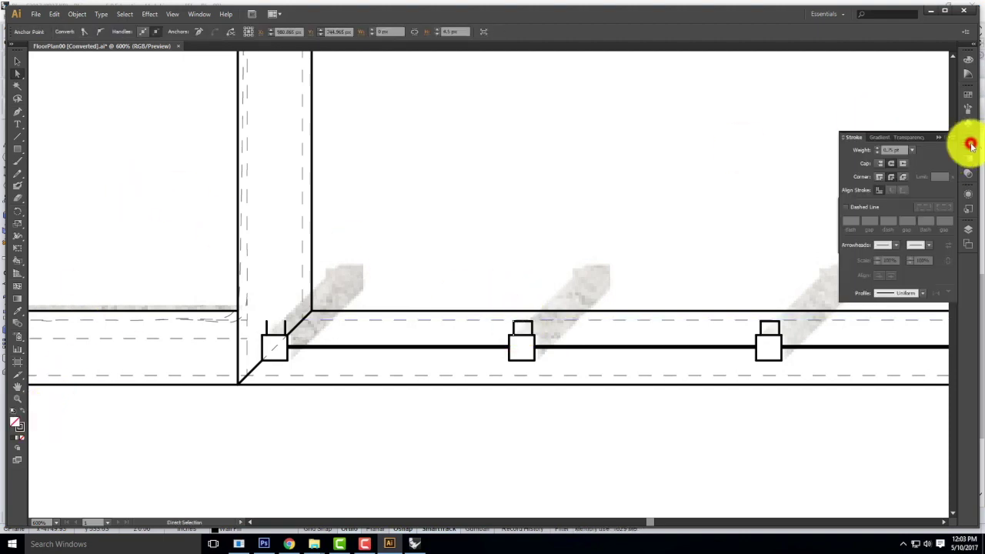
left_click_drag(904, 150, 849, 142)
key("Tab")
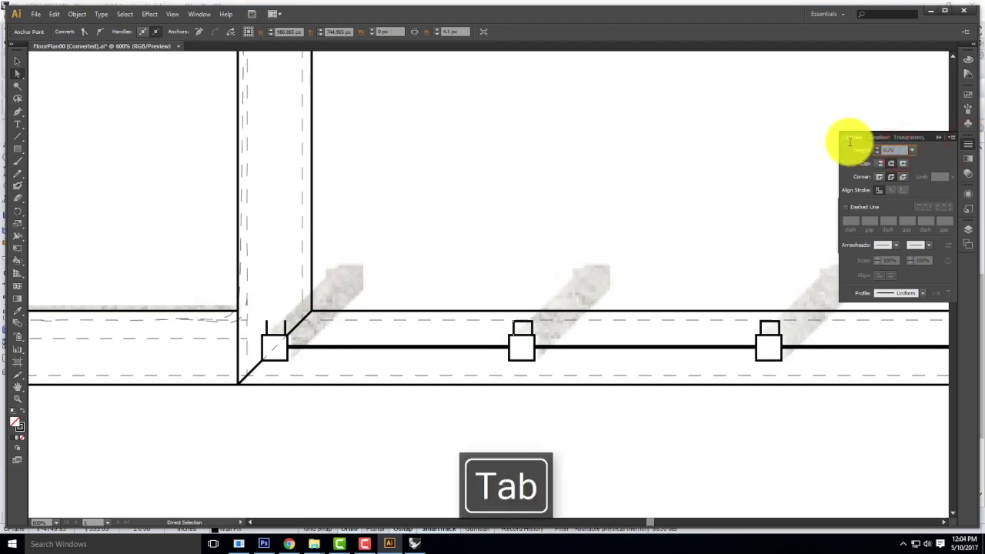
left_click(570, 214)
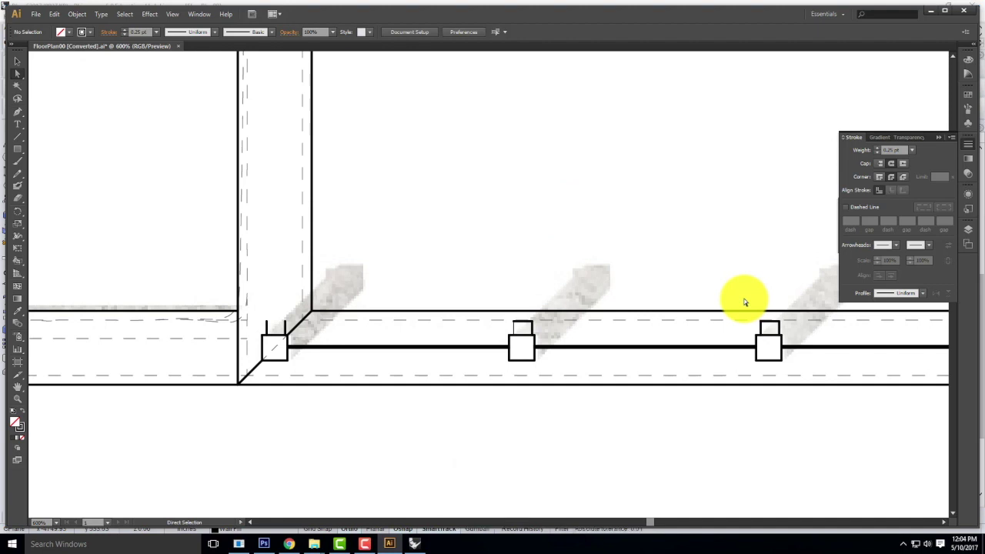
Step: Fit the whole artboard in view and list the sublayers of the Visible layer
key("v")
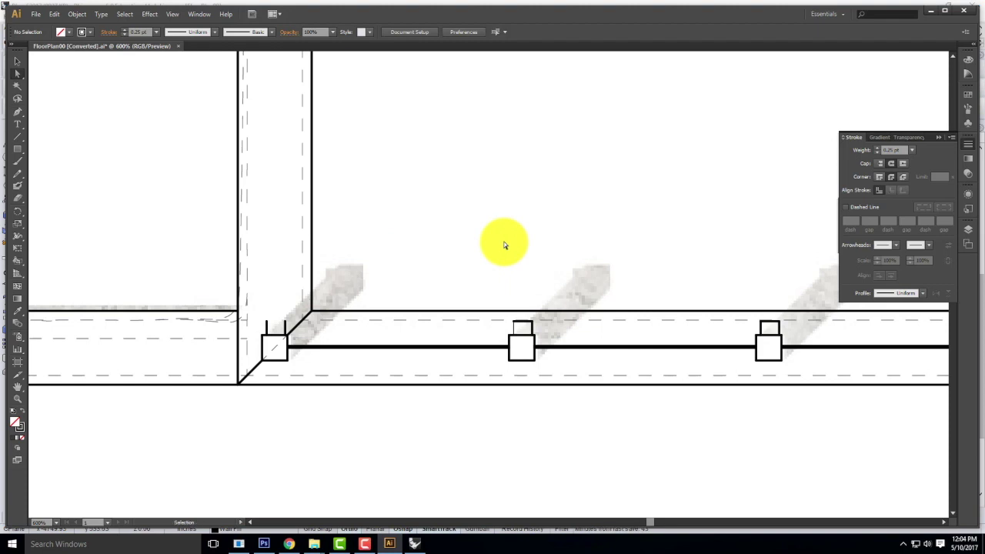
key("ctrl+0")
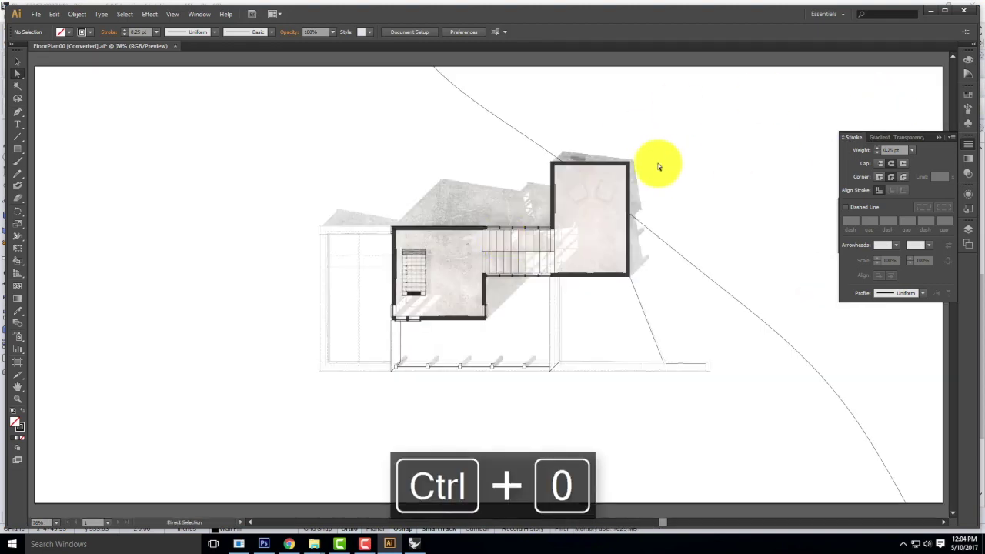
left_click(938, 137)
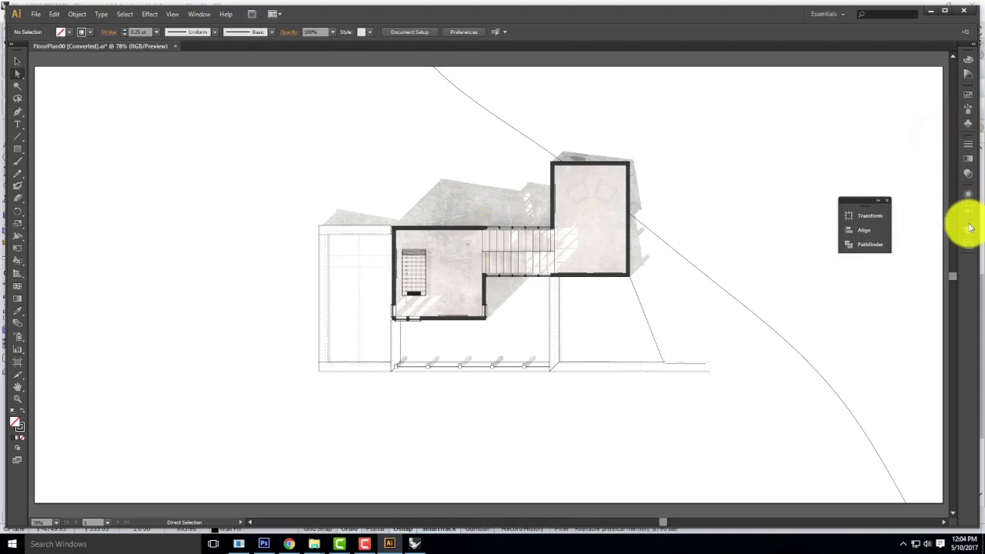
left_click(968, 229)
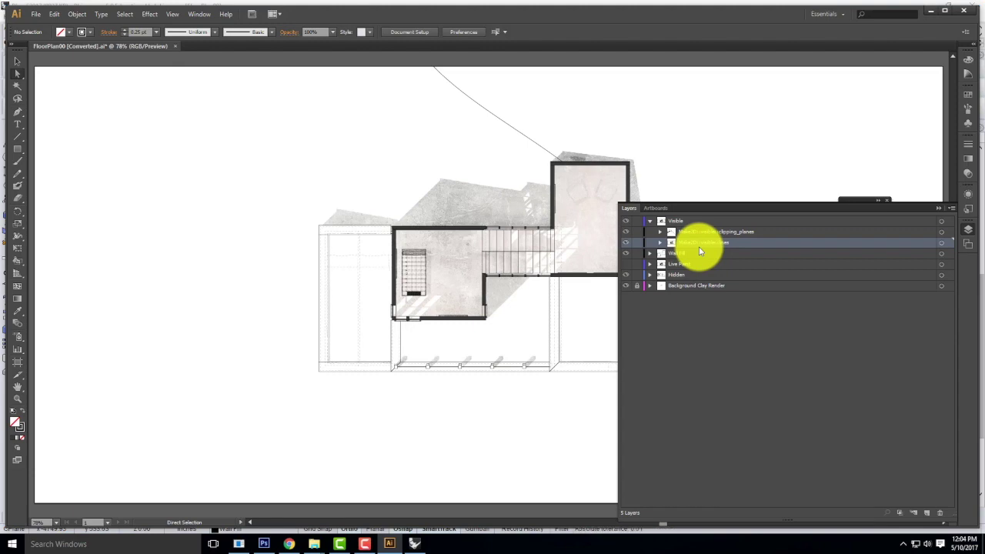
Step: Switch to Chrome and open the Assembly 10.7 [Plans from Rhino] tutorial on the Digital Tools for Designers & Architects site
left_click(291, 544)
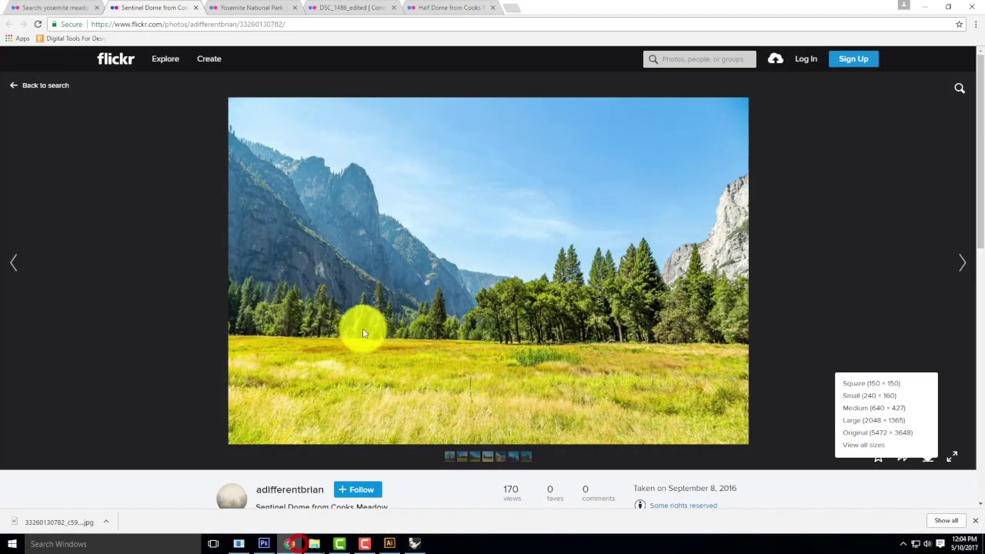
left_click(54, 38)
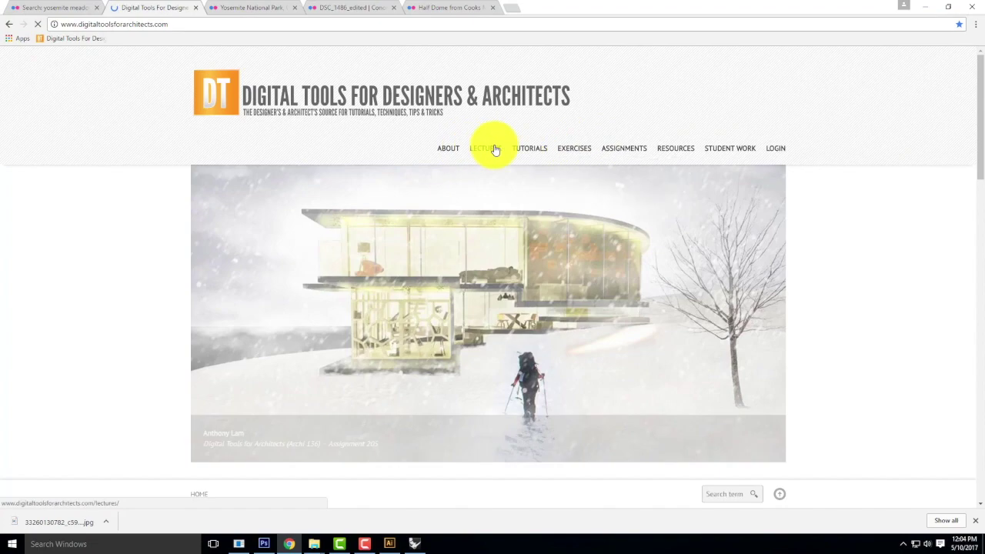
mouse_move(527, 148)
mouse_move(548, 377)
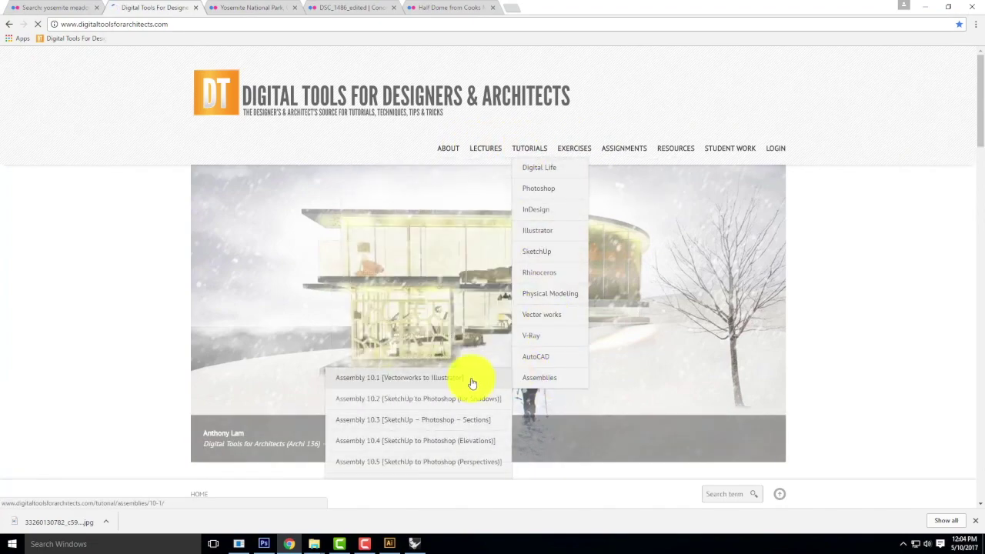
scroll(468, 383, "down", 2)
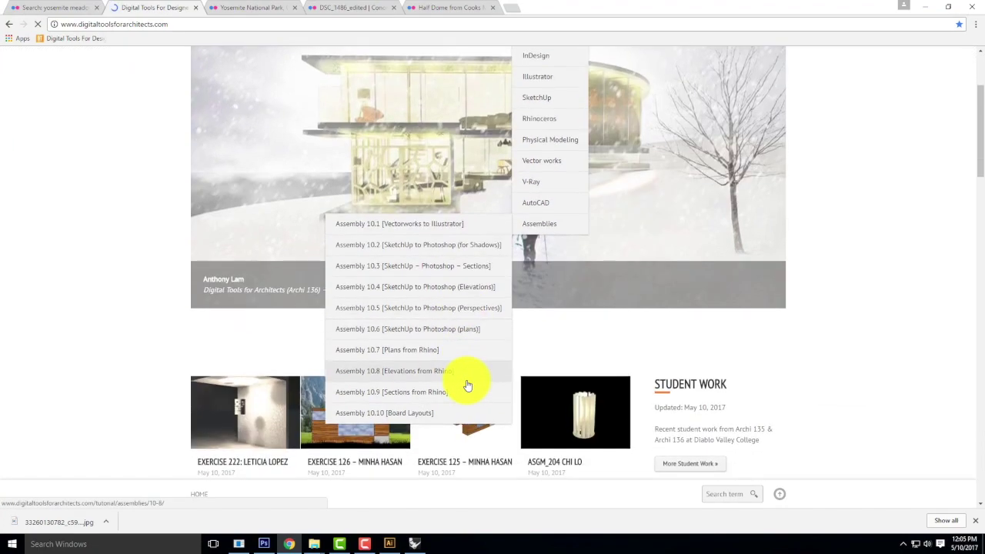
left_click(437, 352)
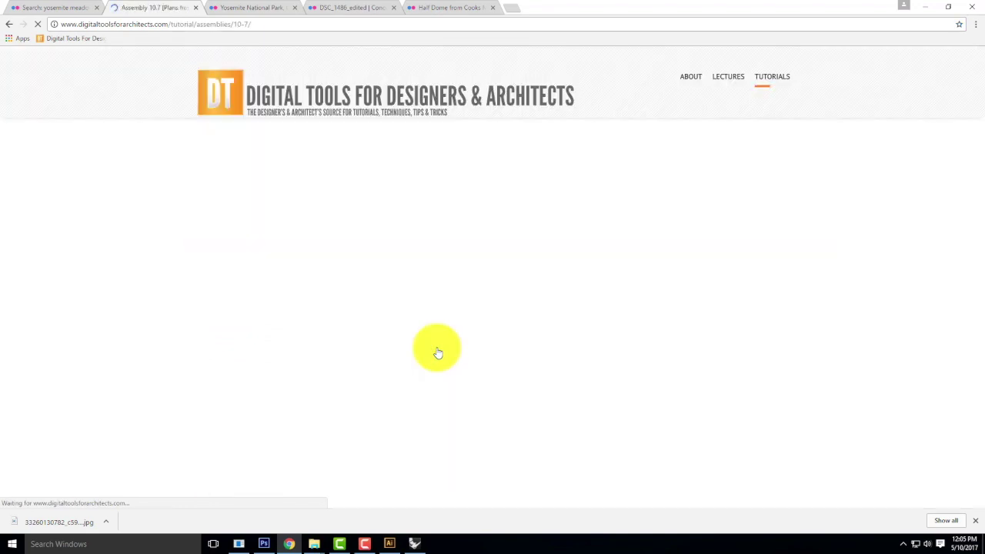
Step: Review the numbered instructions and clay rendering example on the Assembly 10.7 page, including the wall fill and contour line steps
scroll(489, 258, "down", 2)
scroll(490, 258, "down", 5)
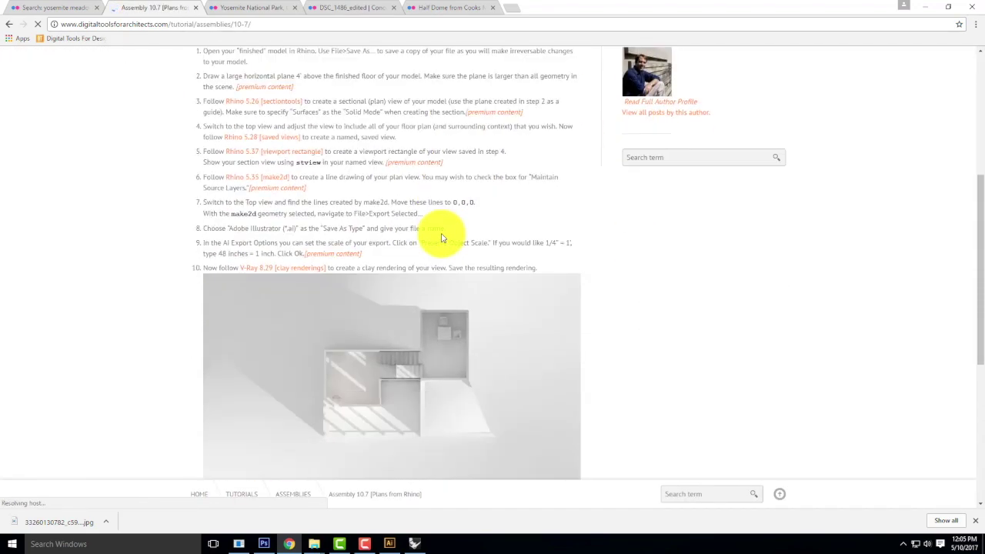
scroll(405, 308, "down", 2)
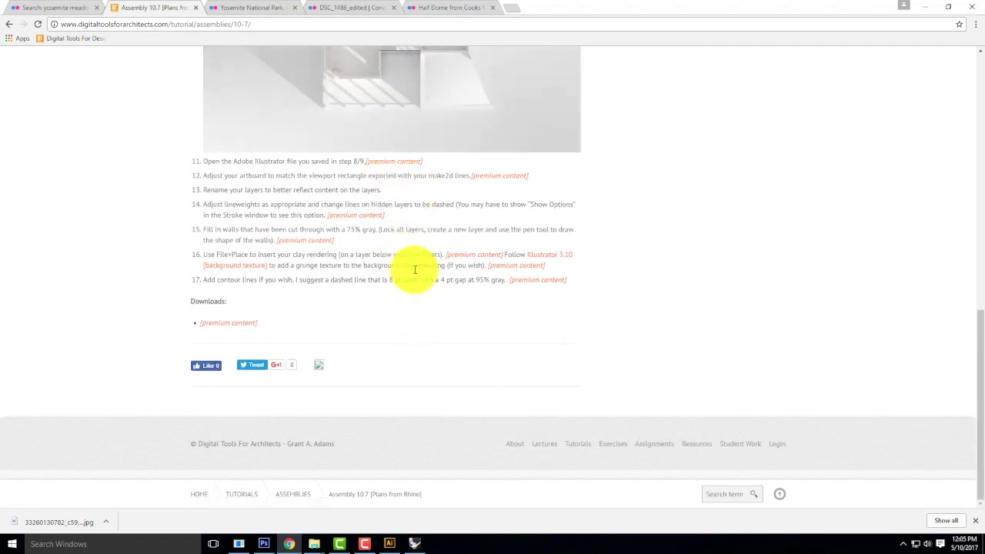
scroll(416, 247, "up", 3)
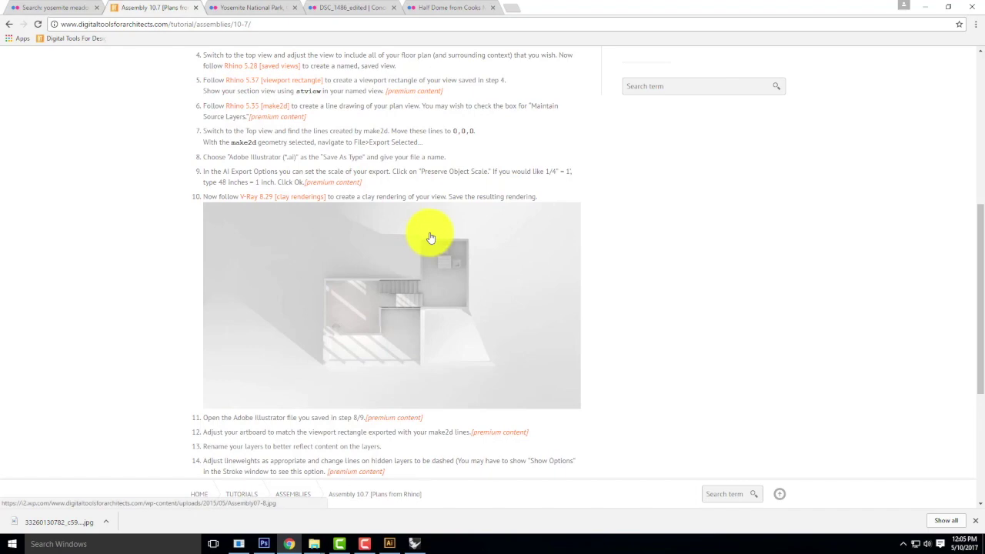
scroll(429, 237, "up", 5)
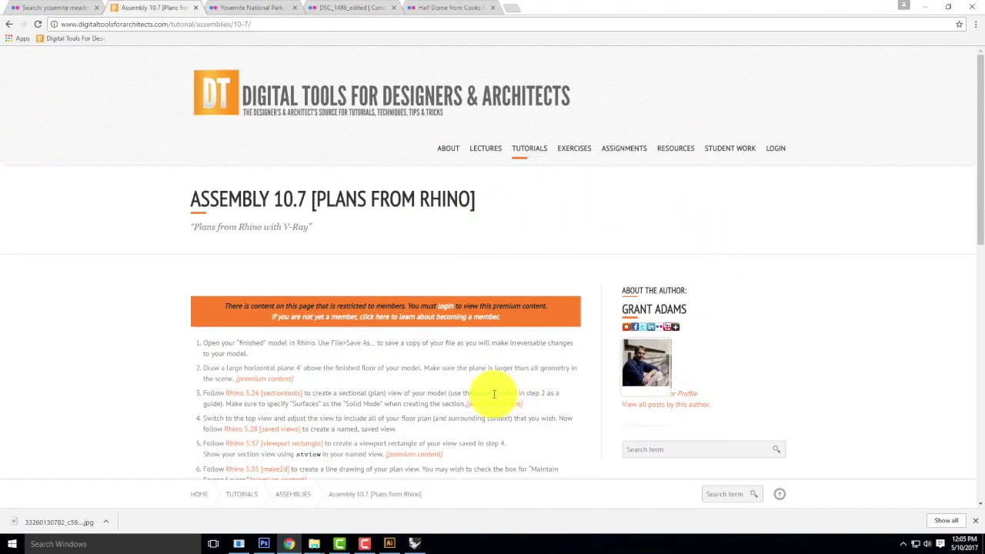
left_click(365, 544)
left_click(885, 492)
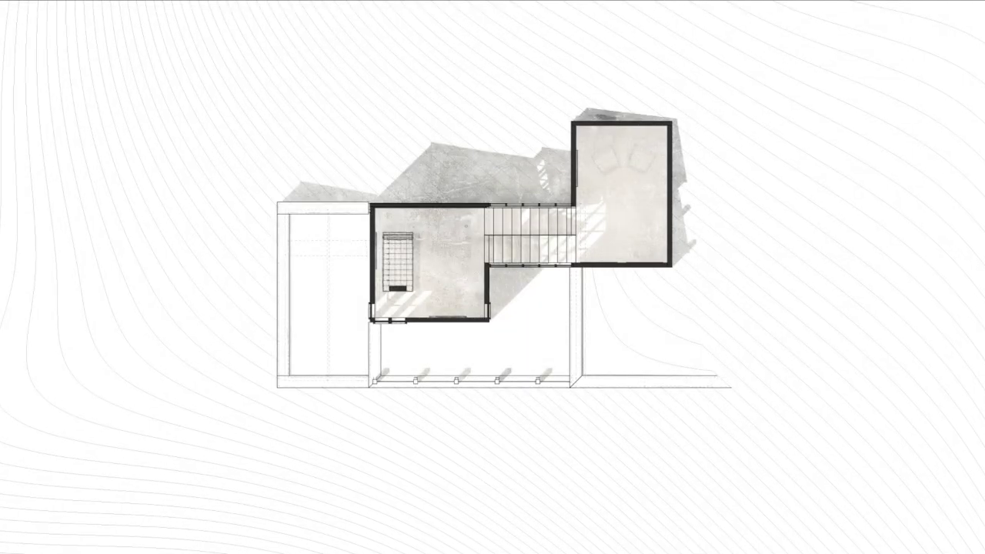